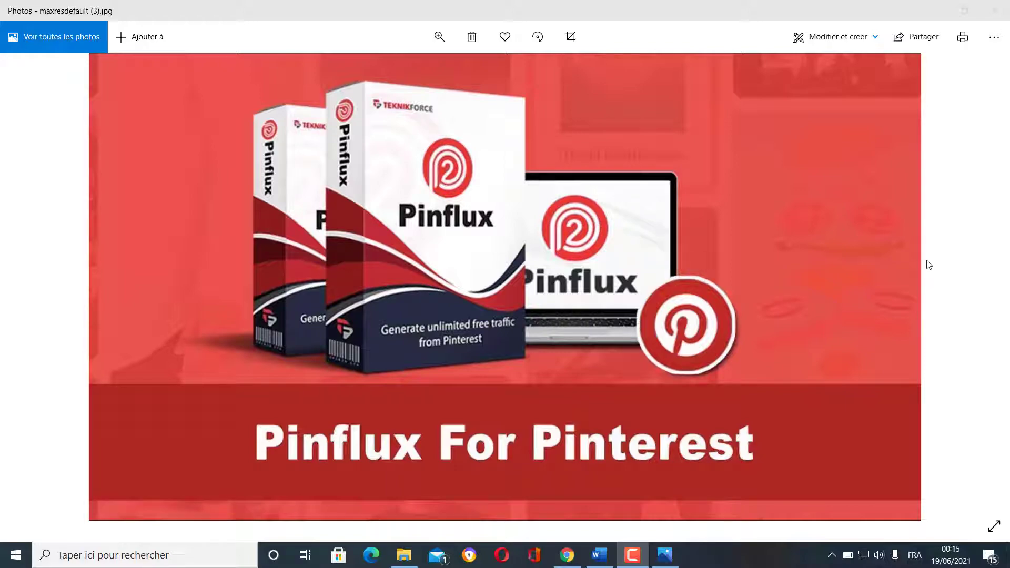
# - Close the Pinflux promo banner image in Windows Photos
pyautogui.click(991, 12)
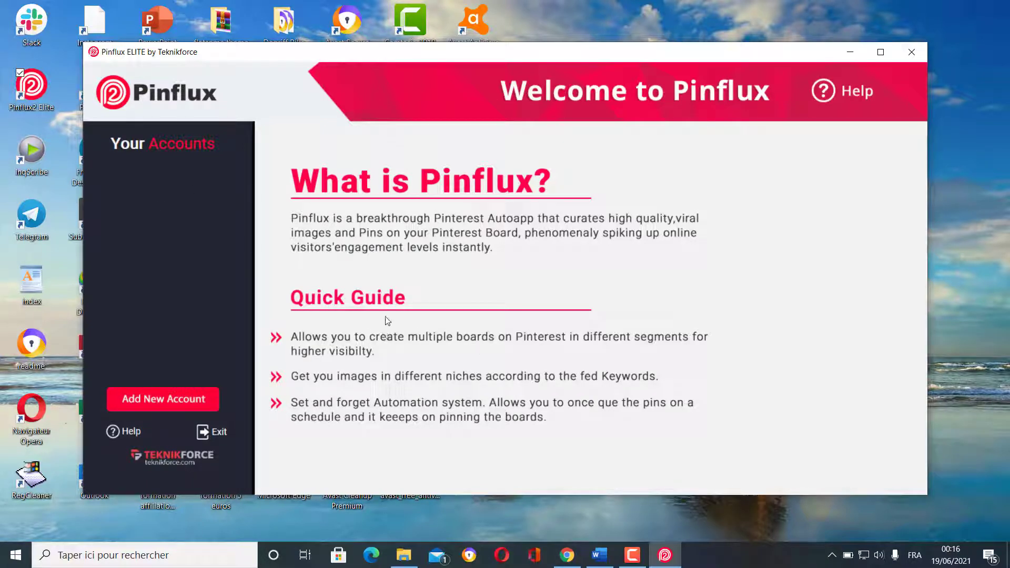
# - Choose Add New Account in the Your Accounts panel of the Pinflux welcome window
pyautogui.click(151, 402)
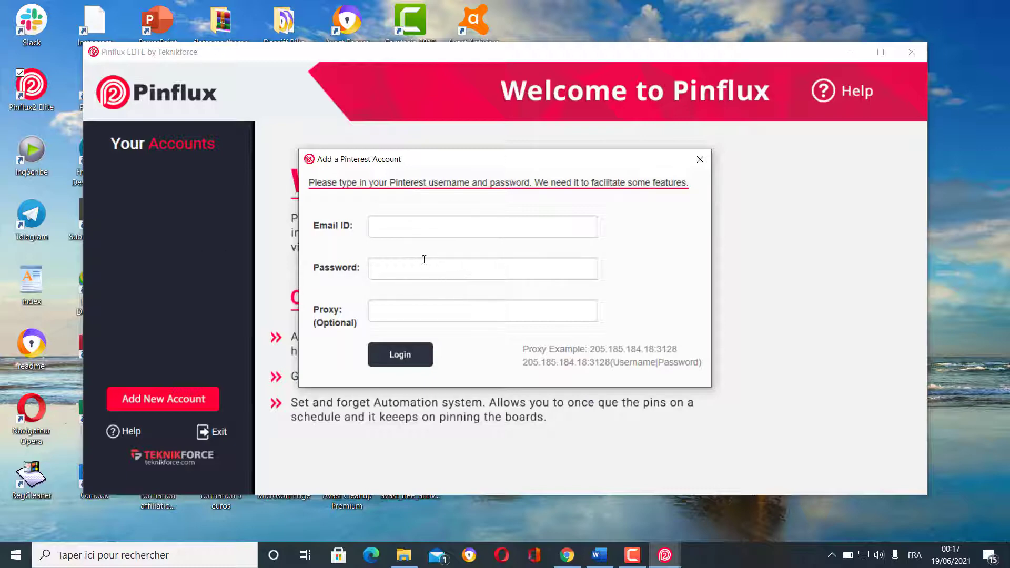
# - Fill the Email ID and Password fields with the account's credentials and submit the login
pyautogui.click(415, 227)
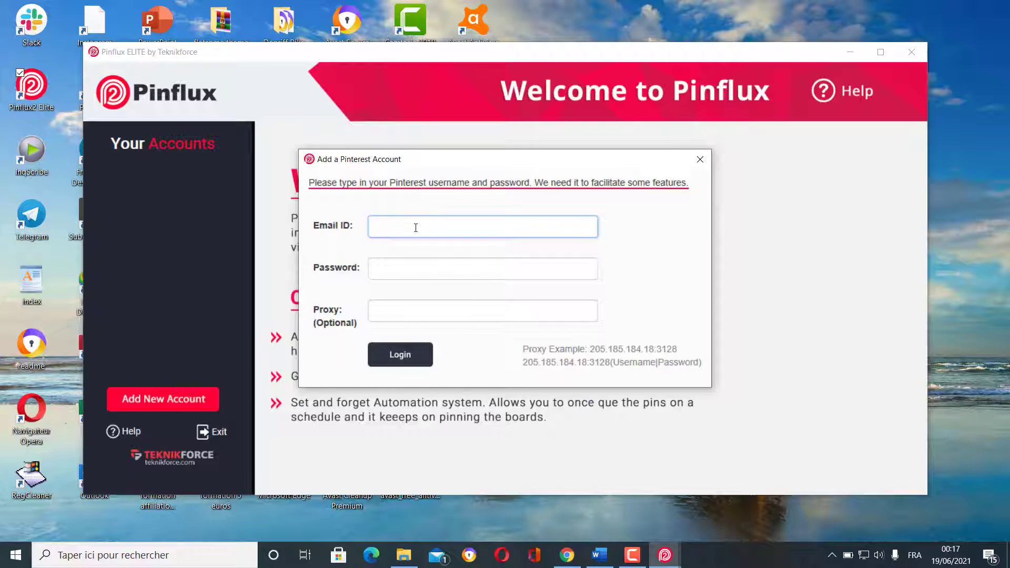
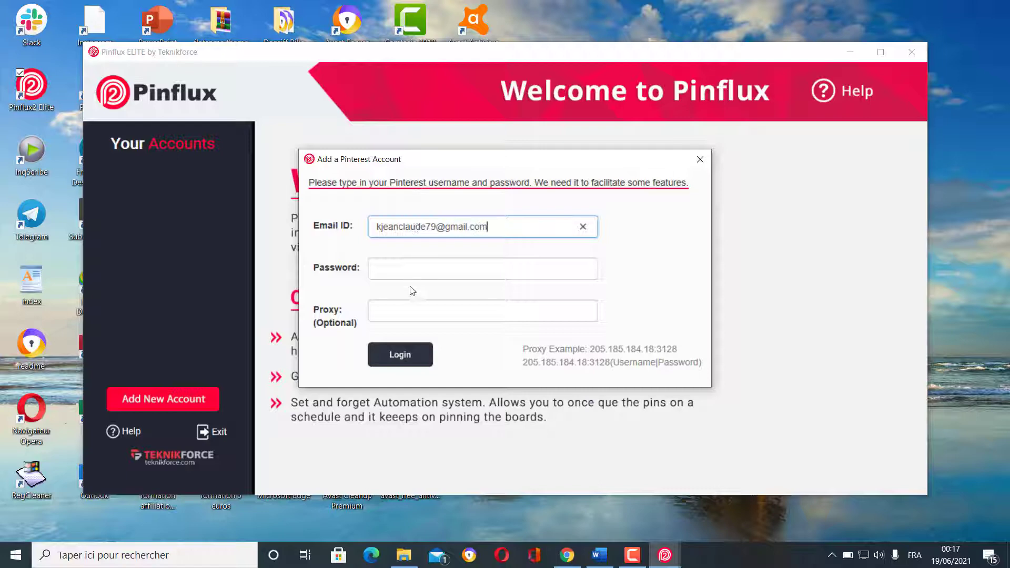
pyautogui.click(413, 271)
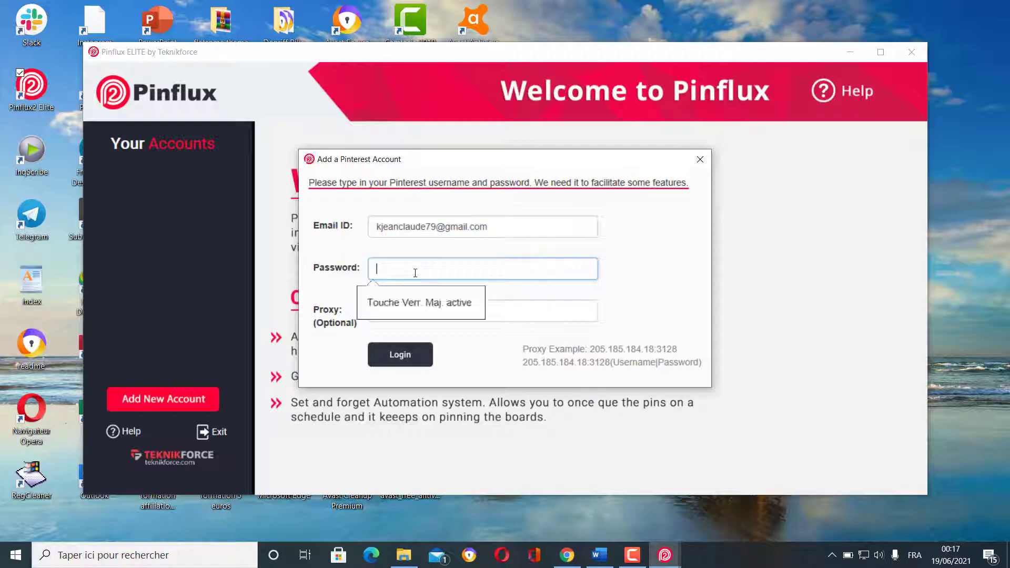
pyautogui.write('••')
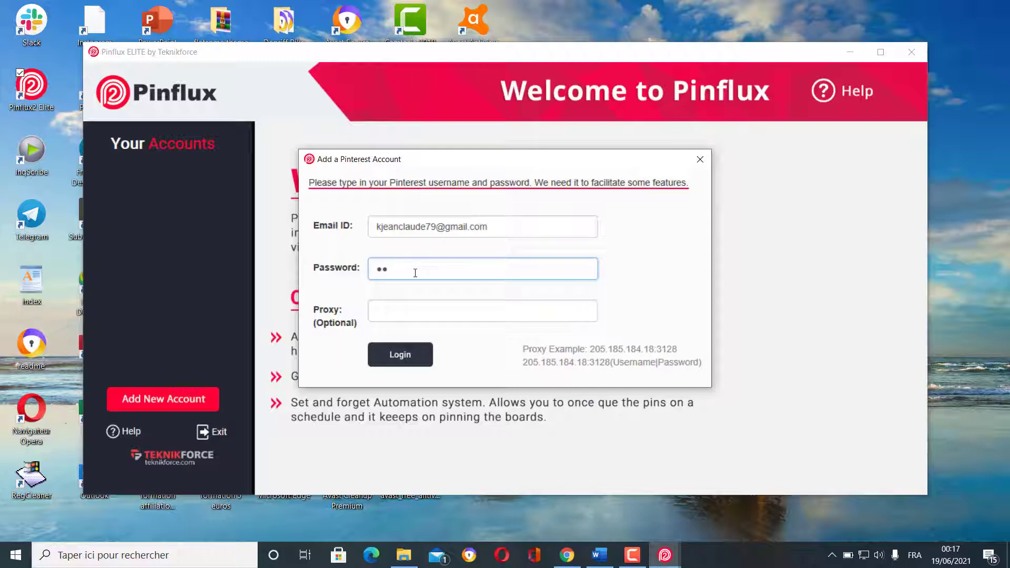
pyautogui.write('••••••••••')
pyautogui.click(398, 357)
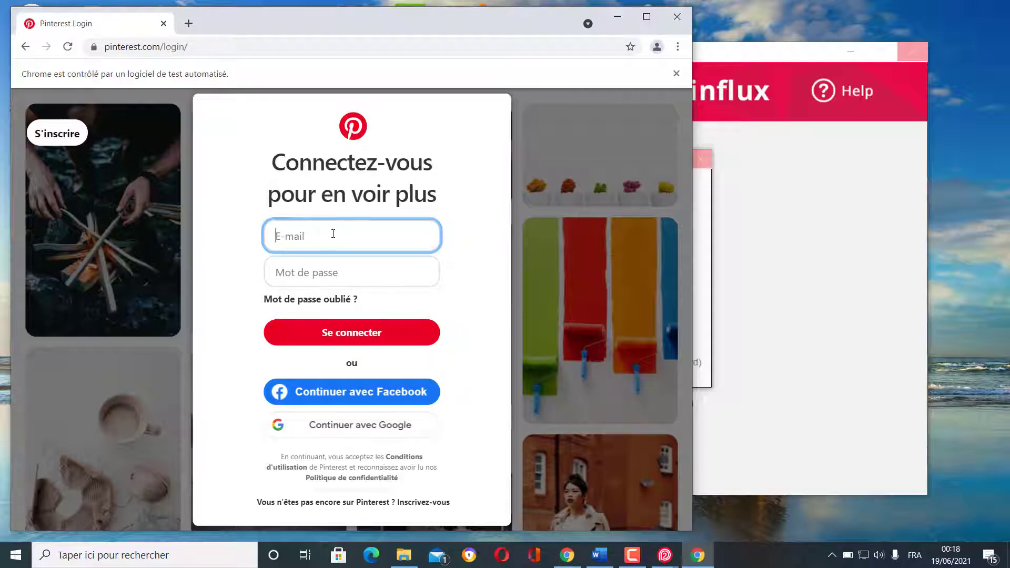
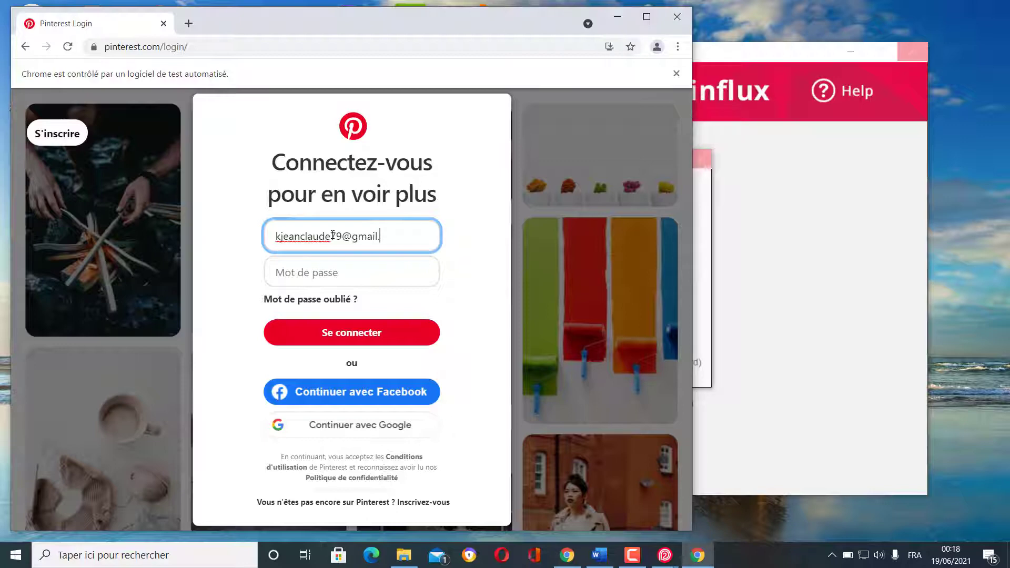
# - Type the account's e-mail into Pinterest's E-mail box and select the Mot de passe field
pyautogui.click(344, 277)
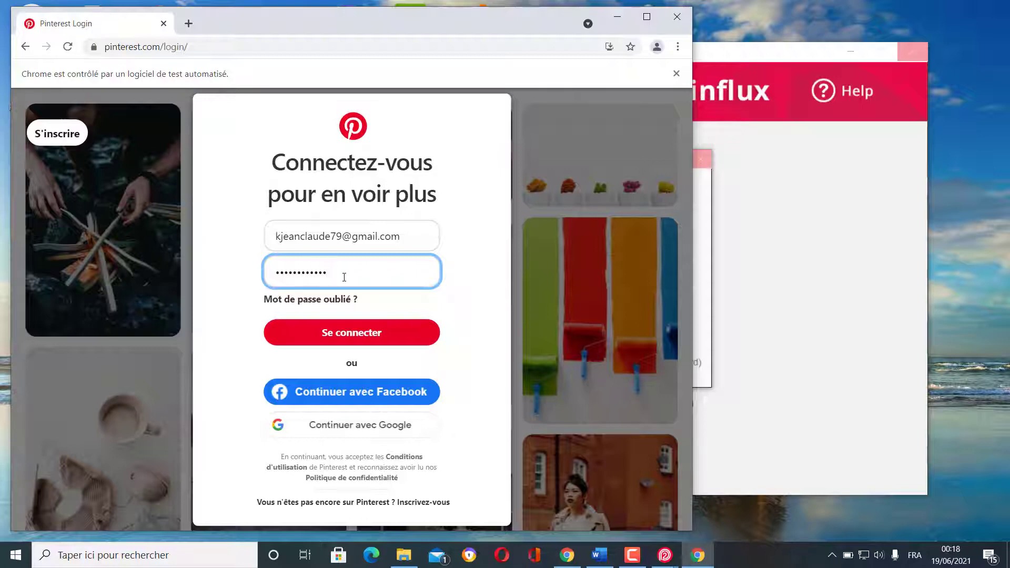
# - Submit the Pinterest login with 'Se connecter' so the account is added to Pinflux
pyautogui.click(369, 339)
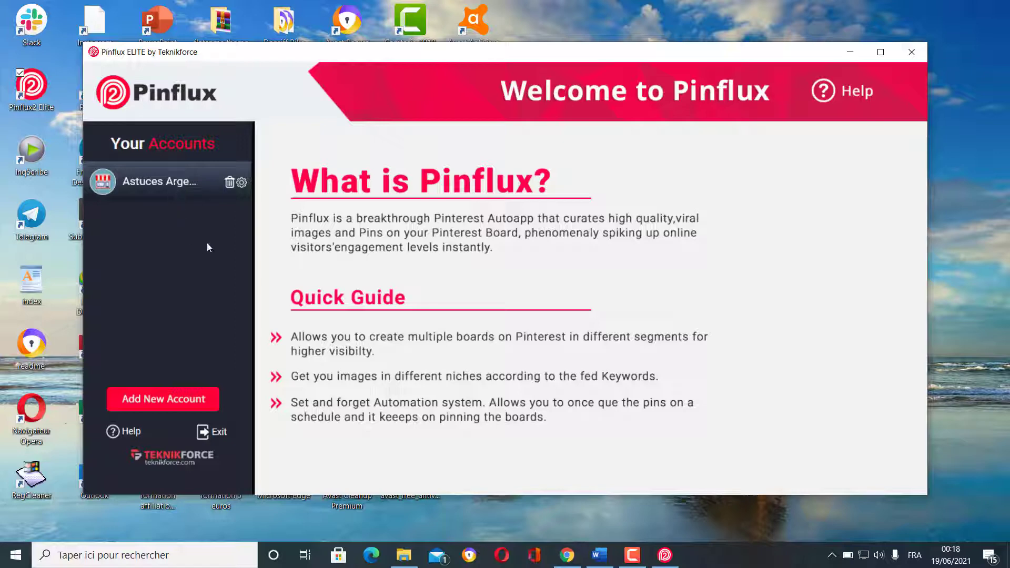
# - Dismiss the new-account form and open the Astuces Arge… account's dashboard
pyautogui.click(163, 399)
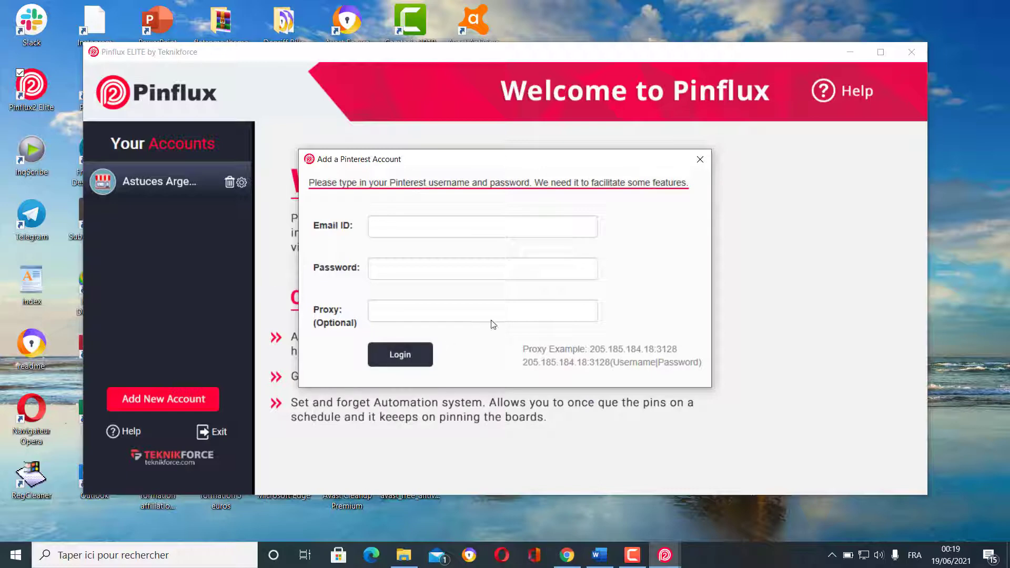
pyautogui.click(700, 160)
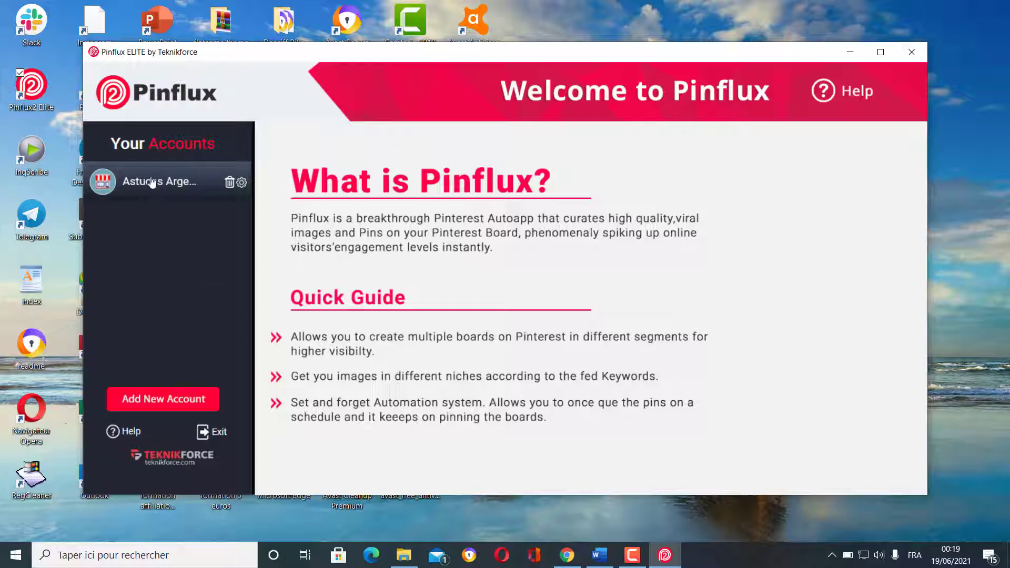
pyautogui.click(170, 181)
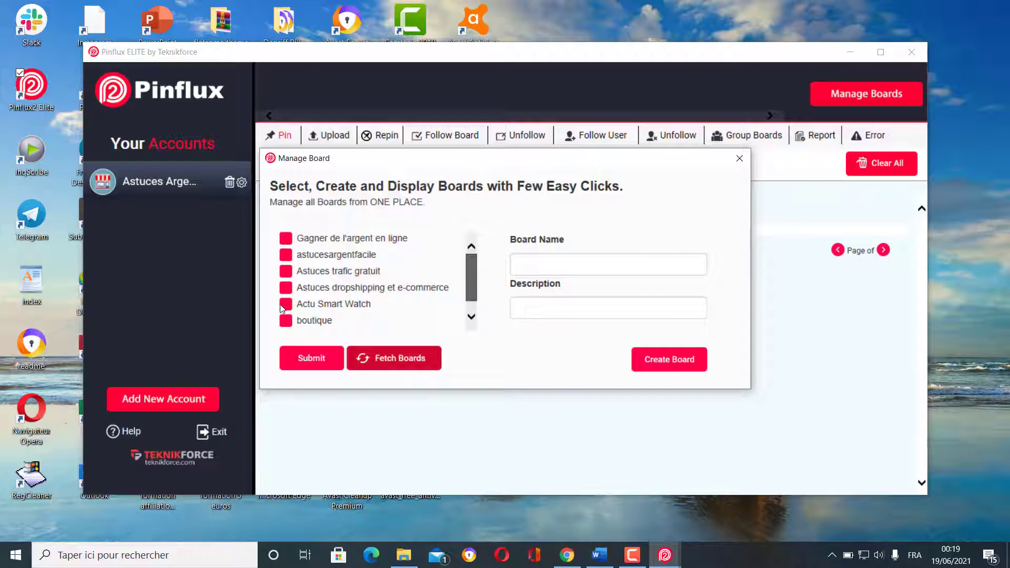
# - Tick the Gagner de l'argent en ligne, Astuces trafic gratuit, dropshipping, Actu Smart Watch and boutique boards
pyautogui.click(286, 241)
pyautogui.click(285, 272)
pyautogui.click(286, 289)
pyautogui.click(285, 304)
pyautogui.click(285, 318)
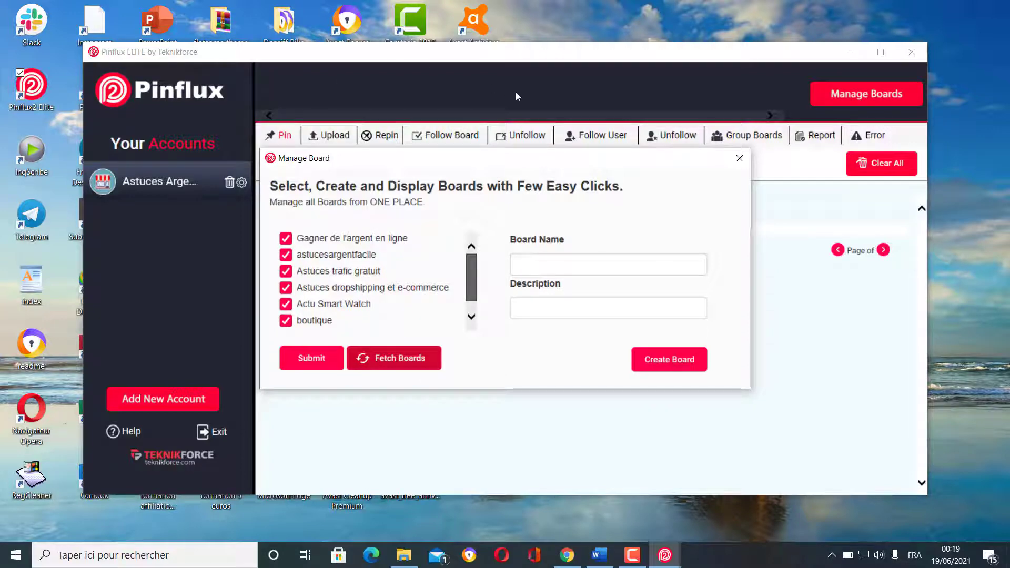
# - Untick and re-tick four boards, then submit all six boards
pyautogui.click(285, 321)
pyautogui.click(287, 290)
pyautogui.click(285, 270)
pyautogui.click(285, 305)
pyautogui.click(285, 287)
pyautogui.click(285, 271)
pyautogui.click(286, 303)
pyautogui.click(286, 321)
pyautogui.click(309, 360)
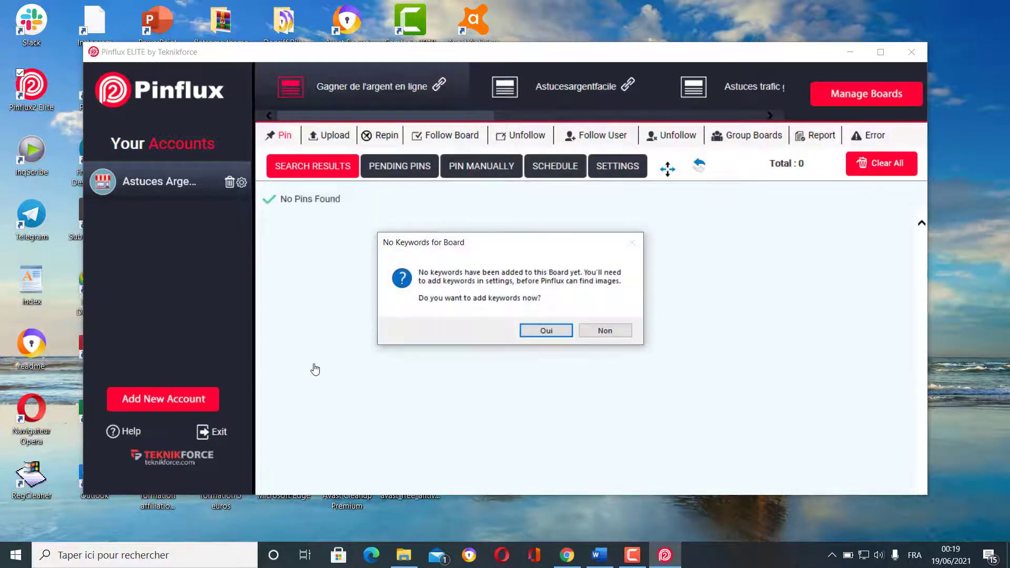
# - Visit the Actu smart watch and Astuces dropshipping et e-commerce boards, declining each keyword prompt
pyautogui.click(605, 330)
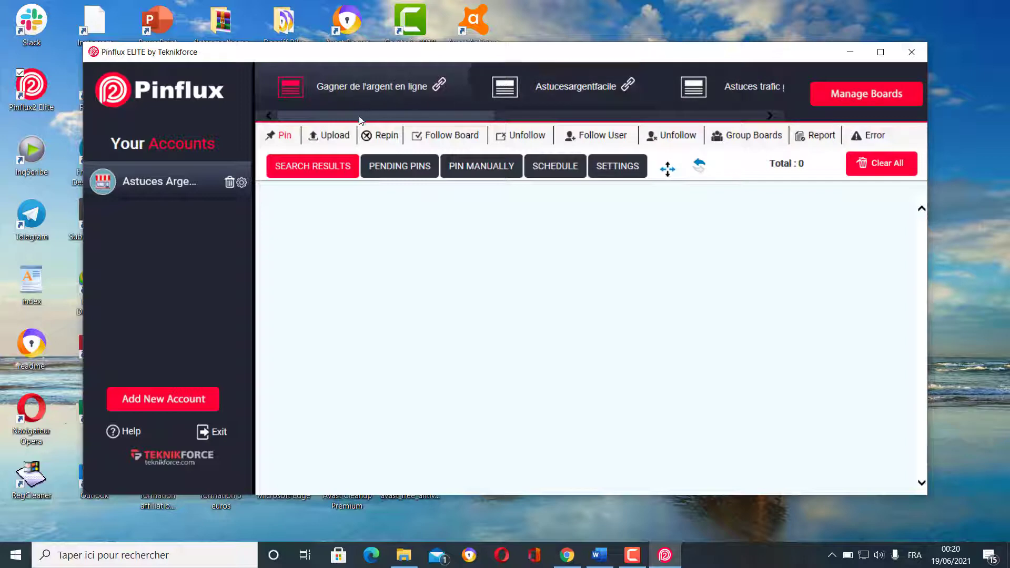
pyautogui.moveTo(361, 118); pyautogui.dragTo(641, 119)
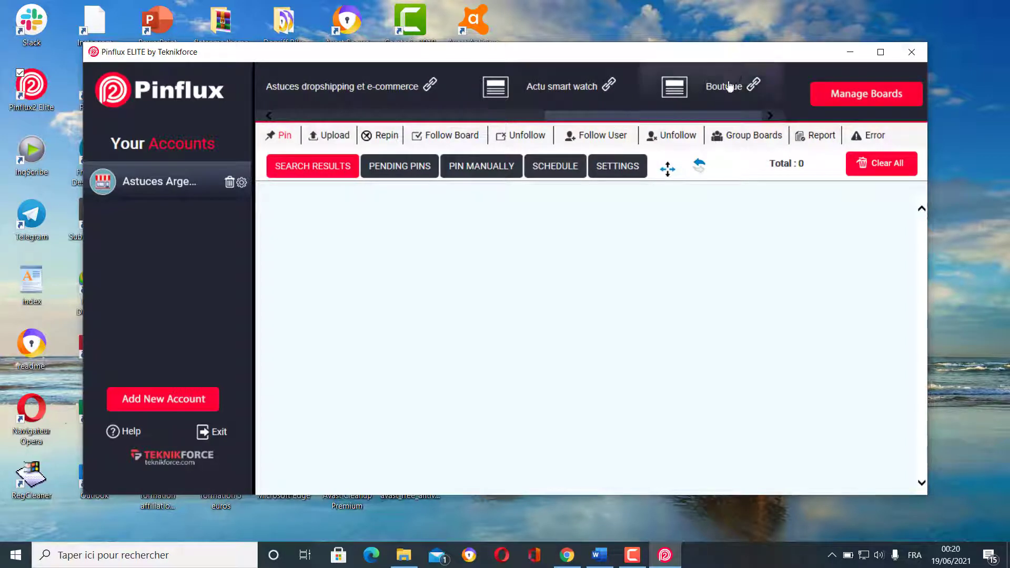
pyautogui.click(582, 89)
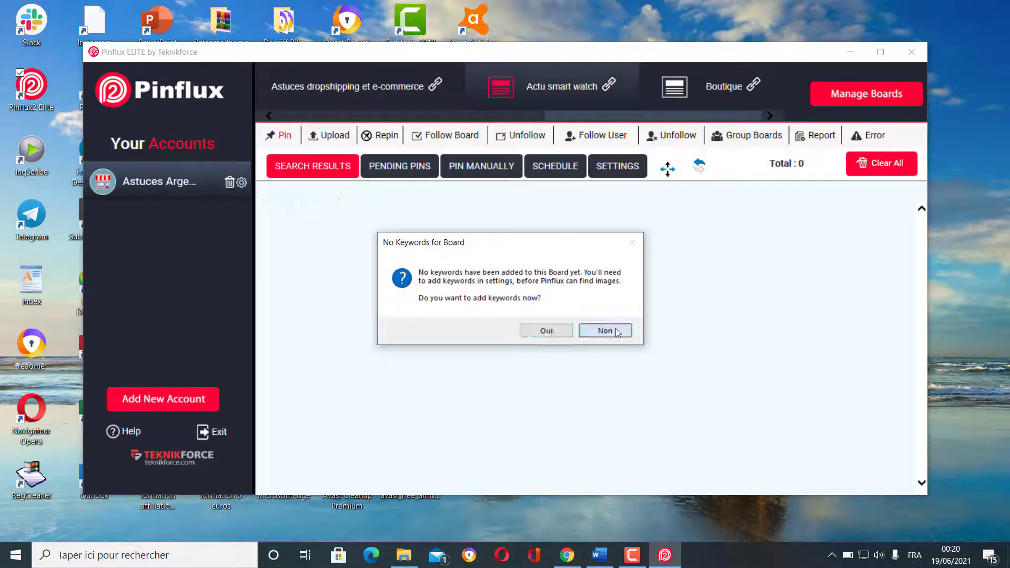
pyautogui.click(605, 330)
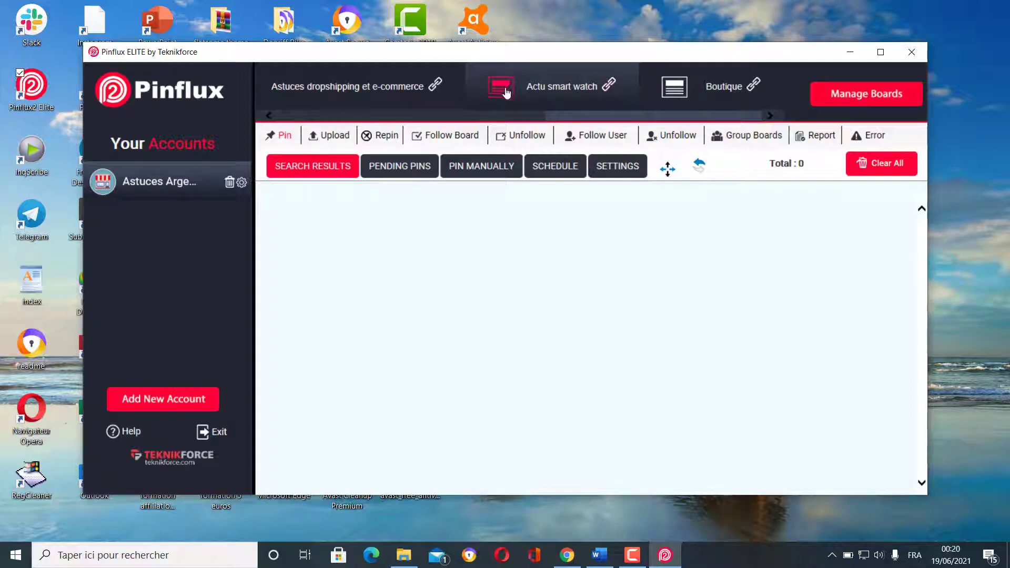
pyautogui.moveTo(618, 117); pyautogui.dragTo(535, 122)
pyautogui.click(485, 89)
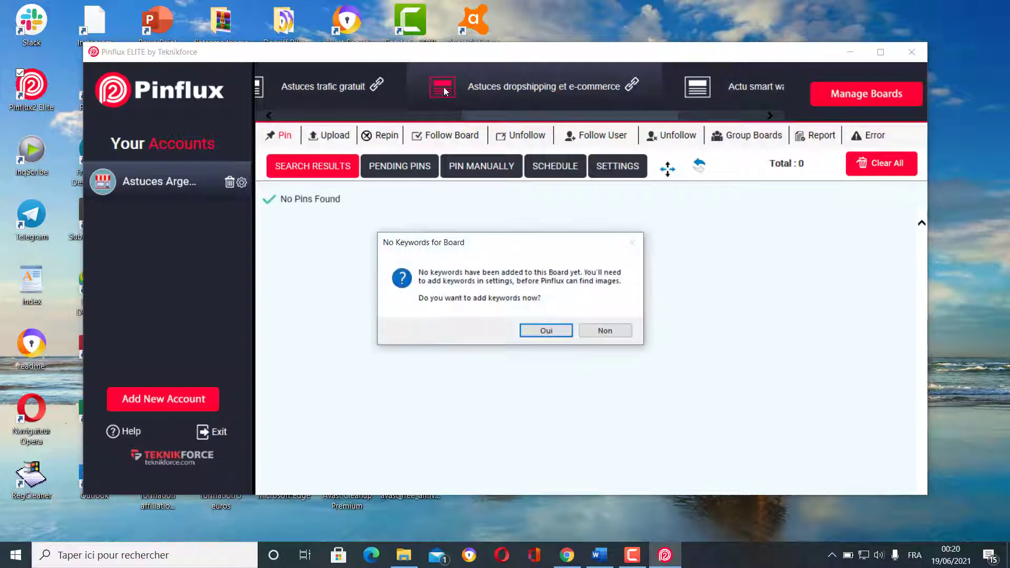
pyautogui.click(606, 330)
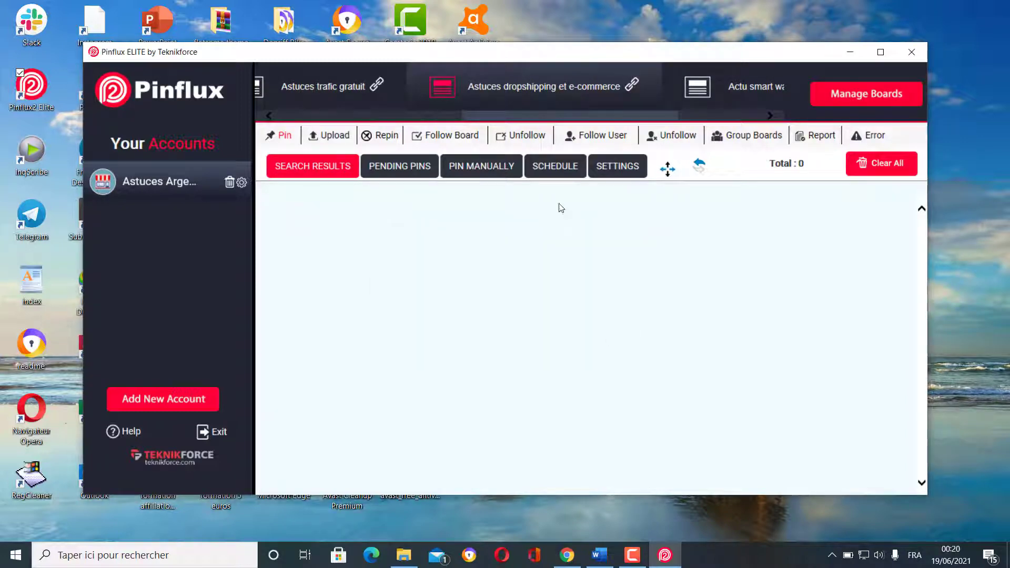
# - Switch to the Astucesargentfacile board, decline keywords, and reopen Manage Boards
pyautogui.moveTo(520, 117); pyautogui.dragTo(394, 117)
pyautogui.click(444, 90)
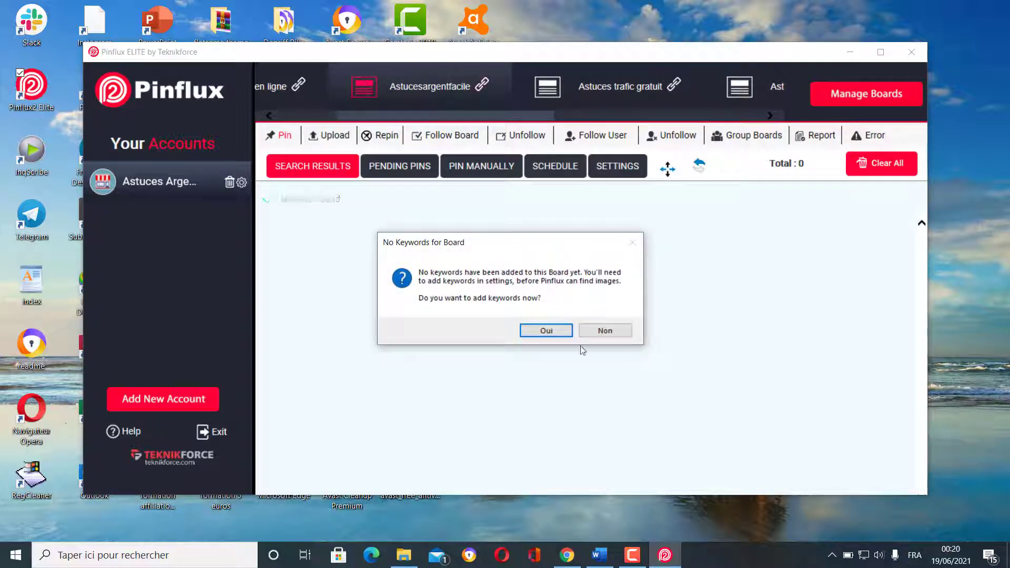
pyautogui.click(605, 330)
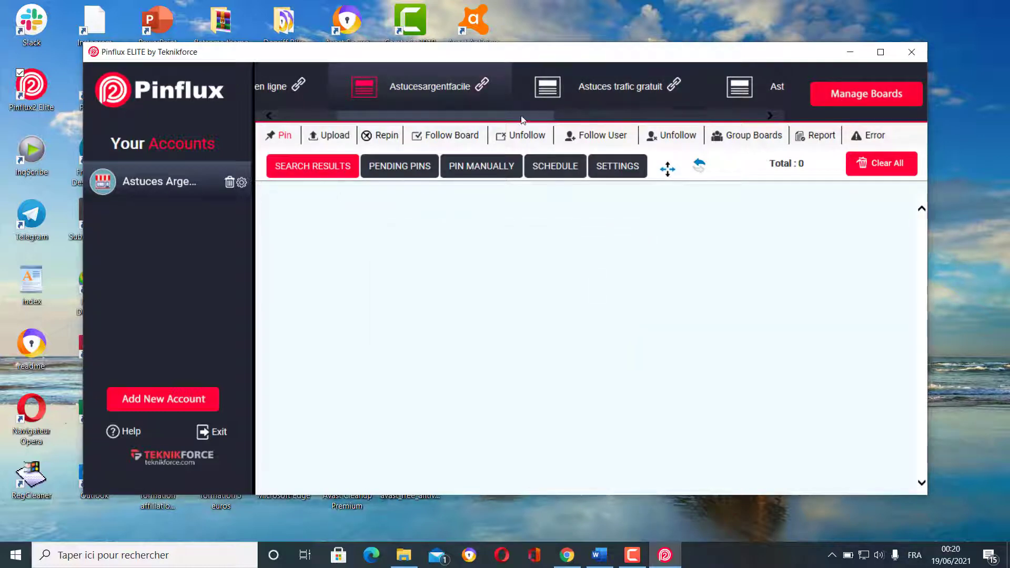
pyautogui.moveTo(526, 117); pyautogui.dragTo(446, 118)
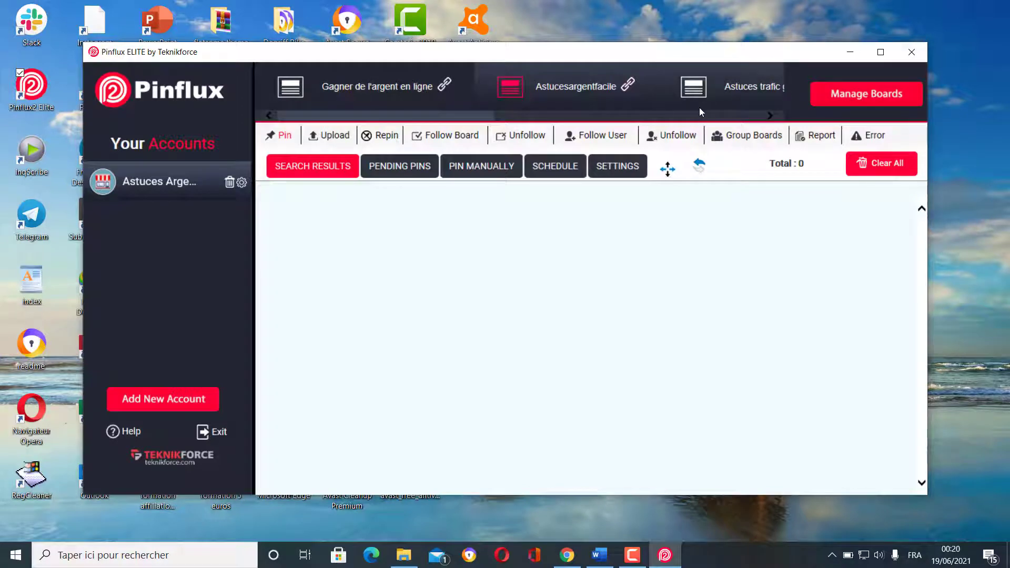
pyautogui.moveTo(466, 115); pyautogui.dragTo(530, 120)
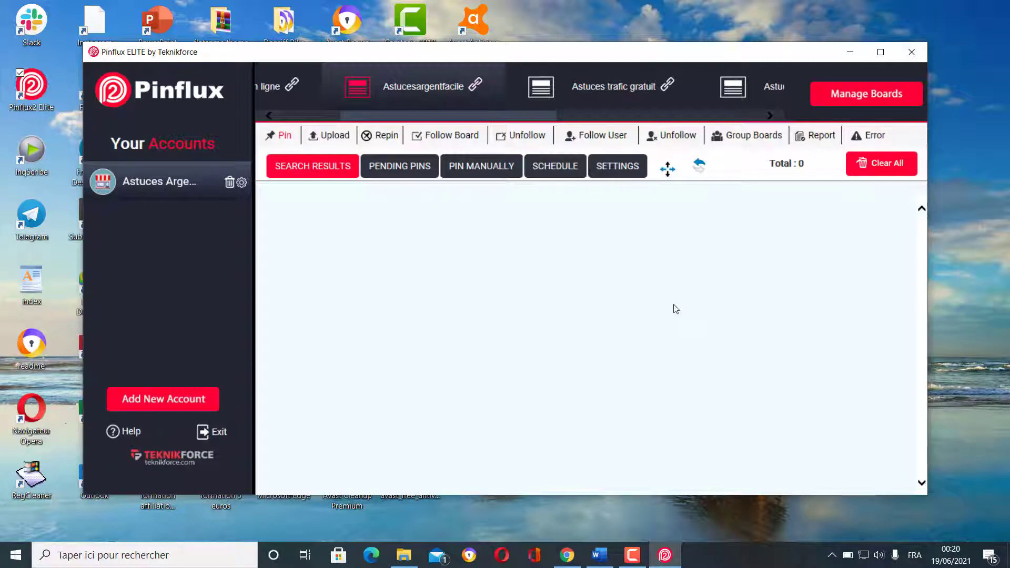
pyautogui.click(856, 97)
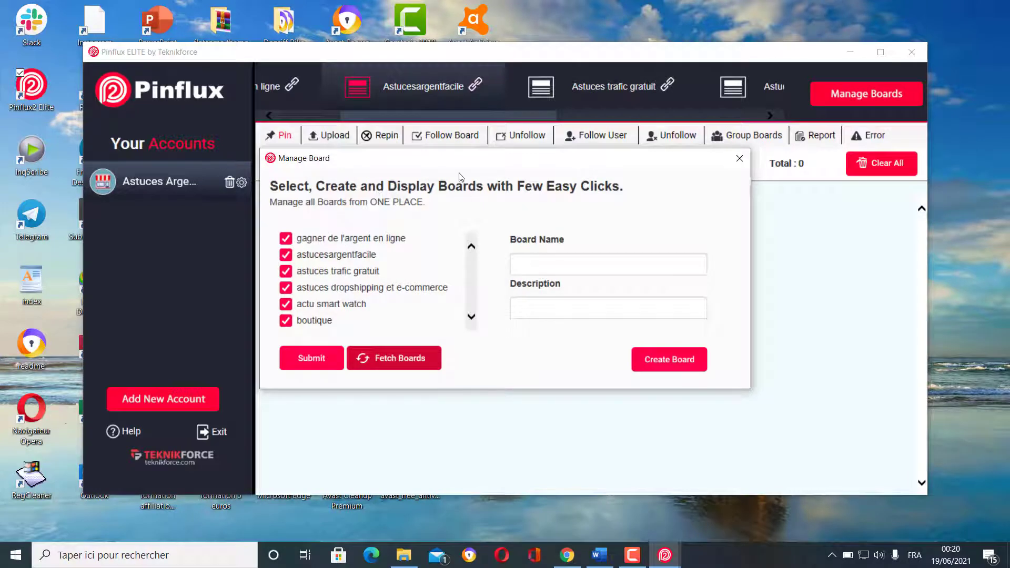
# - Close the Manage Board dialog
pyautogui.click(740, 159)
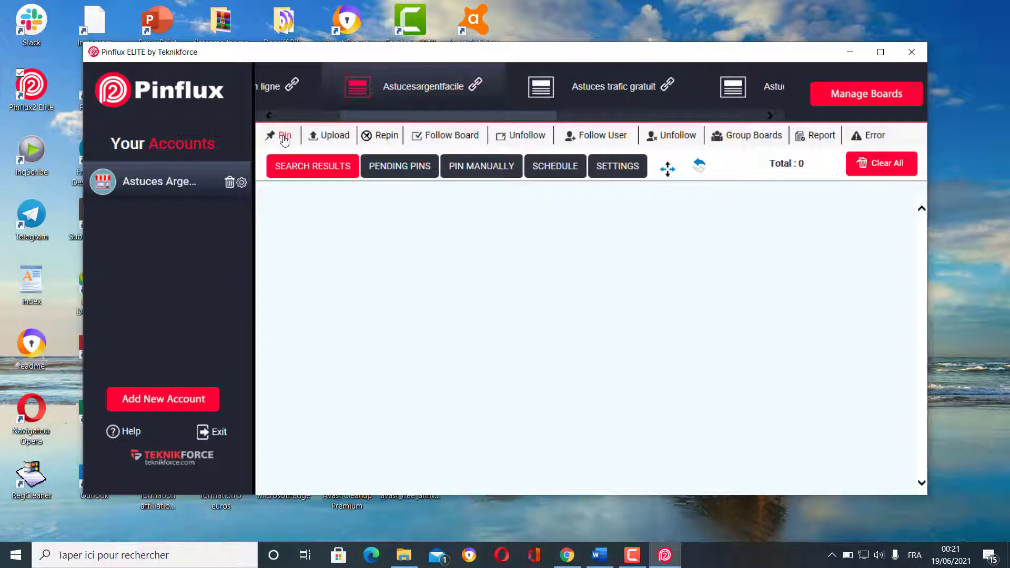
# - Browse the Upload, Repin, Follow Board, Unfollow Board, Follow User and Unfollow User sections
pyautogui.click(333, 138)
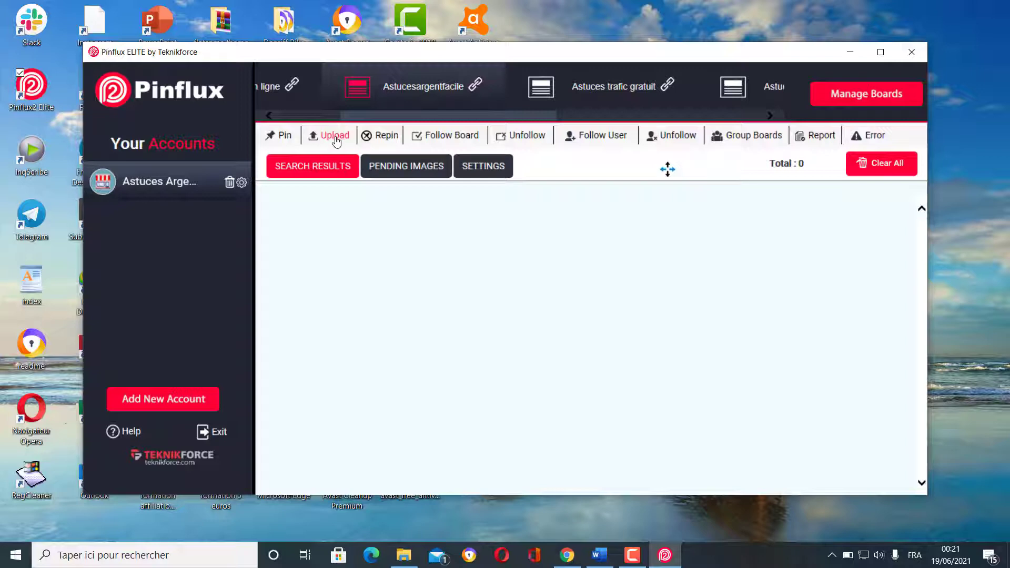
pyautogui.click(390, 137)
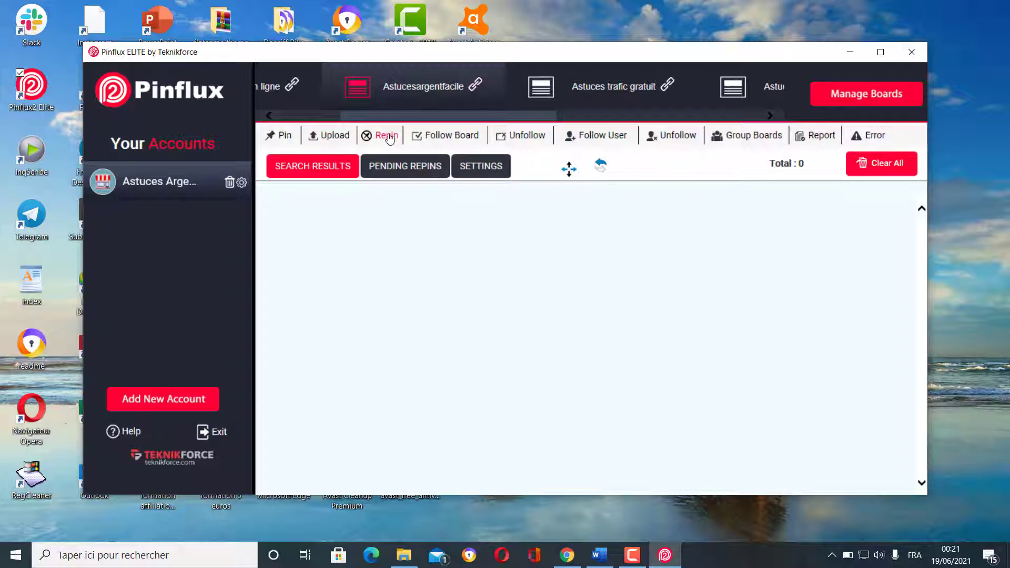
pyautogui.click(460, 138)
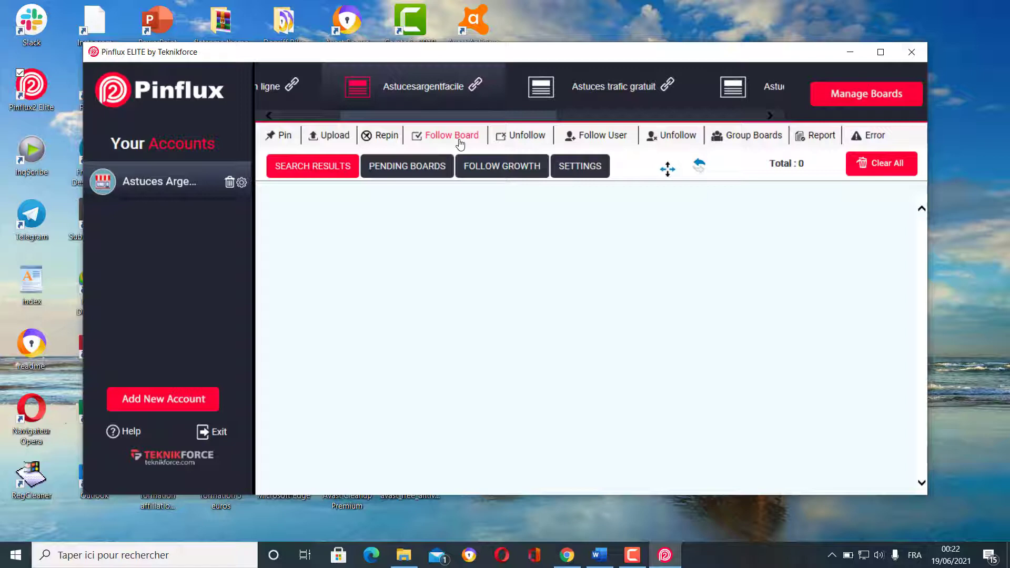
pyautogui.click(536, 141)
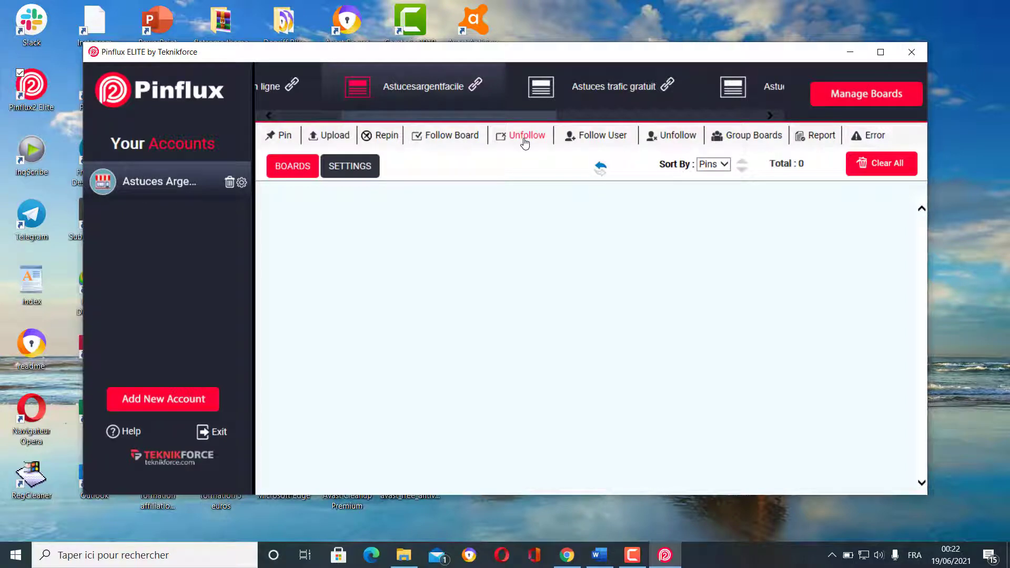
pyautogui.click(603, 138)
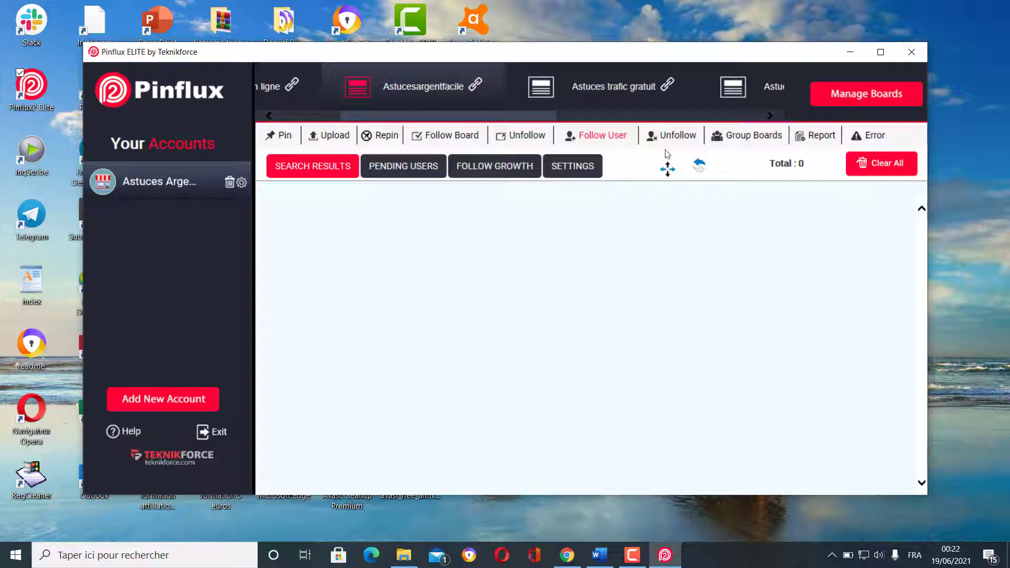
pyautogui.click(677, 138)
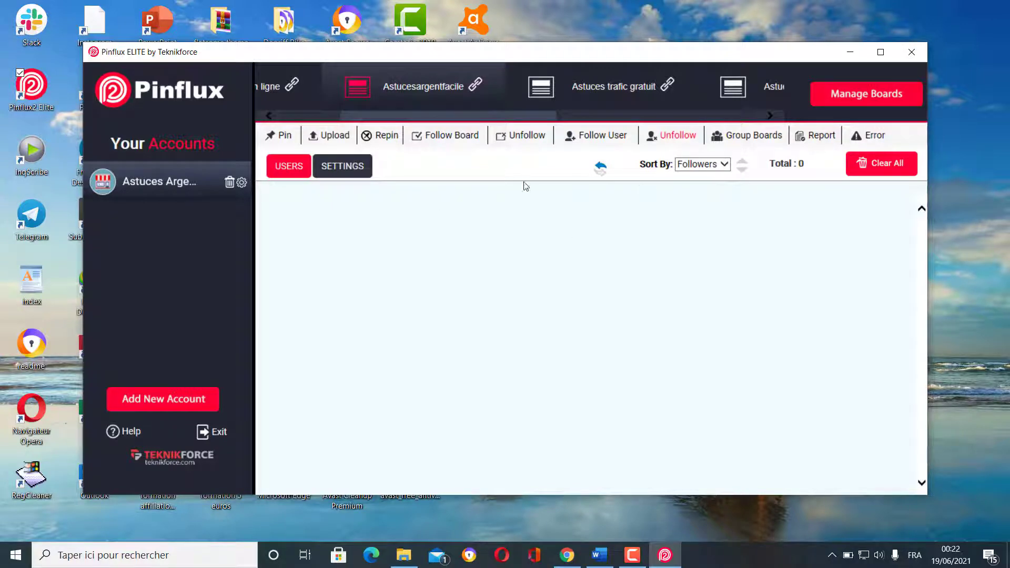
# - Return to the Pin section and switch to the Gagner de l'argent en ligne board, declining keyword prompts
pyautogui.click(286, 141)
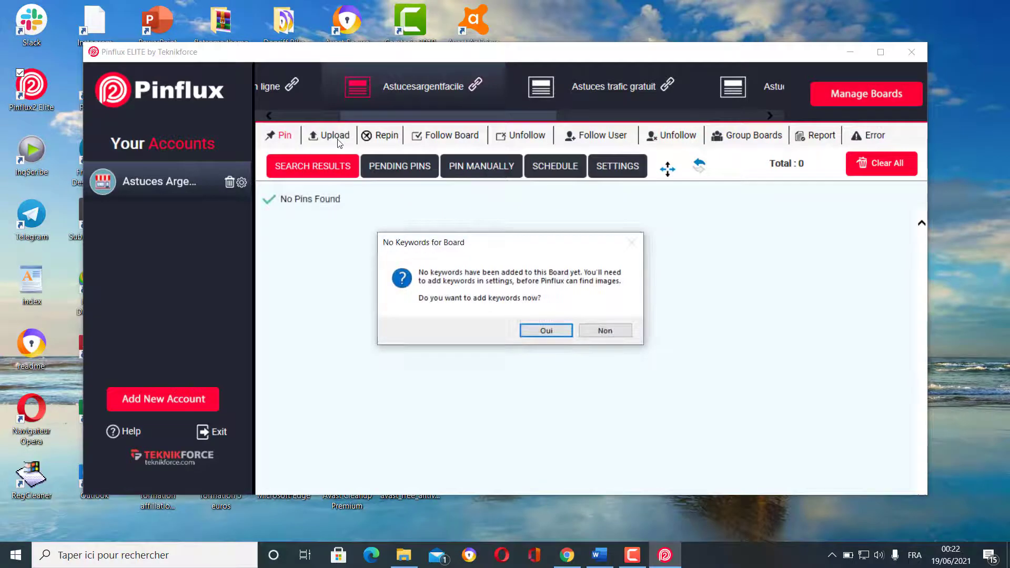
pyautogui.click(614, 332)
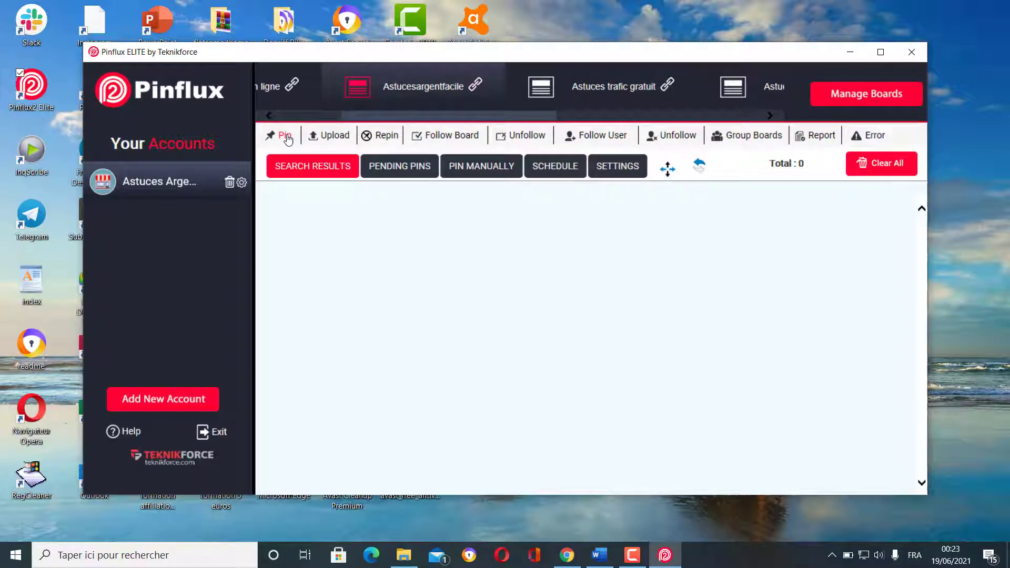
pyautogui.moveTo(361, 114); pyautogui.dragTo(311, 115)
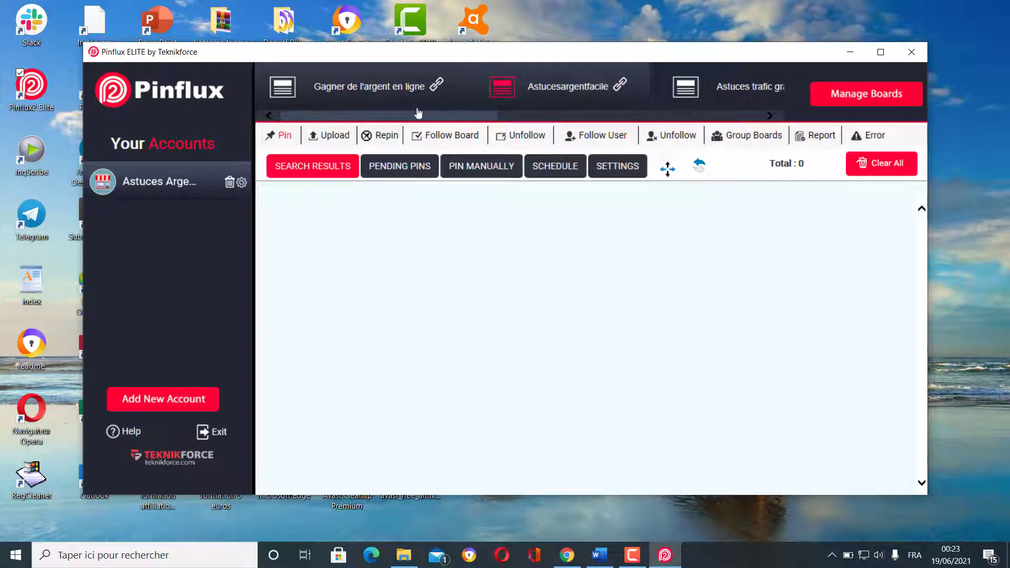
pyautogui.click(326, 88)
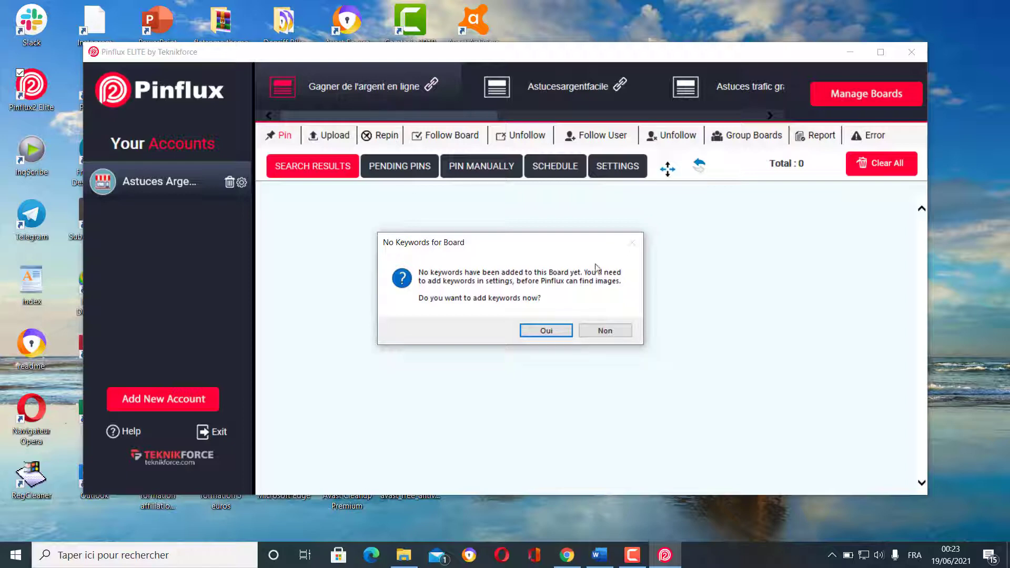
pyautogui.click(602, 331)
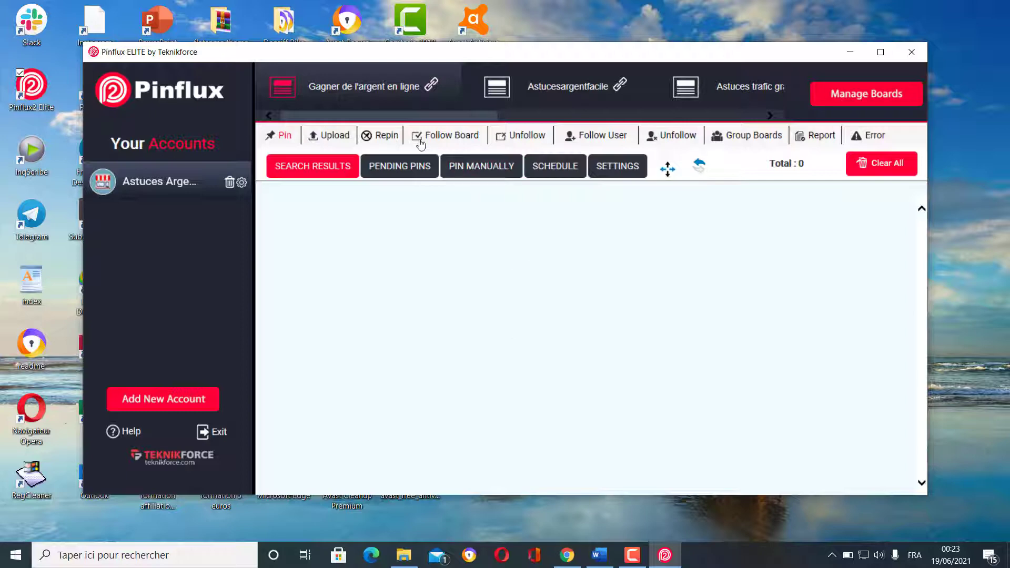
pyautogui.moveTo(421, 110); pyautogui.dragTo(406, 113)
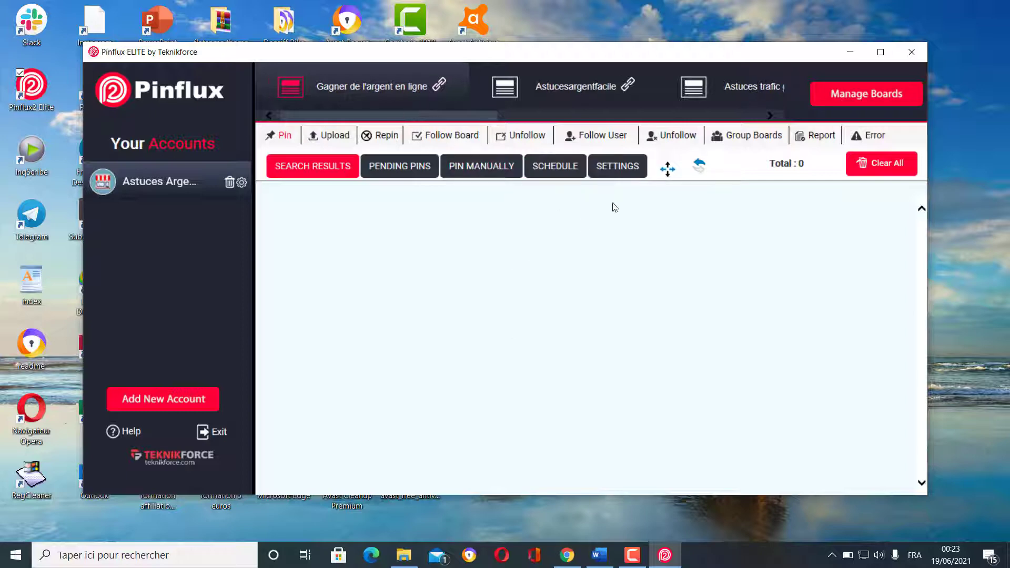
pyautogui.click(626, 169)
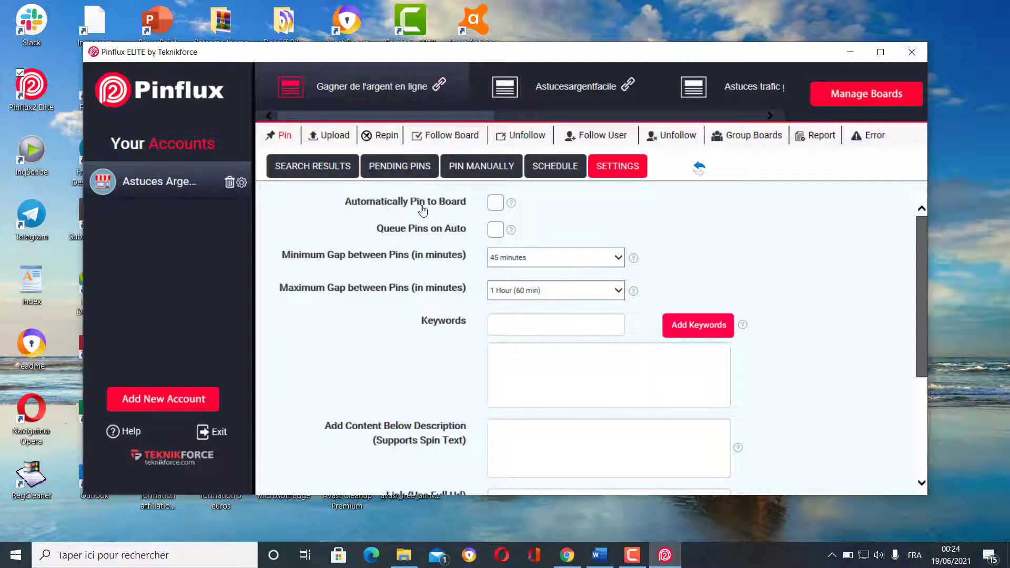
# - Turn on Automatically Pin to Board for the Gagner de l'argent en ligne board
pyautogui.click(495, 203)
pyautogui.click(618, 260)
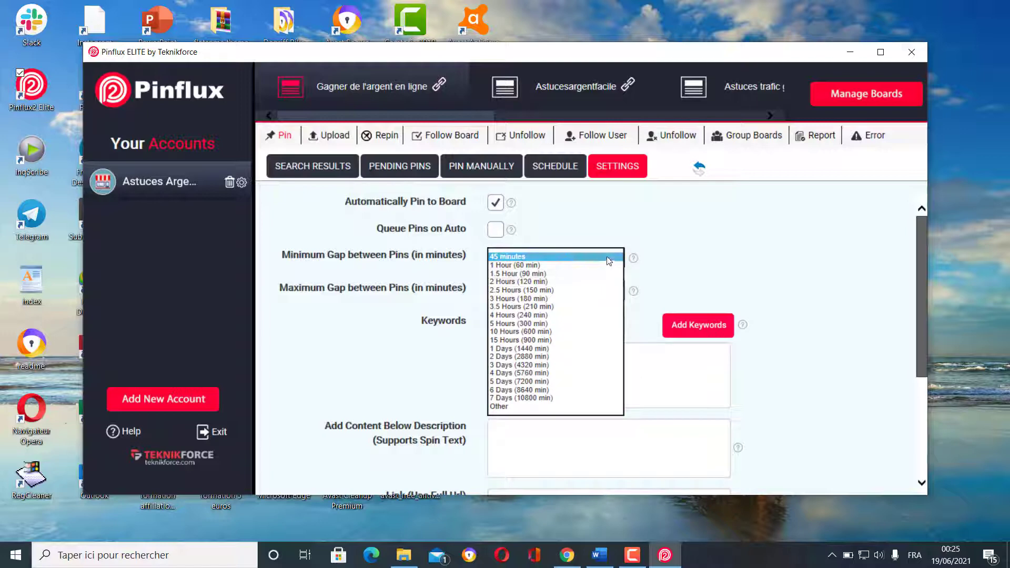
# - Set the minimum gap between pins to a custom value of 3 minutes
pyautogui.click(536, 257)
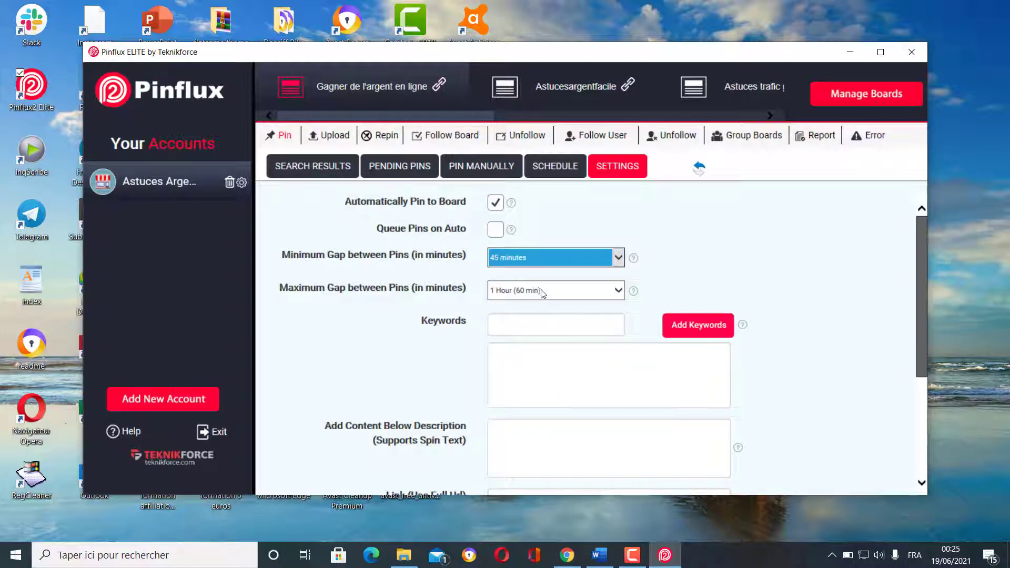
pyautogui.click(618, 258)
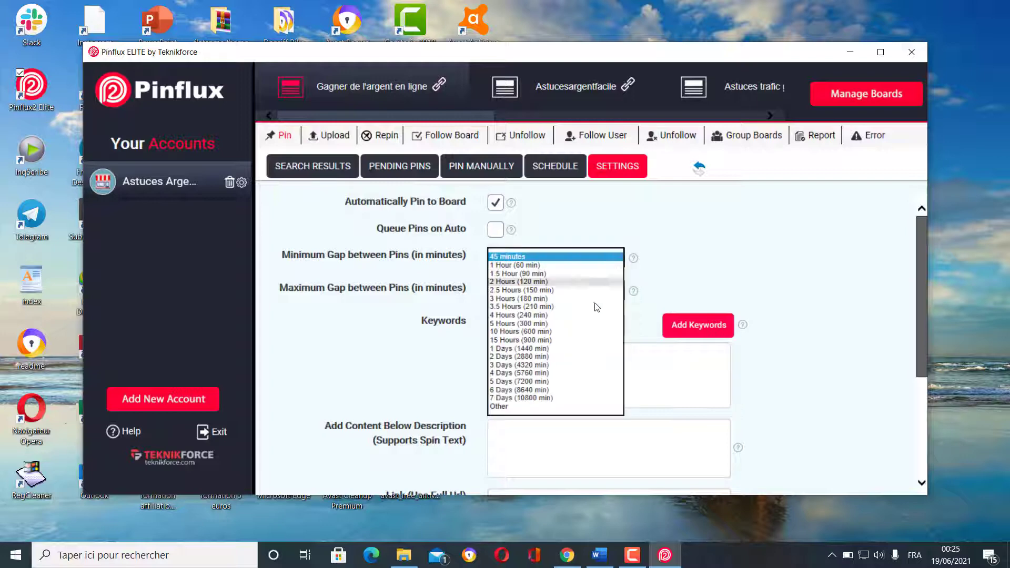
pyautogui.click(517, 407)
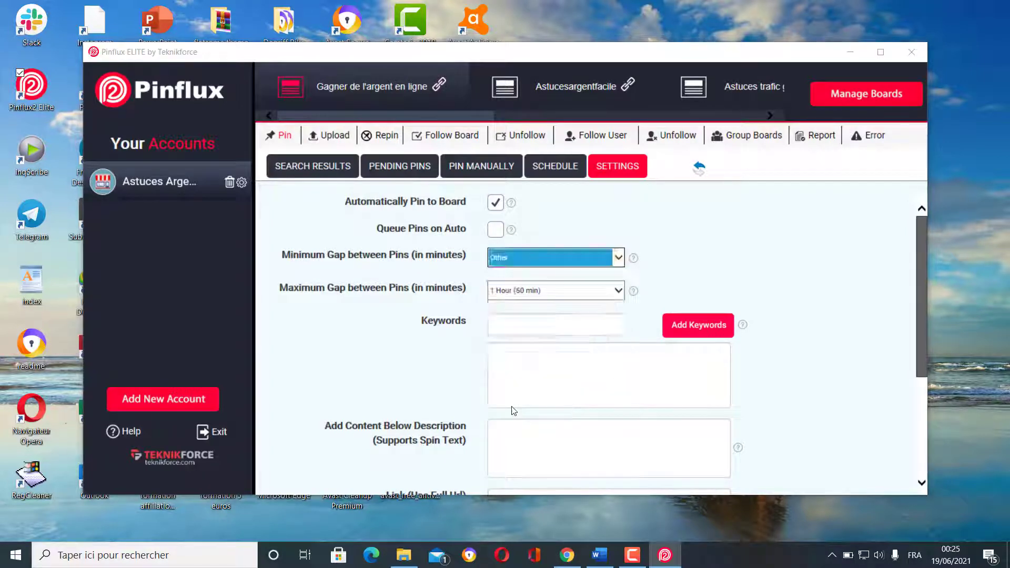
pyautogui.click(589, 324)
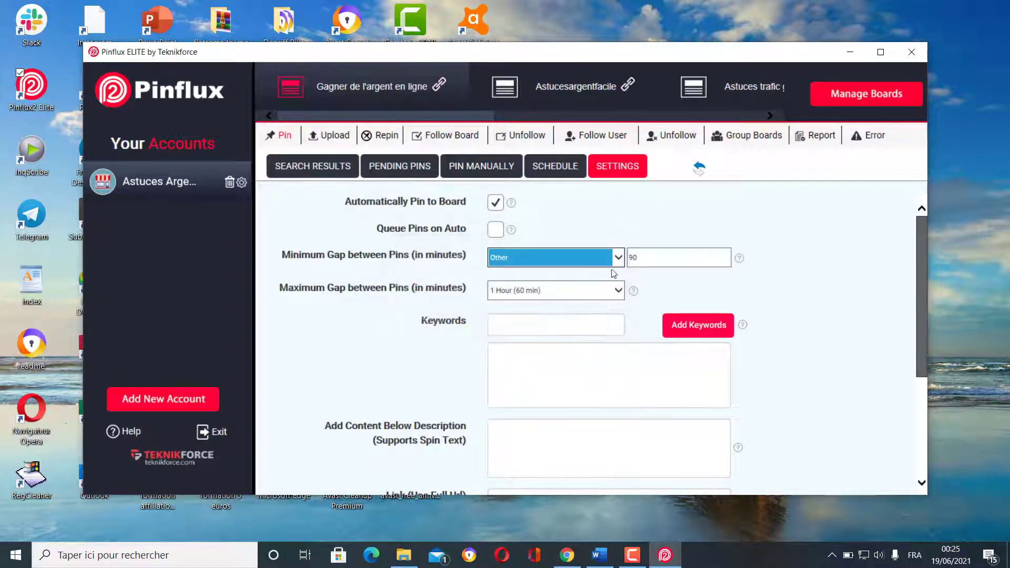
pyautogui.click(646, 254)
pyautogui.doubleClick(645, 254)
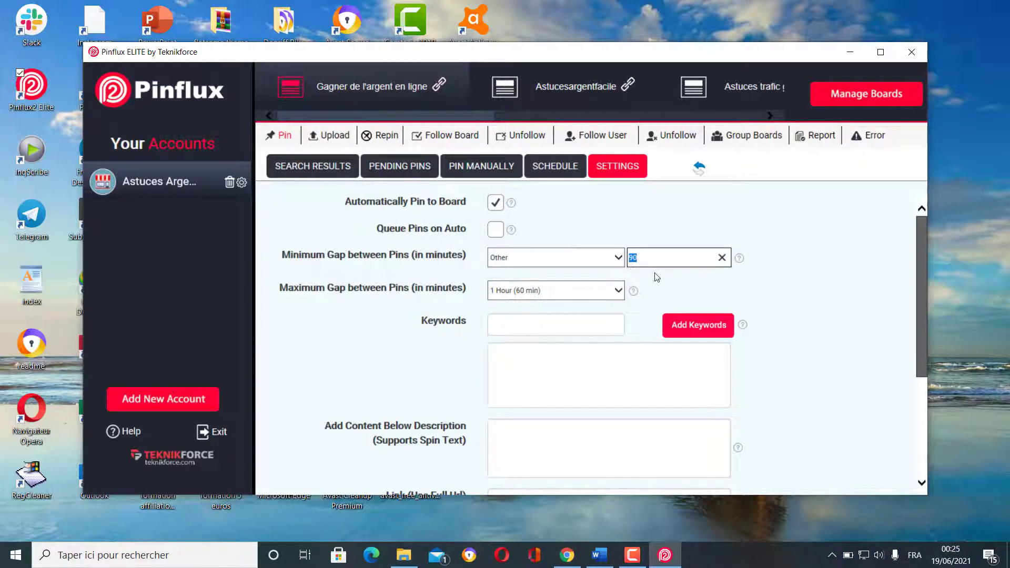
pyautogui.write('3')
# - Set the maximum gap between pins to a custom value of 7 minutes
pyautogui.click(597, 290)
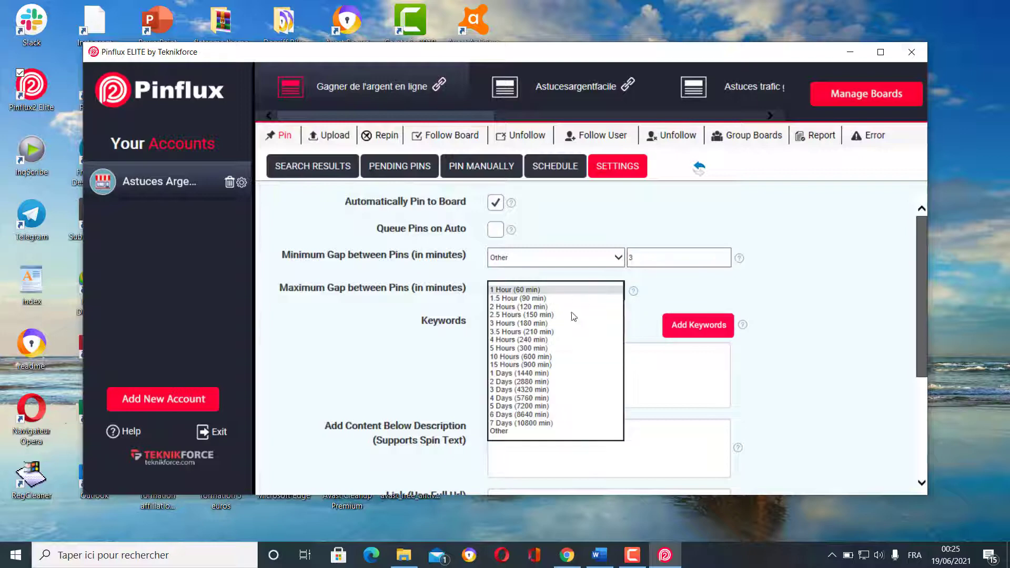
pyautogui.click(518, 435)
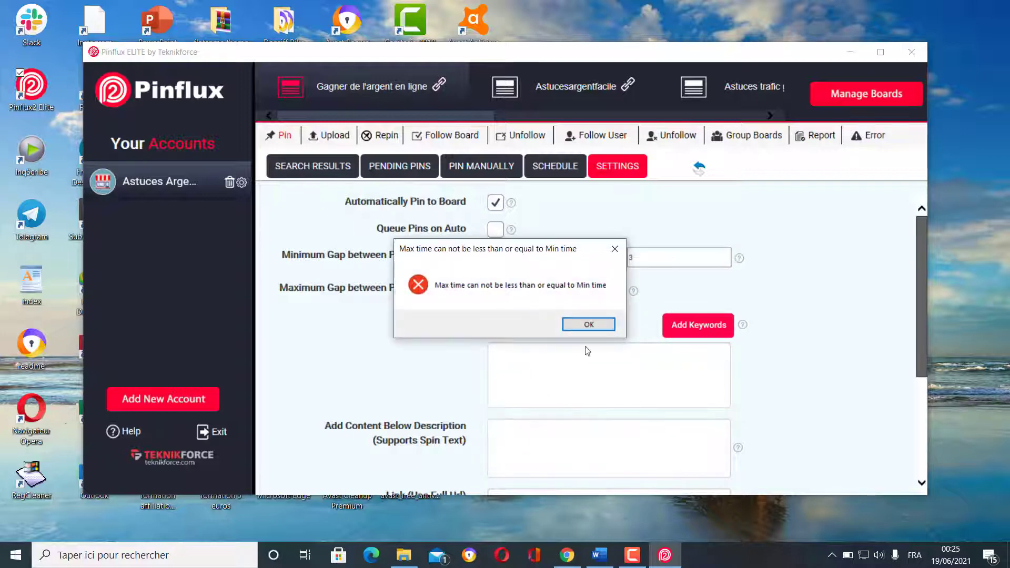
pyautogui.click(589, 325)
pyautogui.moveTo(638, 290); pyautogui.dragTo(631, 290)
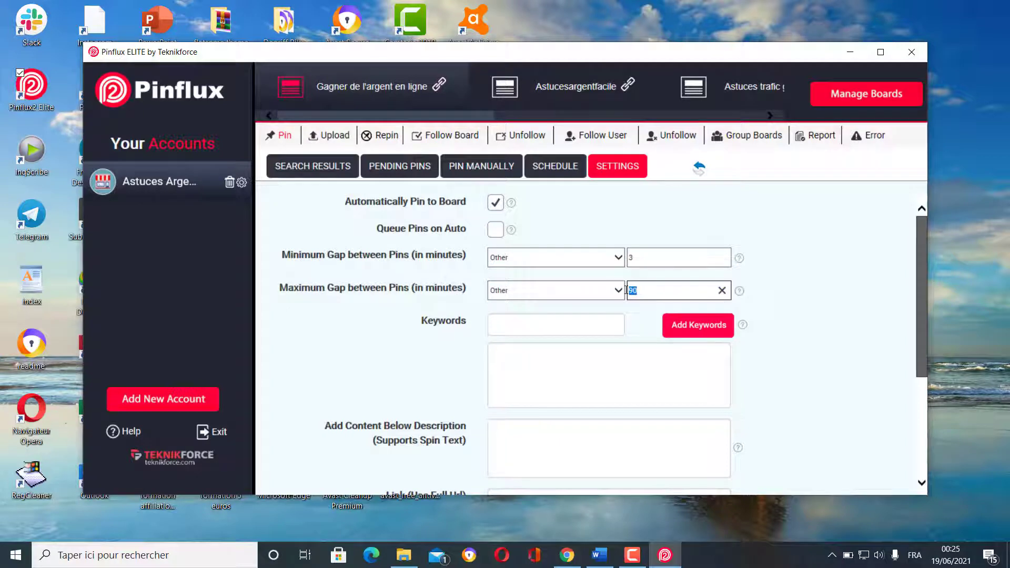
pyautogui.write('5')
pyautogui.click(803, 300)
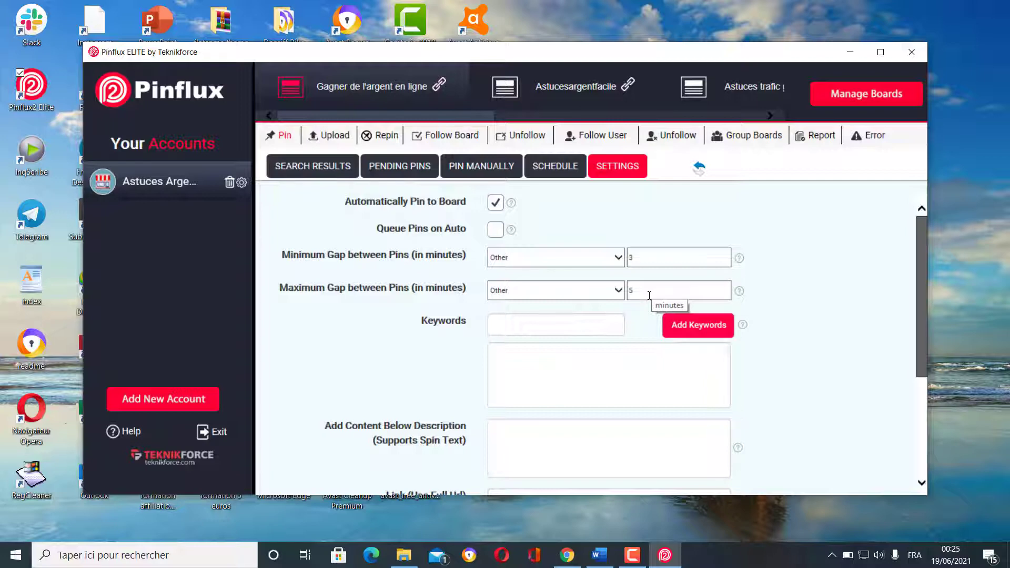
pyautogui.moveTo(648, 292); pyautogui.dragTo(616, 297)
pyautogui.write('7')
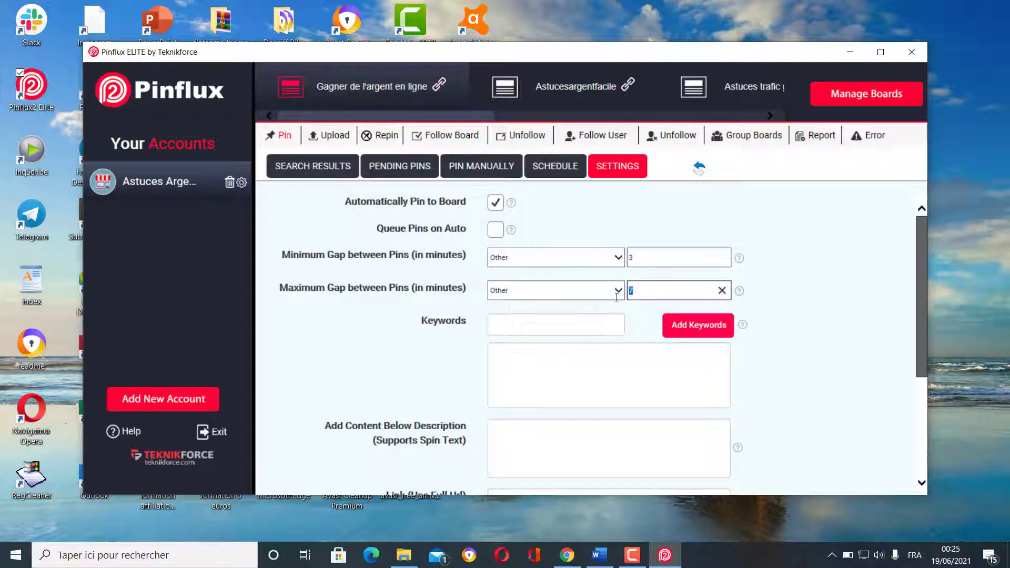
pyautogui.write('10')
pyautogui.click(837, 302)
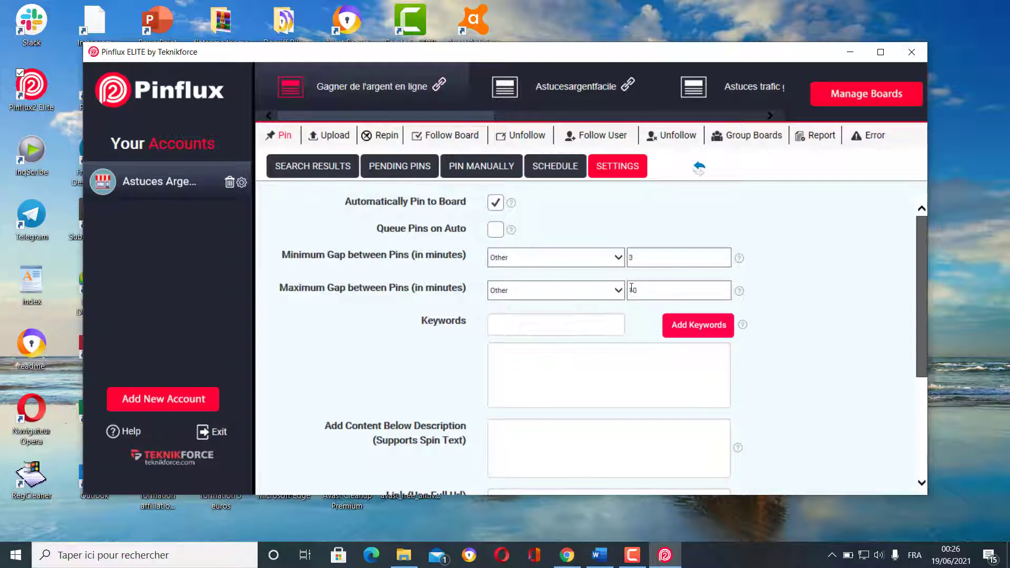
pyautogui.moveTo(639, 291); pyautogui.dragTo(627, 292)
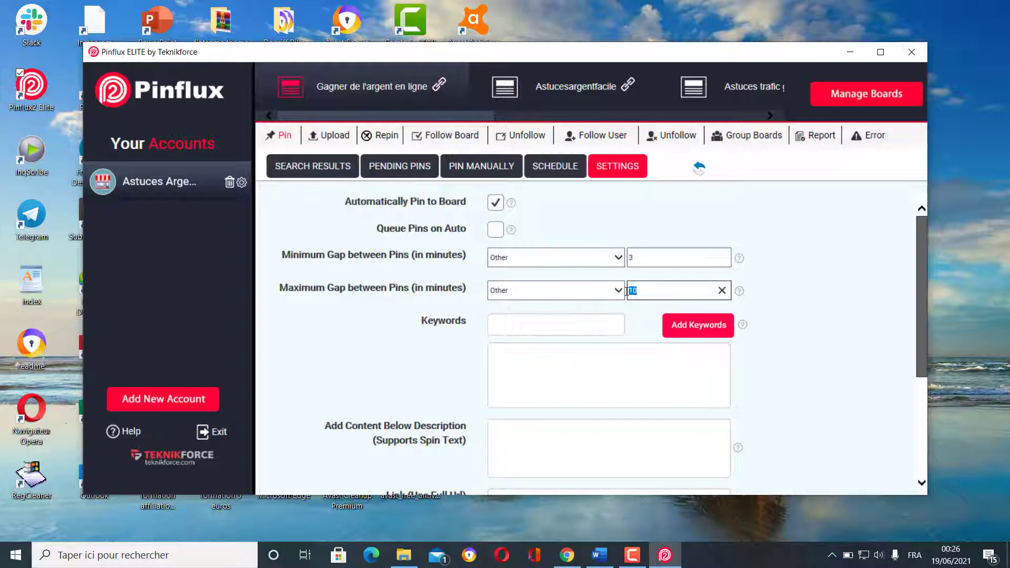
pyautogui.write('7')
pyautogui.click(826, 278)
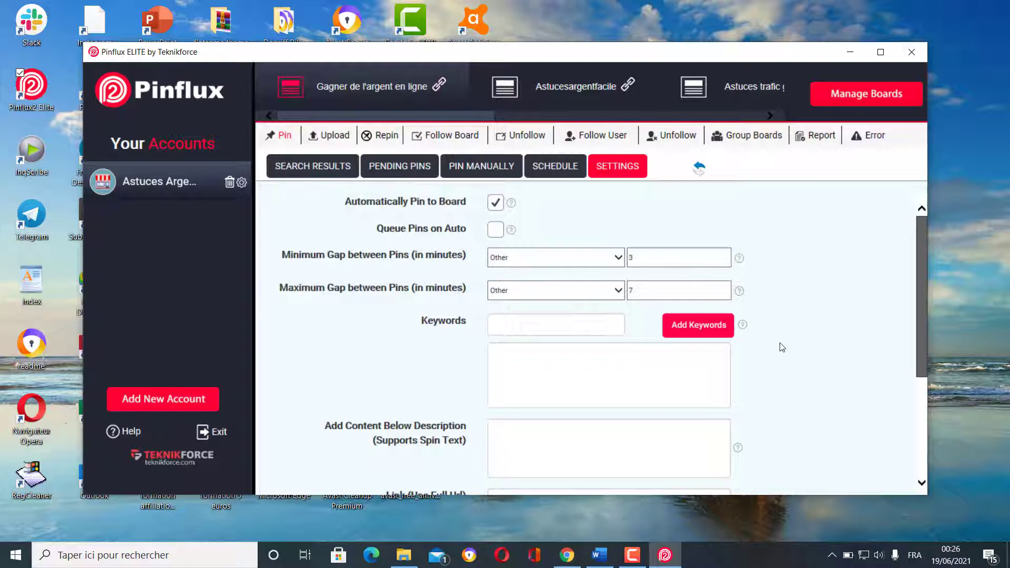
# - Add the keywords affiliation and affiliation 1tpe to the board
pyautogui.scroll(-1, 782, 346)
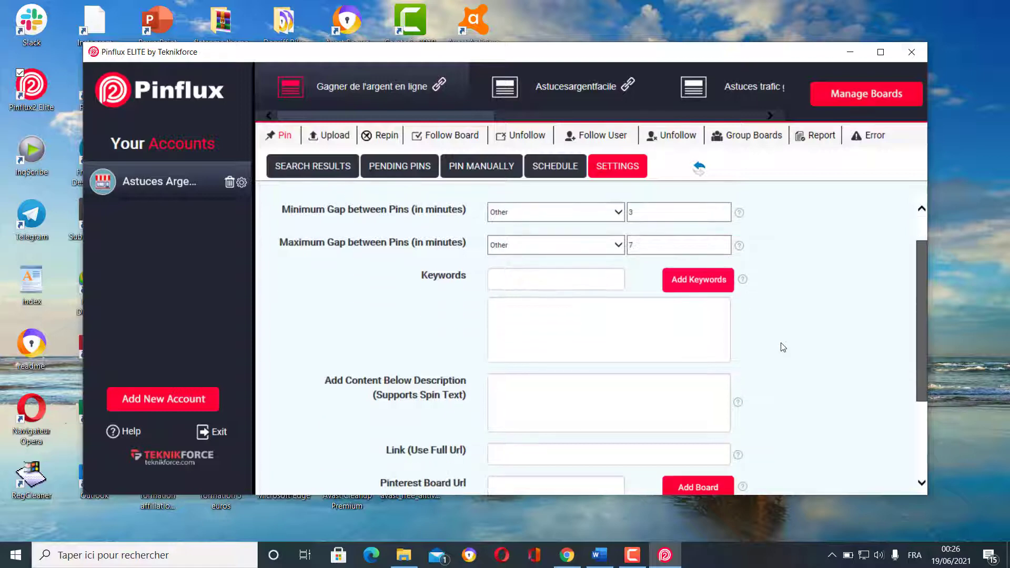
pyautogui.click(541, 284)
pyautogui.write('a')
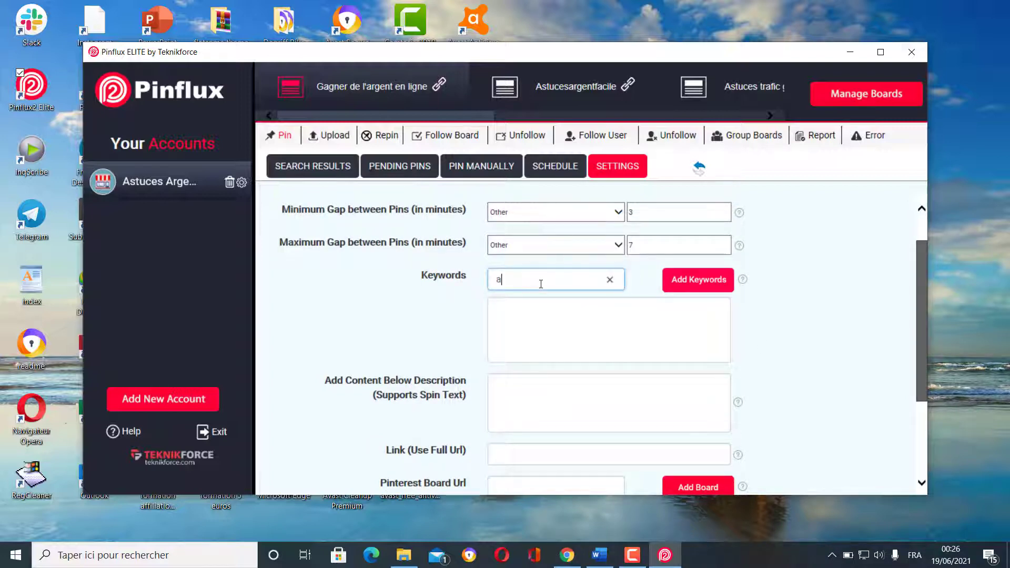
pyautogui.write('ffiliation')
pyautogui.click(702, 284)
pyautogui.write('affiliation 1tp')
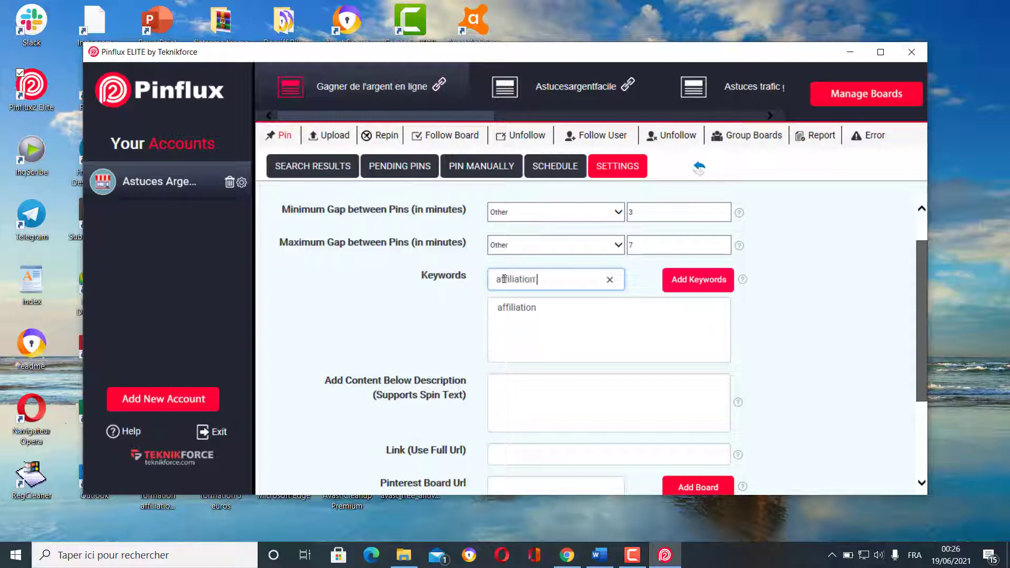
pyautogui.write('e')
pyautogui.click(698, 281)
# - Add the keywords astuces affiliation, formation affiliation and amazon amazon
pyautogui.write('affili')
pyautogui.press('BackSpace')
pyautogui.press('BackSpace')
pyautogui.press('BackSpace')
pyautogui.press('BackSpace')
pyautogui.press('BackSpace')
pyautogui.press('BackSpace')
pyautogui.write('astucee')
pyautogui.press('BackSpace')
pyautogui.write('s affiliation')
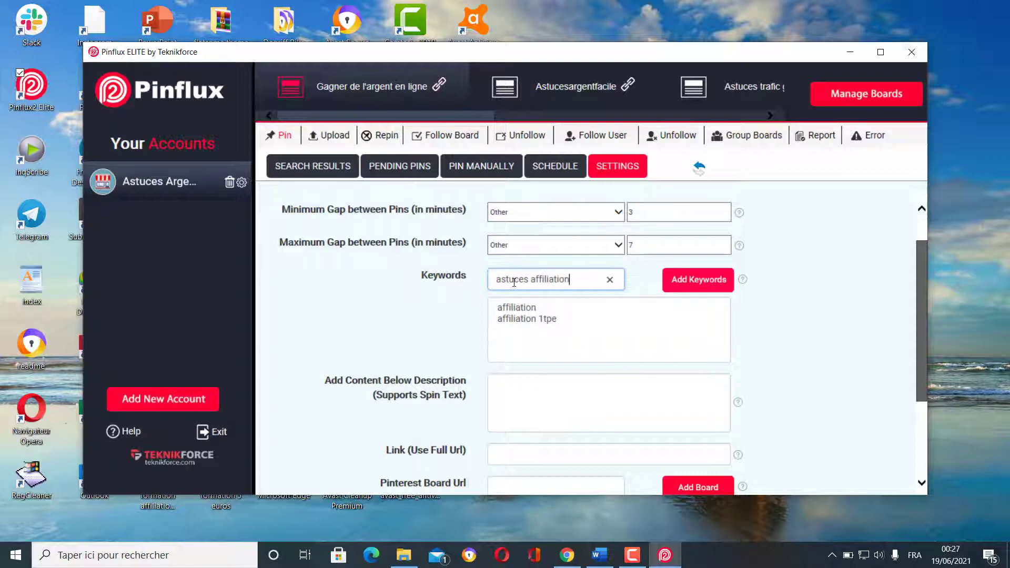
pyautogui.click(696, 288)
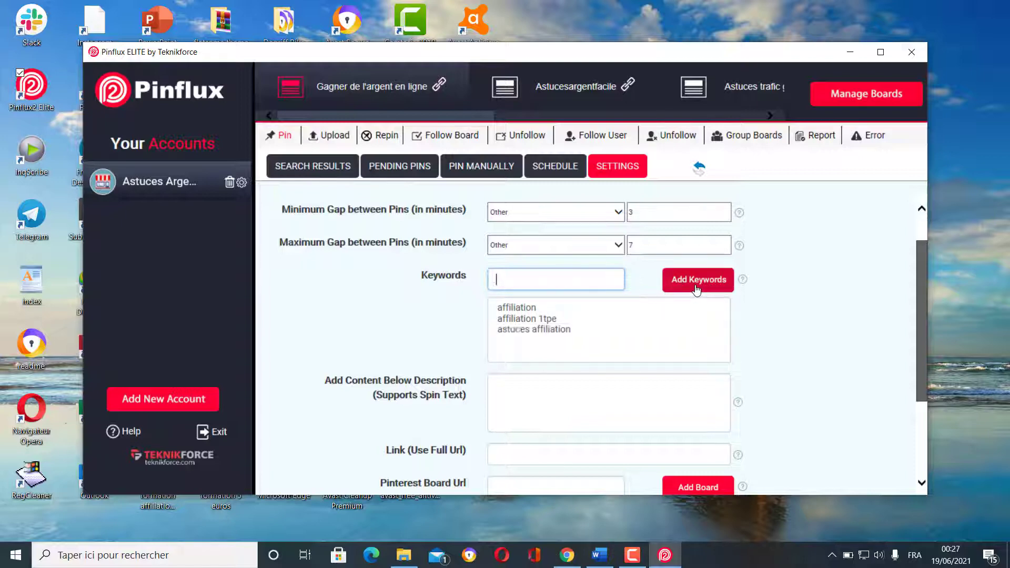
pyautogui.write('f')
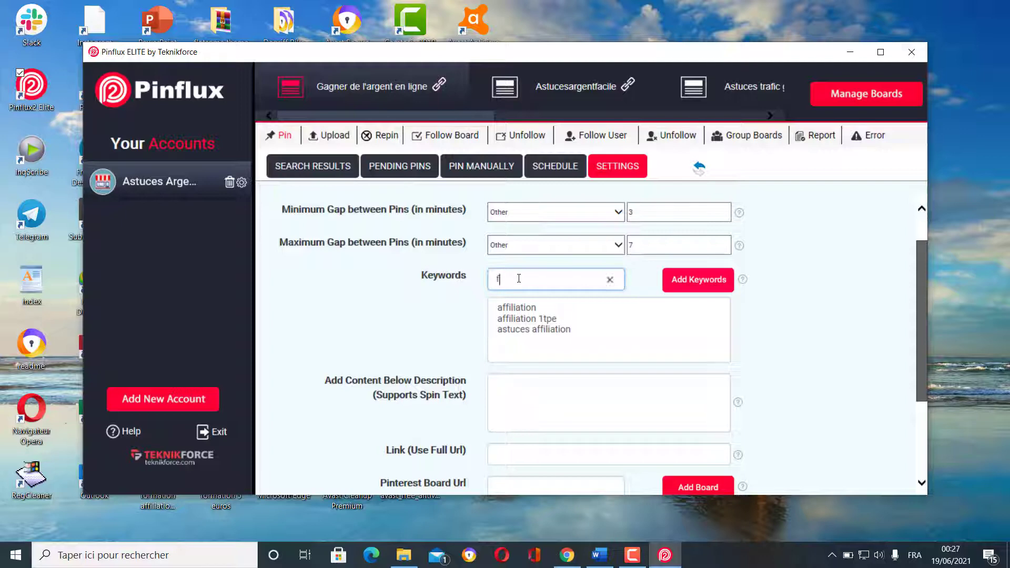
pyautogui.write('ormation affill')
pyautogui.write('ation')
pyautogui.click(688, 281)
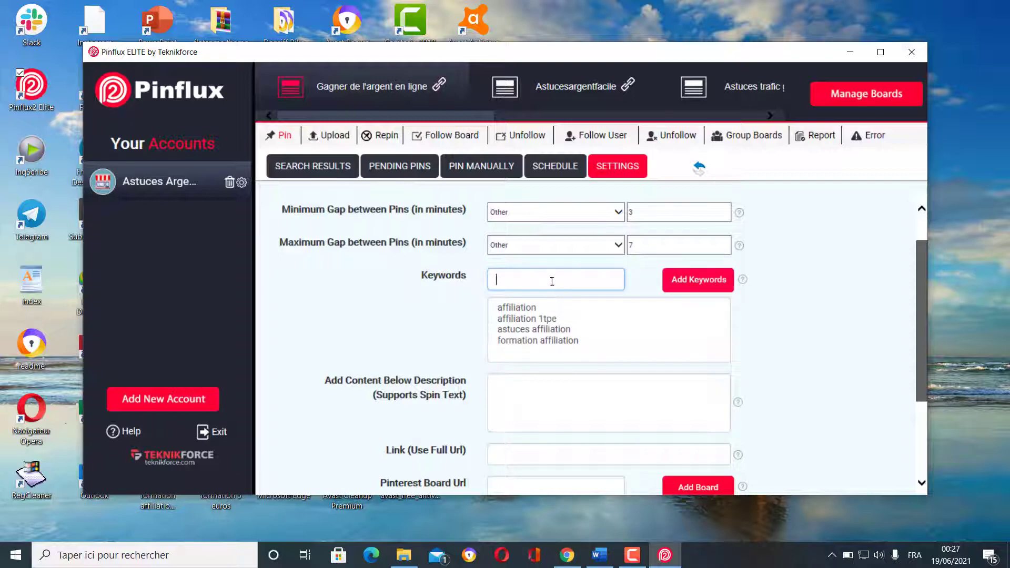
pyautogui.write('amazon amazon')
pyautogui.click(697, 283)
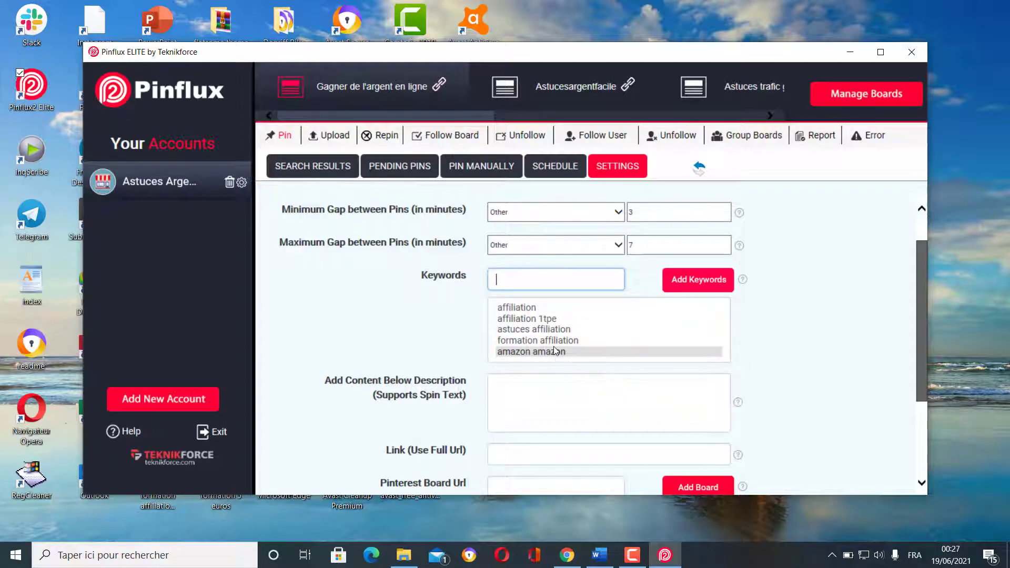
pyautogui.click(573, 400)
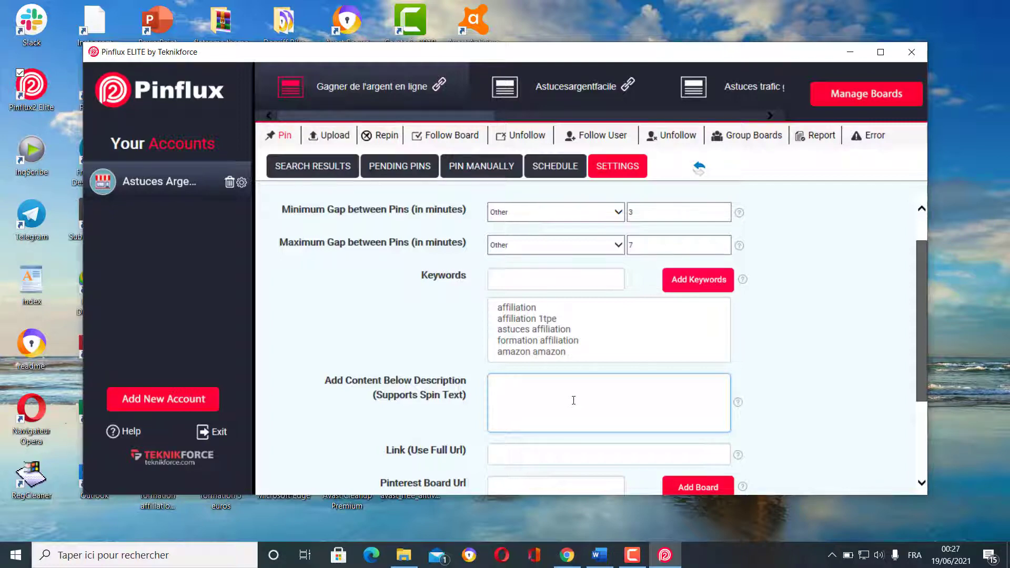
# - Type the Amazon affiliation training sentence below descriptions, inserting 'l'affiliation' before Amazon and ending with a period
pyautogui.write("Gagner de l'argent avec l")
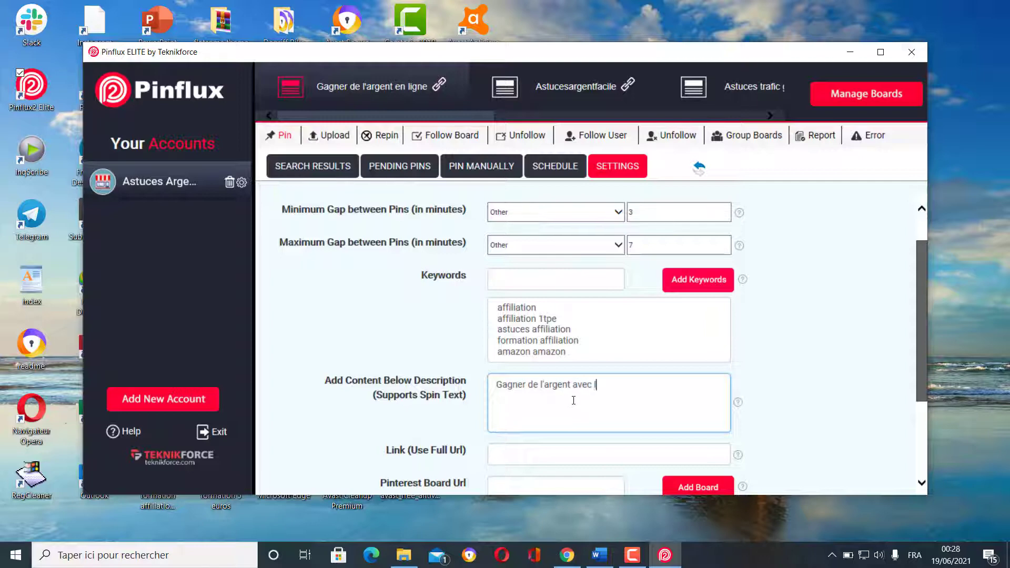
pyautogui.write("'affiliation grâce à cette f")
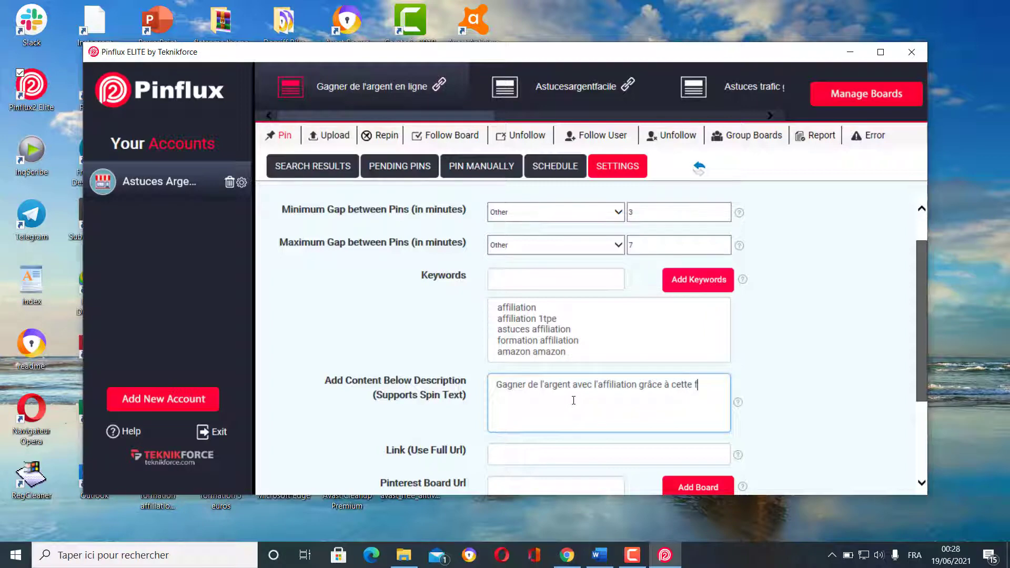
pyautogui.write('ormation sur Amazon')
pyautogui.write('.')
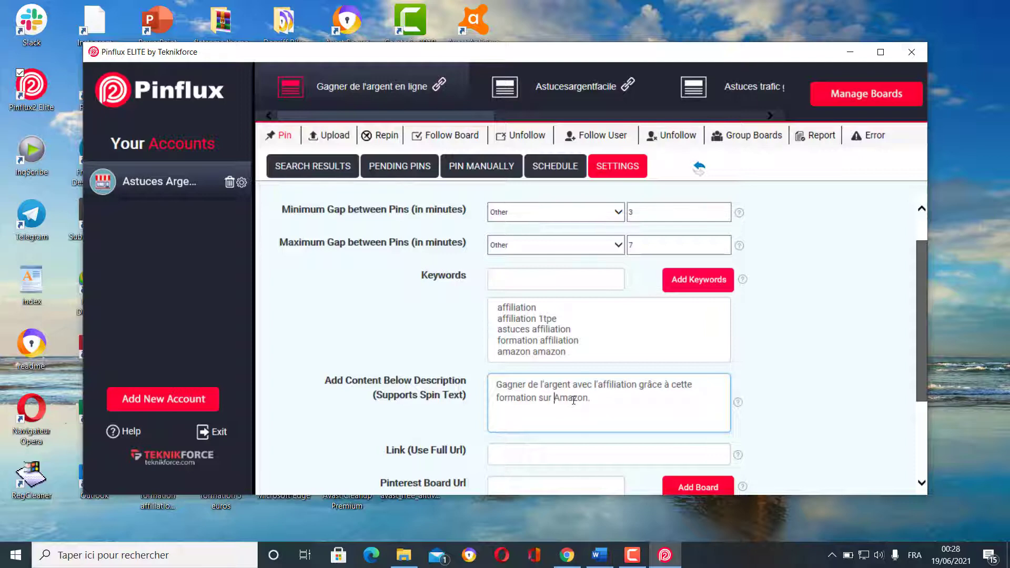
pyautogui.write("l'affiliation")
pyautogui.scroll(-1, 684, 407)
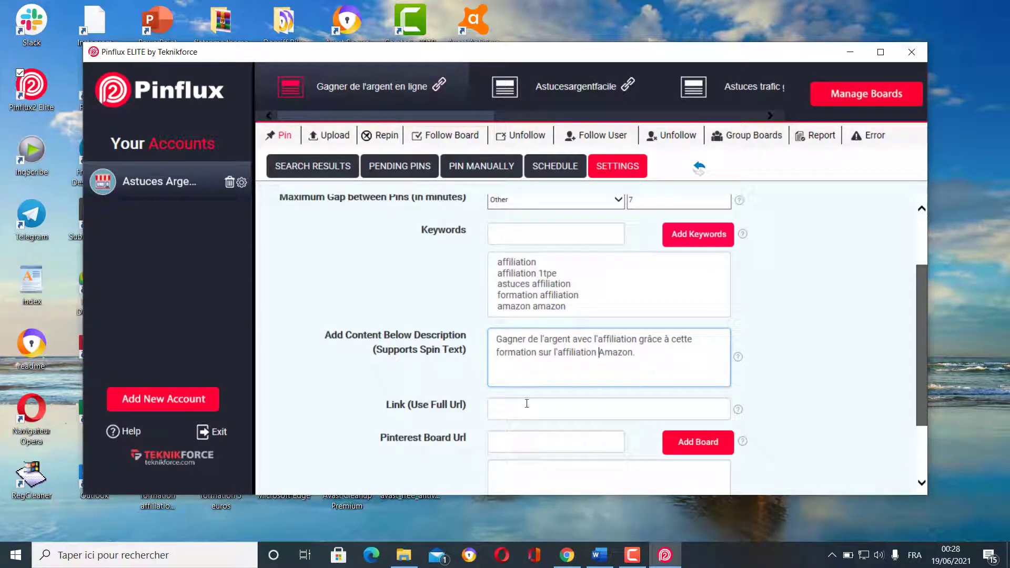
pyautogui.click(542, 410)
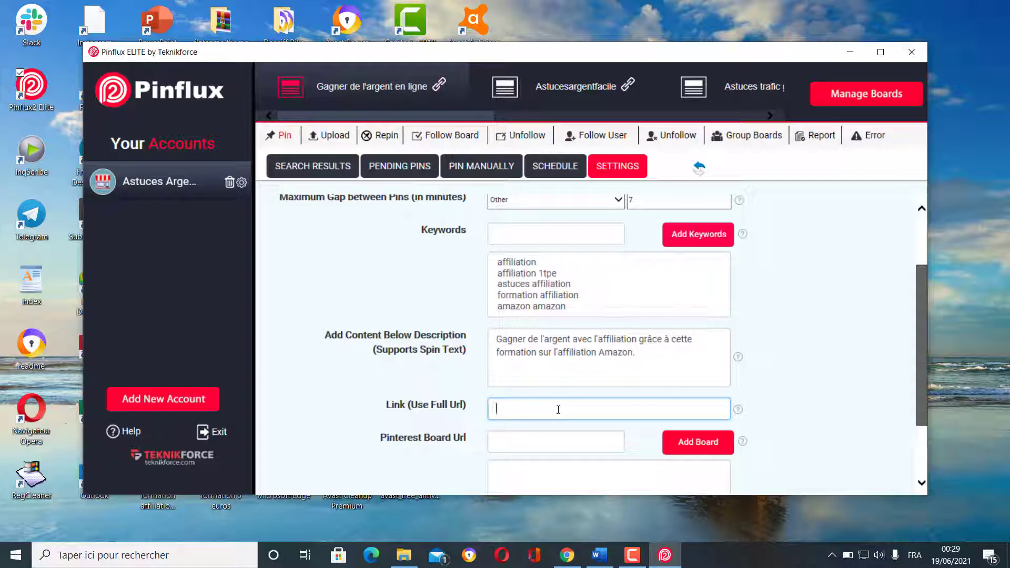
pyautogui.write('https://astucesargentfac')
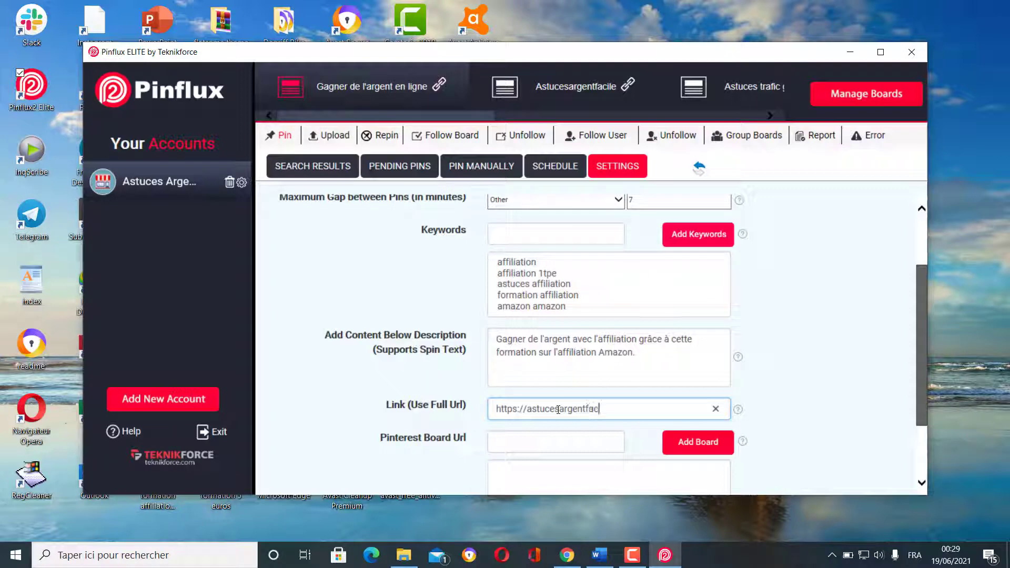
pyautogui.write('ile.com')
pyautogui.click(824, 350)
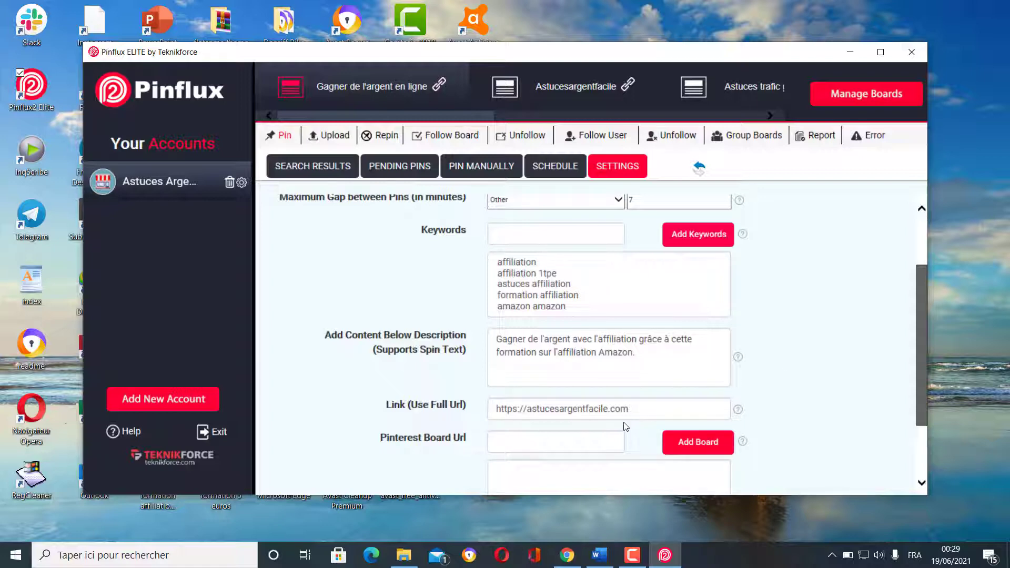
# - Save the account's pin settings and dismiss the Settings Saved confirmation
pyautogui.scroll(-1, 797, 365)
pyautogui.scroll(-1, 796, 364)
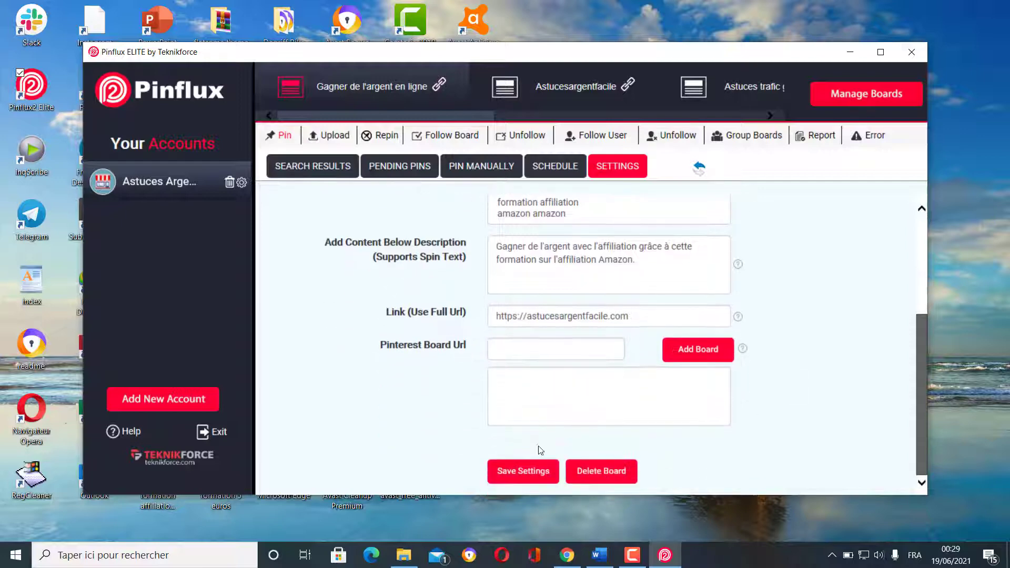
pyautogui.click(520, 473)
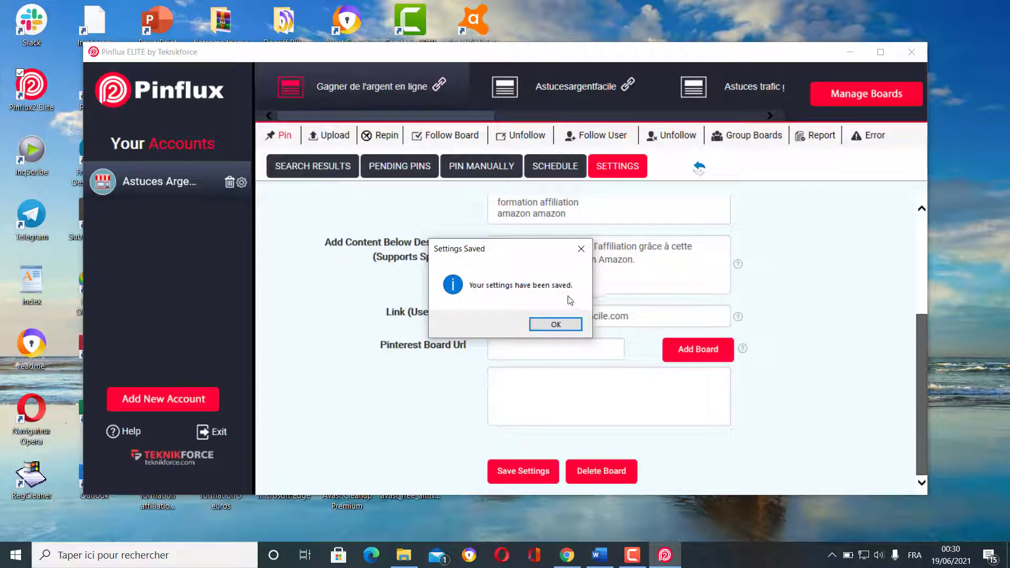
pyautogui.click(556, 325)
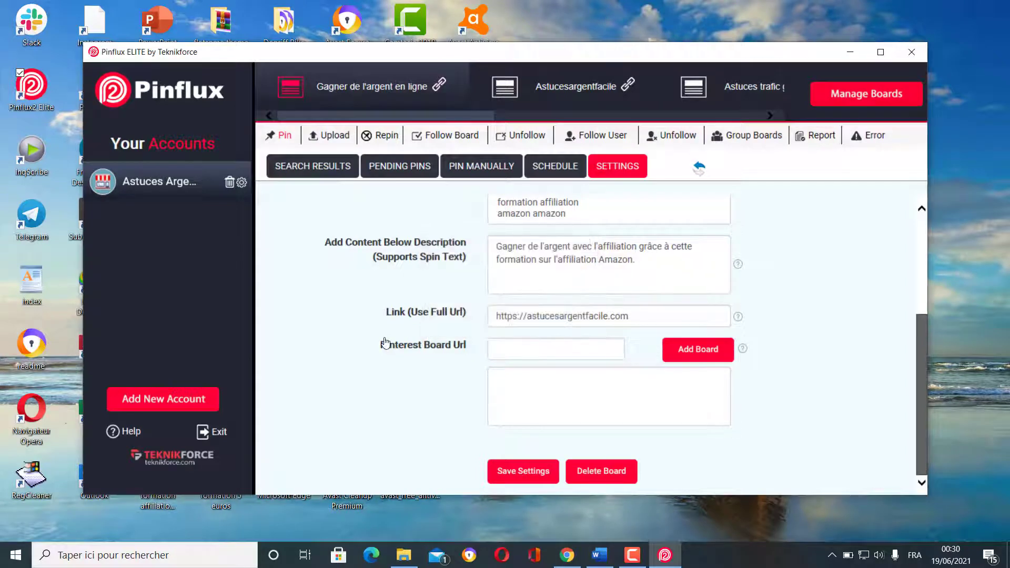
pyautogui.scroll(3, 385, 342)
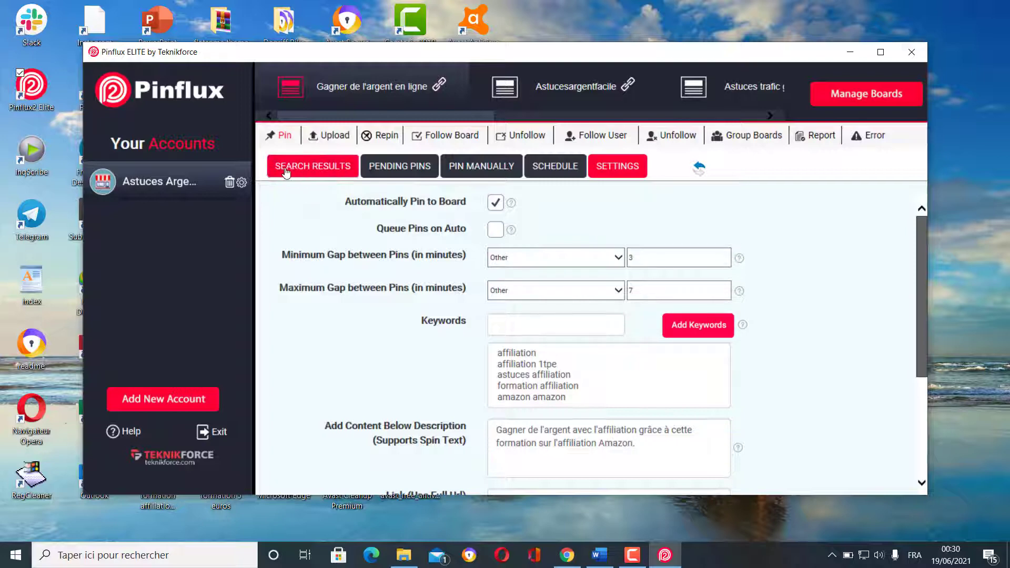
# - Show the search results and scroll through page 1 of the 124 pins down to the pager
pyautogui.click(327, 174)
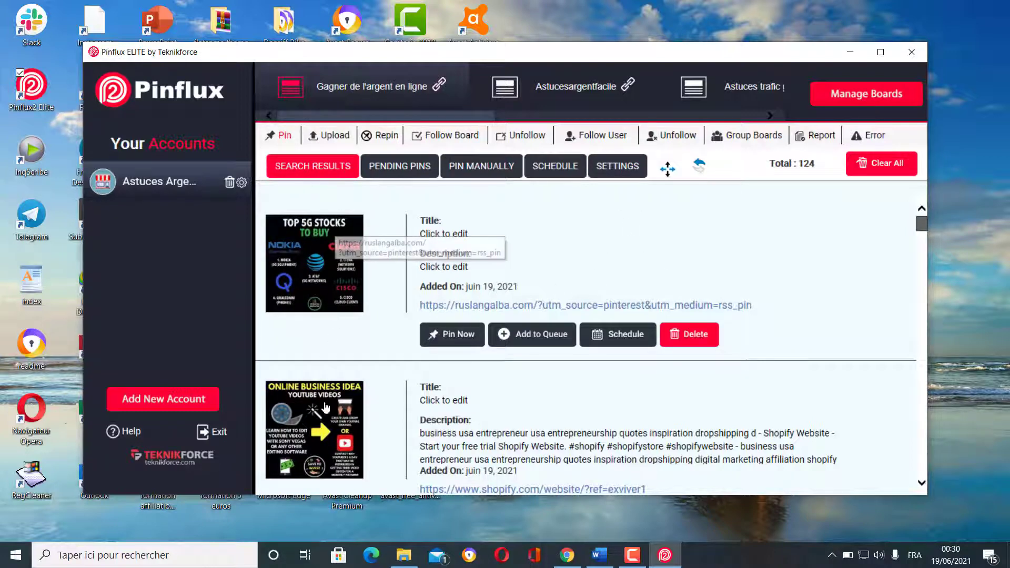
pyautogui.scroll(-1, 326, 432)
pyautogui.scroll(-5, 326, 432)
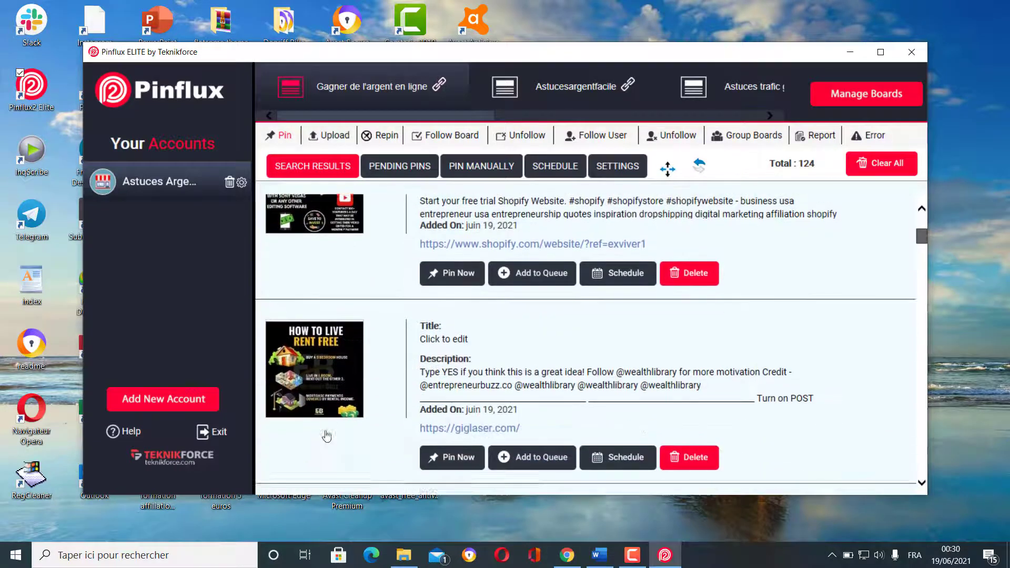
pyautogui.scroll(-4, 321, 357)
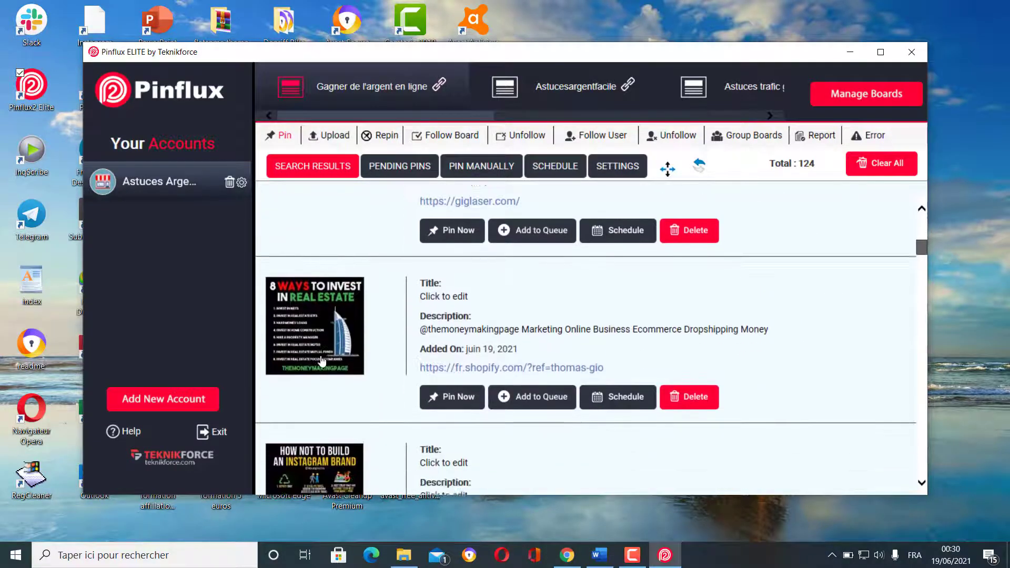
pyautogui.scroll(-4, 370, 279)
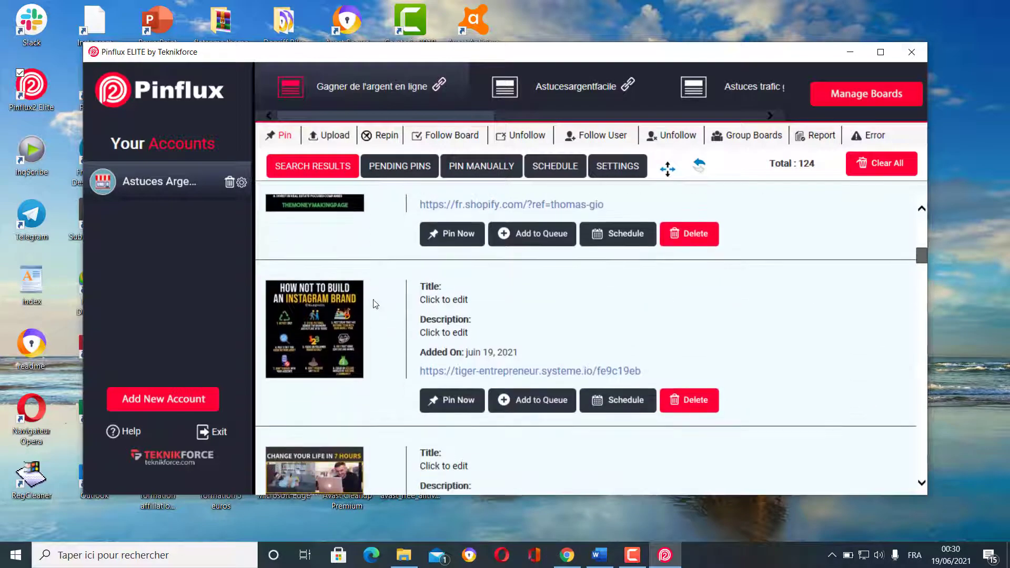
pyautogui.scroll(-1, 372, 316)
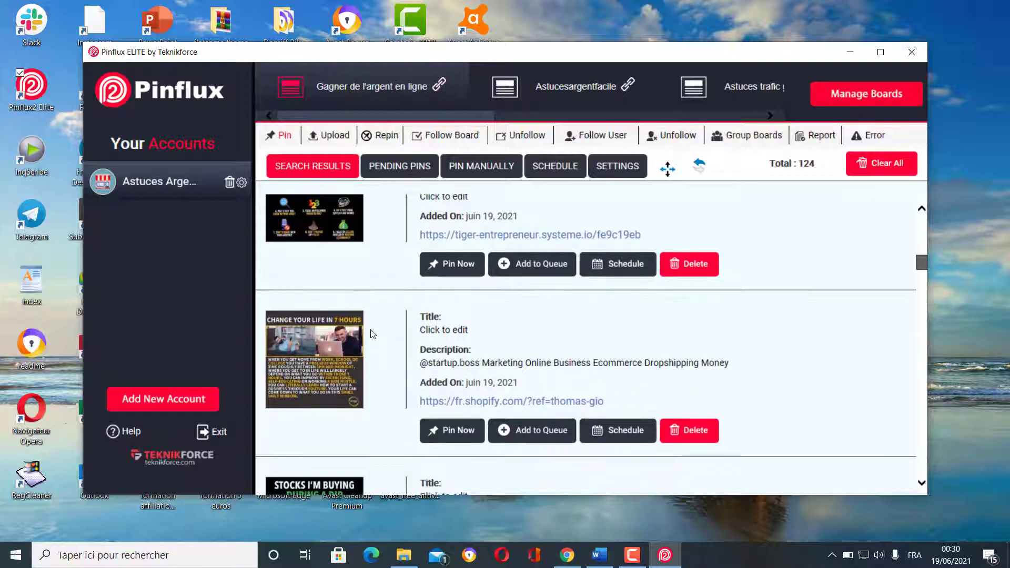
pyautogui.scroll(-3, 372, 333)
pyautogui.scroll(-6, 368, 313)
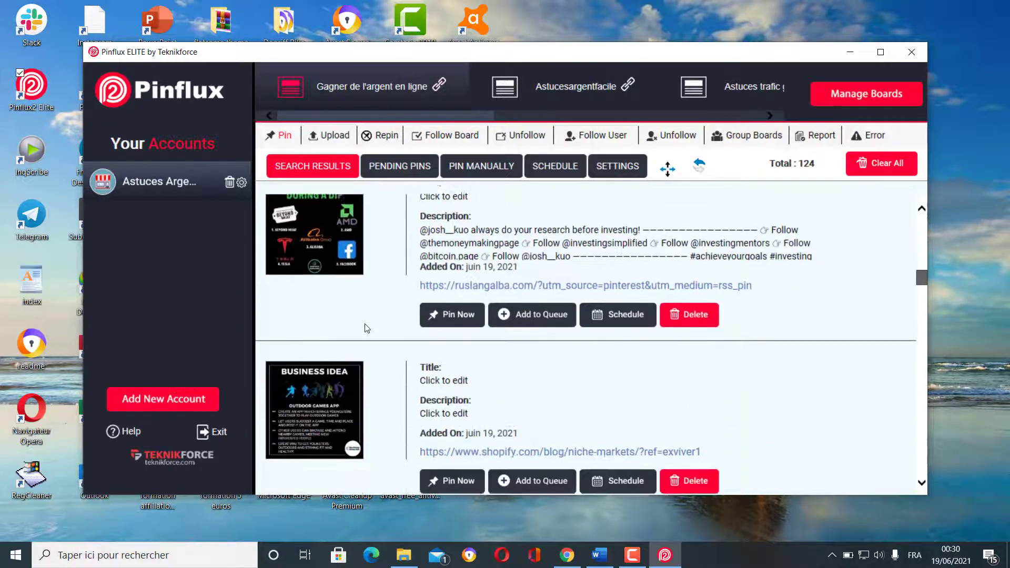
pyautogui.scroll(-3, 366, 329)
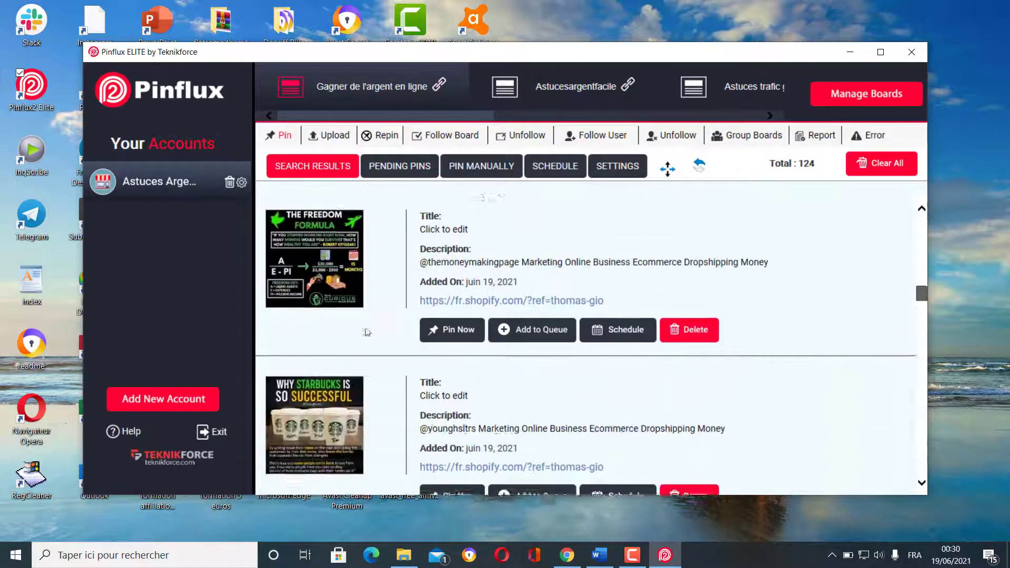
pyautogui.scroll(-6, 366, 332)
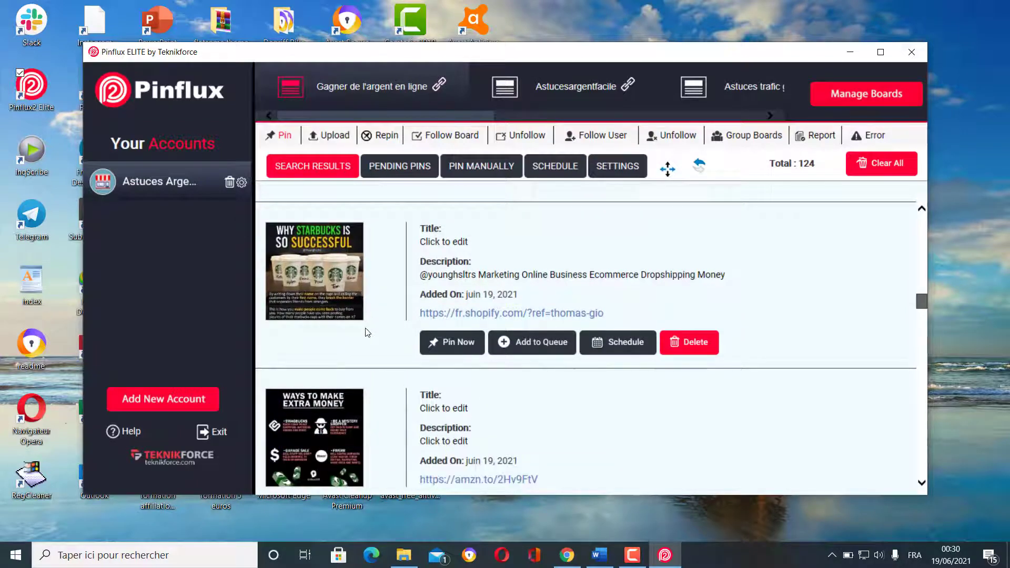
pyautogui.scroll(-7, 368, 333)
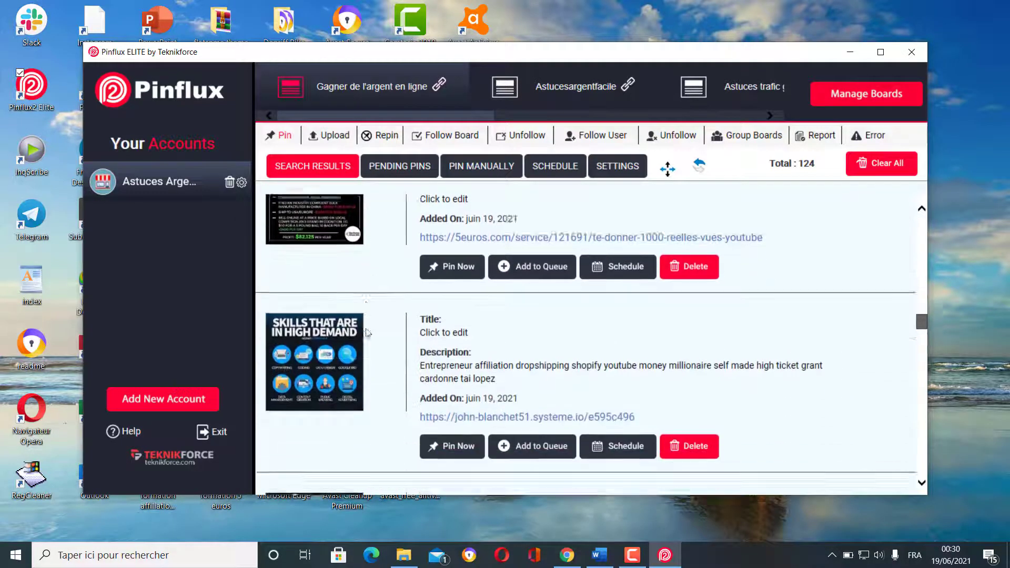
pyautogui.scroll(-8, 368, 333)
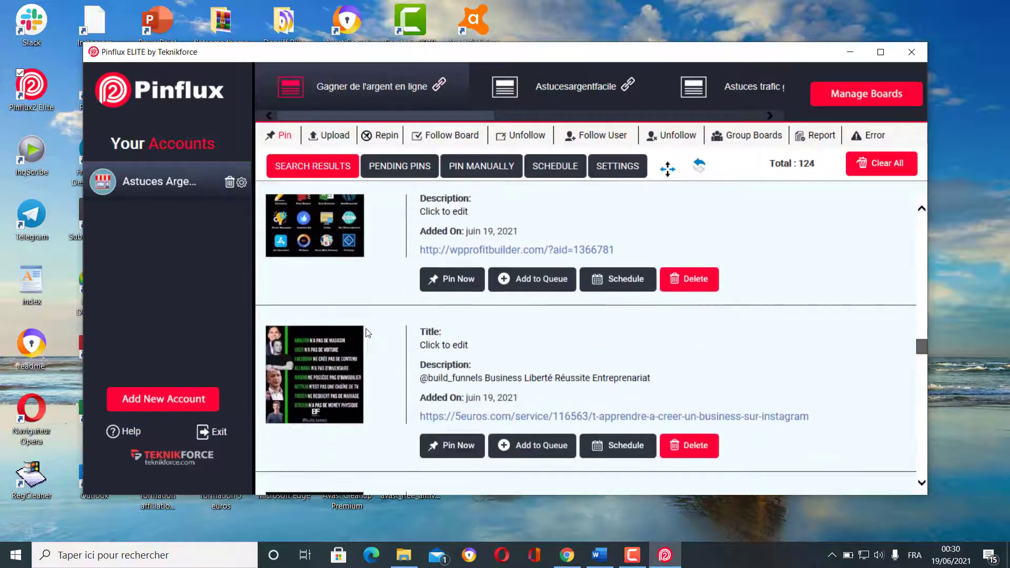
pyautogui.scroll(-9, 366, 332)
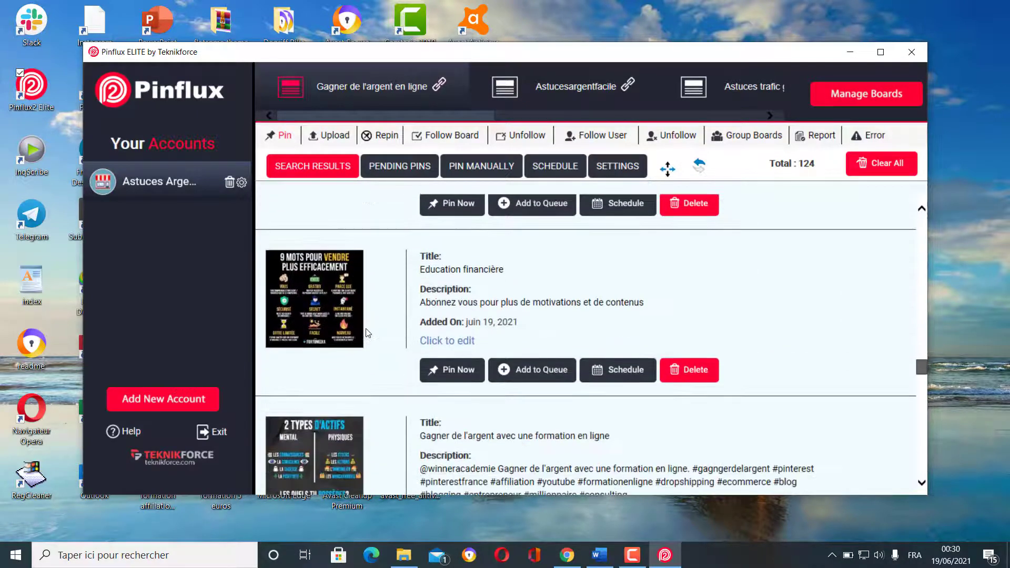
pyautogui.scroll(-4, 367, 332)
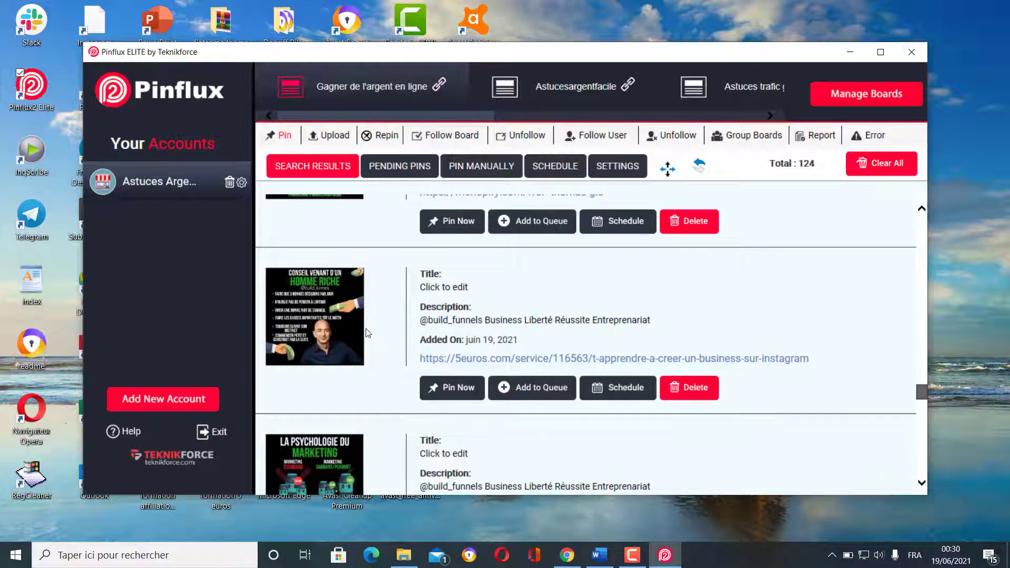
pyautogui.scroll(-4, 368, 332)
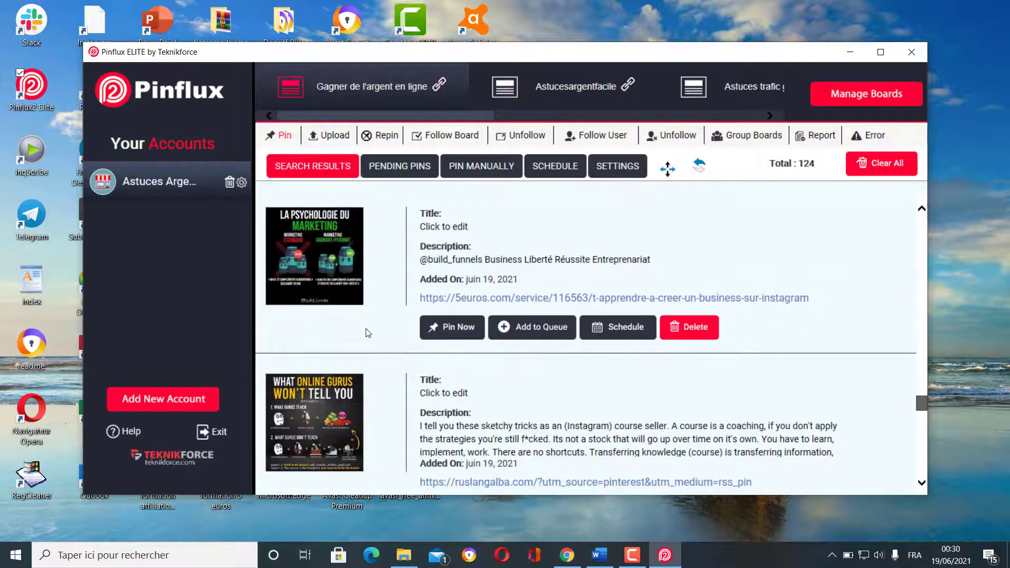
pyautogui.scroll(-5, 368, 333)
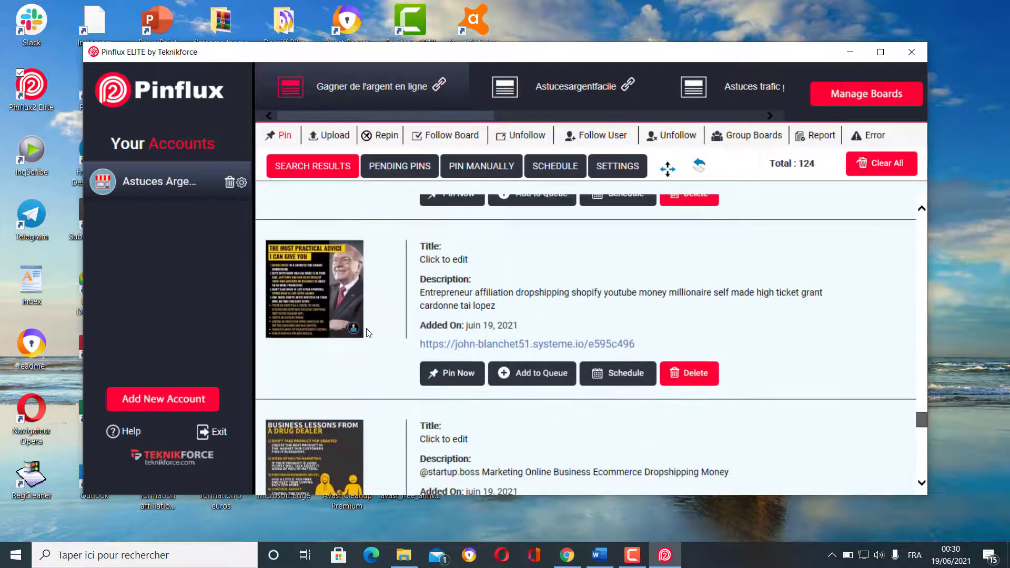
pyautogui.scroll(-2, 368, 332)
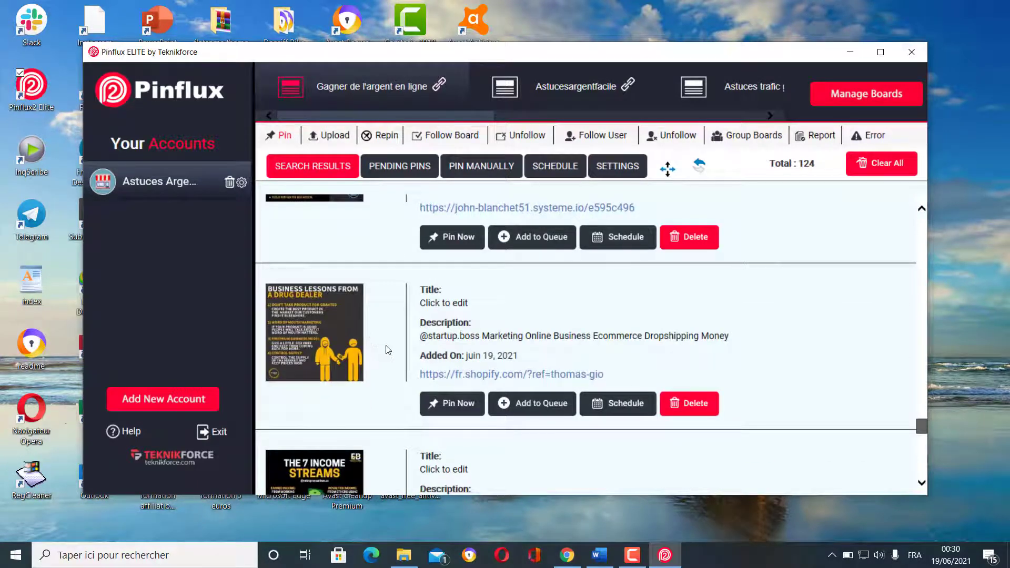
pyautogui.scroll(-3, 335, 350)
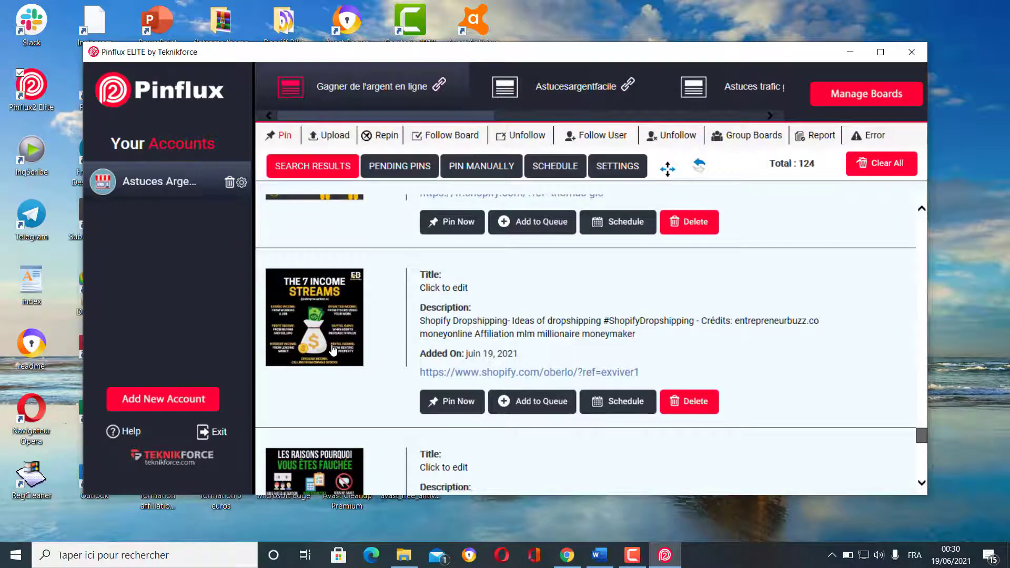
pyautogui.scroll(-7, 333, 350)
pyautogui.scroll(-4, 333, 350)
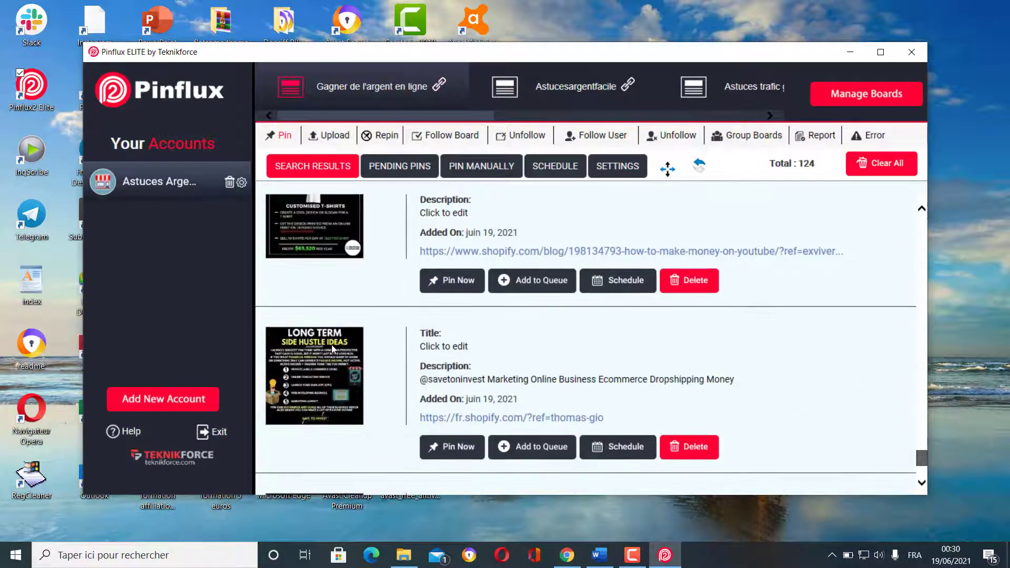
pyautogui.scroll(-1, 332, 350)
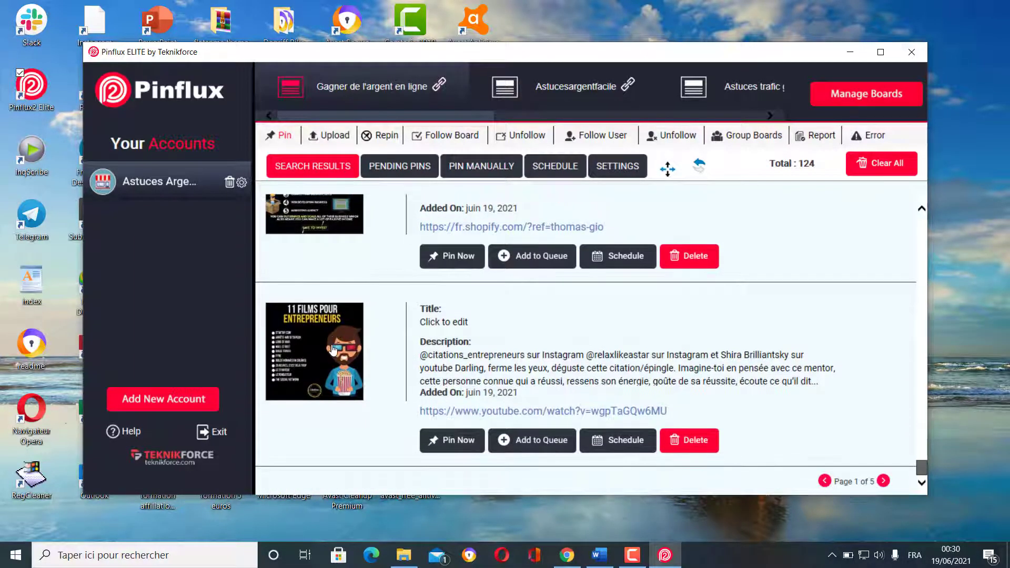
pyautogui.scroll(14, 332, 350)
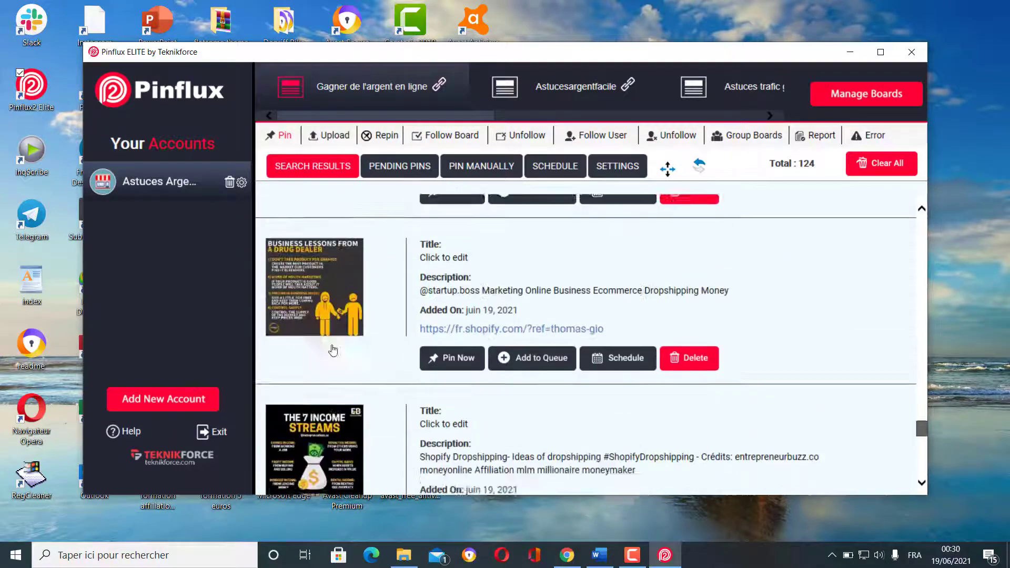
pyautogui.scroll(6, 332, 350)
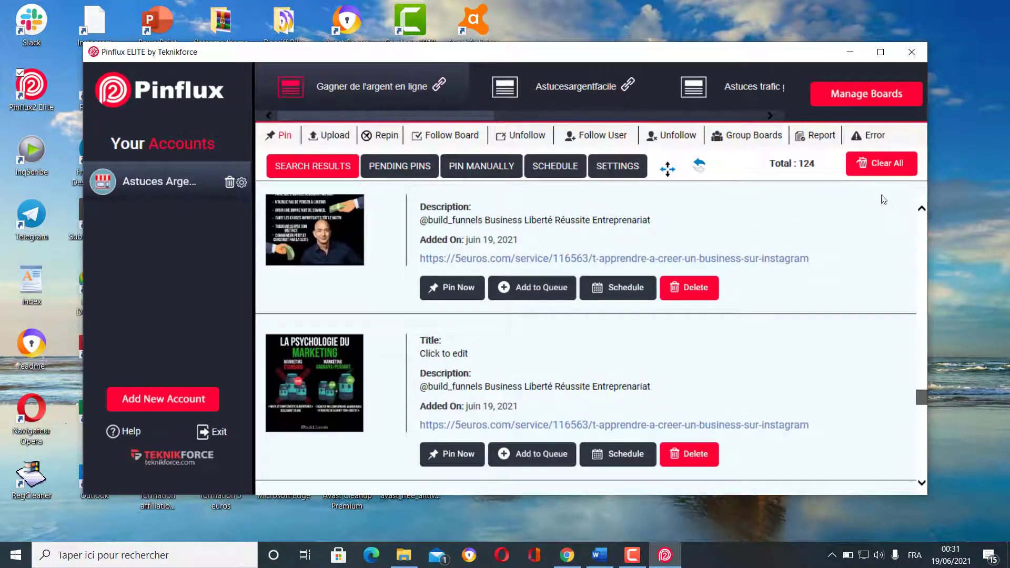
# - Clear all pins on the current page, confirming with Oui, then refresh the list
pyautogui.click(881, 164)
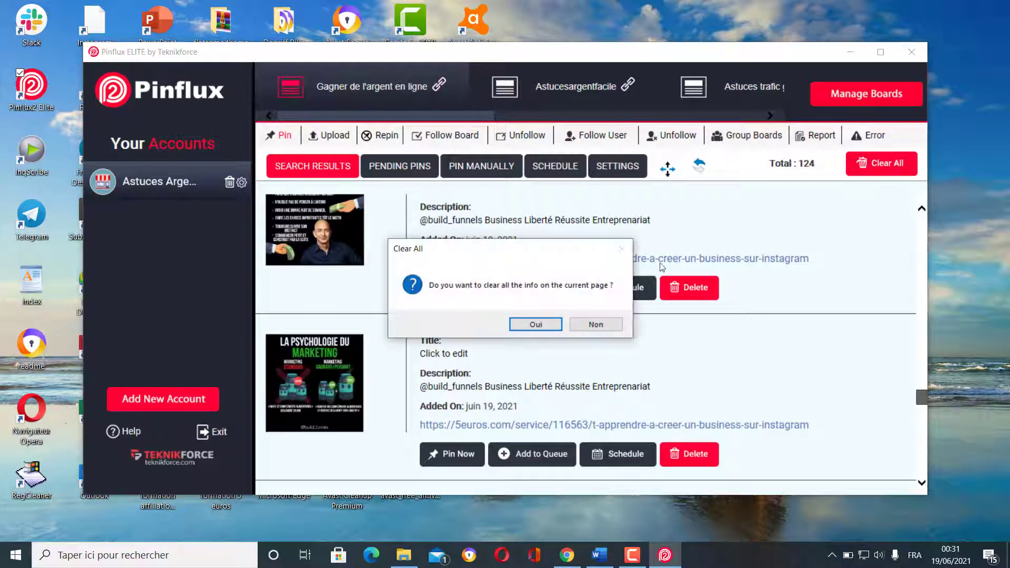
pyautogui.click(533, 324)
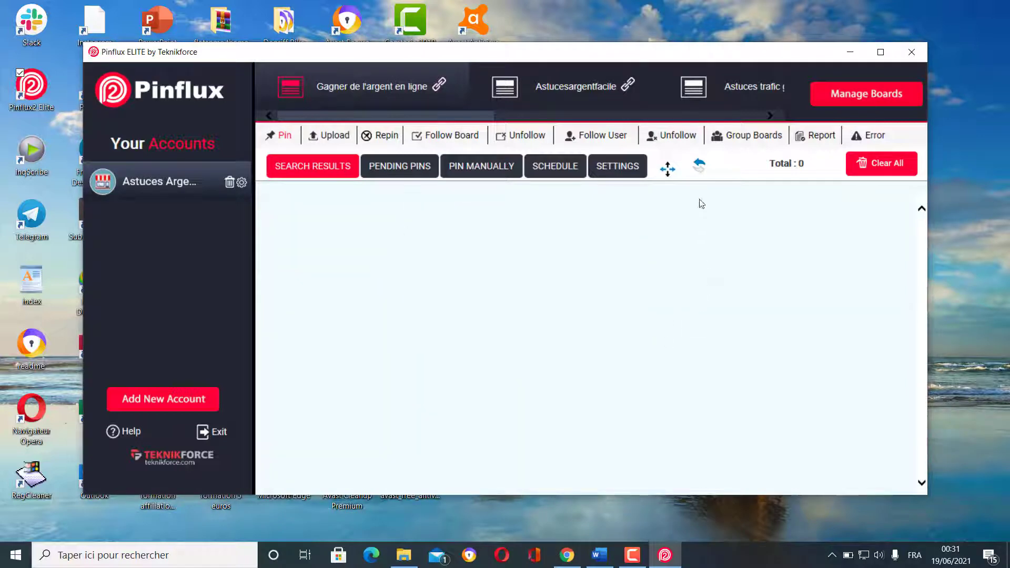
pyautogui.click(699, 166)
pyautogui.click(699, 167)
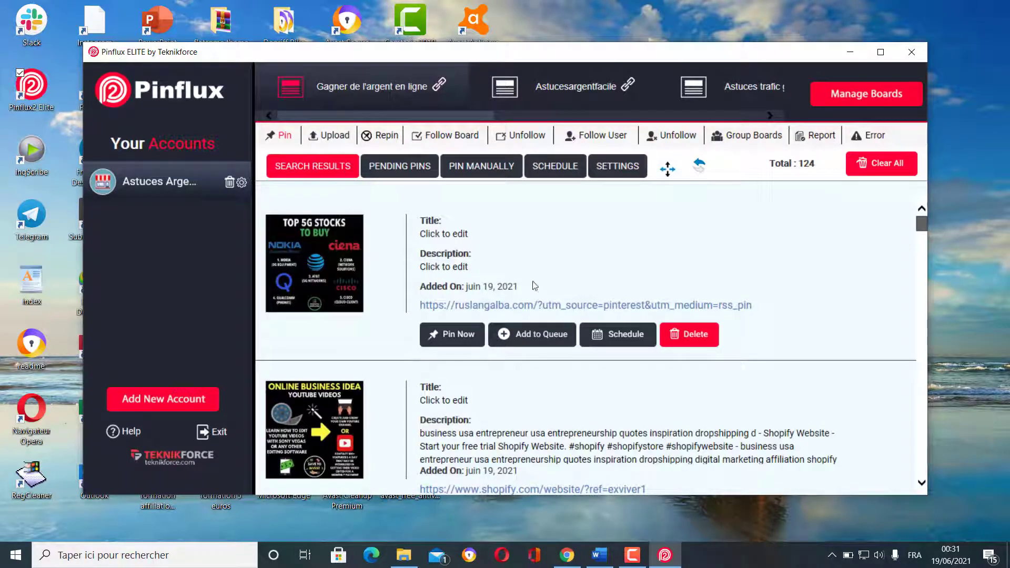
pyautogui.scroll(-5, 399, 277)
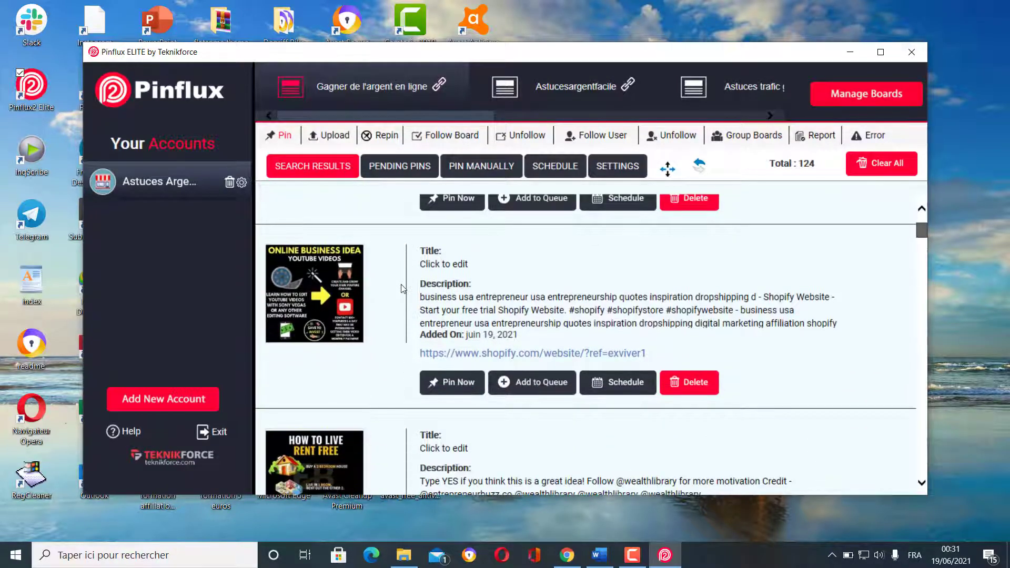
pyautogui.scroll(-5, 401, 290)
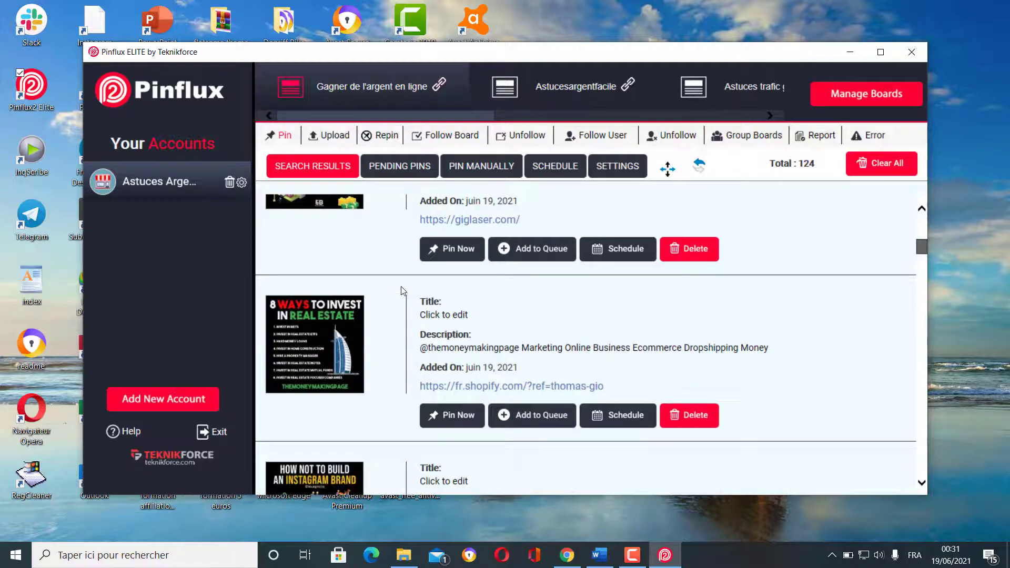
pyautogui.scroll(-4, 402, 290)
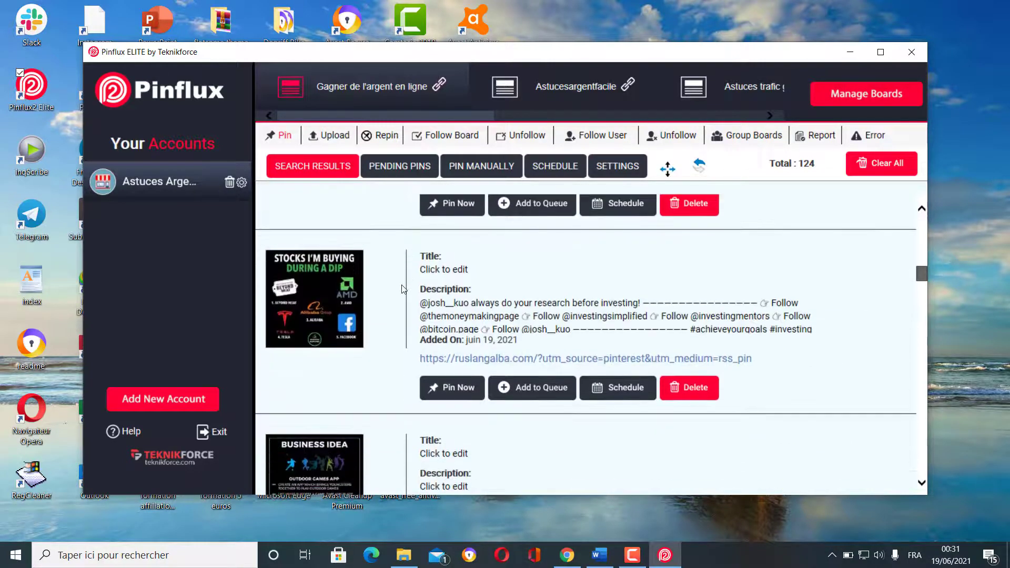
pyautogui.scroll(-7, 401, 289)
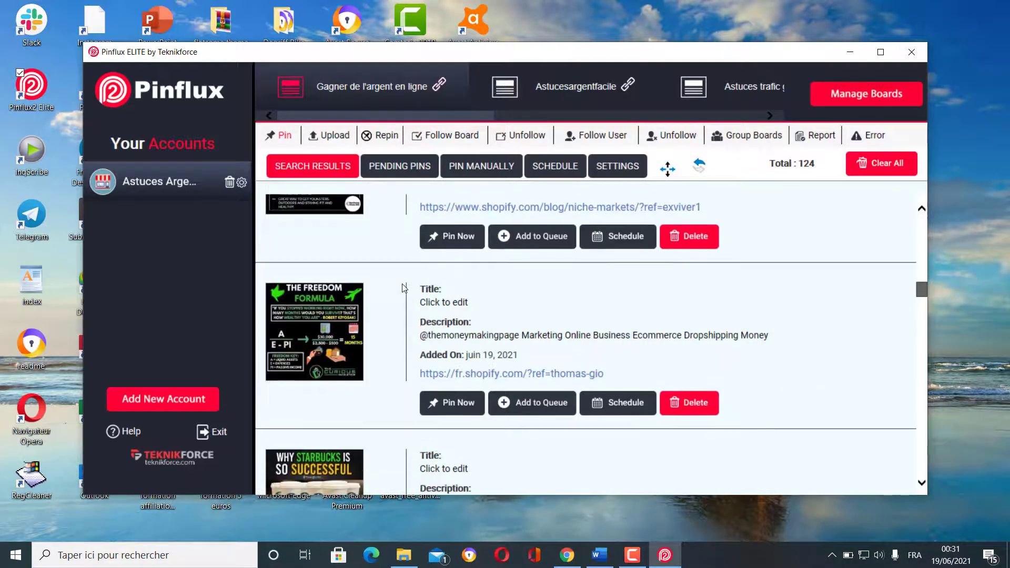
pyautogui.scroll(-6, 403, 288)
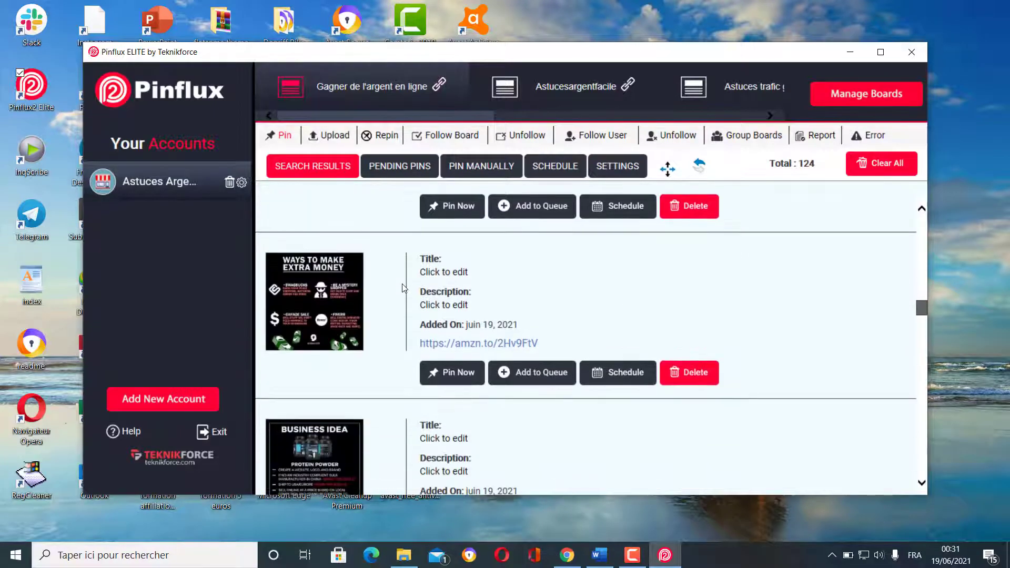
pyautogui.scroll(-3, 402, 288)
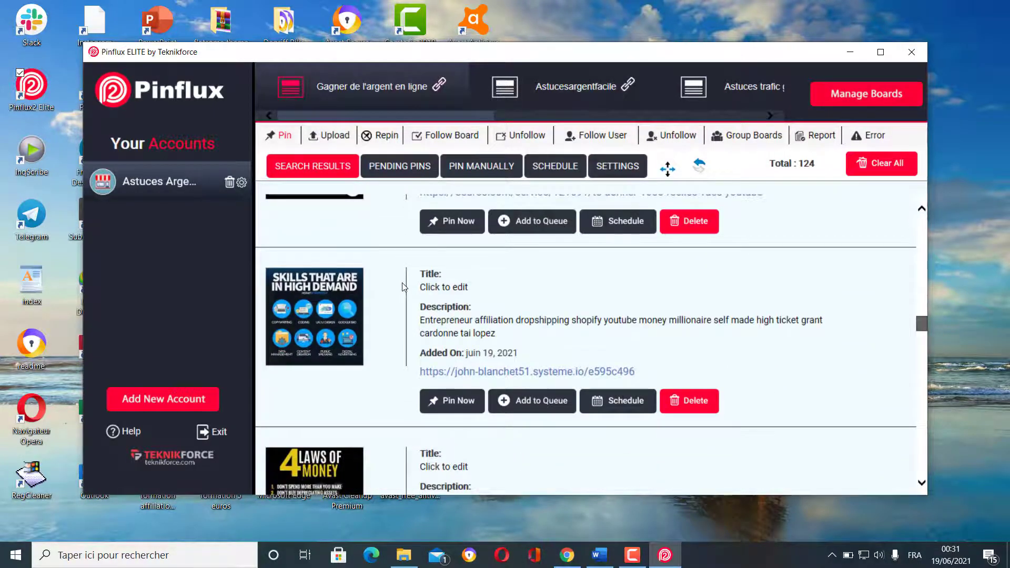
pyautogui.scroll(-7, 403, 287)
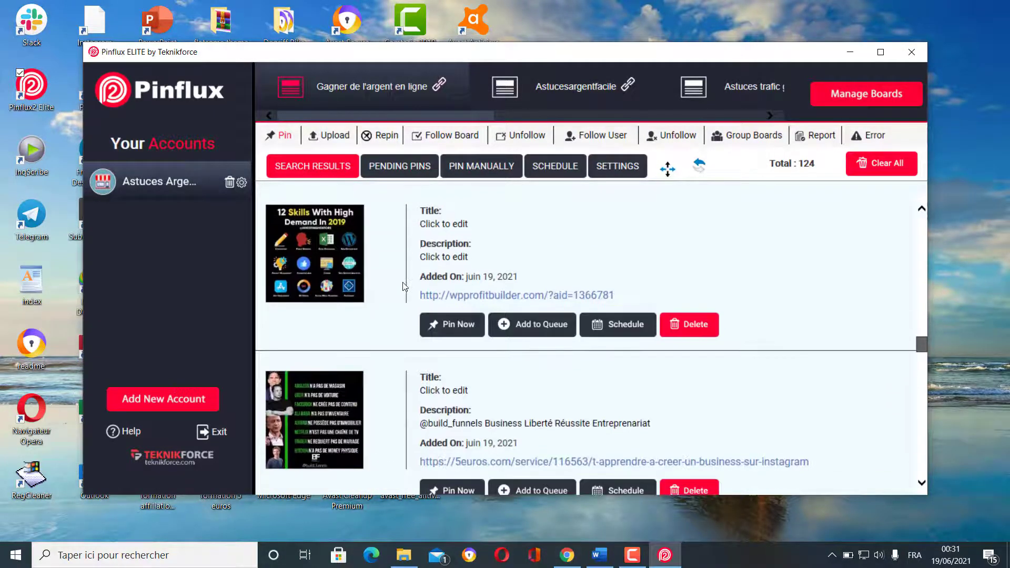
pyautogui.scroll(-8, 402, 287)
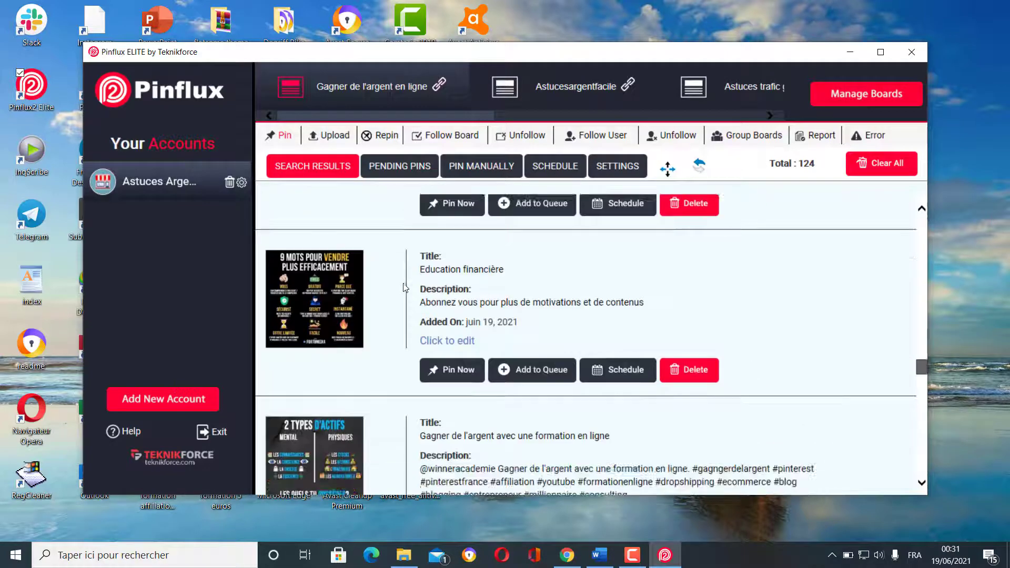
pyautogui.scroll(-8, 404, 287)
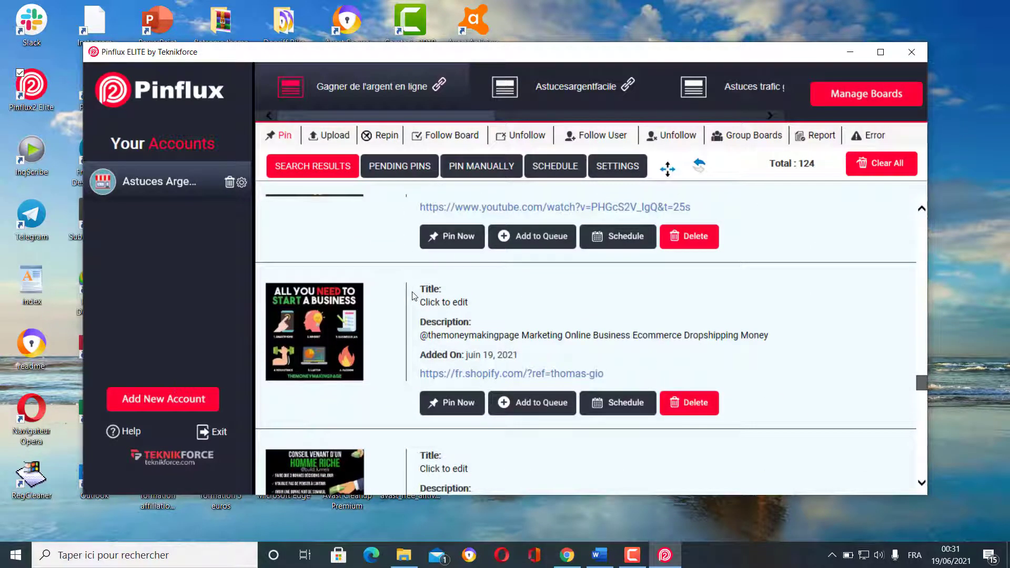
pyautogui.scroll(-1, 328, 318)
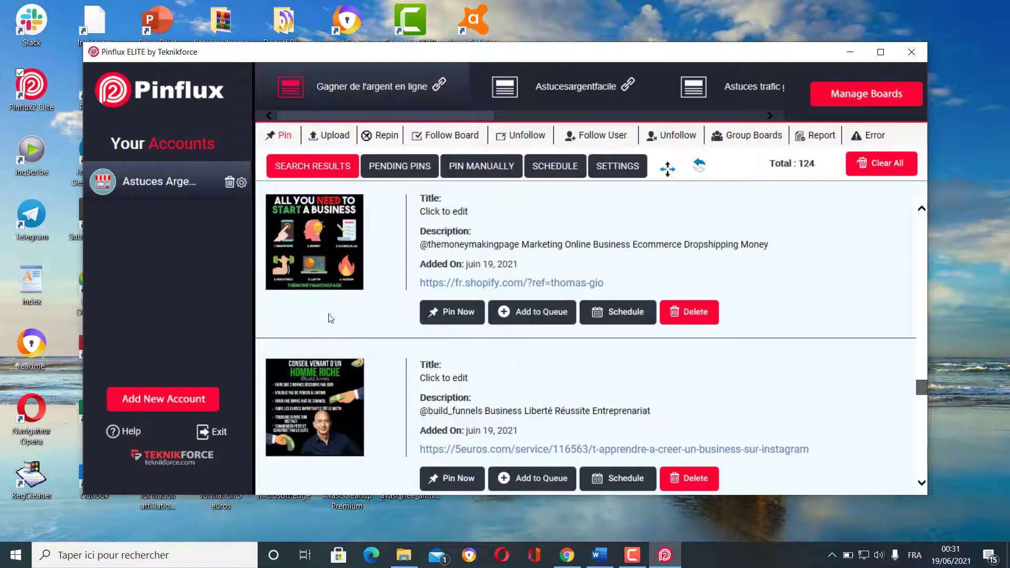
pyautogui.scroll(-5, 330, 319)
pyautogui.scroll(-2, 331, 320)
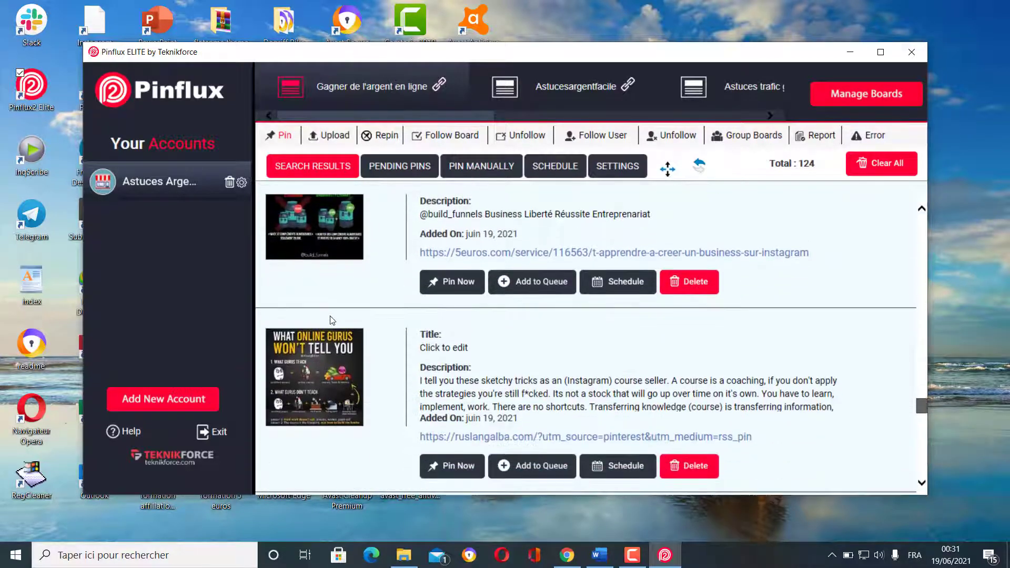
pyautogui.scroll(-10, 333, 320)
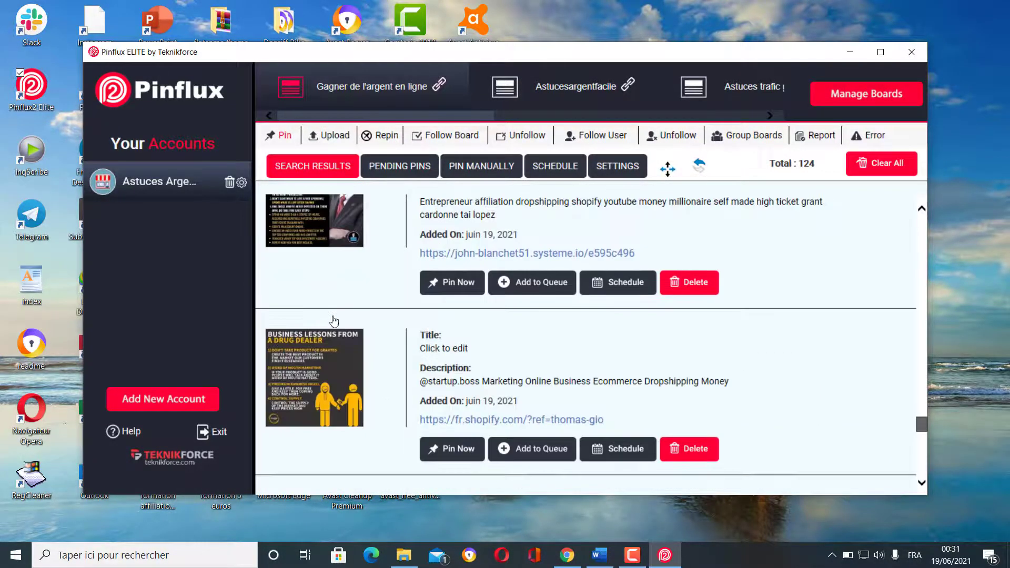
pyautogui.scroll(-7, 335, 320)
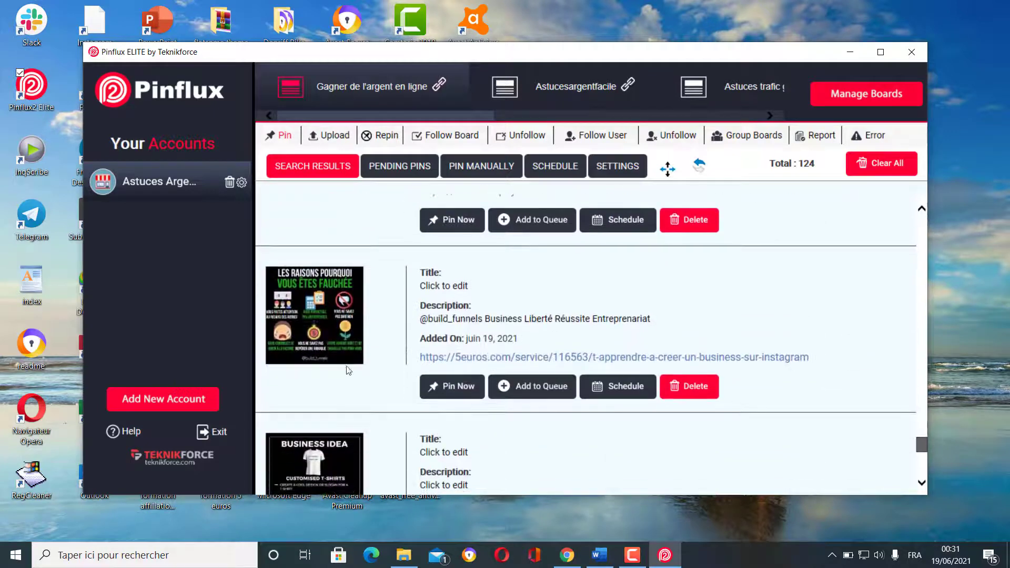
pyautogui.scroll(-1, 368, 362)
pyautogui.scroll(-2, 367, 361)
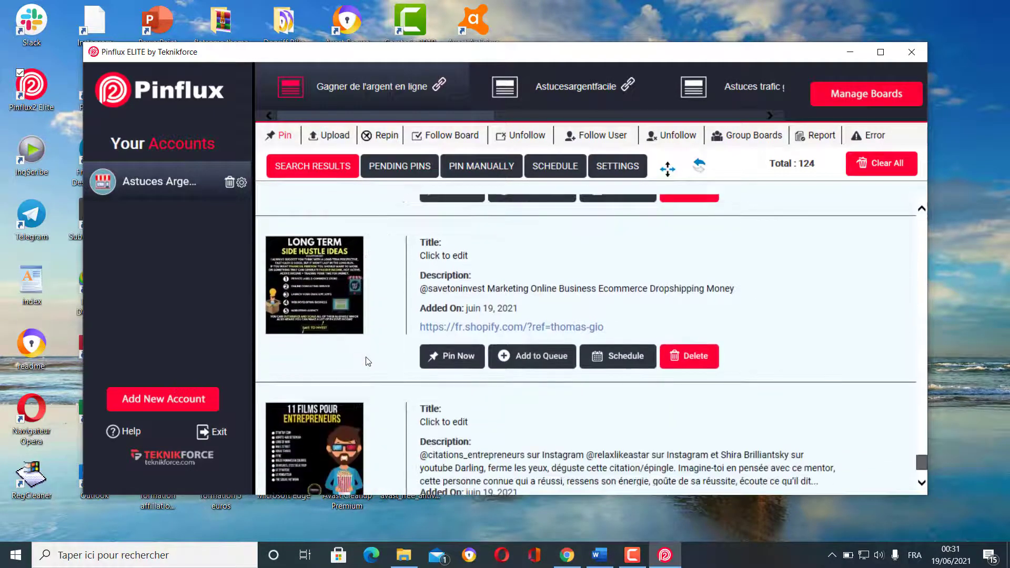
pyautogui.scroll(-2, 367, 361)
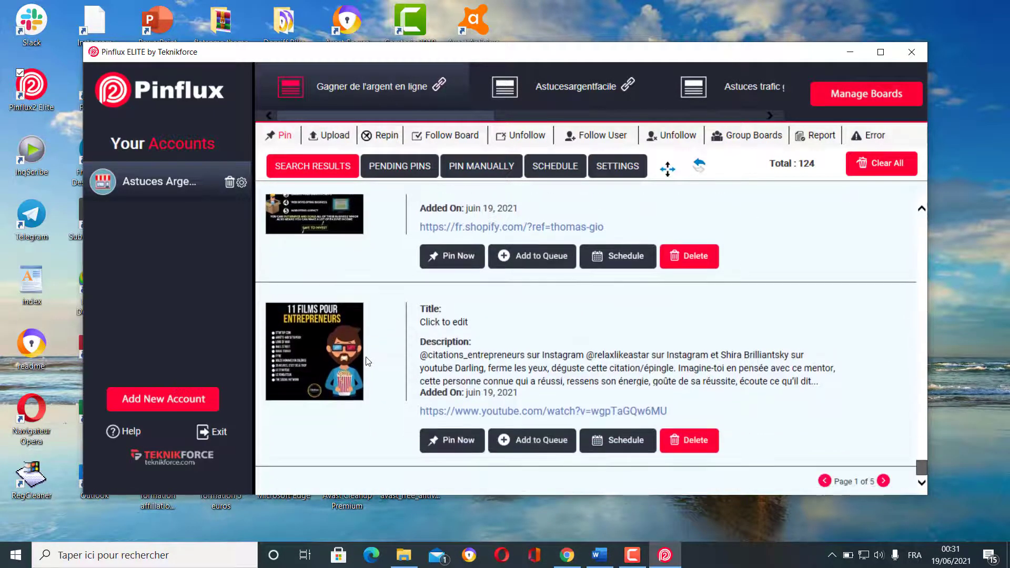
# - Go to the next results page and scroll through its pins, such as Affiliation Marketing
pyautogui.click(884, 481)
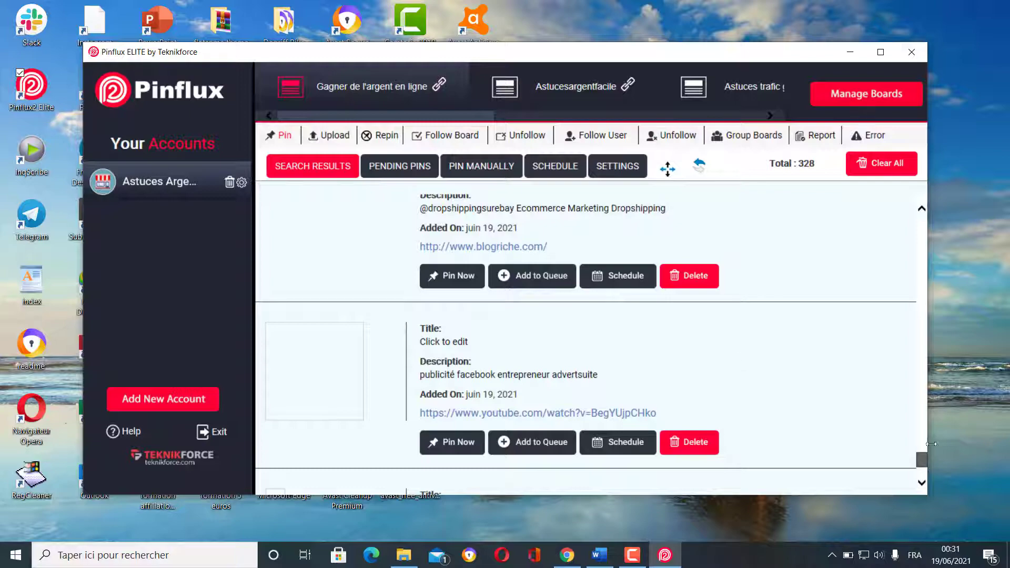
pyautogui.moveTo(923, 467); pyautogui.dragTo(910, 230)
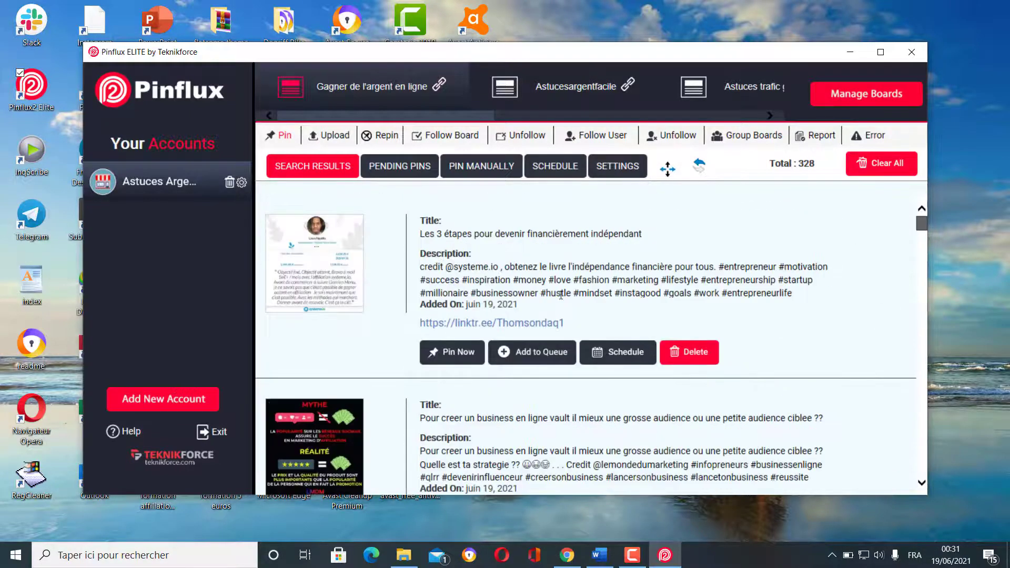
pyautogui.scroll(-3, 350, 276)
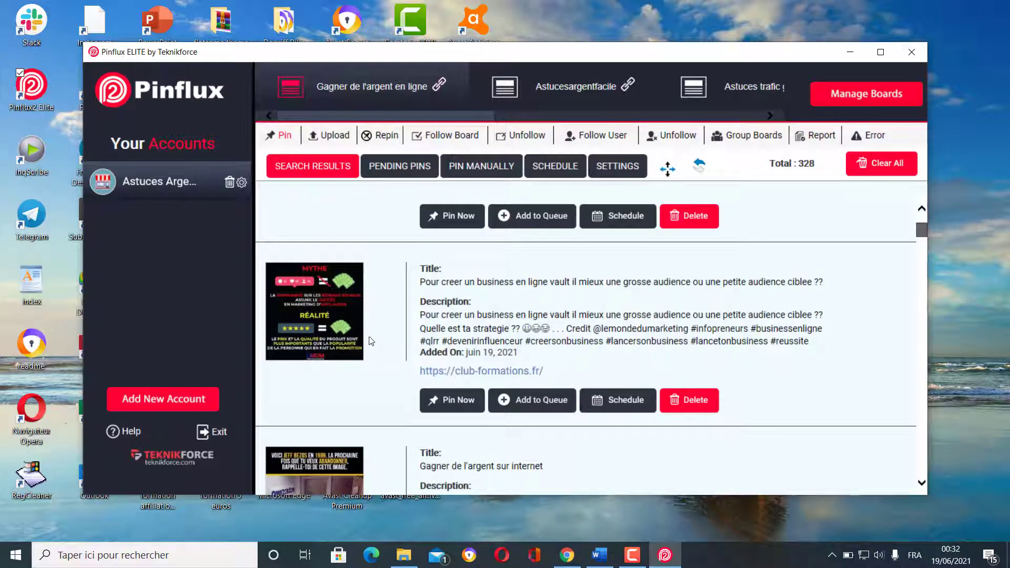
pyautogui.scroll(-3, 375, 329)
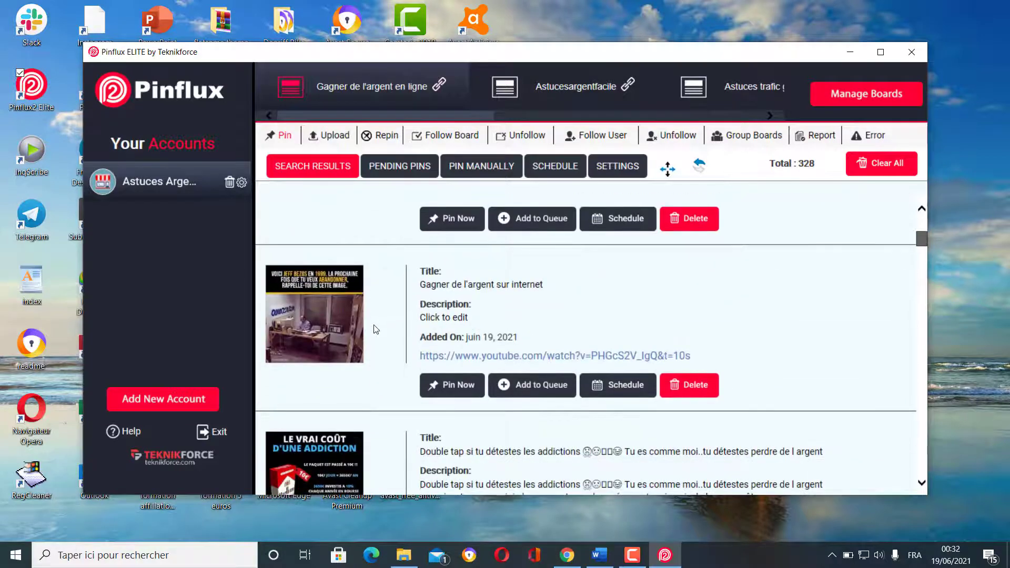
pyautogui.scroll(-3, 375, 329)
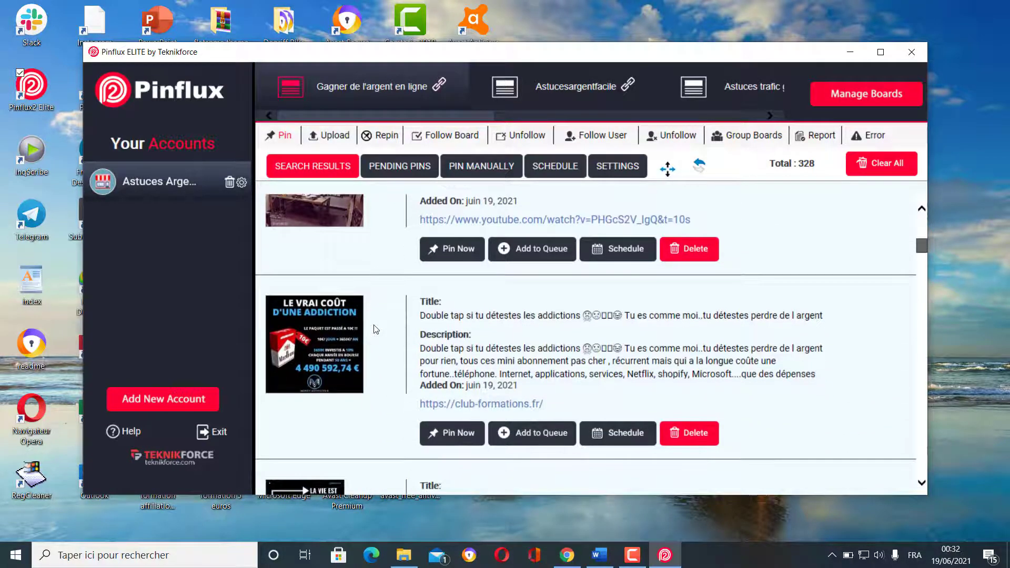
pyautogui.scroll(-3, 375, 329)
pyautogui.scroll(-3, 375, 329)
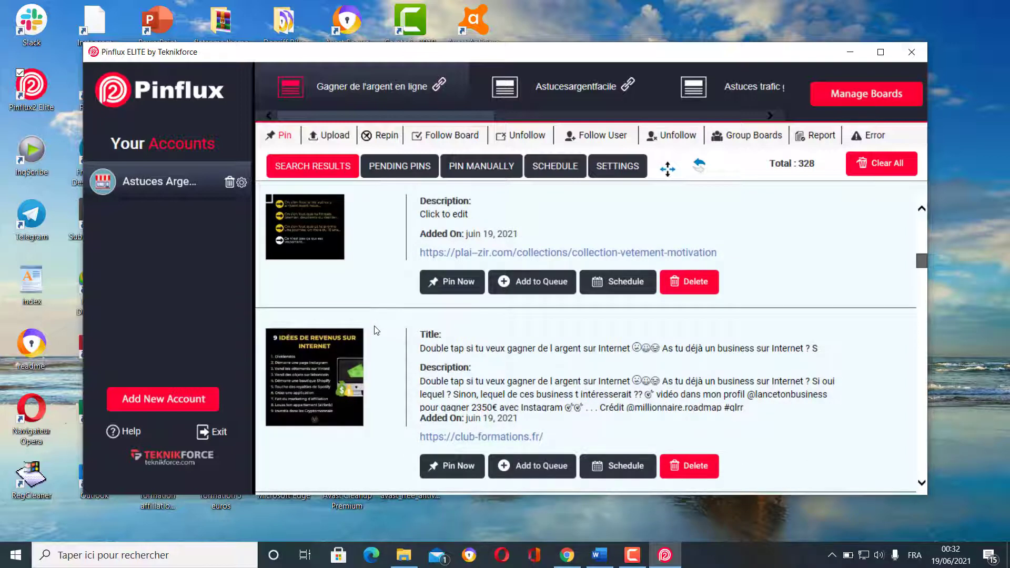
pyautogui.scroll(-2, 376, 330)
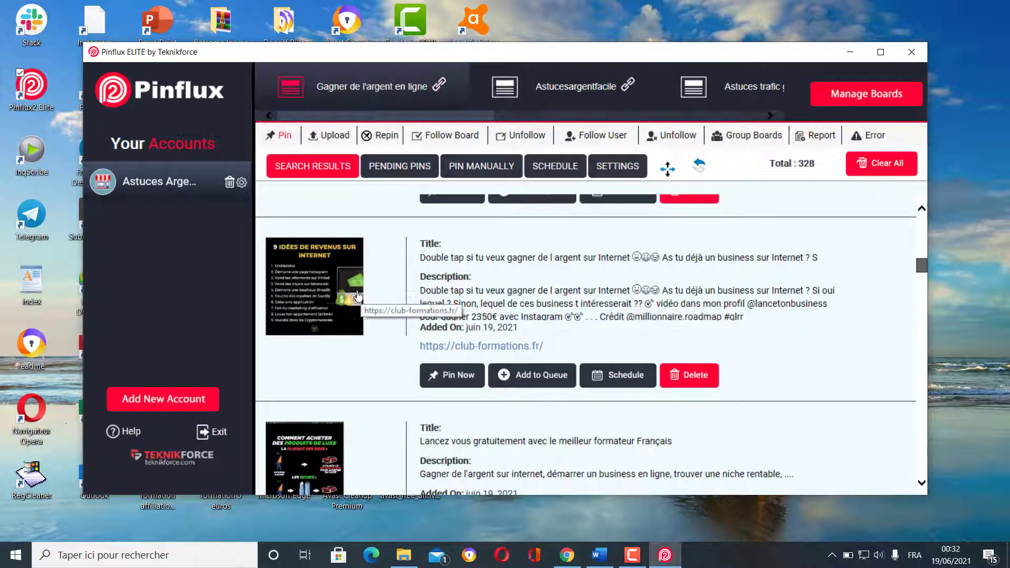
pyautogui.scroll(-2, 351, 337)
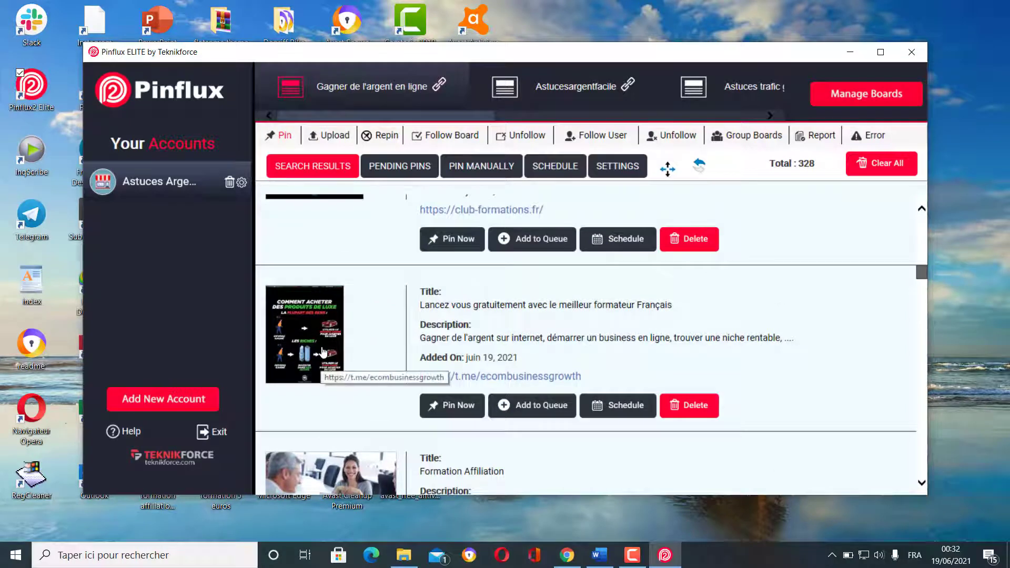
pyautogui.scroll(-3, 326, 360)
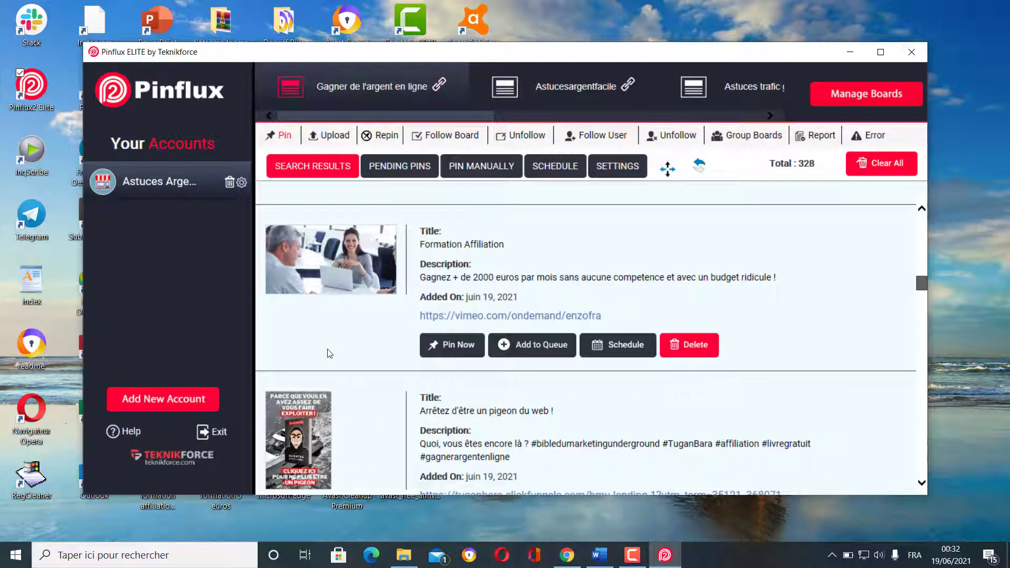
pyautogui.scroll(-2, 329, 353)
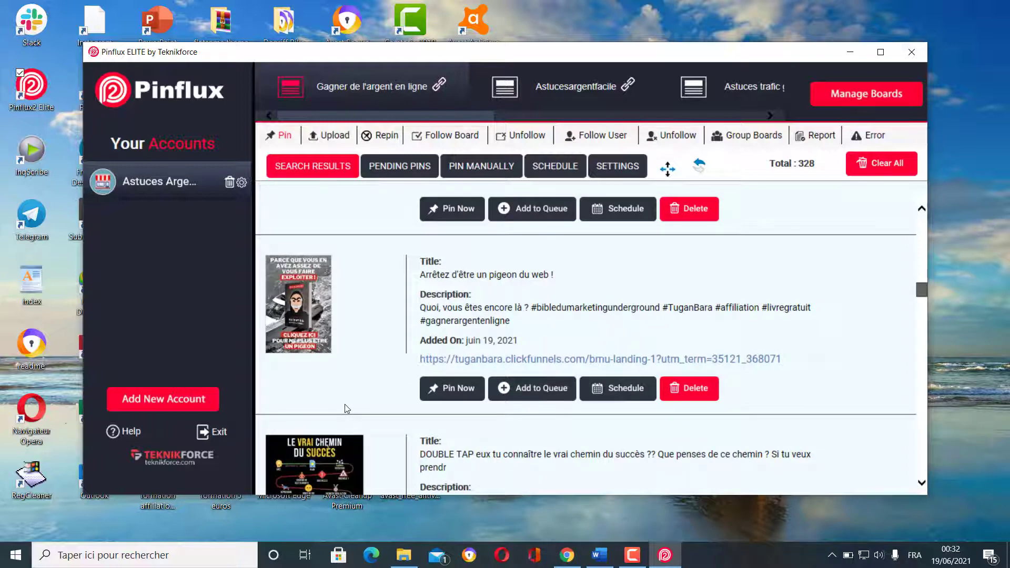
pyautogui.scroll(-1, 345, 404)
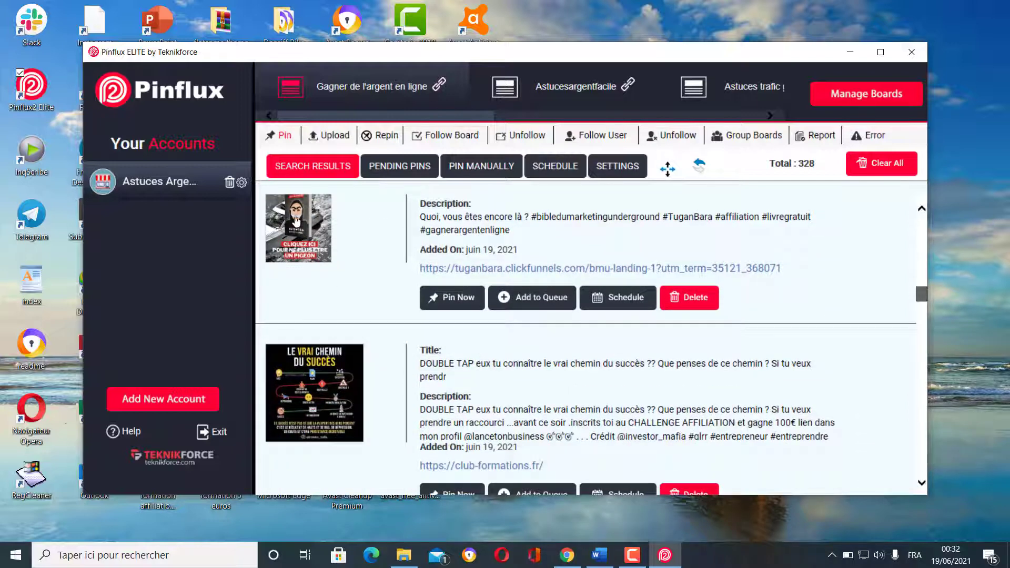
pyautogui.scroll(-3, 397, 370)
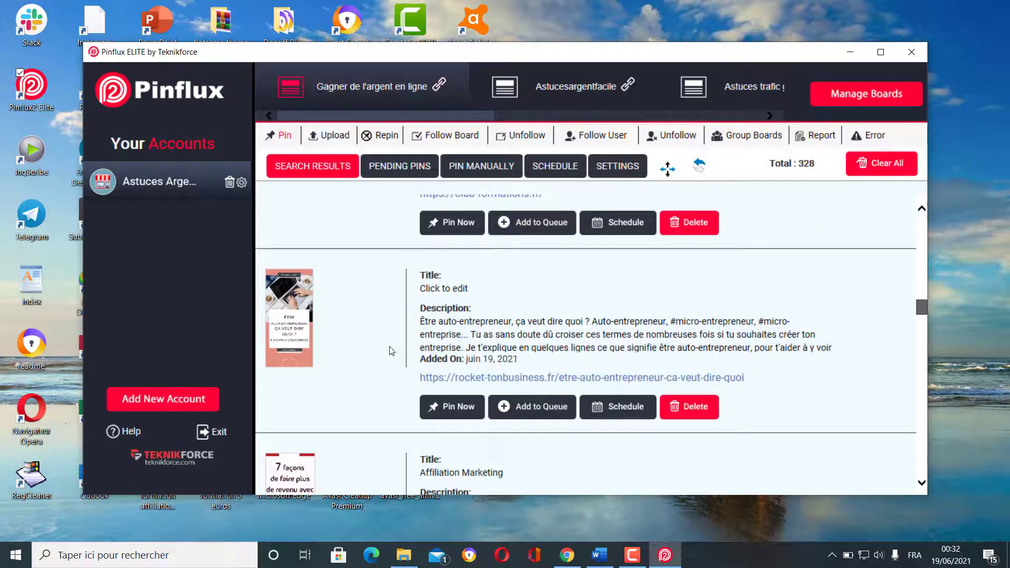
pyautogui.scroll(-1, 390, 360)
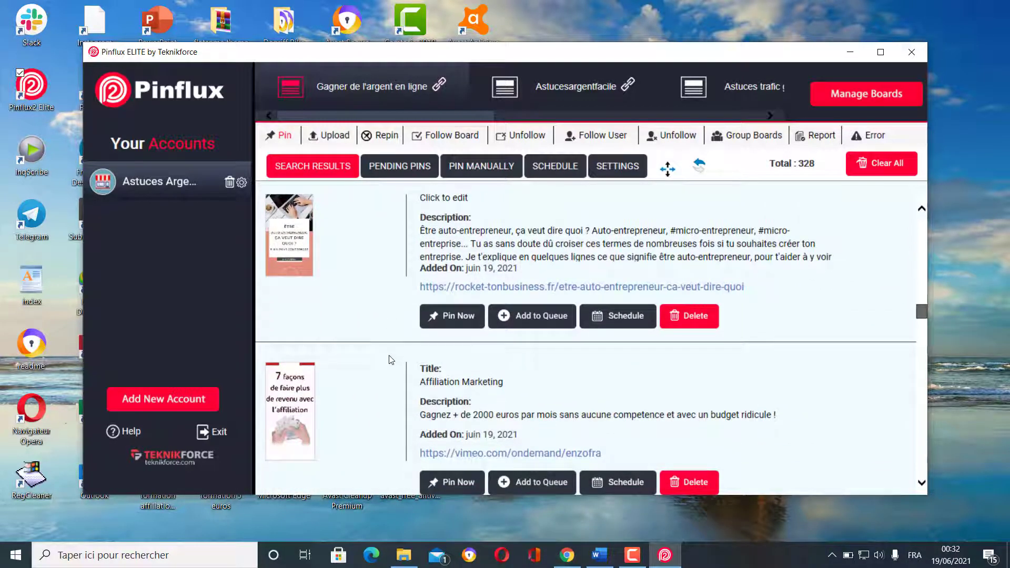
pyautogui.scroll(-1, 390, 361)
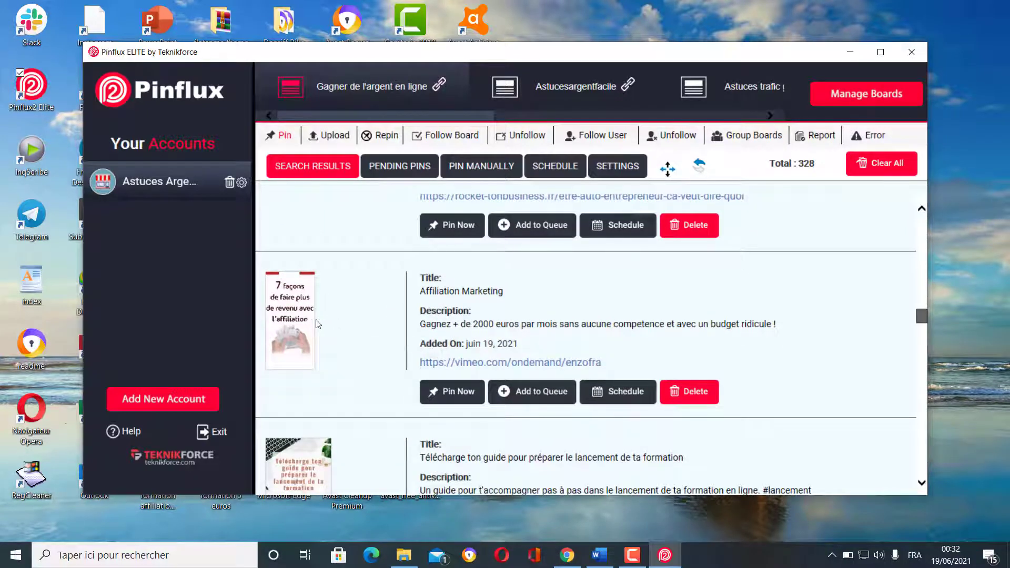
pyautogui.scroll(-1, 312, 325)
pyautogui.scroll(-1, 294, 273)
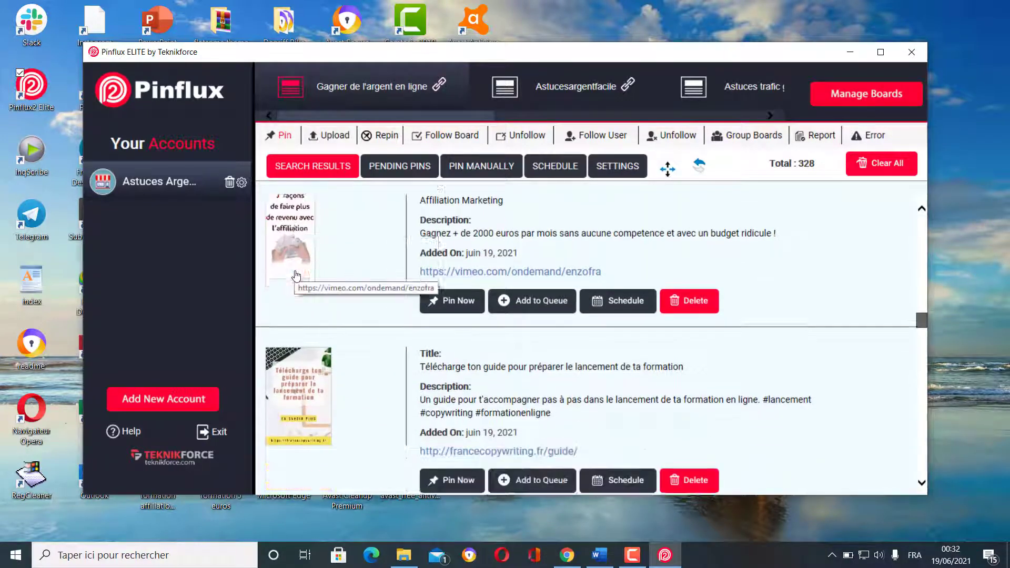
pyautogui.scroll(1, 296, 276)
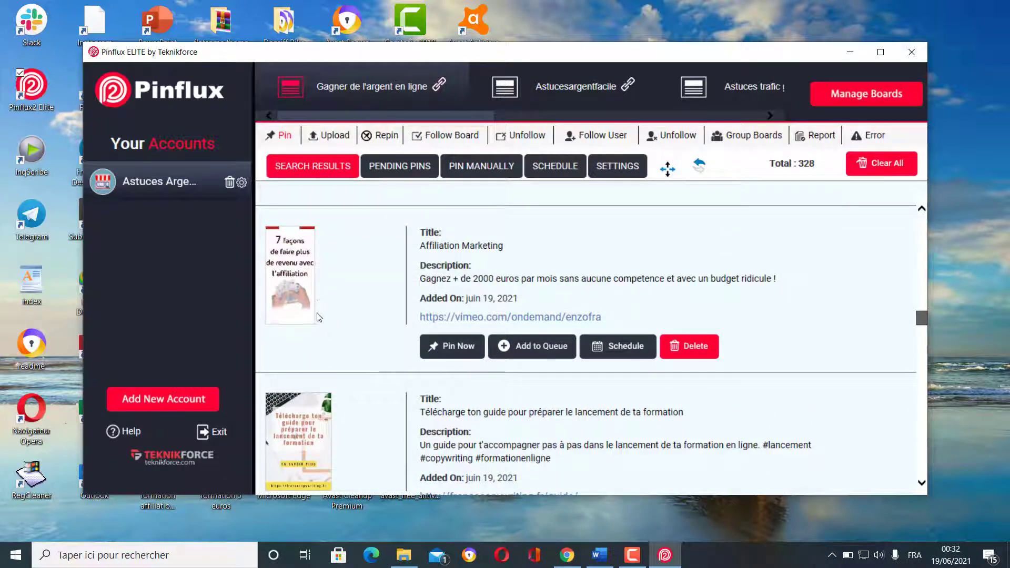
pyautogui.scroll(-2, 318, 317)
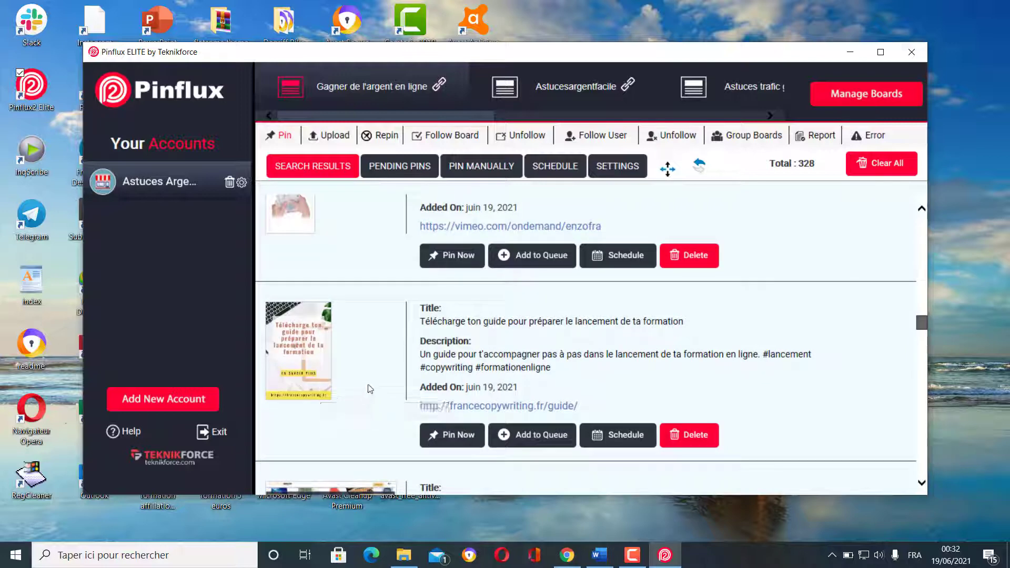
pyautogui.scroll(-3, 368, 388)
pyautogui.scroll(-4, 368, 387)
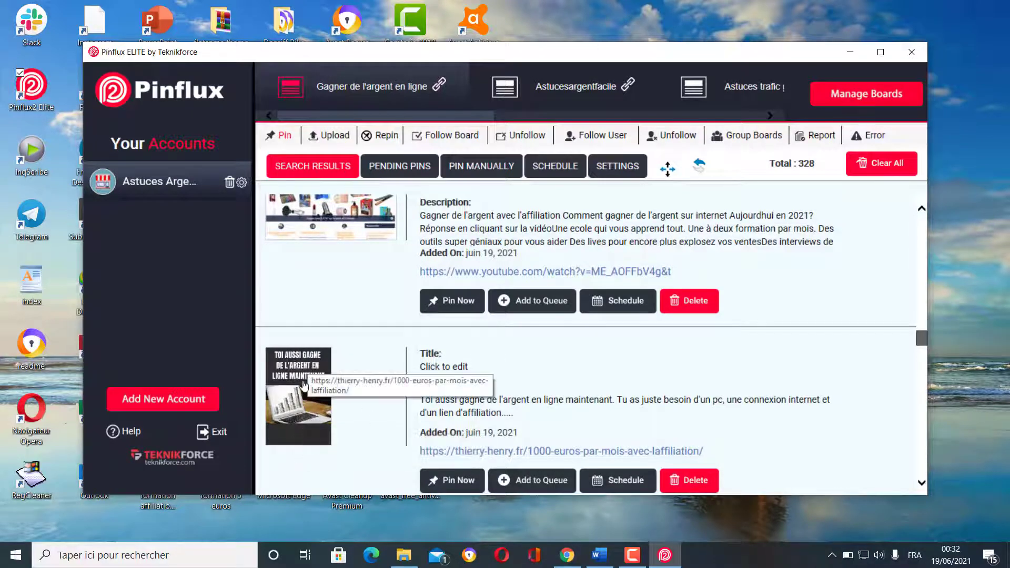
pyautogui.scroll(1, 314, 389)
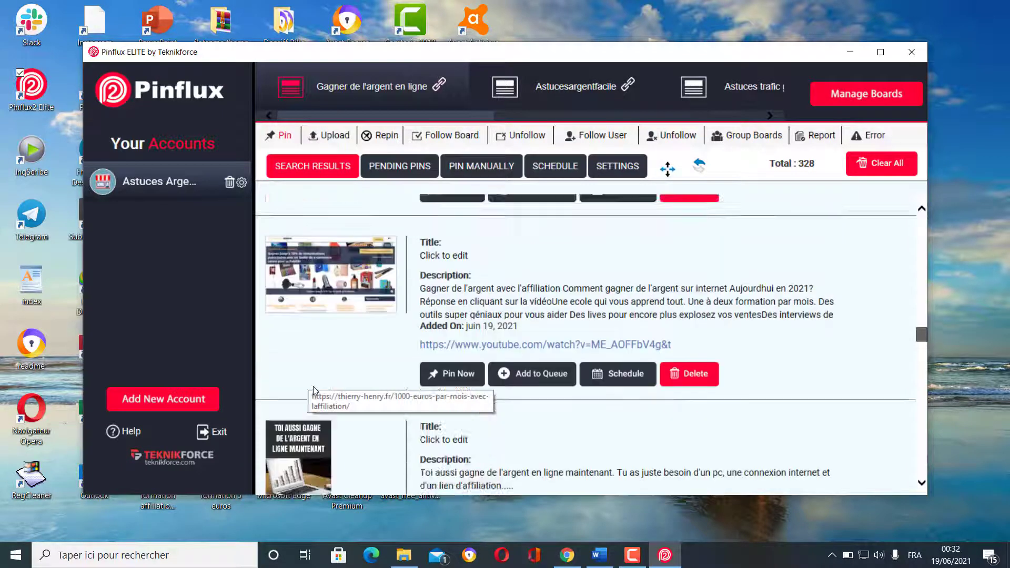
pyautogui.scroll(5, 313, 389)
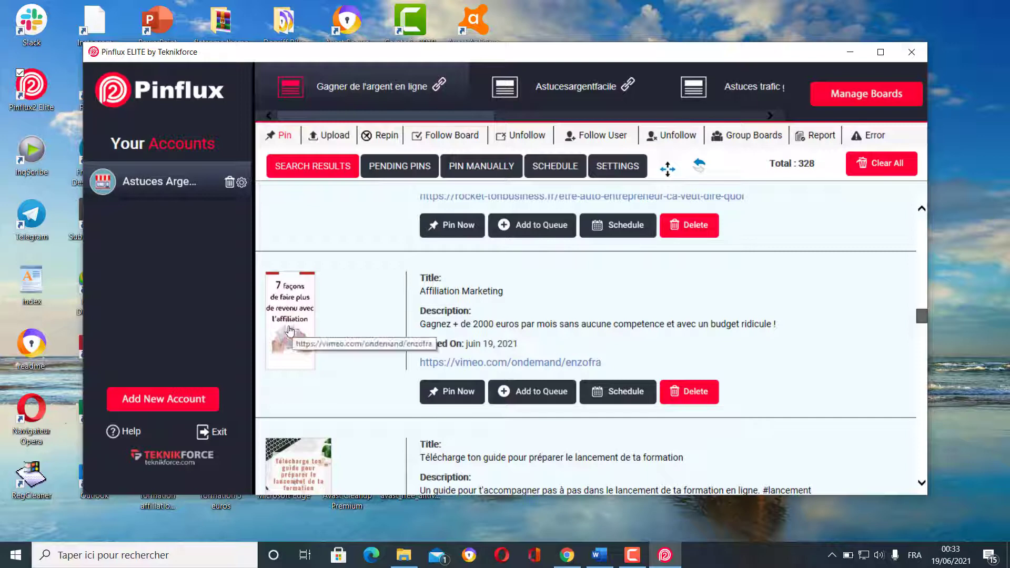
# - Erase the 'Affiliation Marketing' pin title entirely and confirm it blank
pyautogui.click(491, 291)
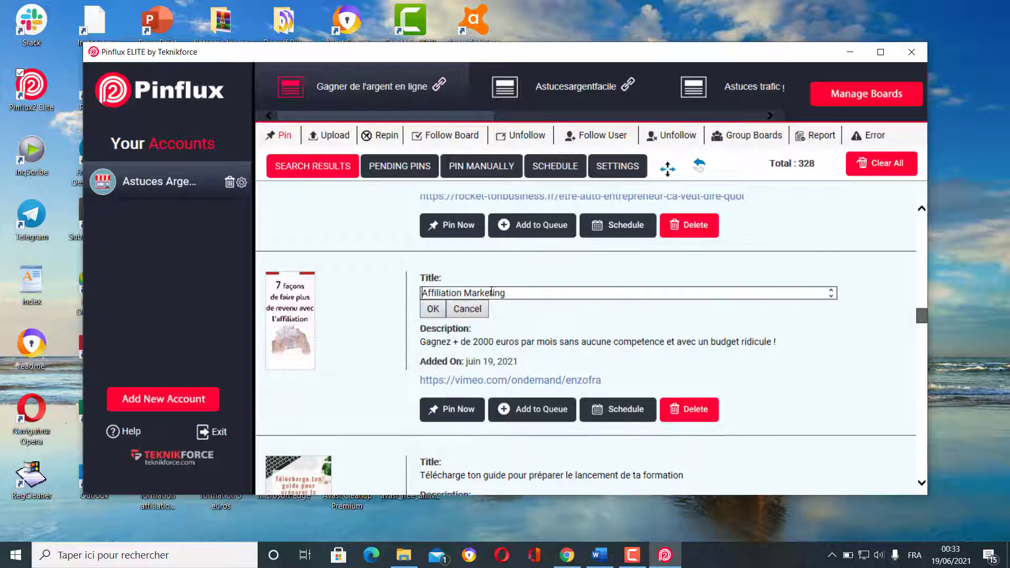
pyautogui.moveTo(513, 293); pyautogui.dragTo(439, 293)
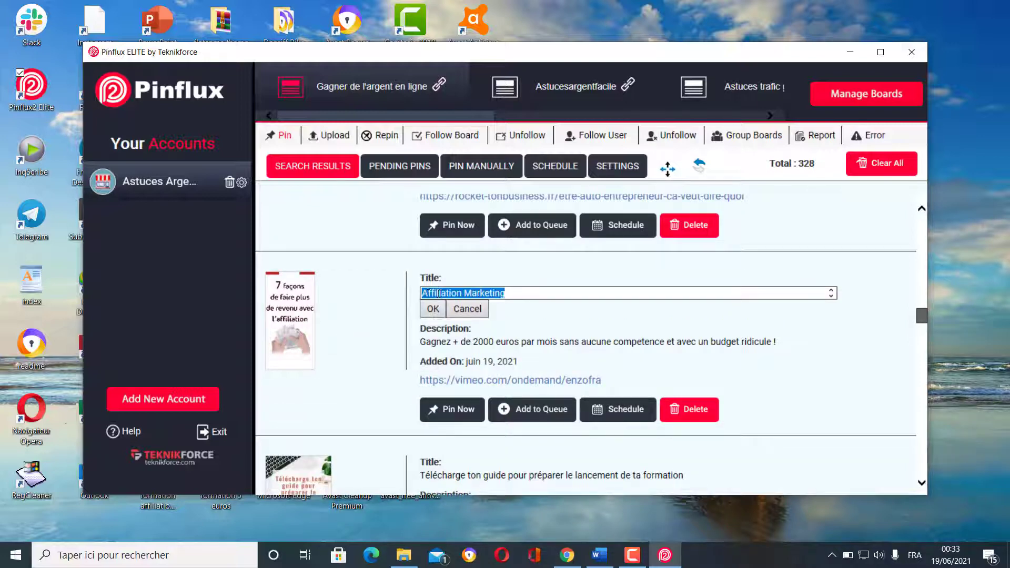
pyautogui.press('BackSpace')
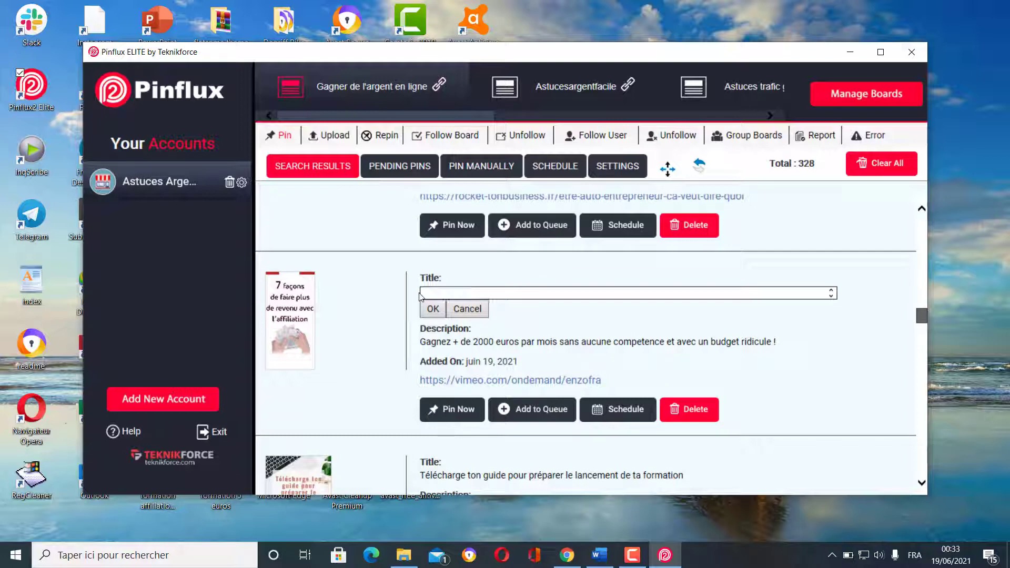
pyautogui.click(432, 309)
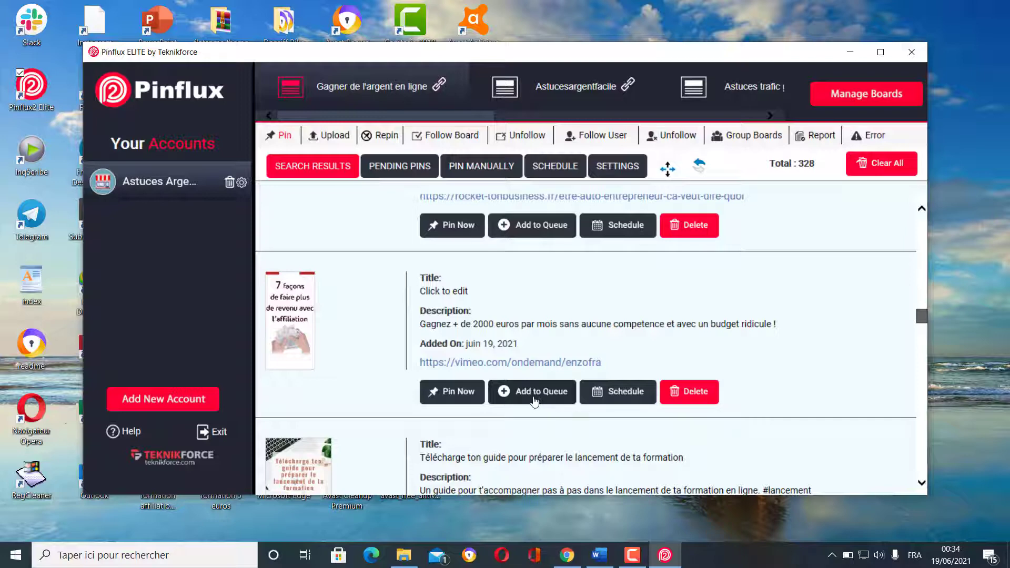
# - Add the enzofra pin to the queue, removing it from the search results
pyautogui.click(542, 391)
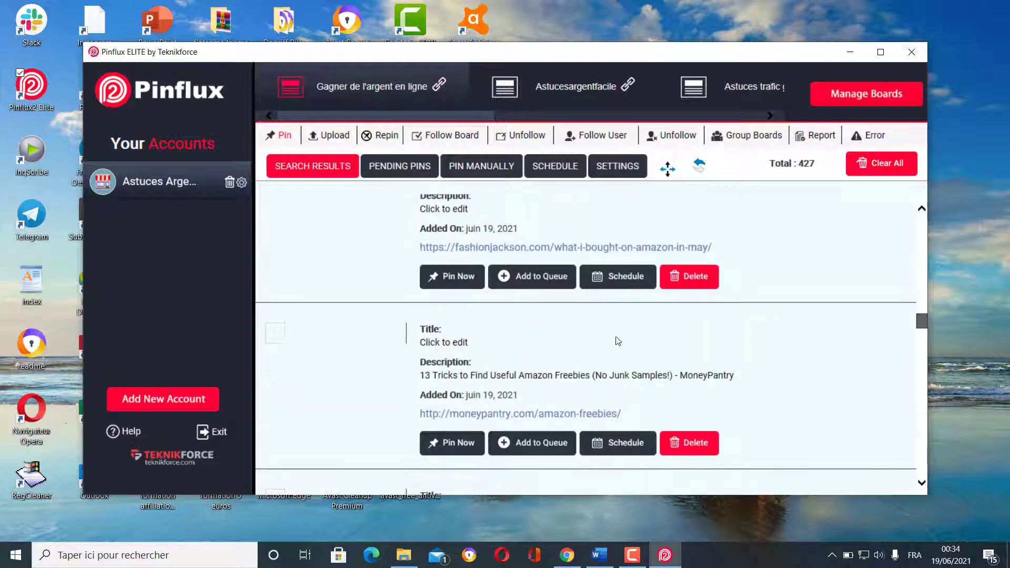
pyautogui.scroll(3, 658, 372)
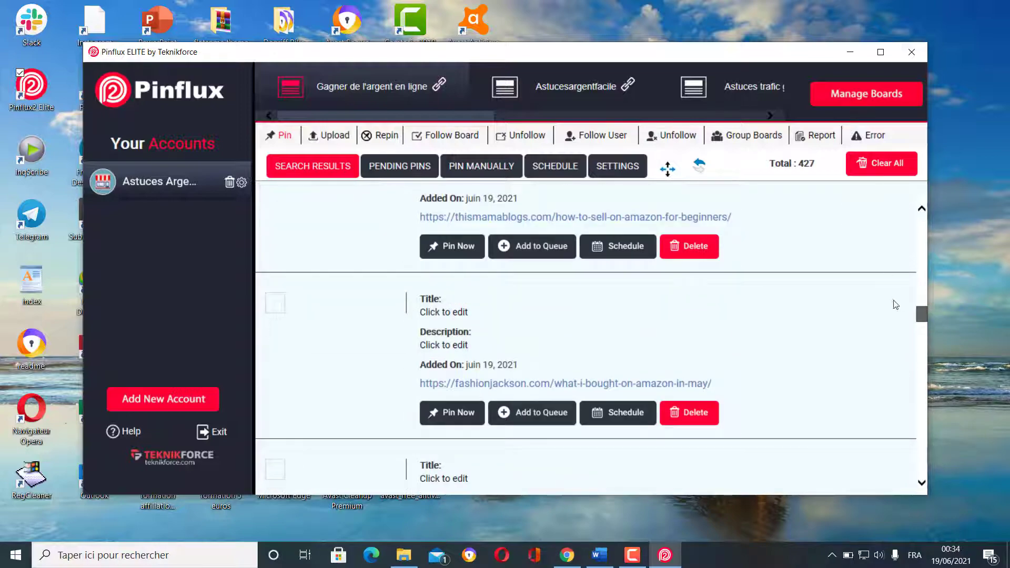
pyautogui.moveTo(922, 319); pyautogui.dragTo(926, 233)
# - Scroll through page 2 of the results down to its last pin
pyautogui.scroll(-2, 744, 378)
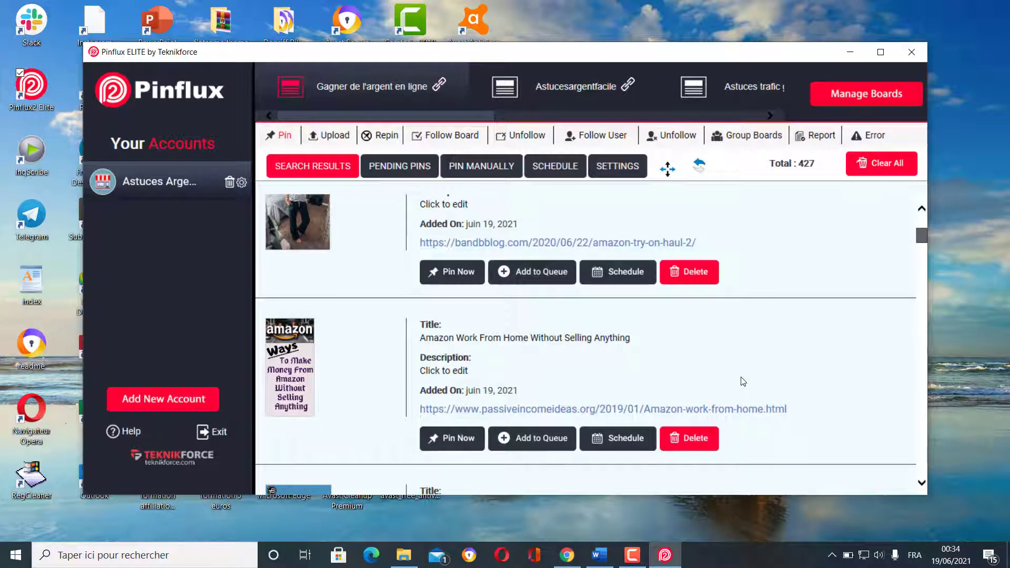
pyautogui.scroll(-1, 743, 381)
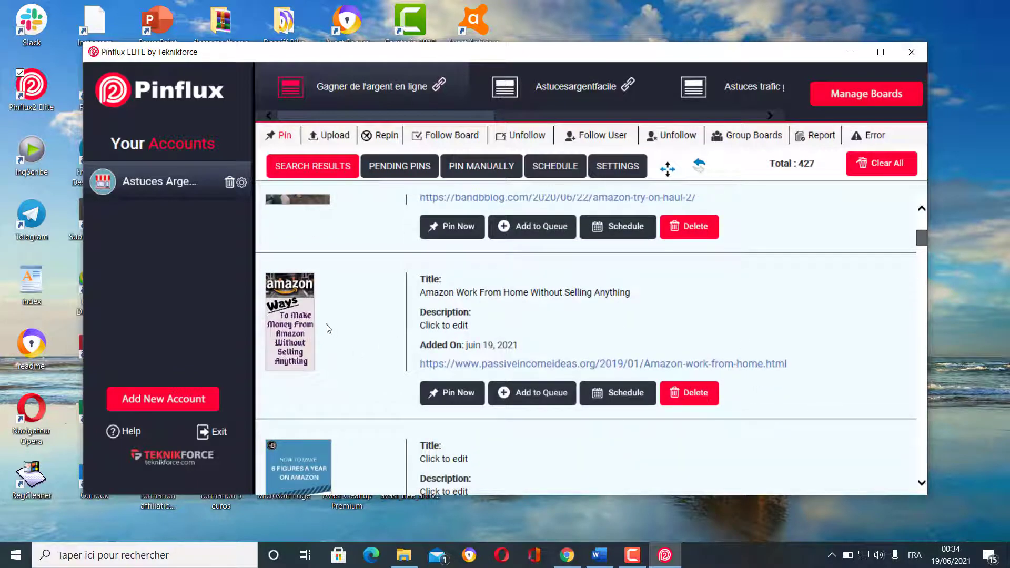
pyautogui.scroll(-4, 328, 329)
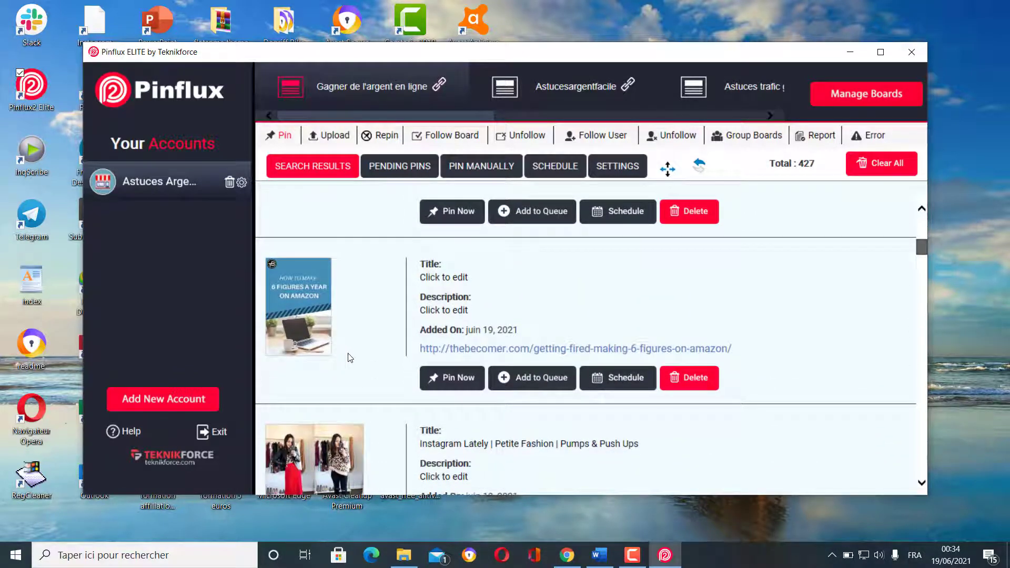
pyautogui.scroll(-7, 348, 357)
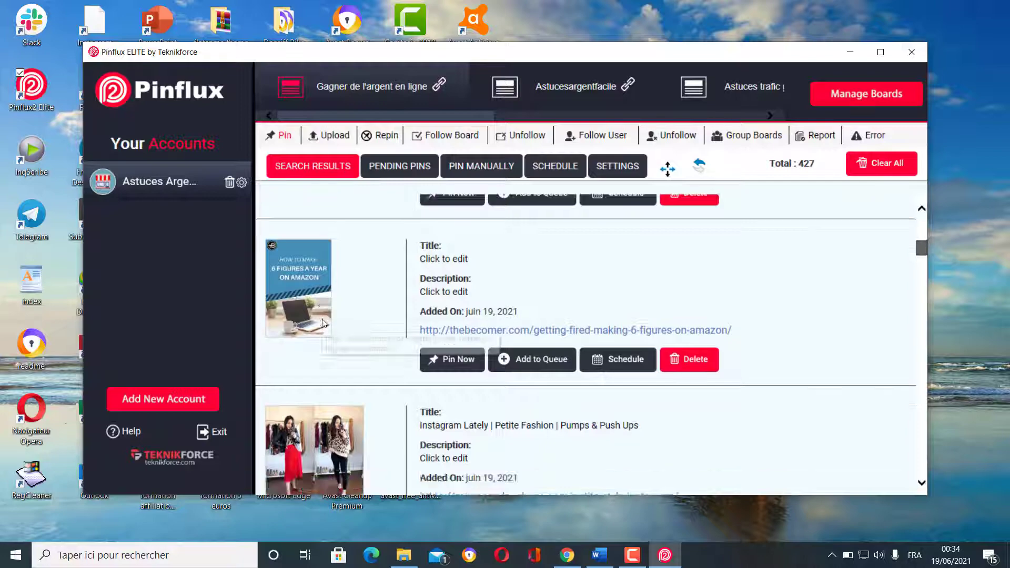
pyautogui.scroll(-8, 354, 357)
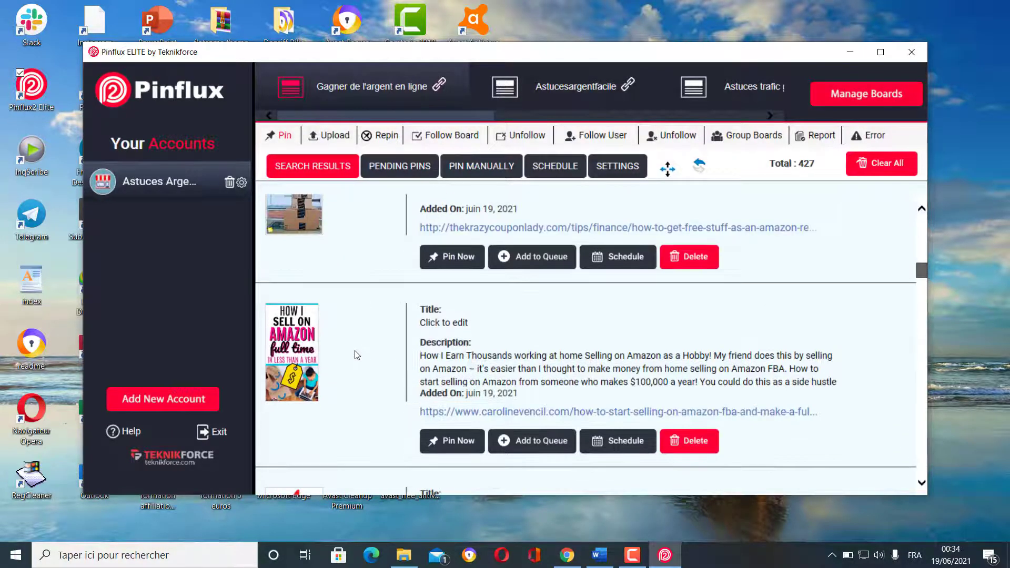
pyautogui.scroll(-8, 358, 353)
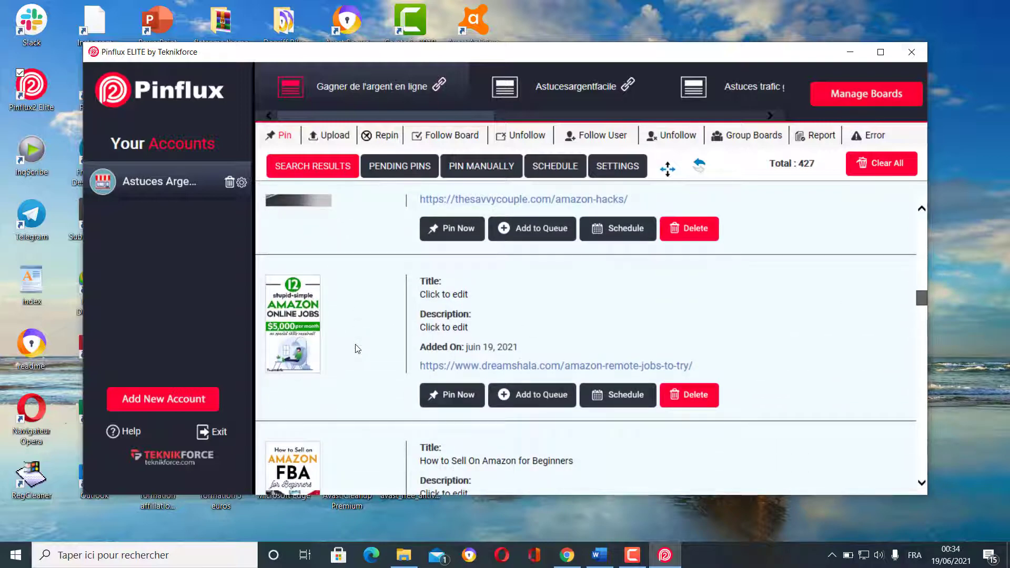
pyautogui.scroll(-8, 357, 349)
pyautogui.scroll(-3, 358, 346)
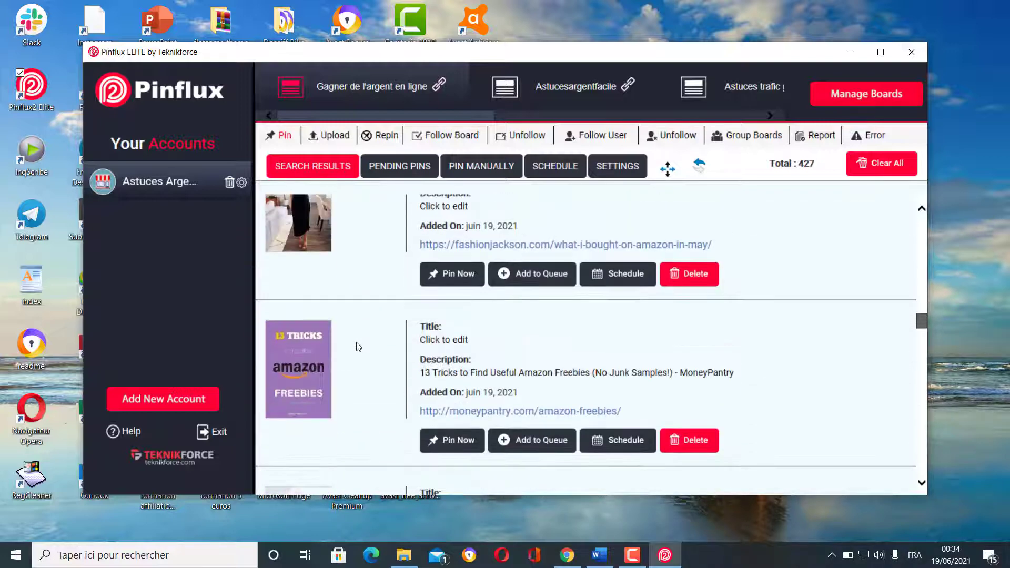
pyautogui.scroll(-5, 359, 346)
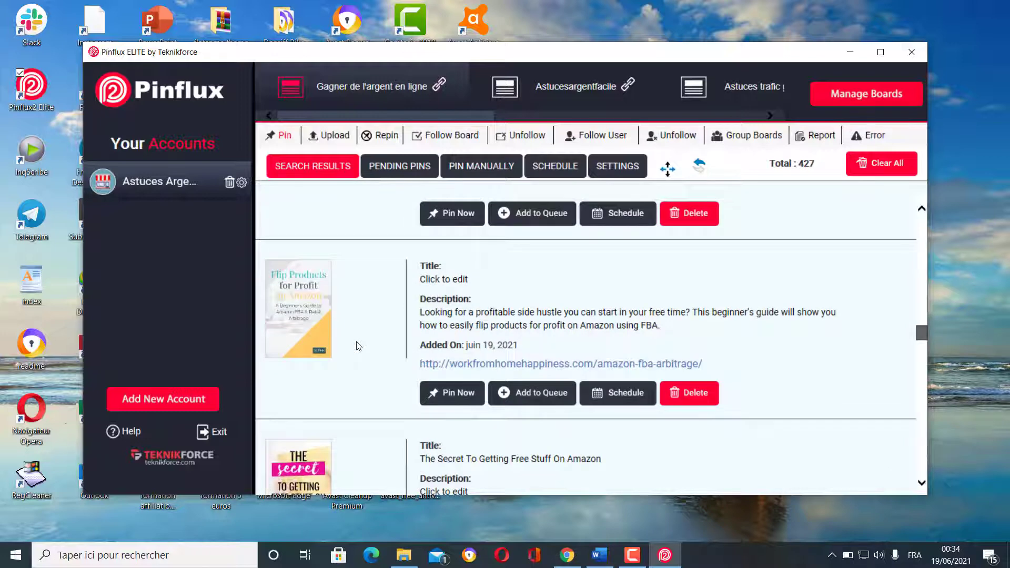
pyautogui.scroll(-5, 358, 346)
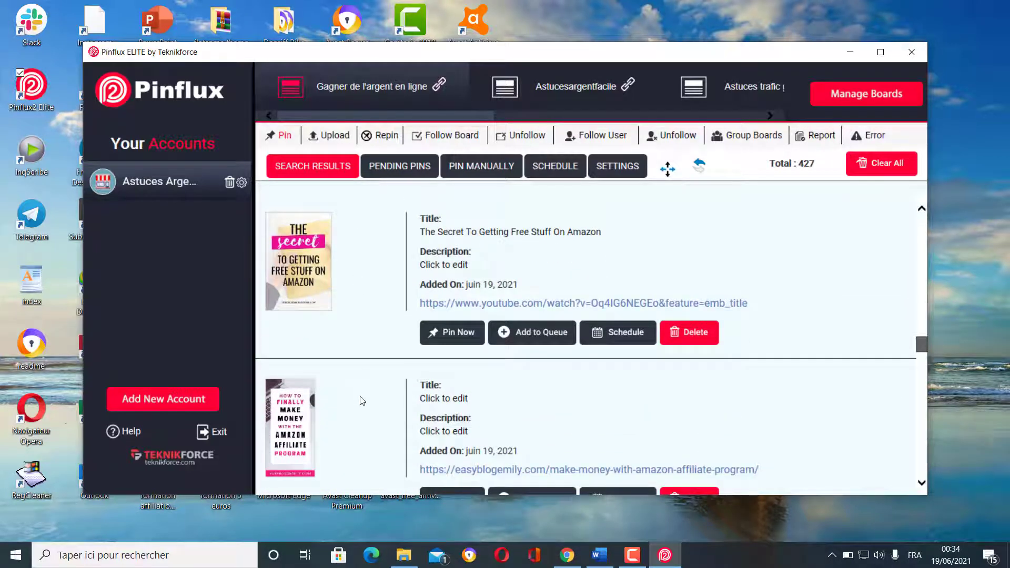
pyautogui.scroll(-7, 362, 400)
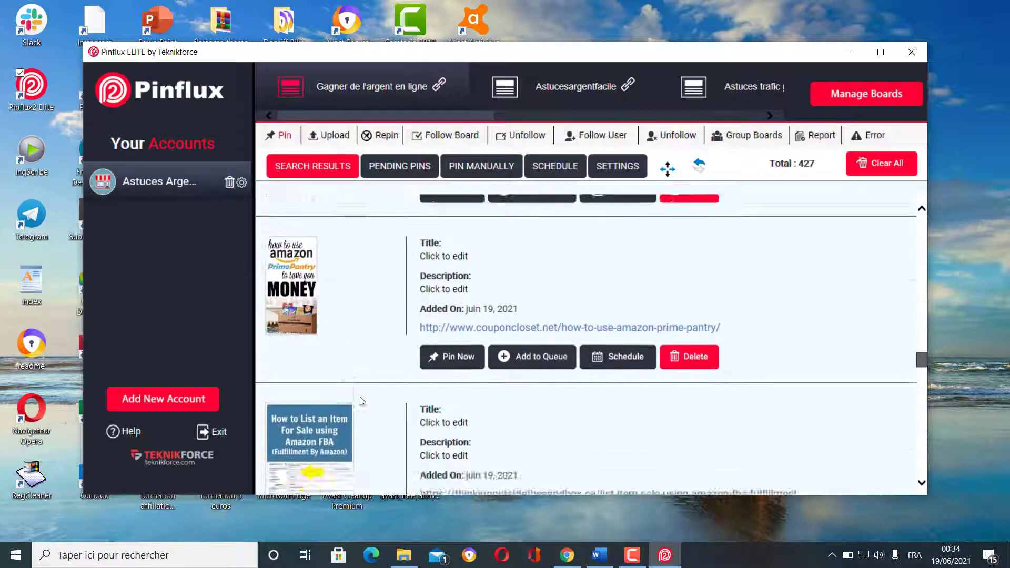
pyautogui.scroll(-7, 362, 400)
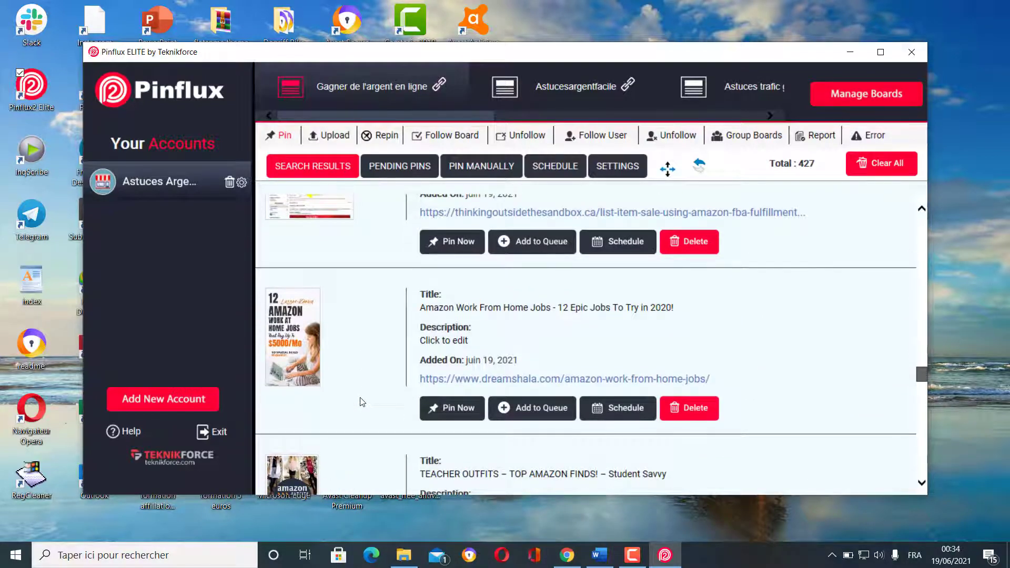
pyautogui.scroll(-10, 362, 402)
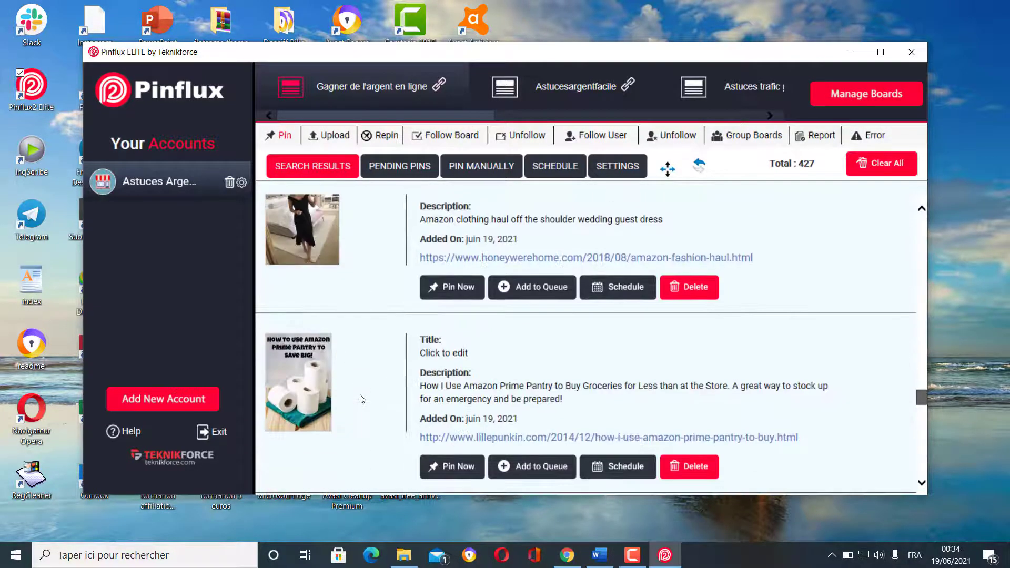
pyautogui.scroll(-10, 362, 400)
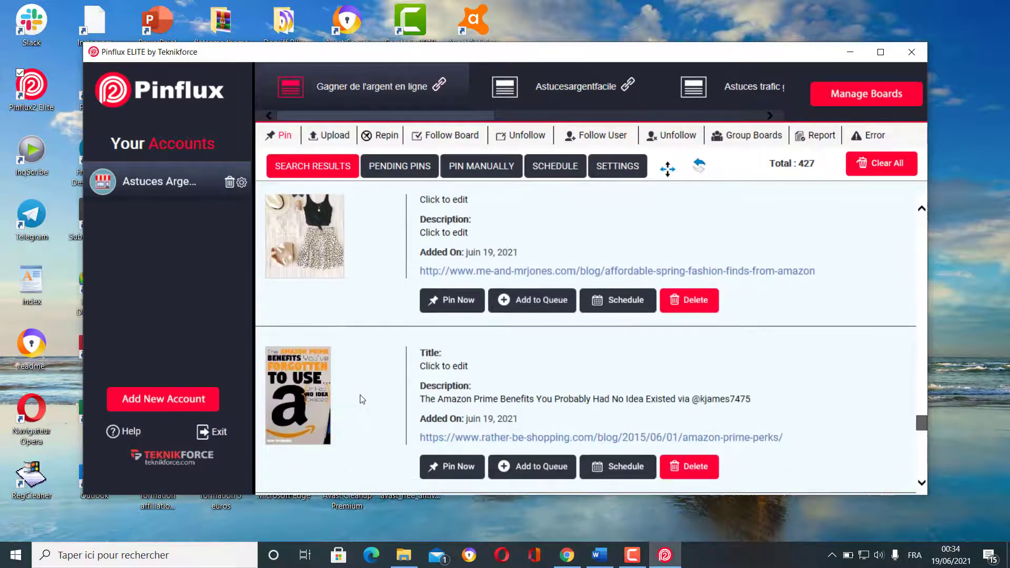
pyautogui.scroll(-2, 362, 400)
pyautogui.scroll(-3, 362, 400)
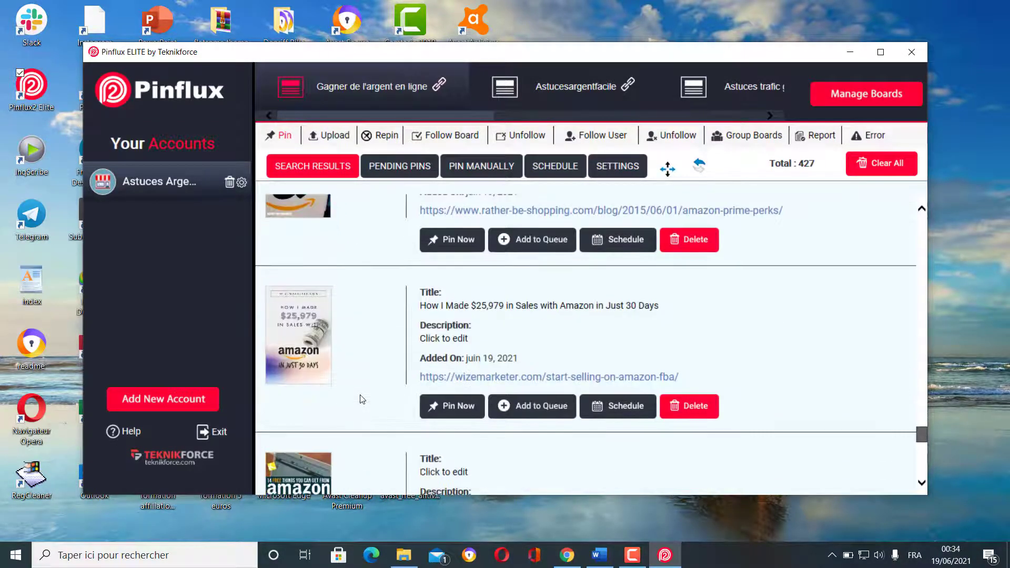
pyautogui.scroll(-4, 361, 400)
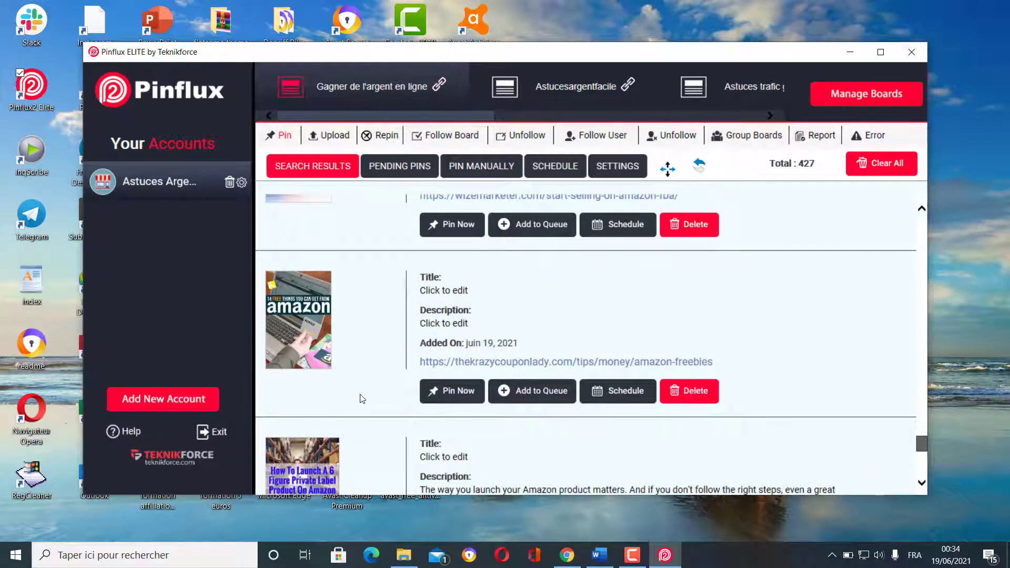
pyautogui.scroll(-9, 361, 398)
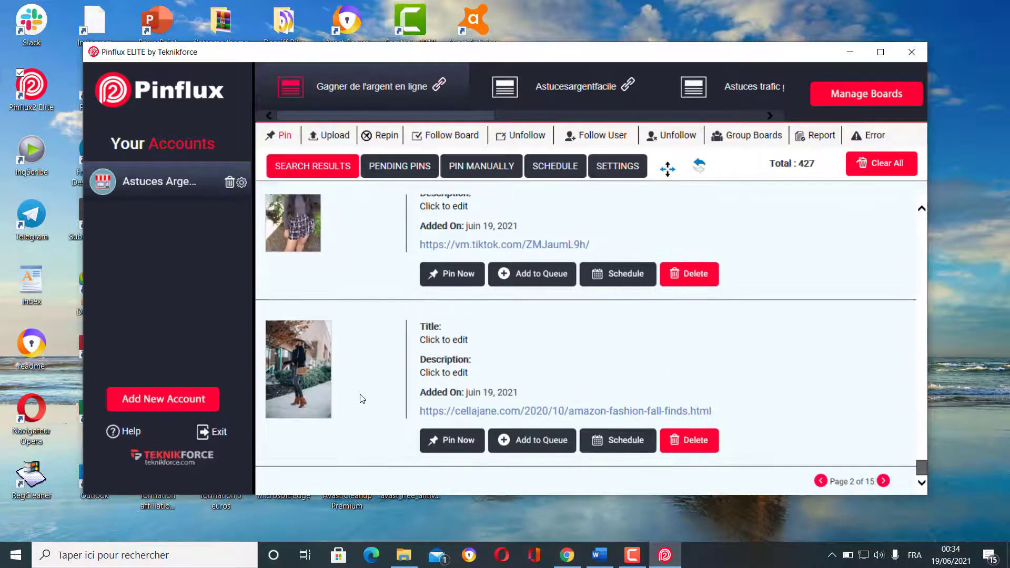
# - Move to page 3 of the results and scroll through all its pins
pyautogui.click(883, 481)
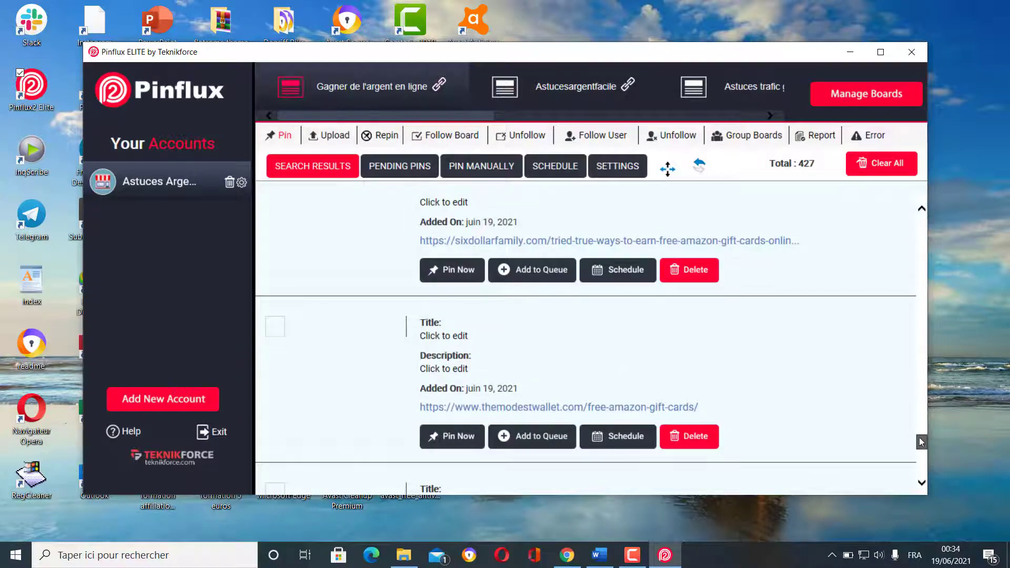
pyautogui.moveTo(920, 442); pyautogui.dragTo(921, 223)
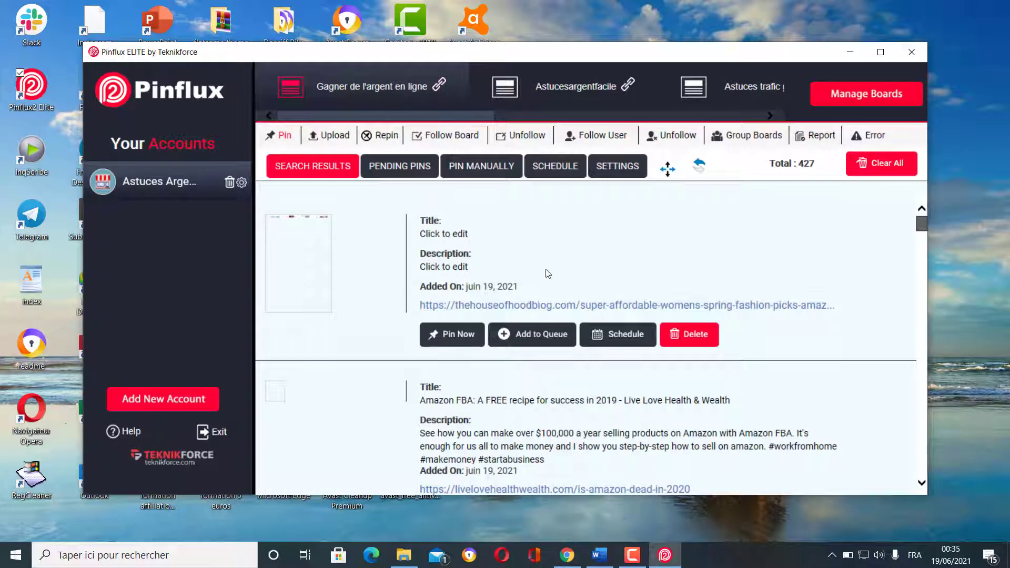
pyautogui.scroll(-5, 396, 310)
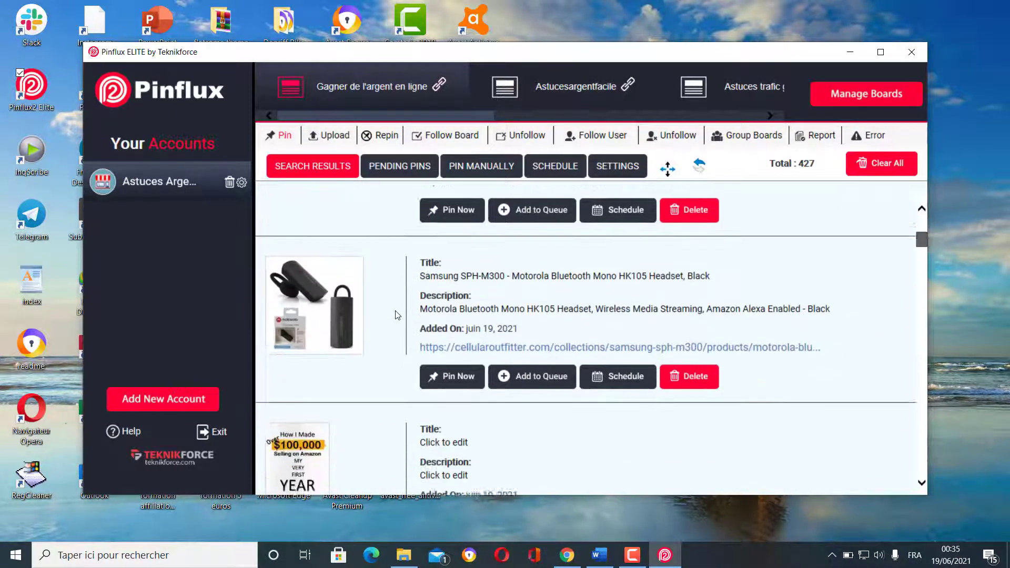
pyautogui.scroll(-3, 397, 314)
pyautogui.scroll(-10, 394, 331)
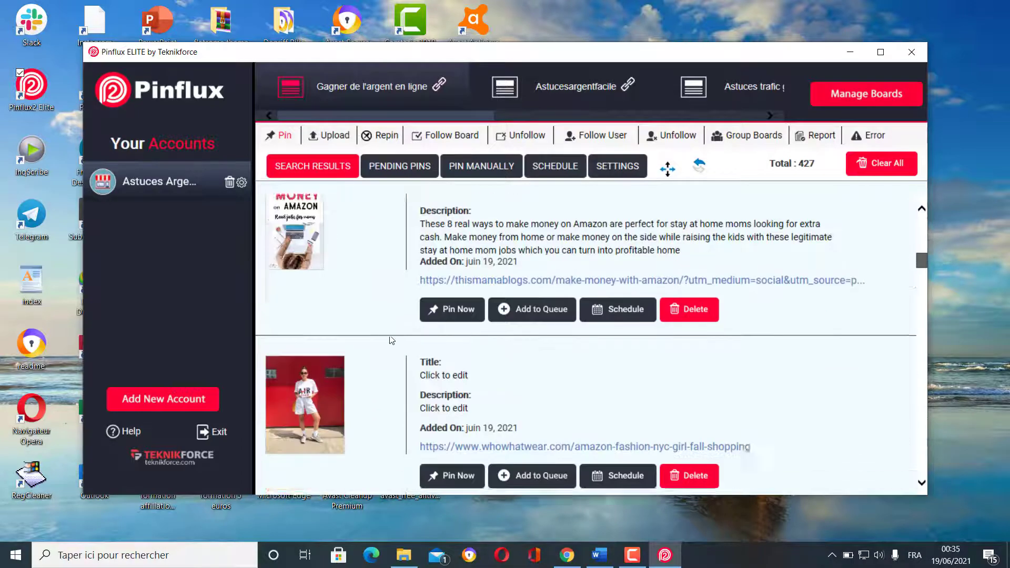
pyautogui.scroll(-6, 390, 340)
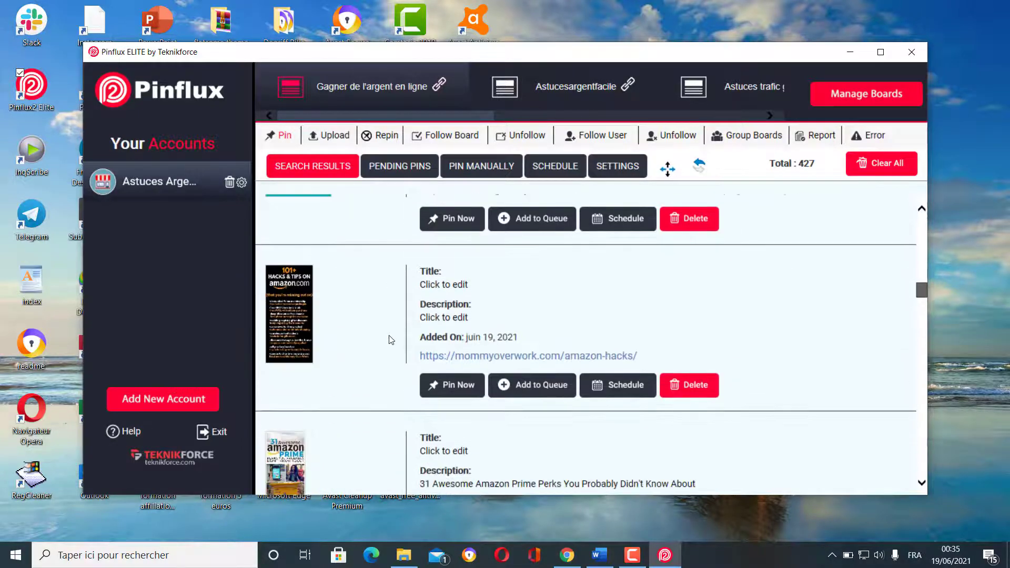
pyautogui.scroll(-2, 391, 339)
pyautogui.scroll(-5, 390, 339)
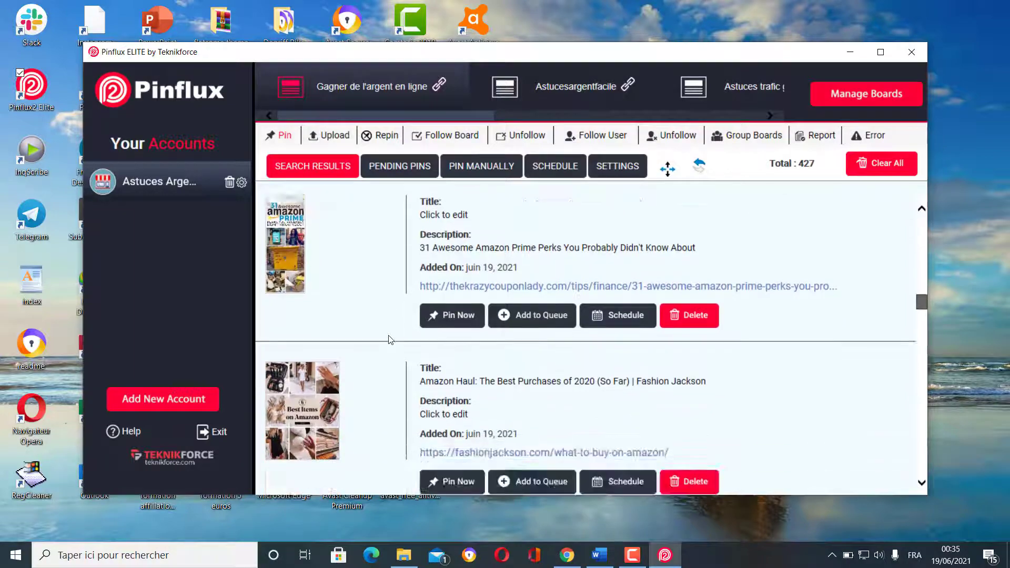
pyautogui.scroll(-3, 390, 339)
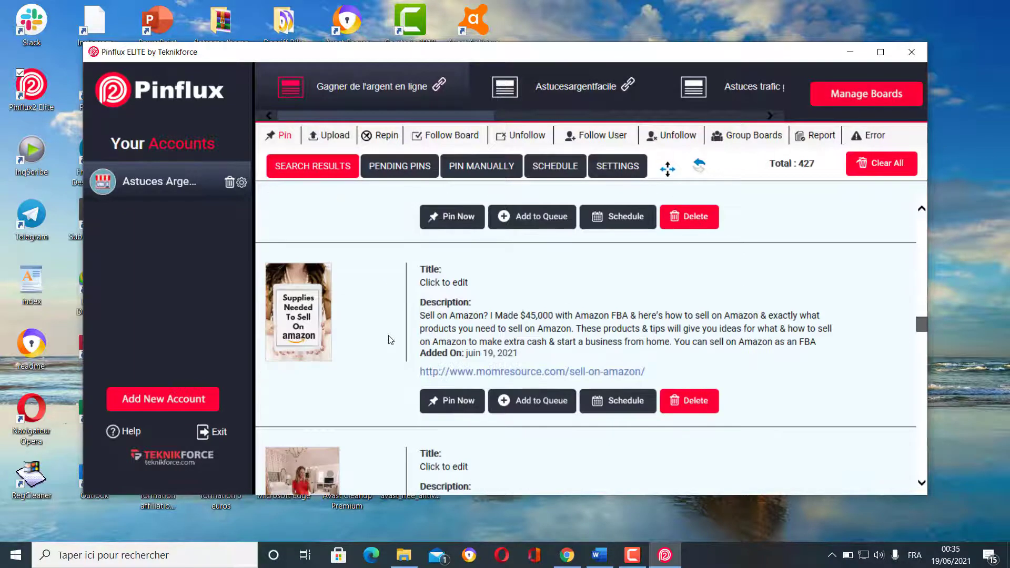
pyautogui.scroll(-10, 390, 340)
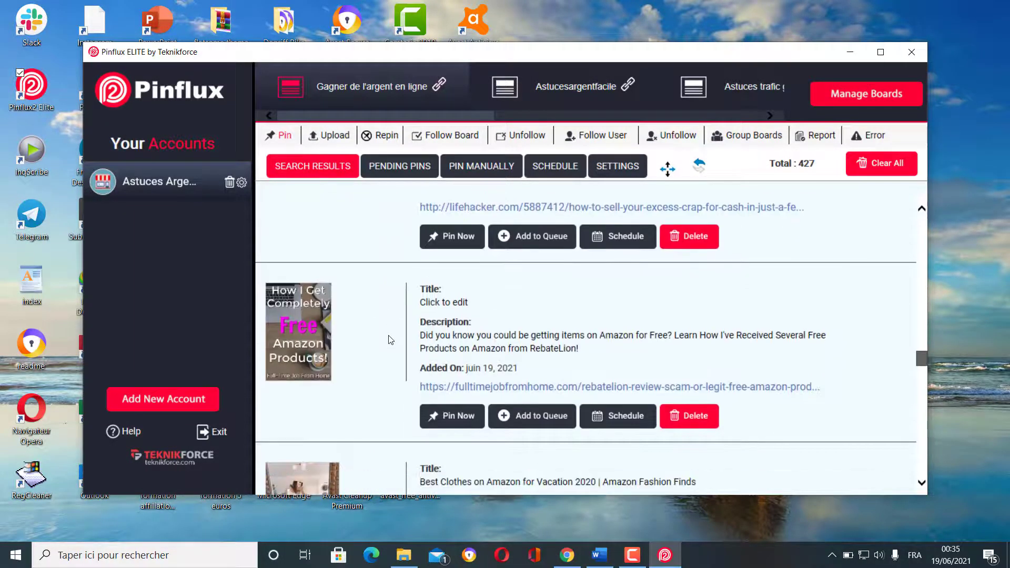
pyautogui.scroll(-8, 390, 339)
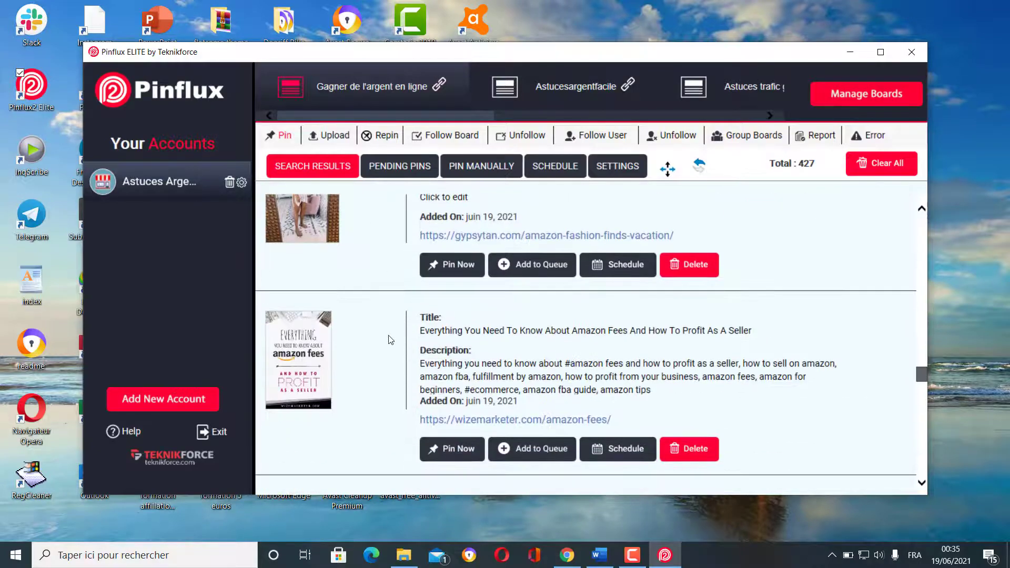
pyautogui.scroll(-3, 390, 340)
pyautogui.scroll(-10, 390, 340)
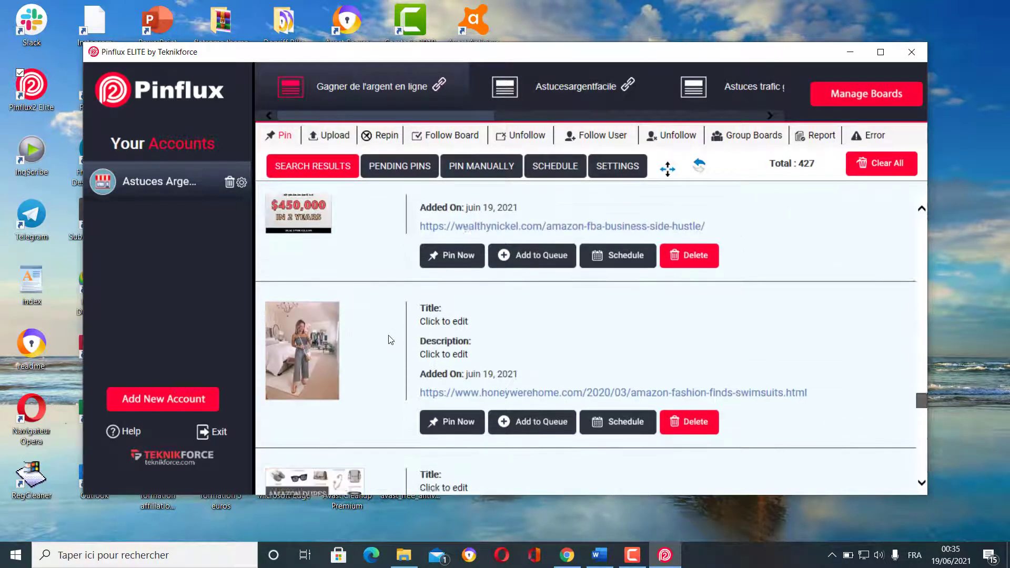
pyautogui.scroll(-10, 390, 340)
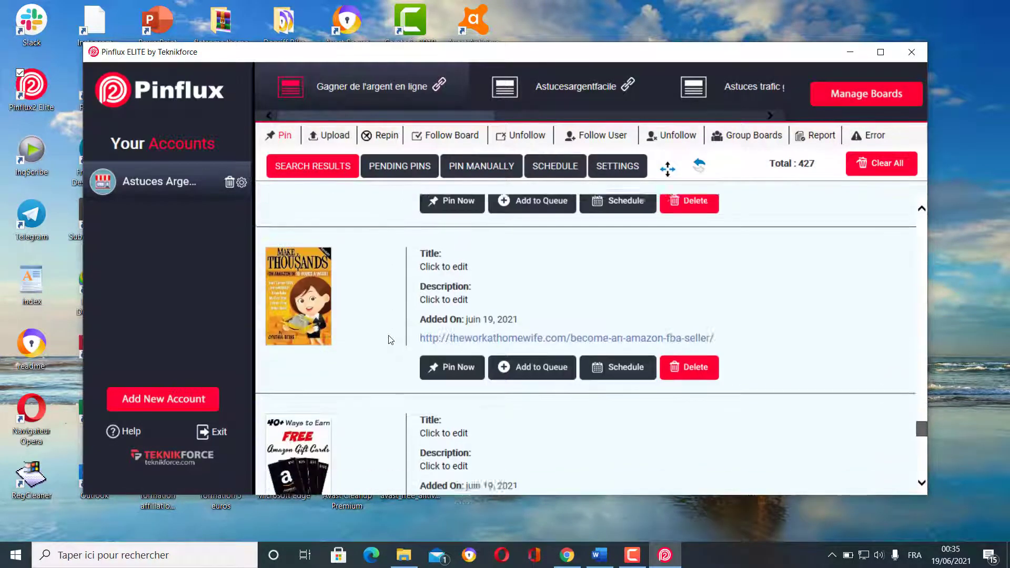
pyautogui.scroll(-3, 390, 340)
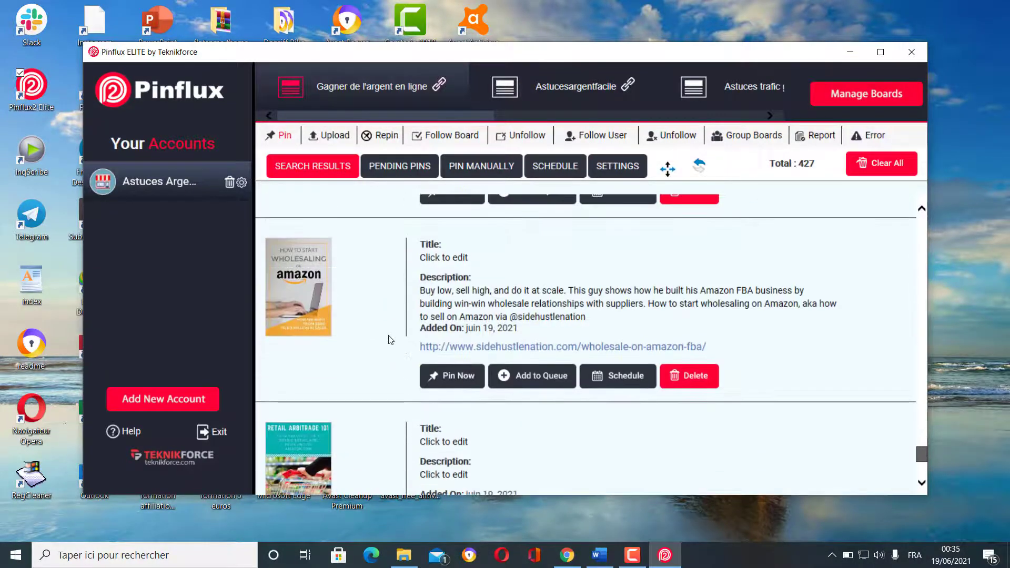
pyautogui.scroll(-5, 390, 339)
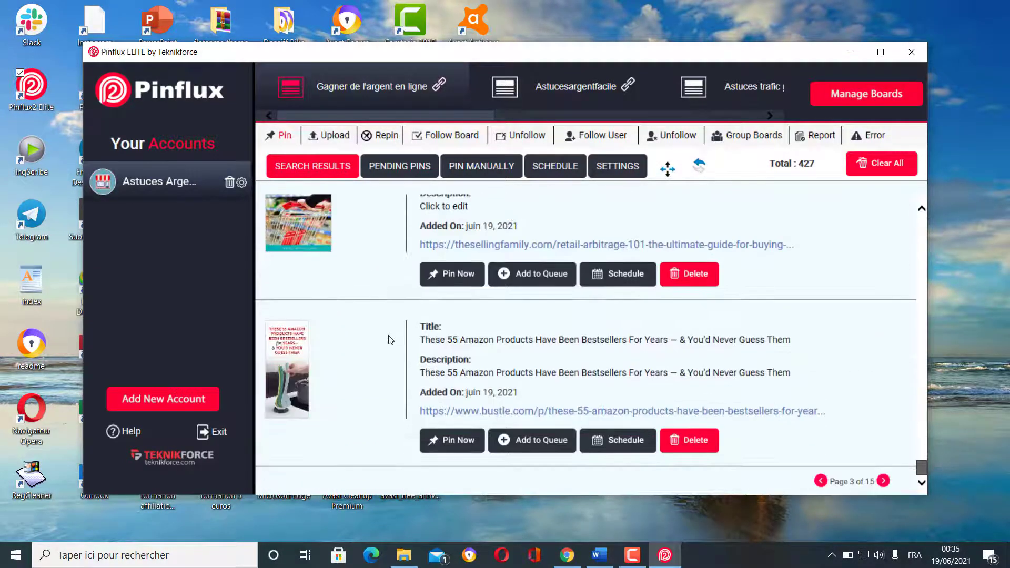
# - Move to page 4 and scroll down to the 'Les revenus passifs' Showit Blog pin
pyautogui.click(883, 480)
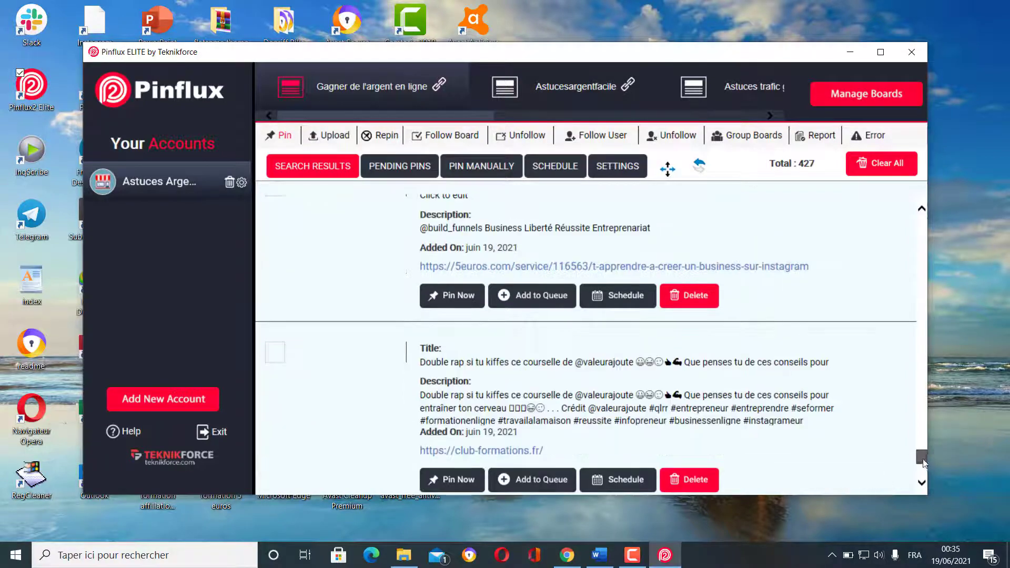
pyautogui.moveTo(924, 461); pyautogui.dragTo(922, 222)
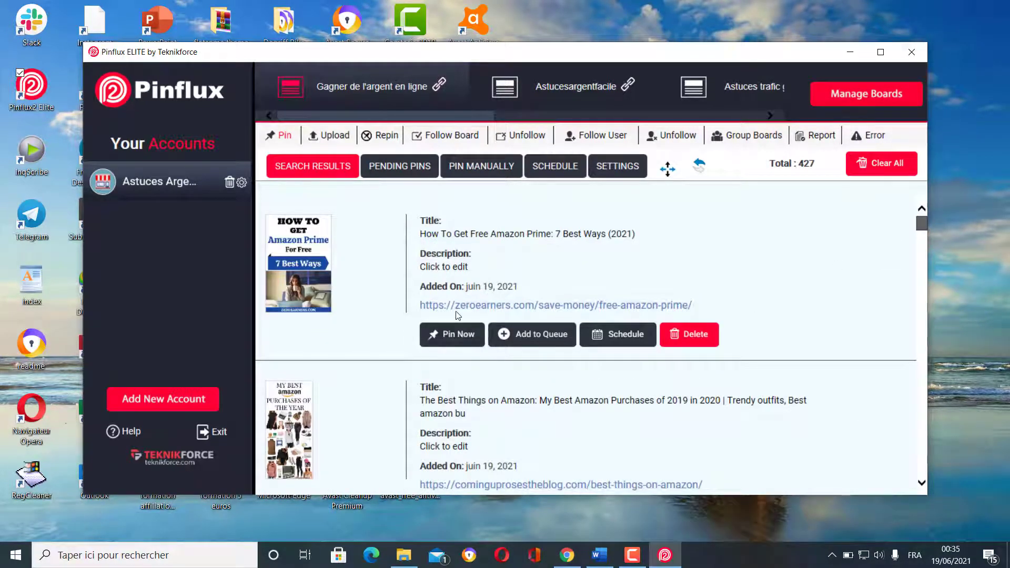
pyautogui.scroll(-8, 357, 322)
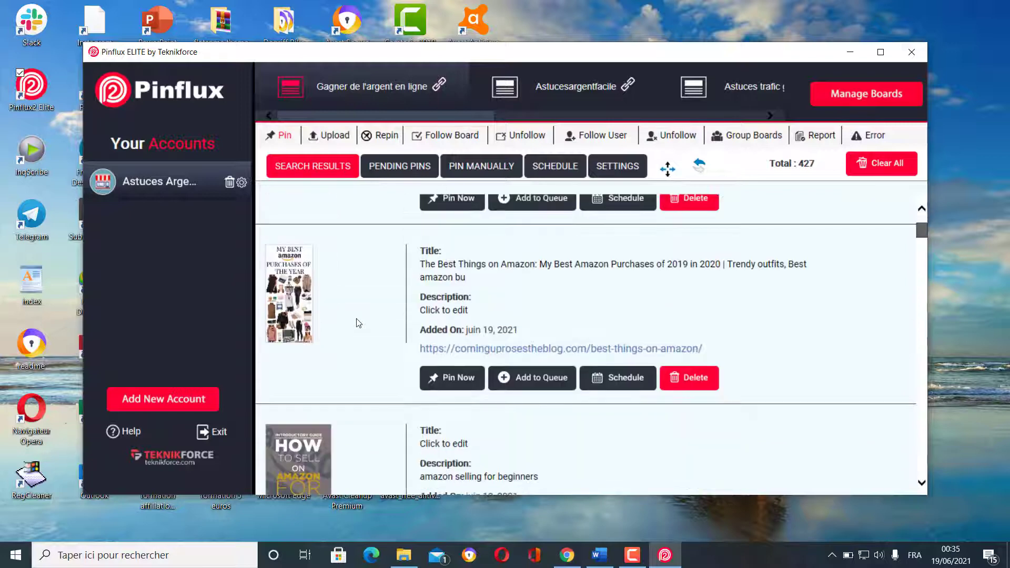
pyautogui.scroll(-8, 356, 324)
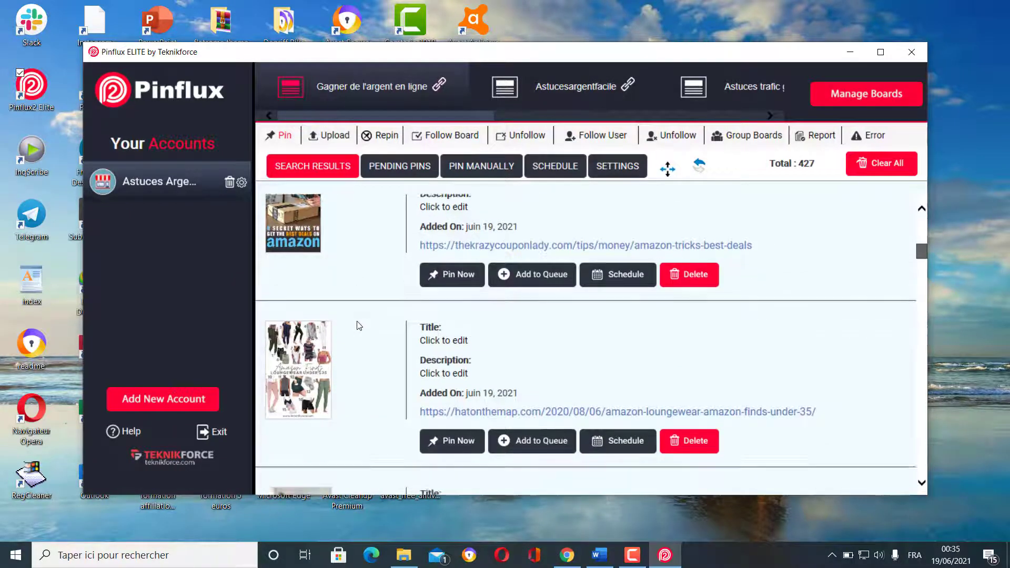
pyautogui.scroll(-8, 357, 326)
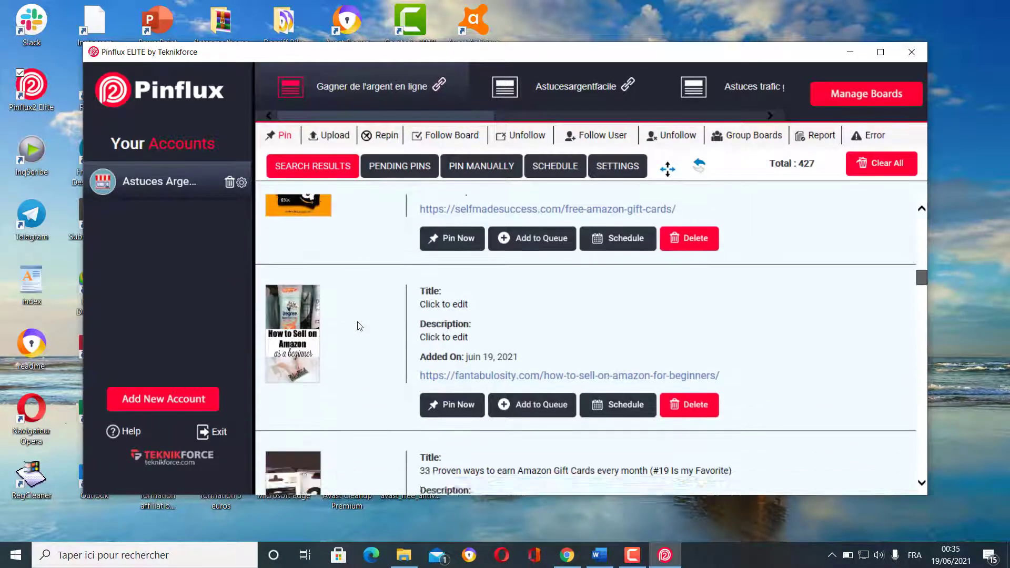
pyautogui.scroll(-2, 359, 326)
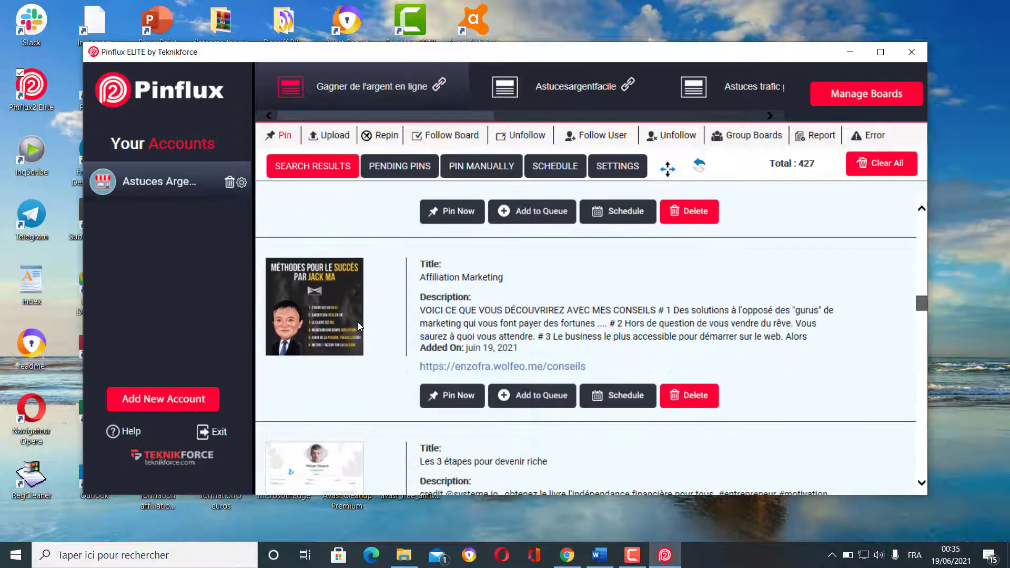
pyautogui.scroll(-5, 357, 326)
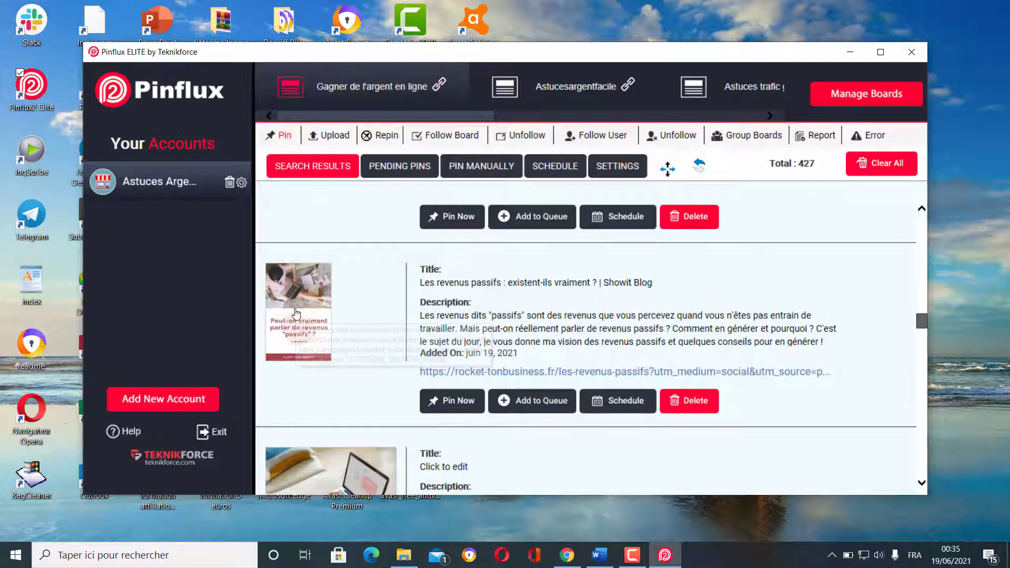
# - Clear the entire title of the 'Les revenus passifs' pin and confirm it empty
pyautogui.click(499, 281)
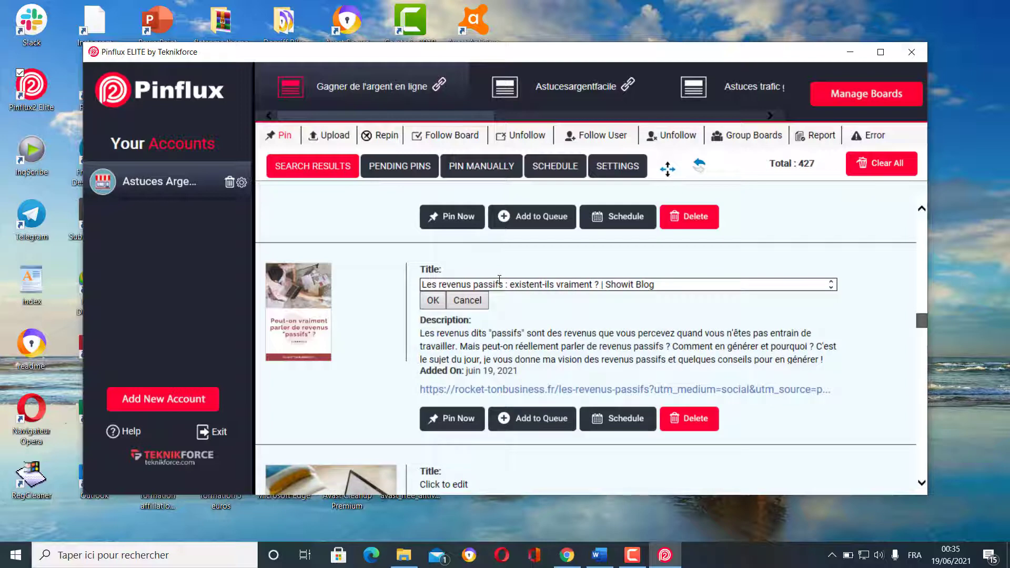
pyautogui.hotkey('ctrl', 'a')
pyautogui.press('BackSpace')
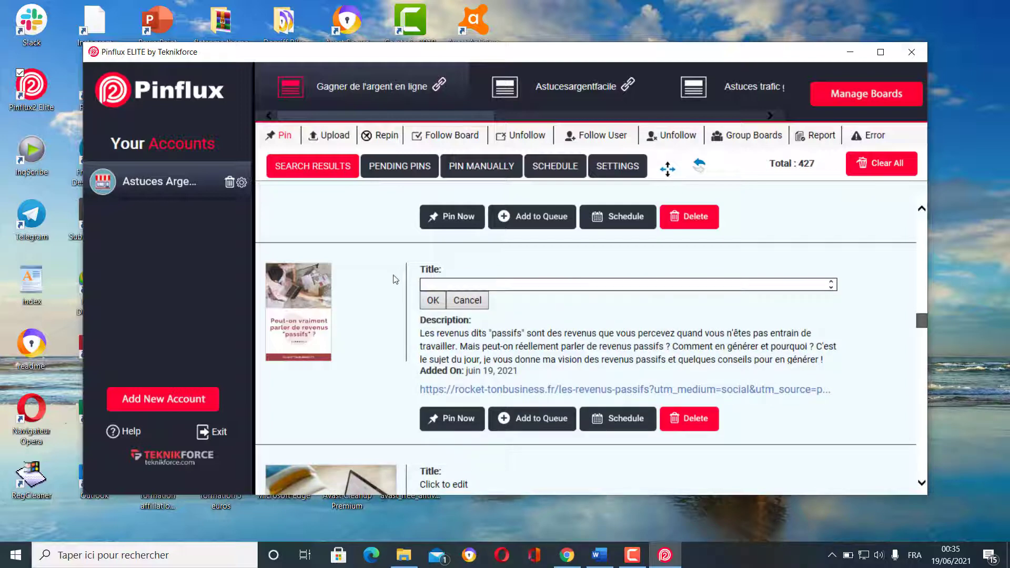
pyautogui.click(432, 300)
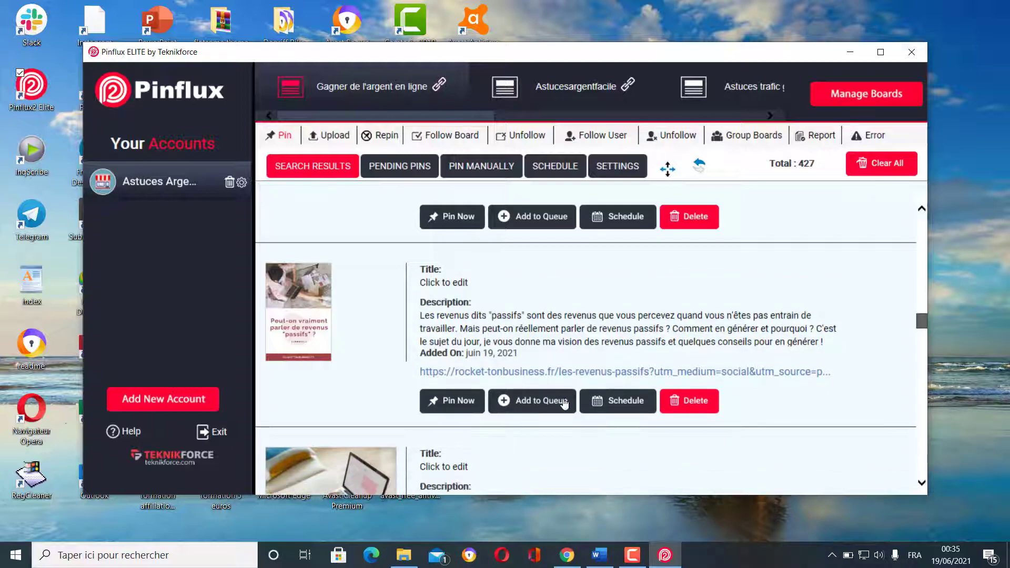
# - Add the revenus passifs pin to the queue, leaving 426 results
pyautogui.click(548, 403)
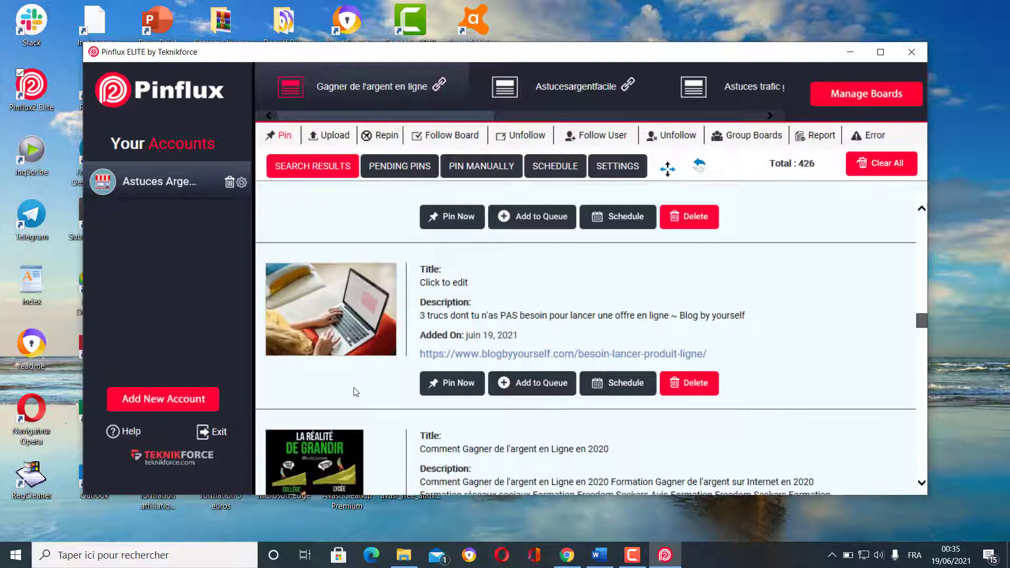
pyautogui.scroll(-5, 364, 378)
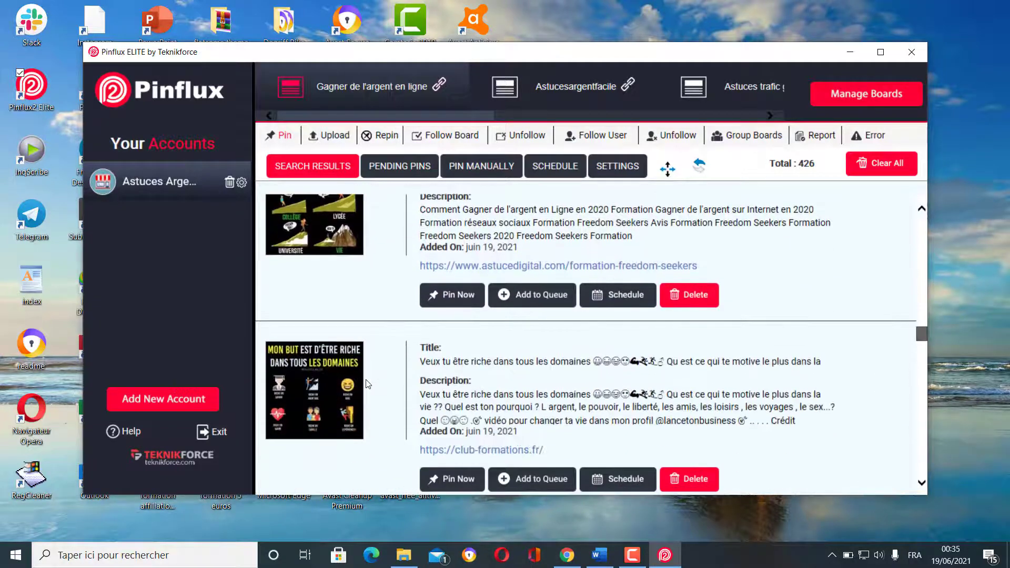
pyautogui.scroll(-5, 366, 383)
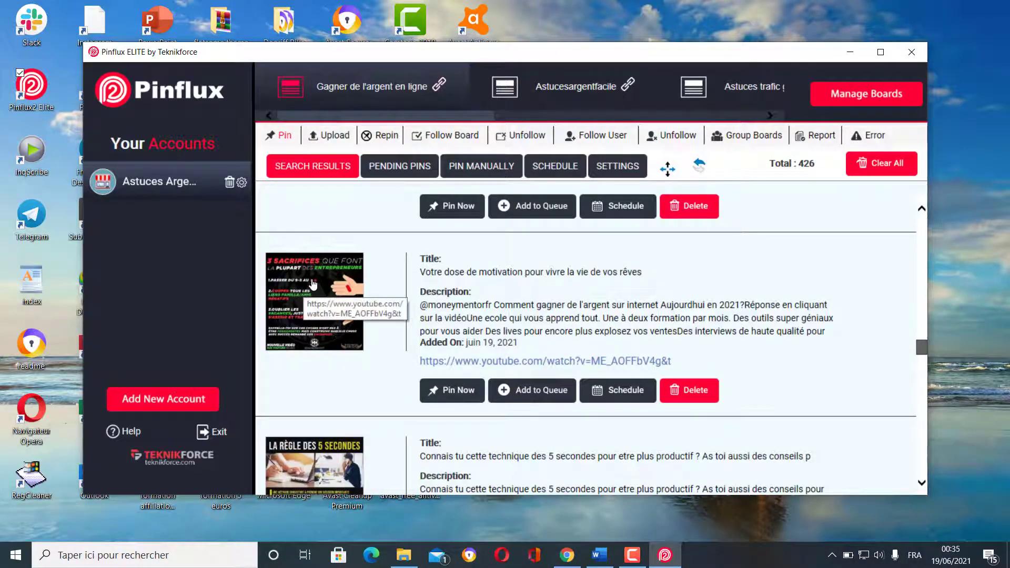
pyautogui.scroll(-3, 367, 356)
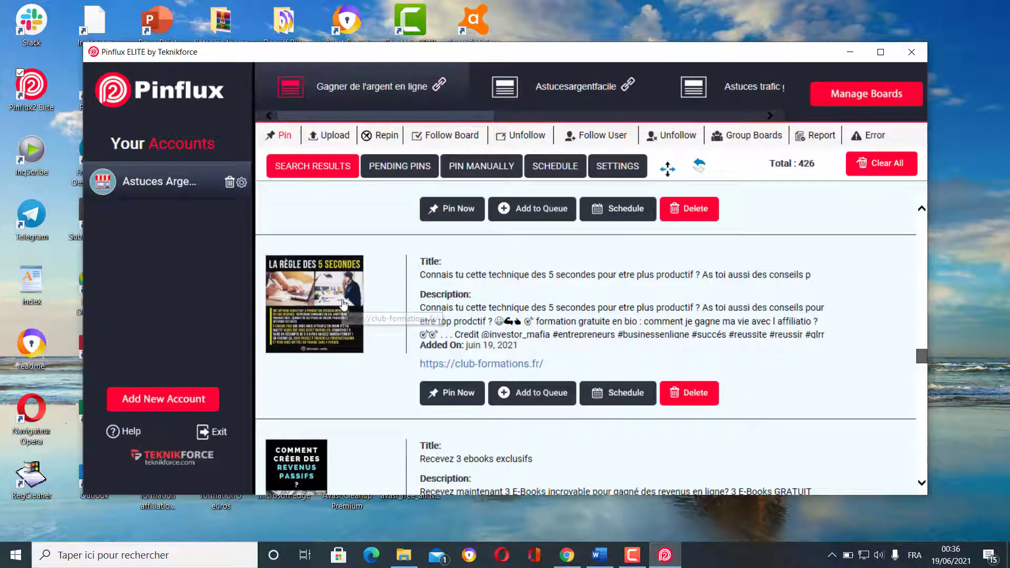
pyautogui.scroll(-2, 345, 351)
pyautogui.scroll(-1, 344, 350)
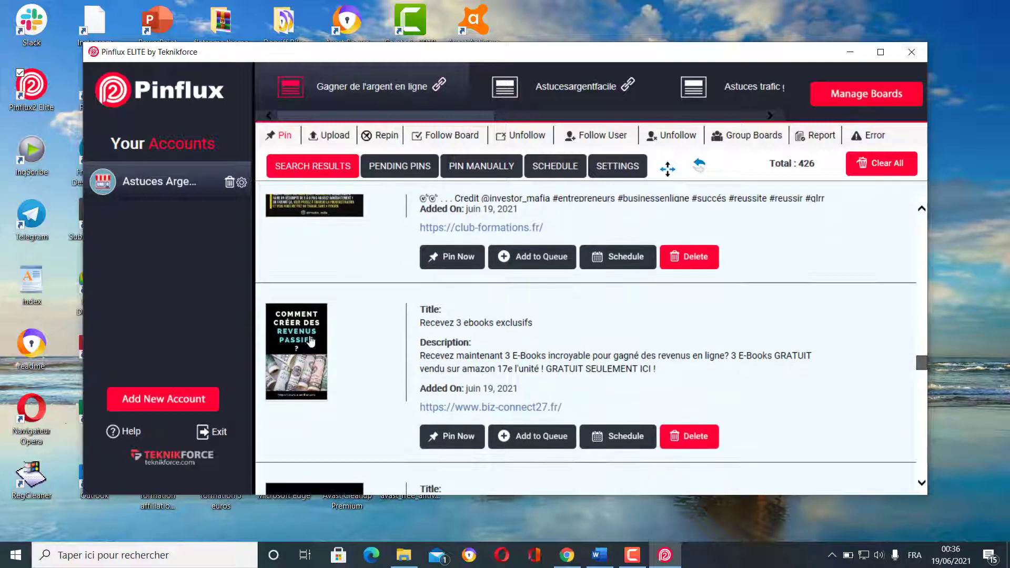
# - Erase the 'Recevez 3 ebooks exclusifs' pin title and save it empty
pyautogui.click(527, 322)
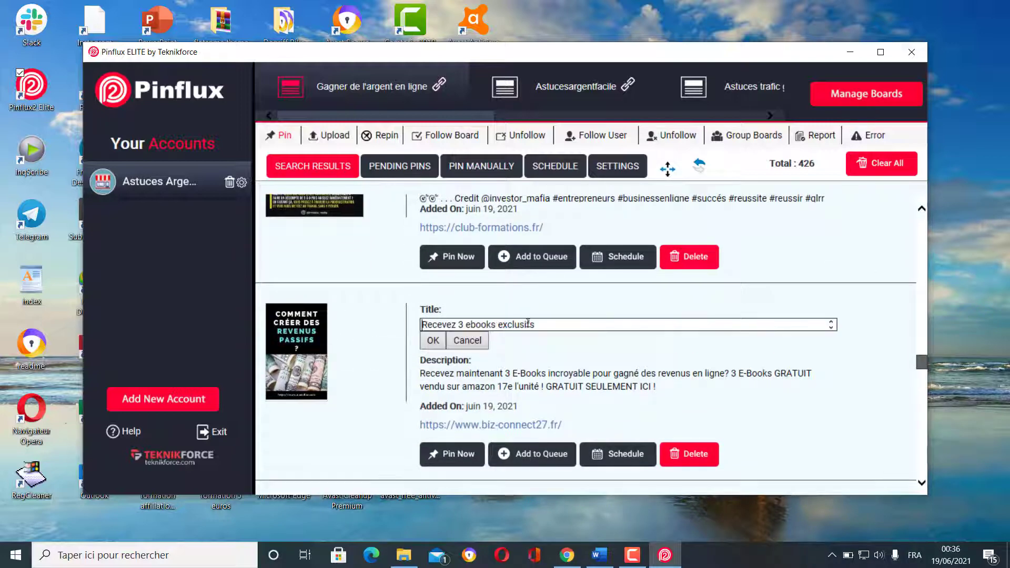
pyautogui.tripleClick(530, 324)
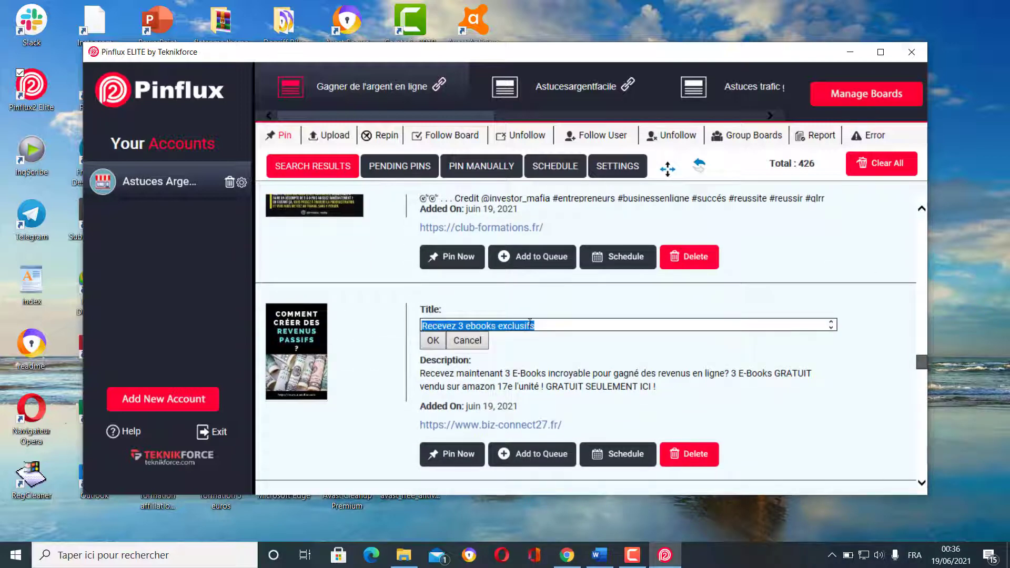
pyautogui.press('BackSpace')
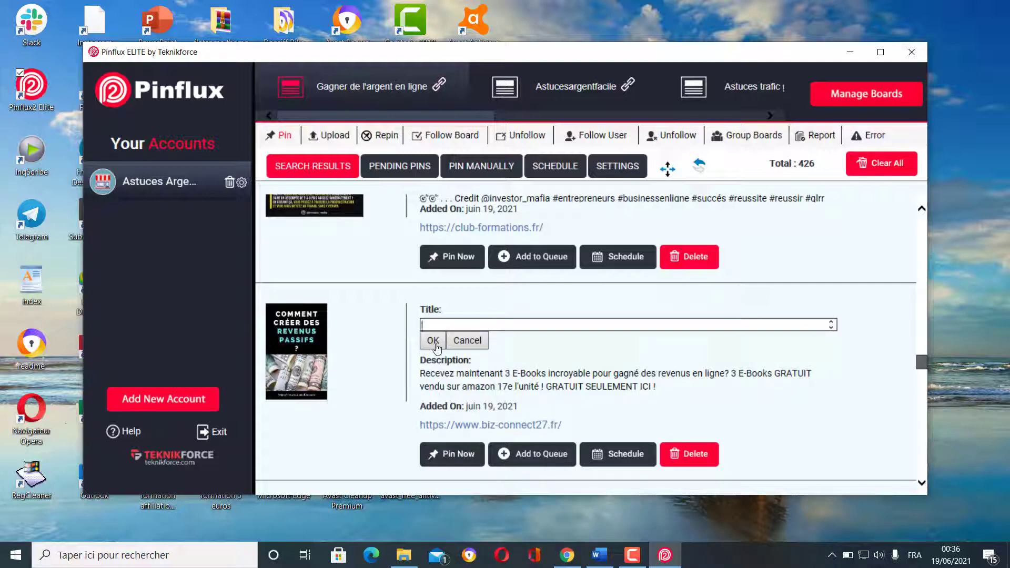
pyautogui.click(436, 342)
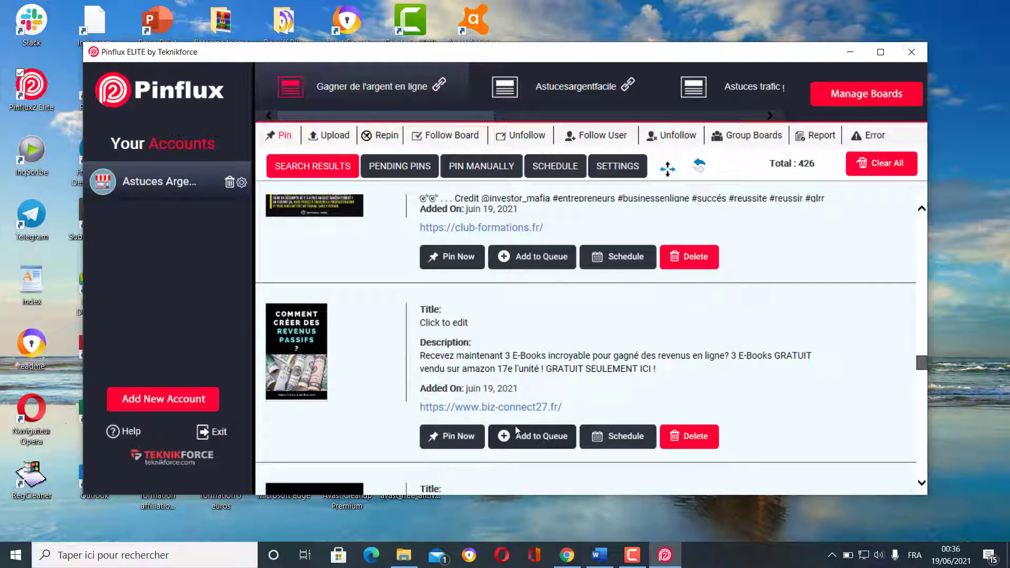
# - Add the ebooks pin to the queue, dropping the total to 425
pyautogui.click(541, 443)
pyautogui.scroll(-5, 368, 384)
pyautogui.scroll(-2, 370, 389)
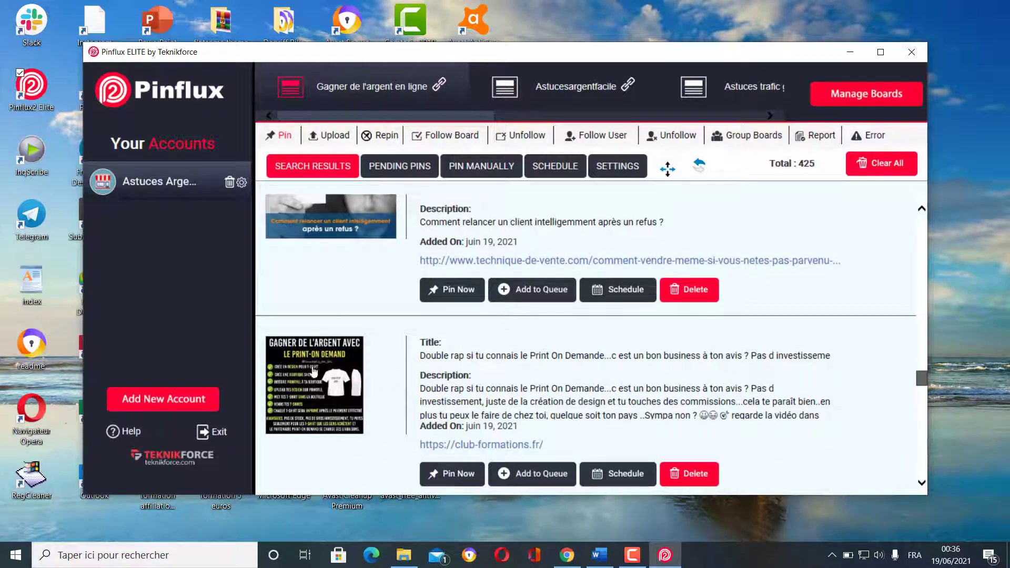
# - Scroll through the rest of page 4 down to its final financial-management pin
pyautogui.scroll(-4, 343, 335)
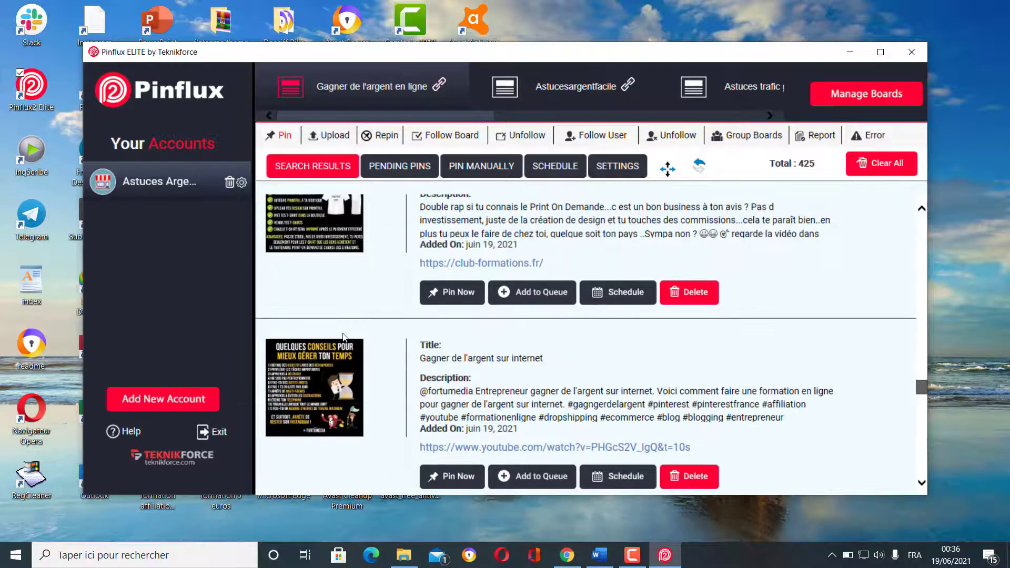
pyautogui.scroll(-3, 366, 355)
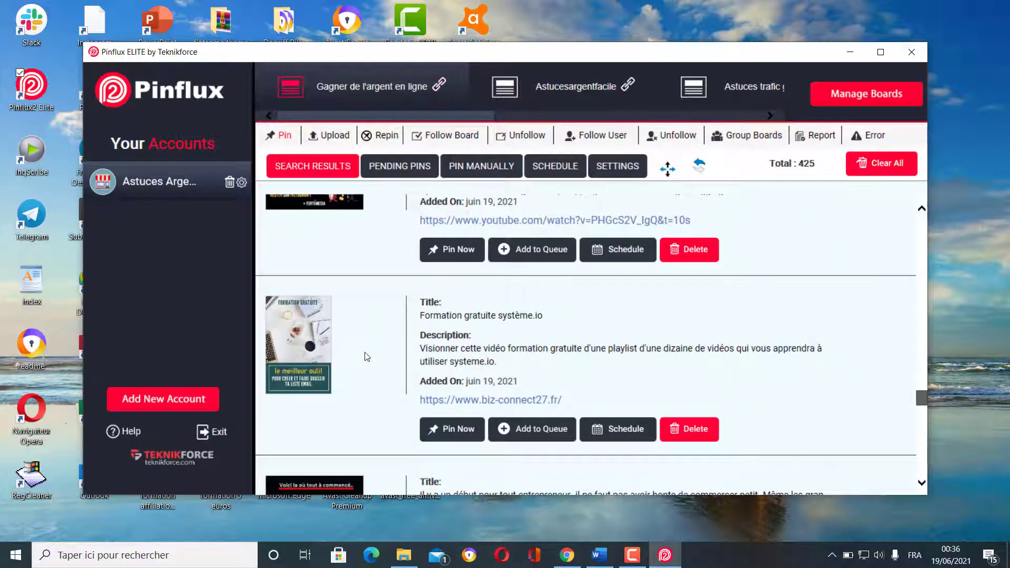
pyautogui.scroll(-4, 366, 356)
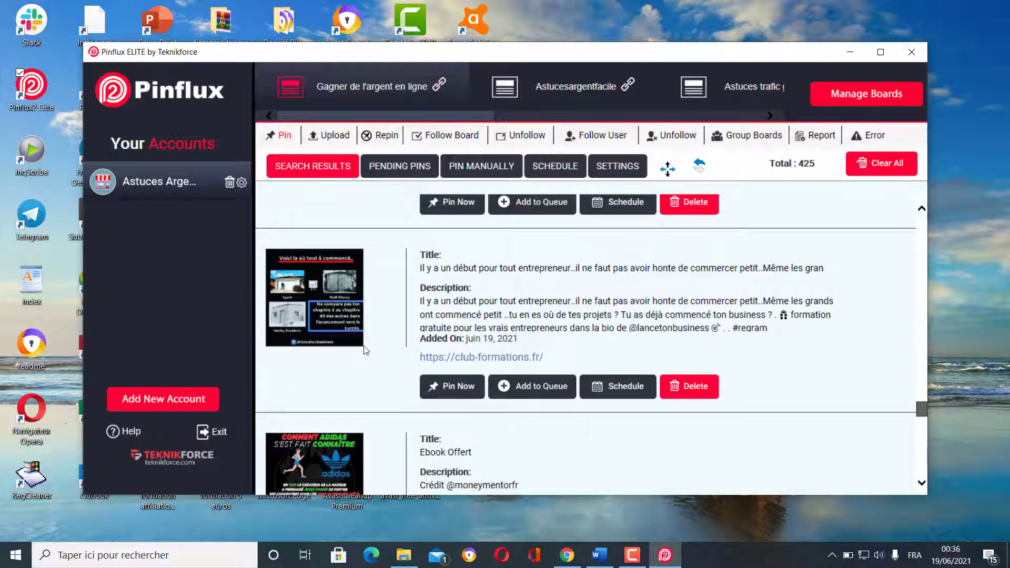
pyautogui.scroll(-5, 366, 350)
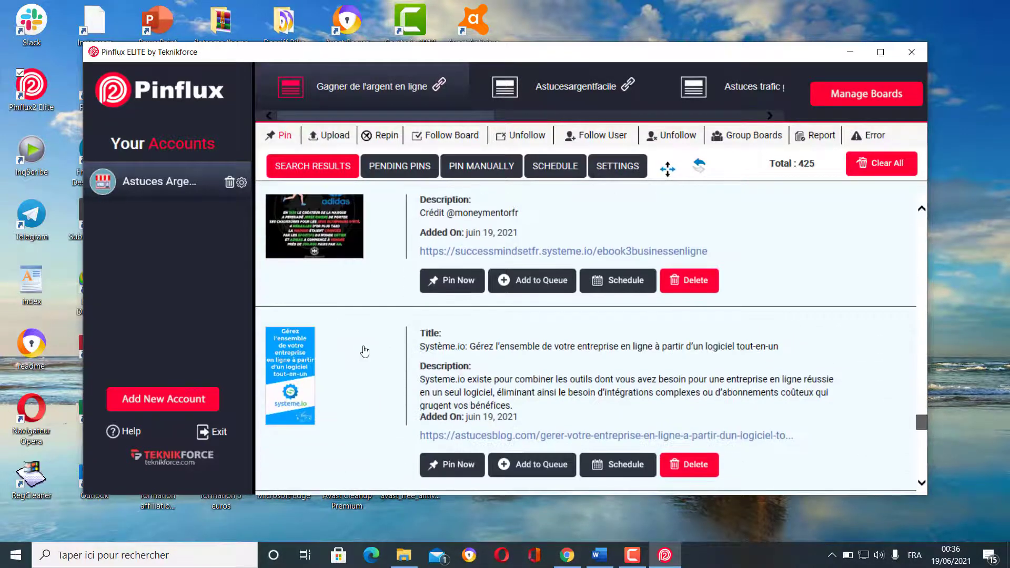
pyautogui.scroll(-1, 365, 351)
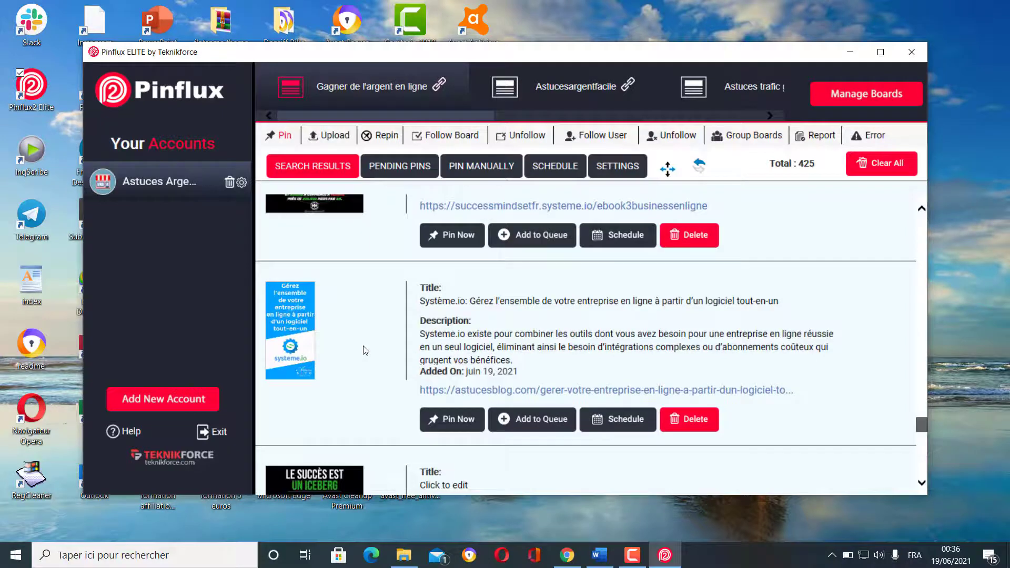
pyautogui.scroll(-1, 364, 348)
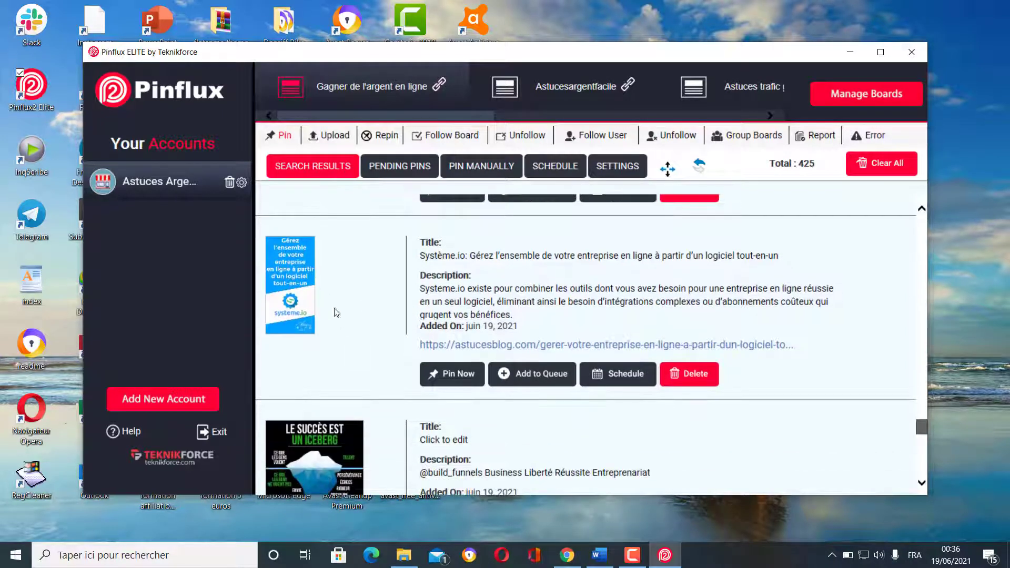
pyautogui.scroll(-4, 336, 315)
pyautogui.scroll(-4, 349, 340)
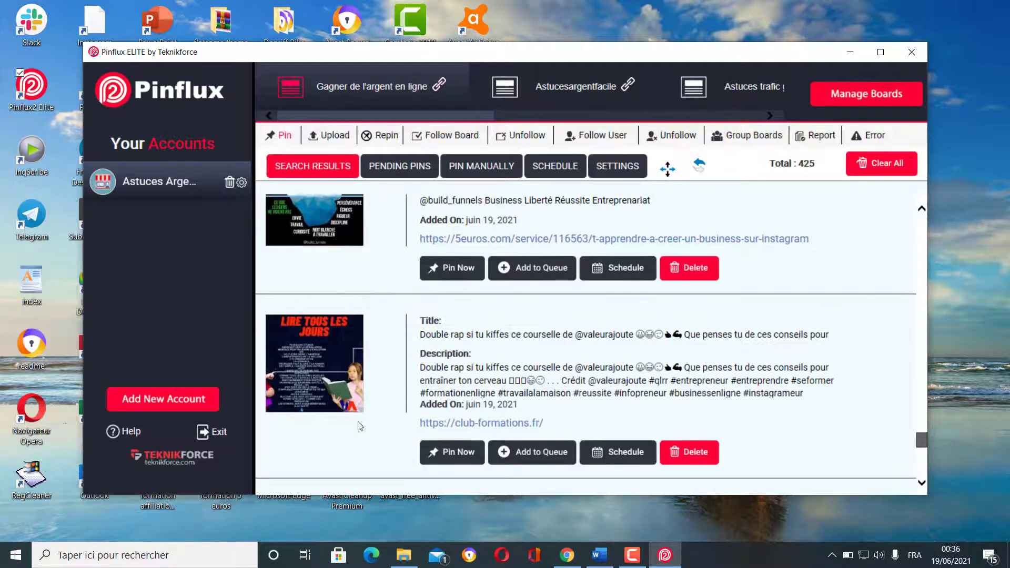
pyautogui.scroll(-4, 357, 372)
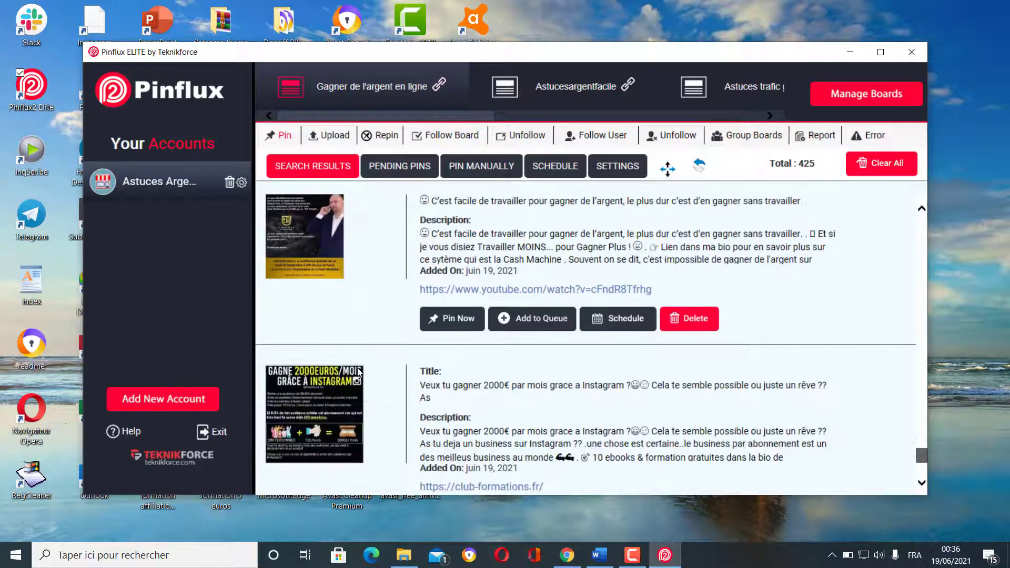
pyautogui.scroll(-4, 357, 408)
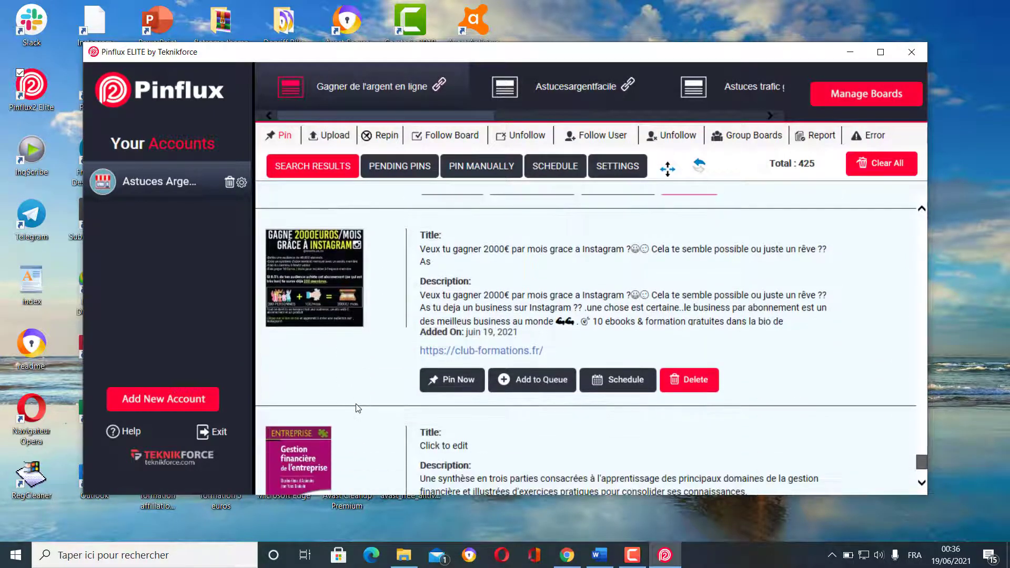
pyautogui.scroll(-1, 358, 408)
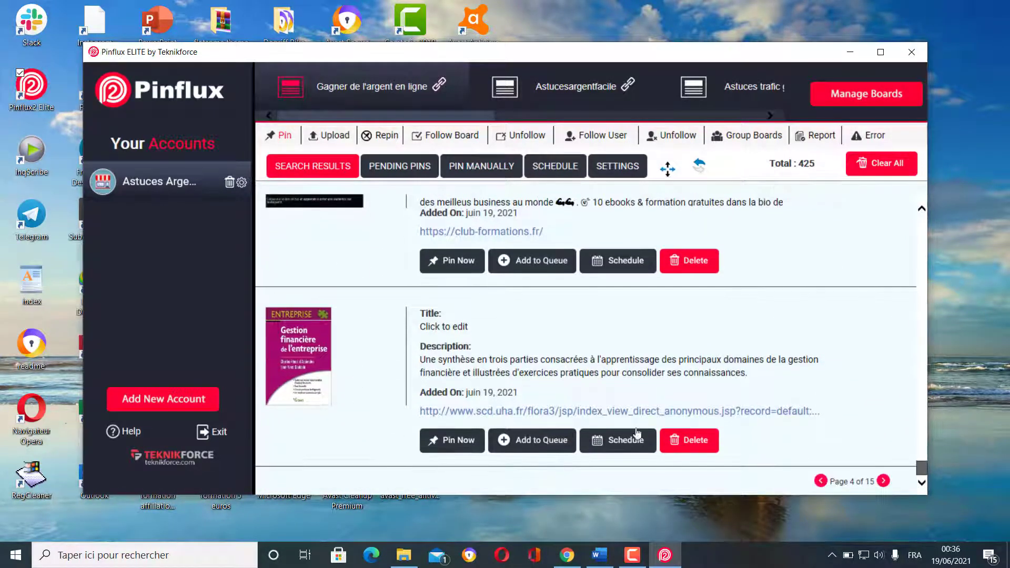
# - Move to the next results page and scroll down to the '9 idées de revenus sur Internet' pin
pyautogui.click(882, 481)
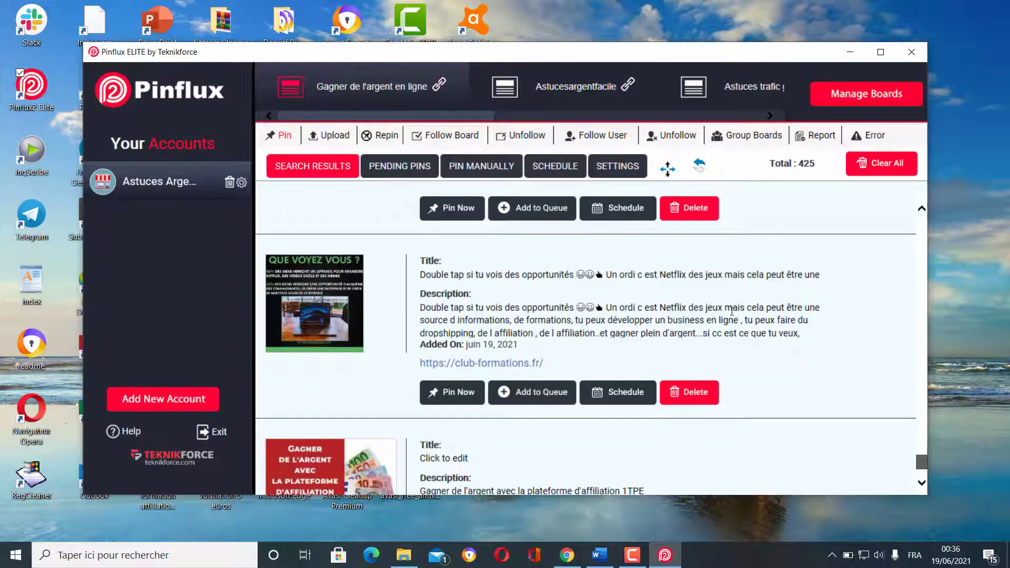
pyautogui.scroll(-3, 368, 297)
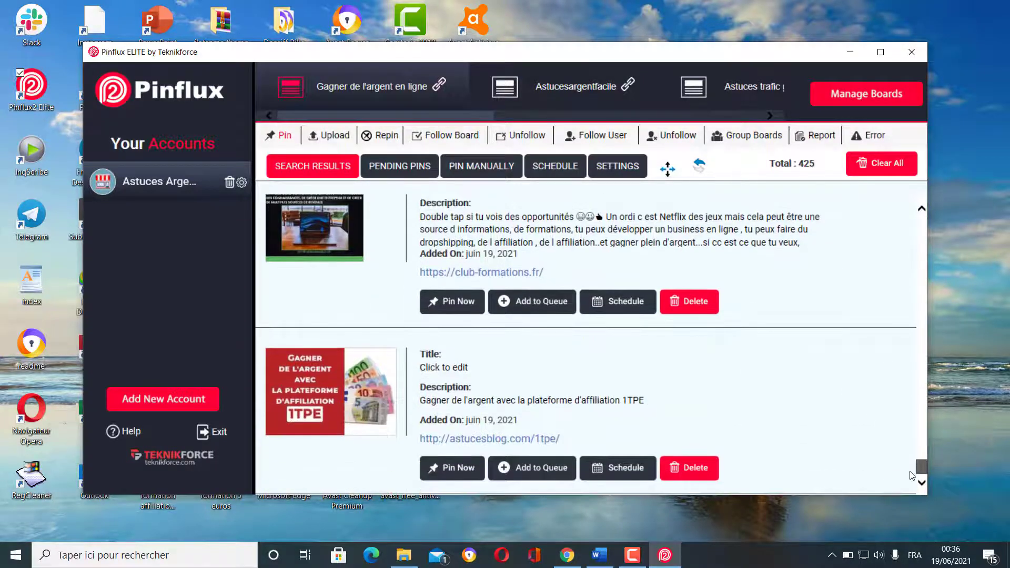
pyautogui.moveTo(921, 464); pyautogui.dragTo(920, 220)
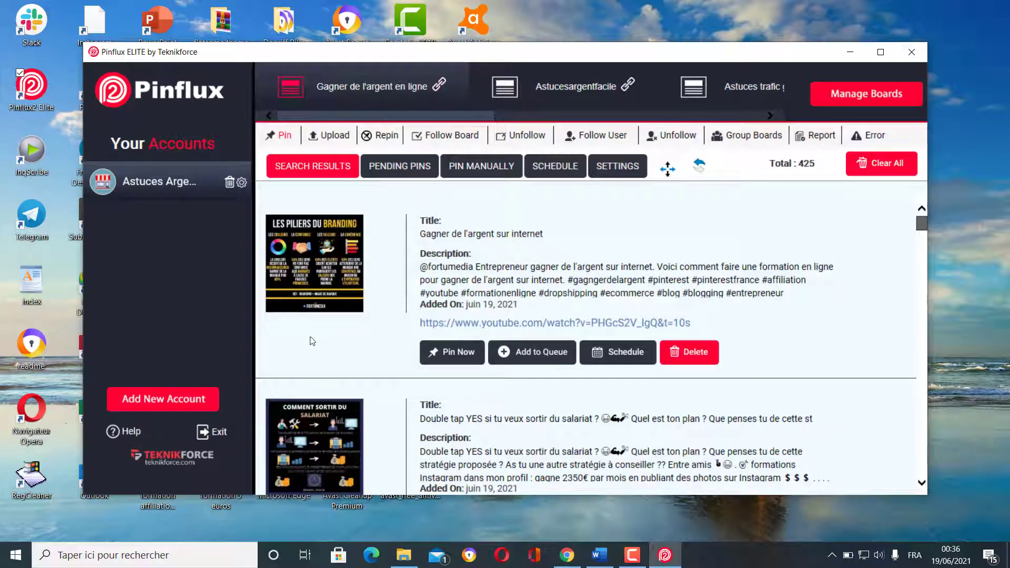
pyautogui.scroll(-2, 317, 332)
pyautogui.scroll(-4, 318, 334)
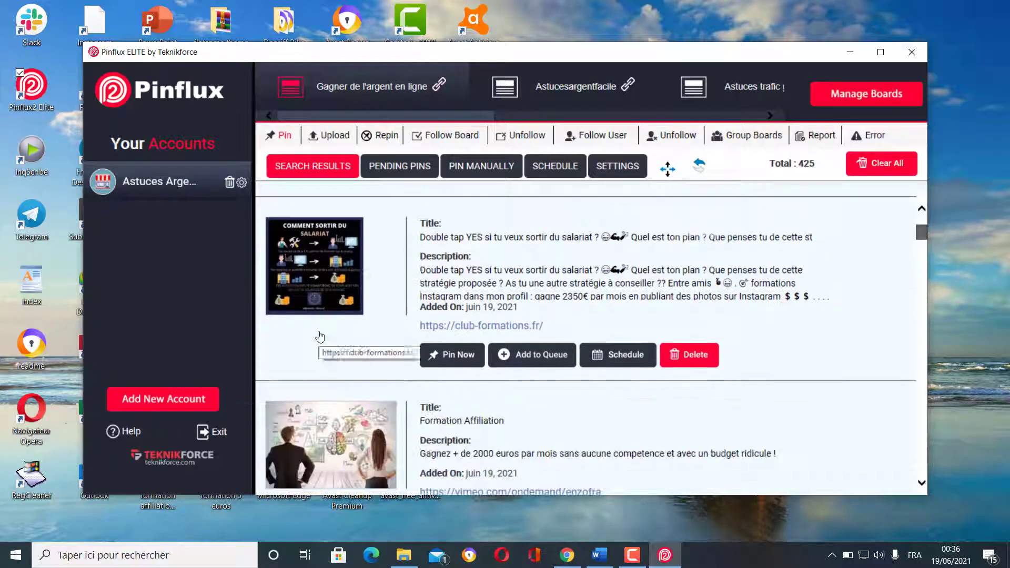
pyautogui.scroll(-10, 319, 335)
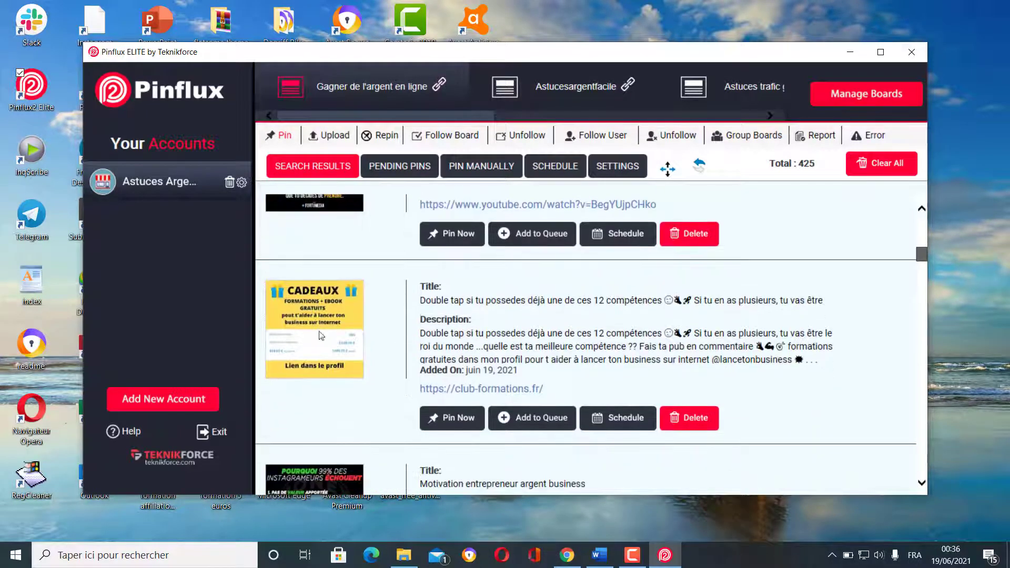
pyautogui.scroll(-9, 320, 337)
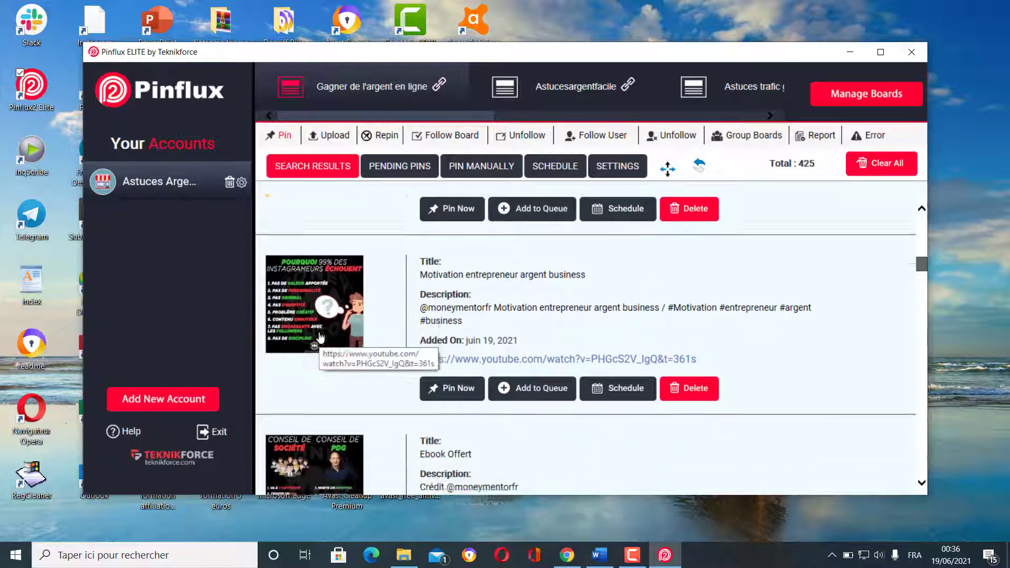
pyautogui.scroll(-1, 320, 337)
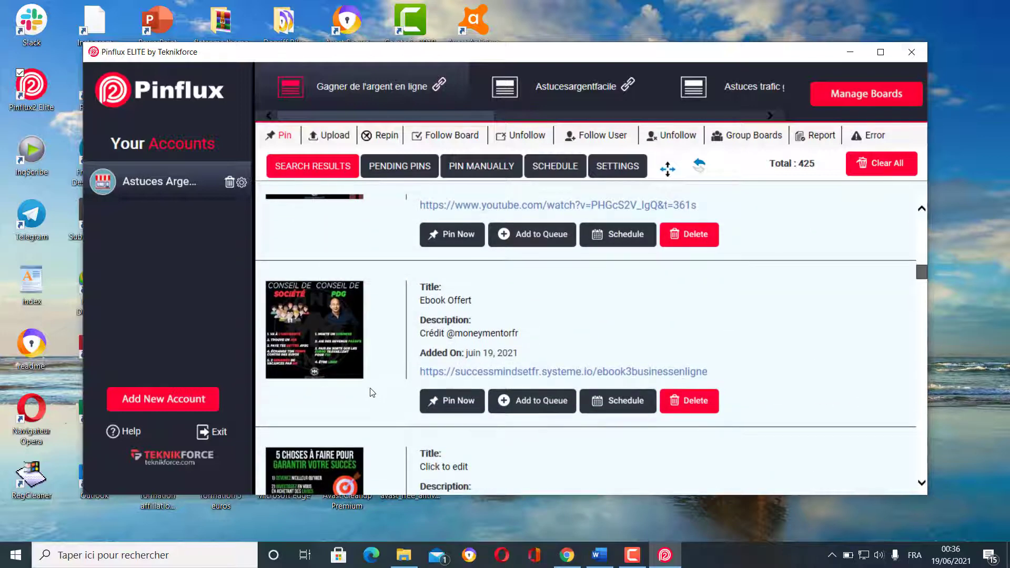
pyautogui.scroll(-1, 372, 392)
pyautogui.scroll(-9, 372, 392)
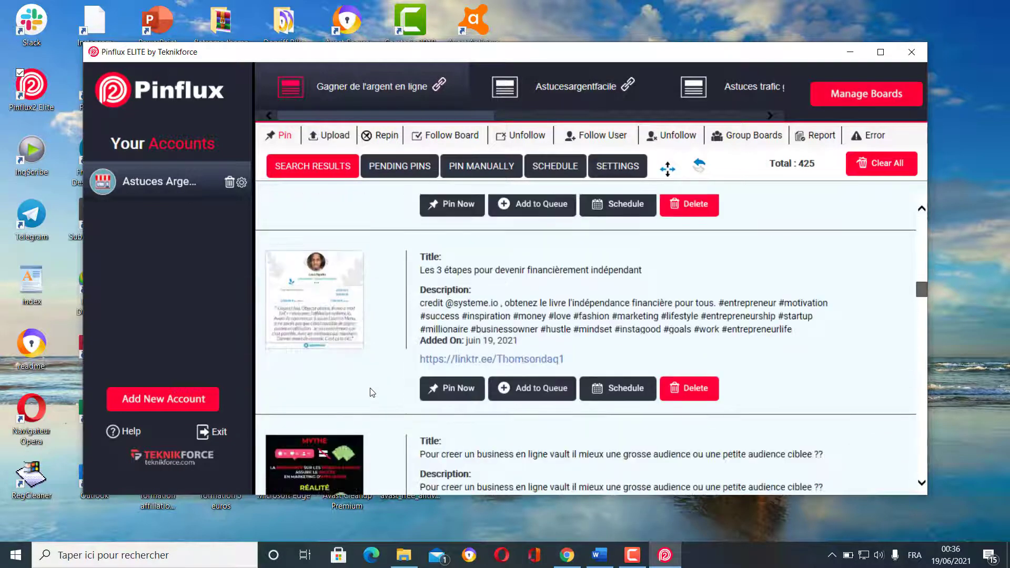
pyautogui.scroll(-5, 372, 391)
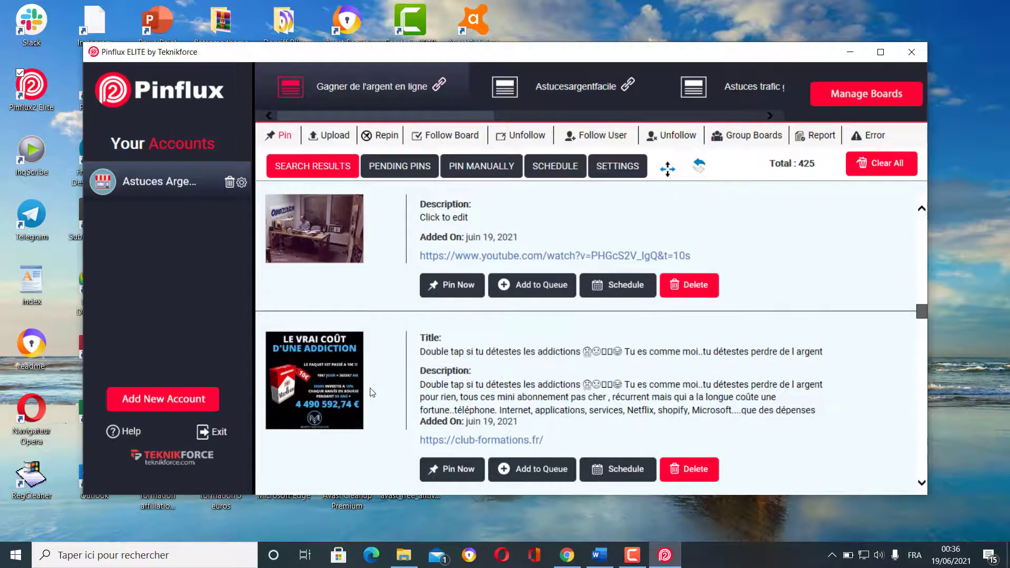
pyautogui.scroll(-6, 372, 392)
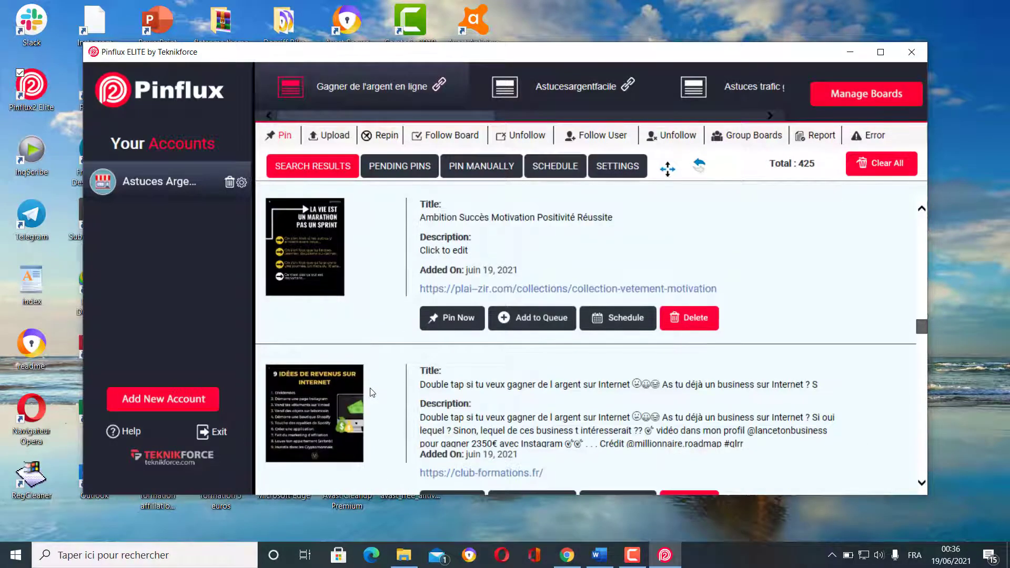
pyautogui.scroll(-2, 372, 392)
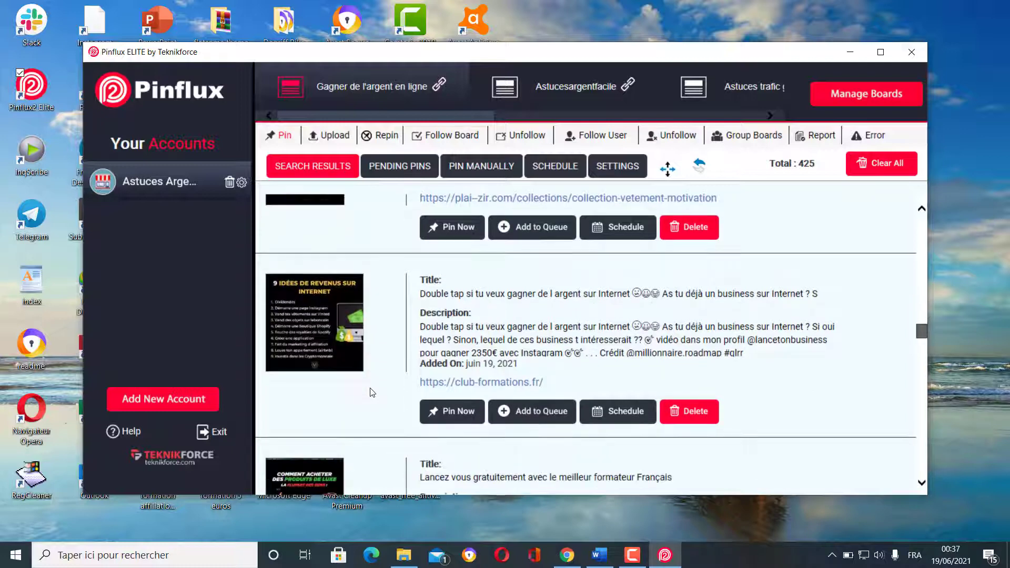
# - Clear the '9 idées de revenus sur Internet' pin's title and add it to the queue
pyautogui.click(517, 294)
pyautogui.hotkey('ctrl', 'a')
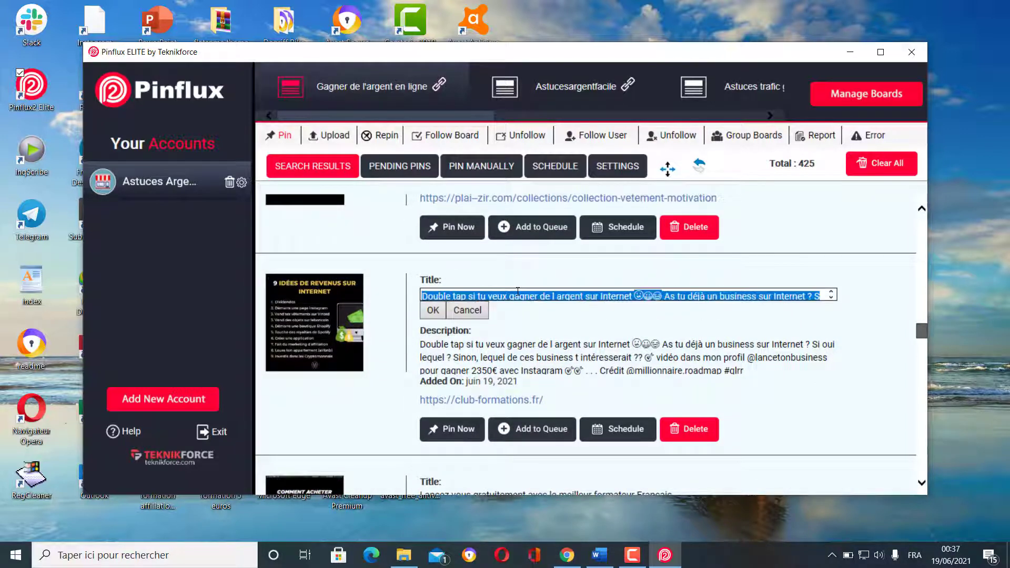
pyautogui.press('BackSpace')
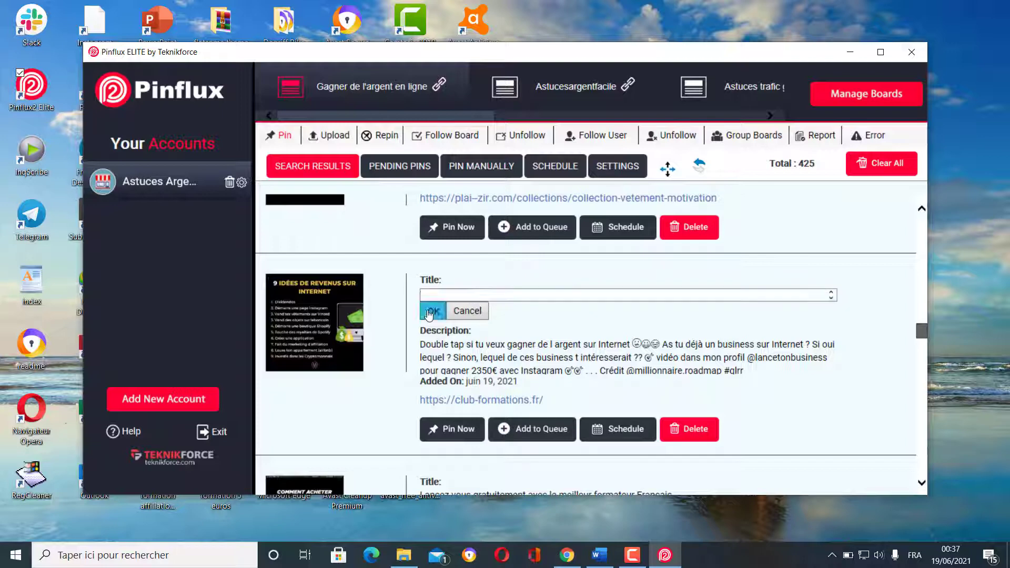
pyautogui.click(429, 311)
pyautogui.click(545, 410)
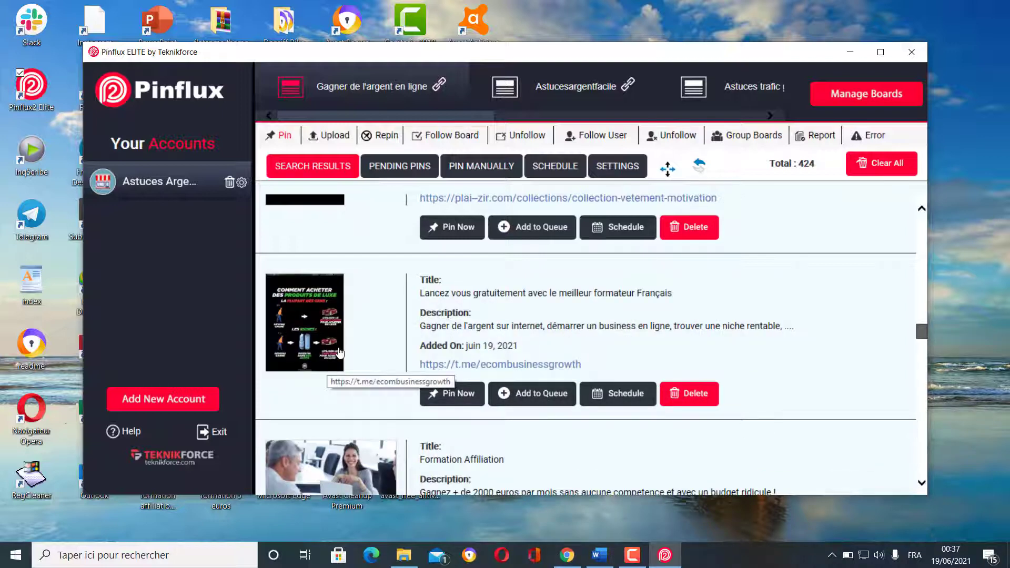
# - Queue the untitled earn-money-online pin further down the results
pyautogui.scroll(-3, 333, 347)
pyautogui.scroll(-6, 343, 371)
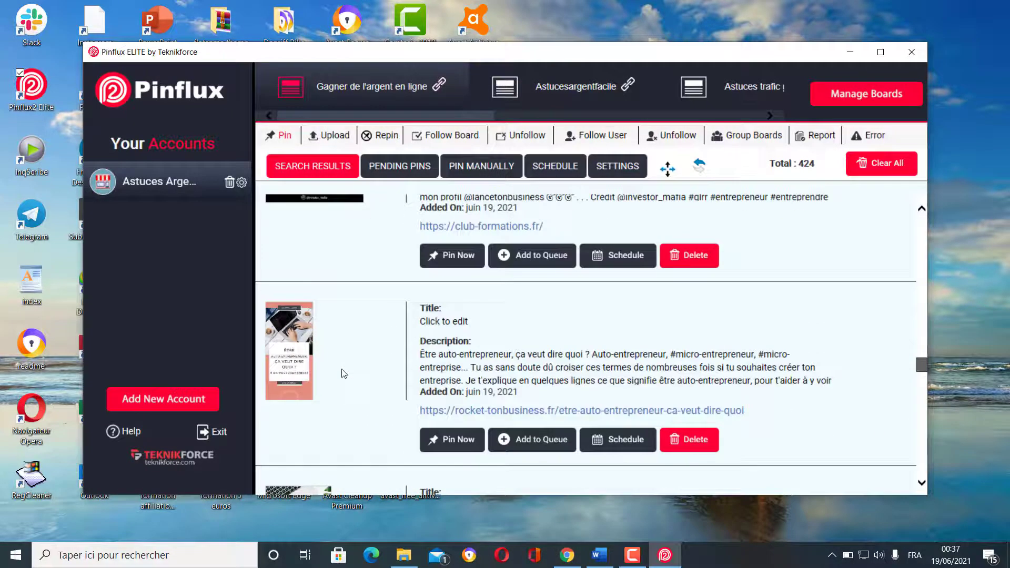
pyautogui.scroll(-3, 344, 373)
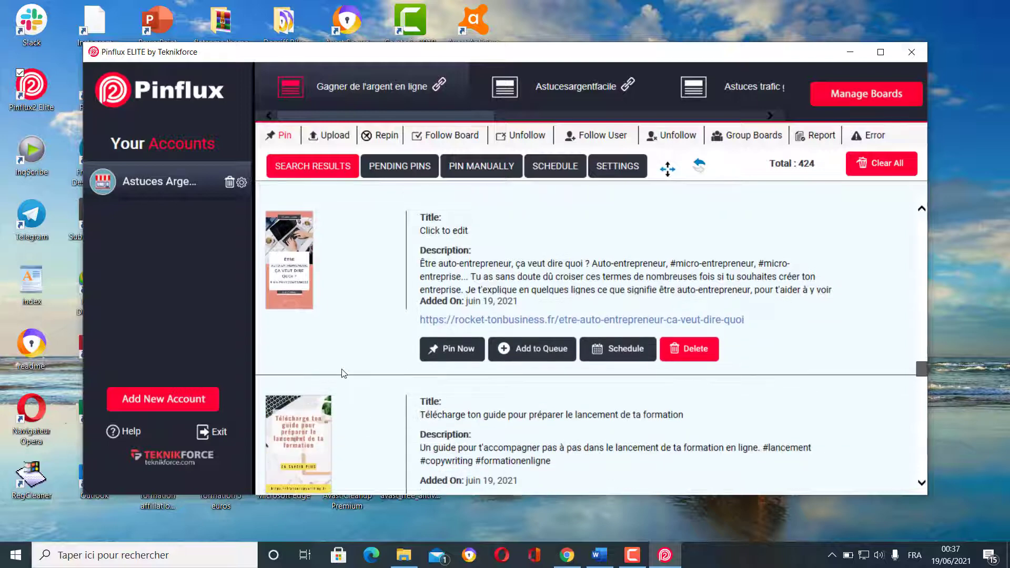
pyautogui.scroll(-6, 343, 373)
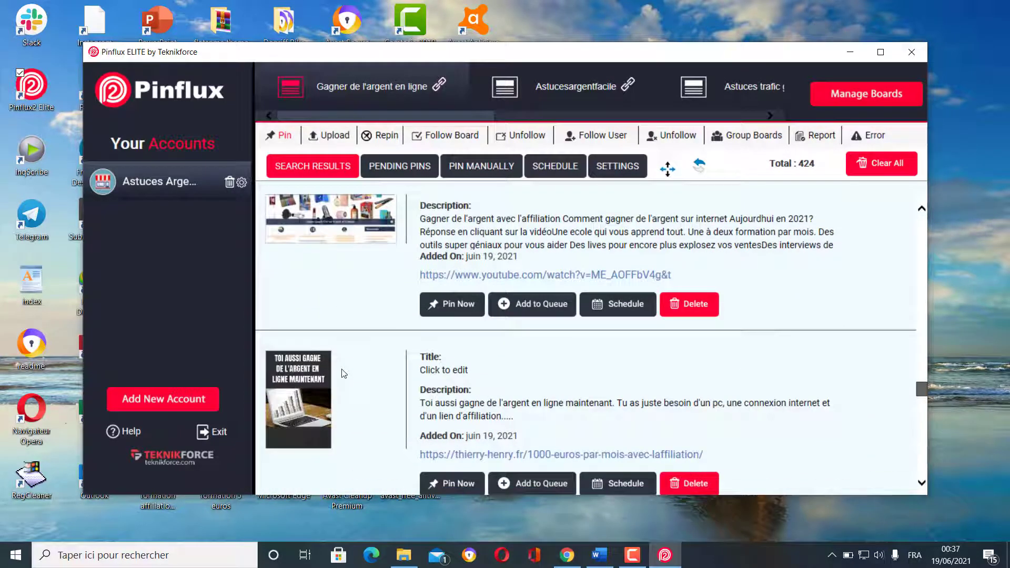
pyautogui.scroll(-1, 344, 373)
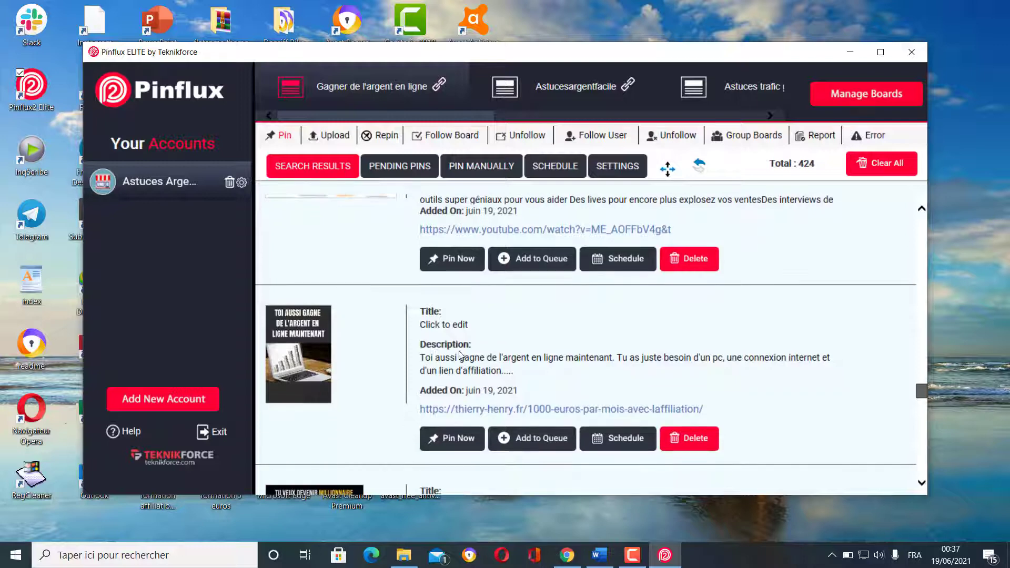
pyautogui.click(536, 440)
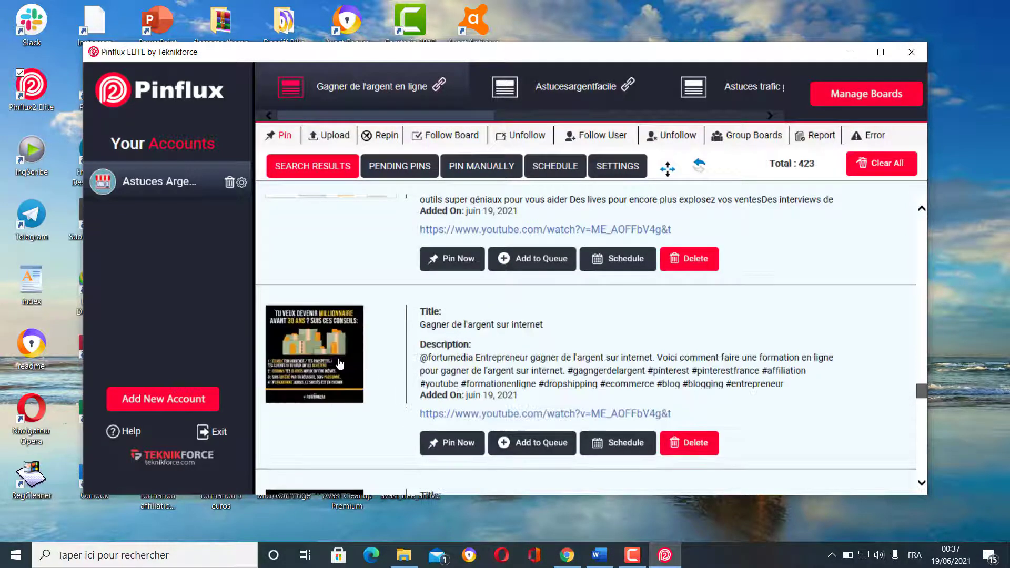
# - Queue the untitled 1TPE affiliation pin, leaving 422 results
pyautogui.scroll(-4, 341, 366)
pyautogui.scroll(-1, 339, 364)
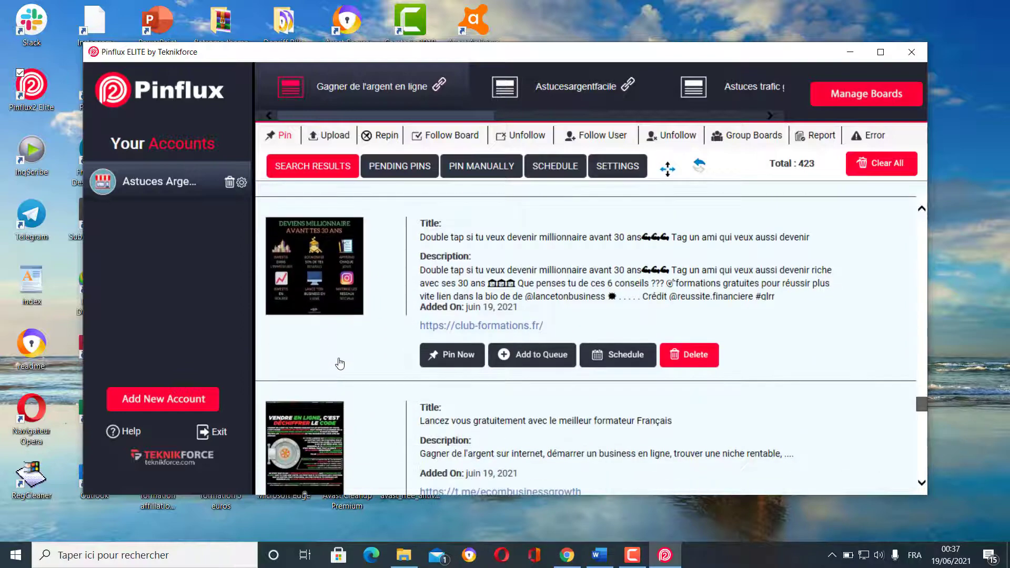
pyautogui.scroll(-9, 339, 359)
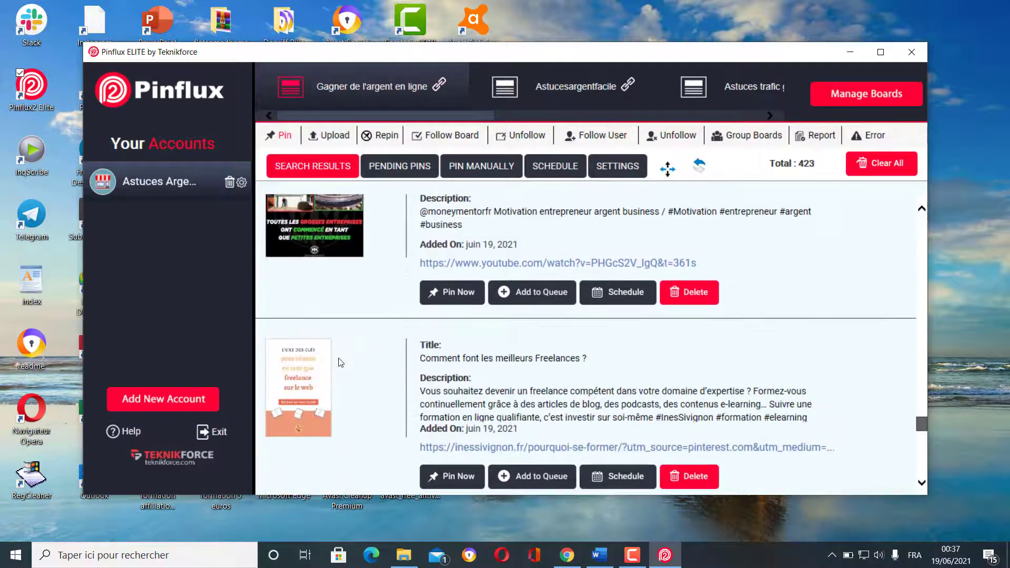
pyautogui.scroll(-4, 340, 363)
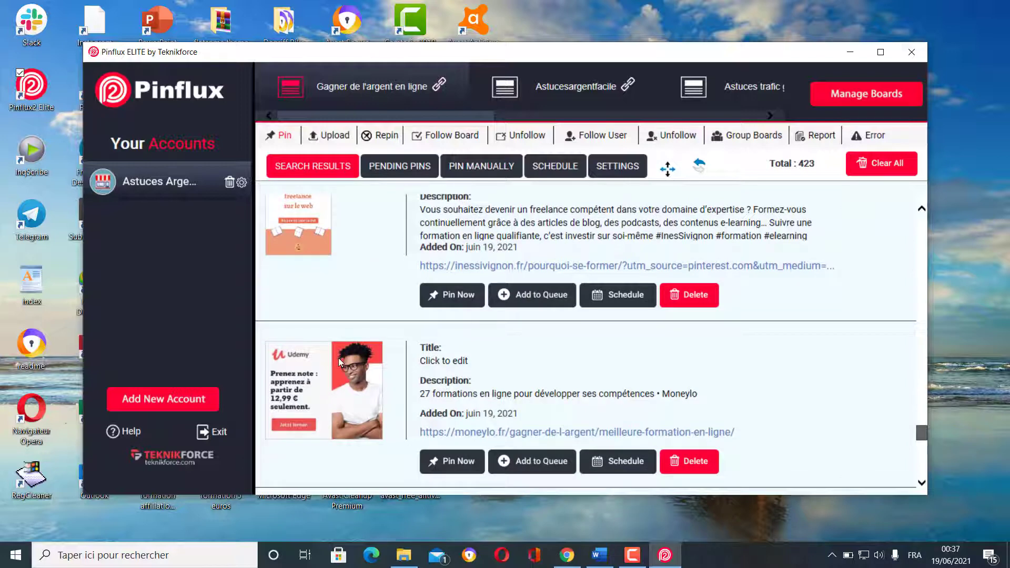
pyautogui.scroll(-4, 339, 357)
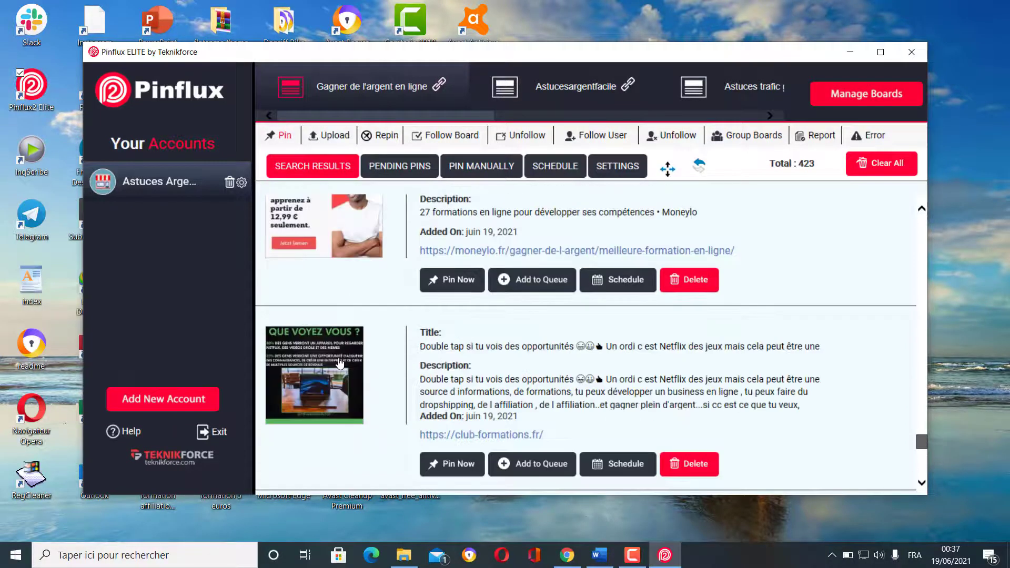
pyautogui.scroll(-4, 339, 363)
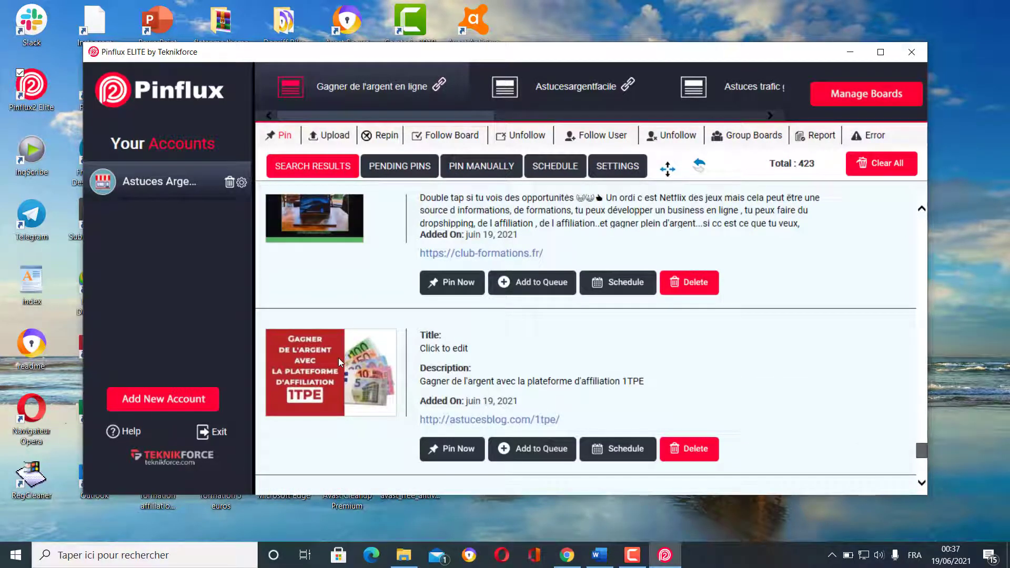
pyautogui.scroll(-1, 339, 357)
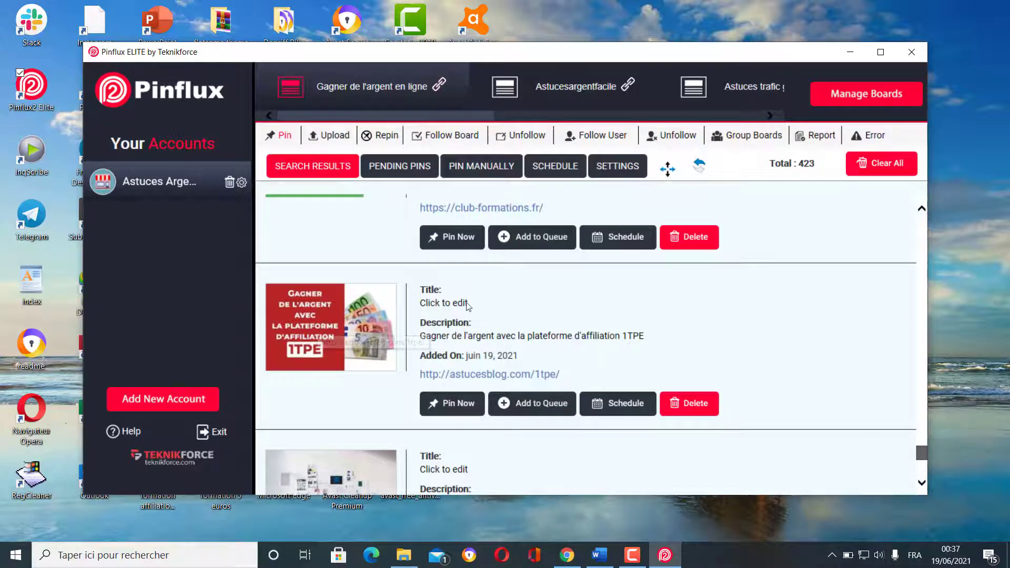
pyautogui.click(546, 406)
pyautogui.scroll(-5, 367, 365)
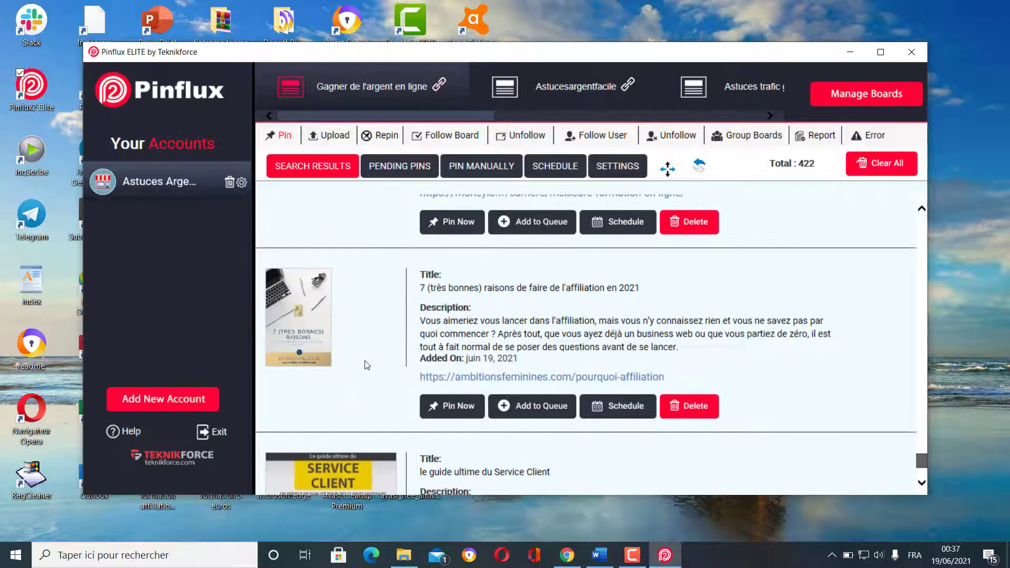
pyautogui.scroll(-1, 366, 364)
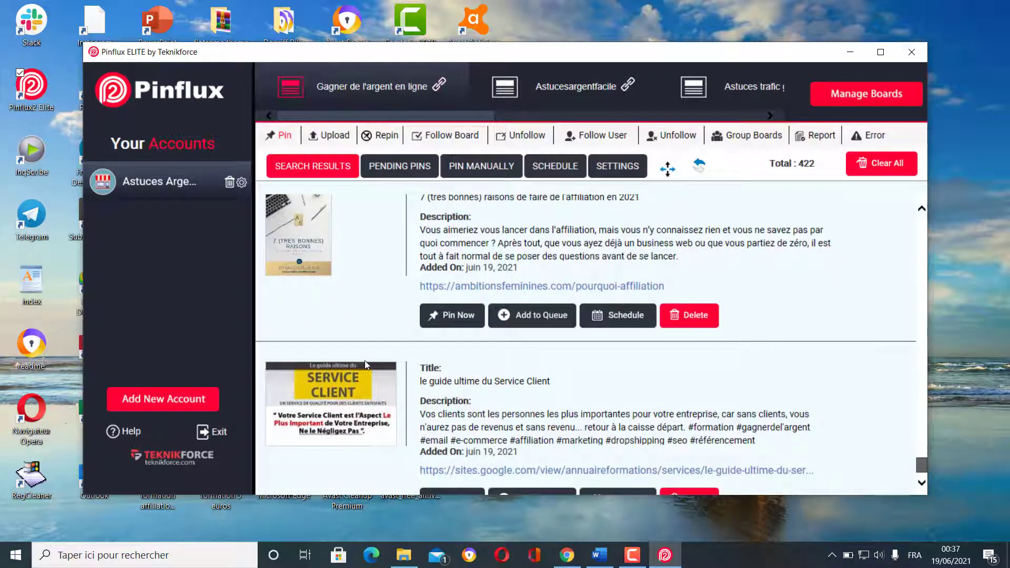
pyautogui.scroll(-2, 366, 364)
pyautogui.scroll(-1, 367, 364)
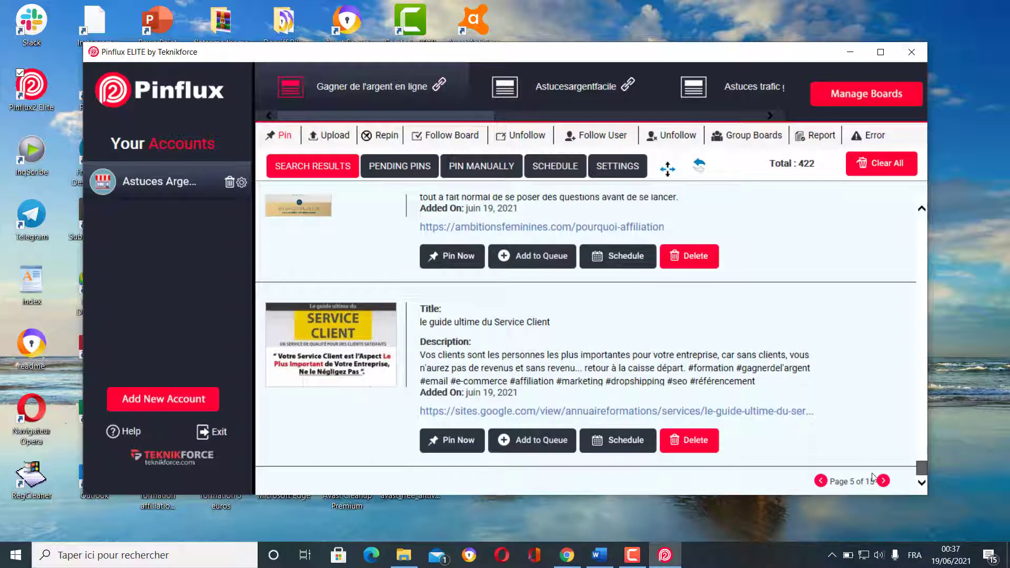
# - Go to the next results page and scroll down to the 'Affiliation Marketing' pin
pyautogui.click(884, 481)
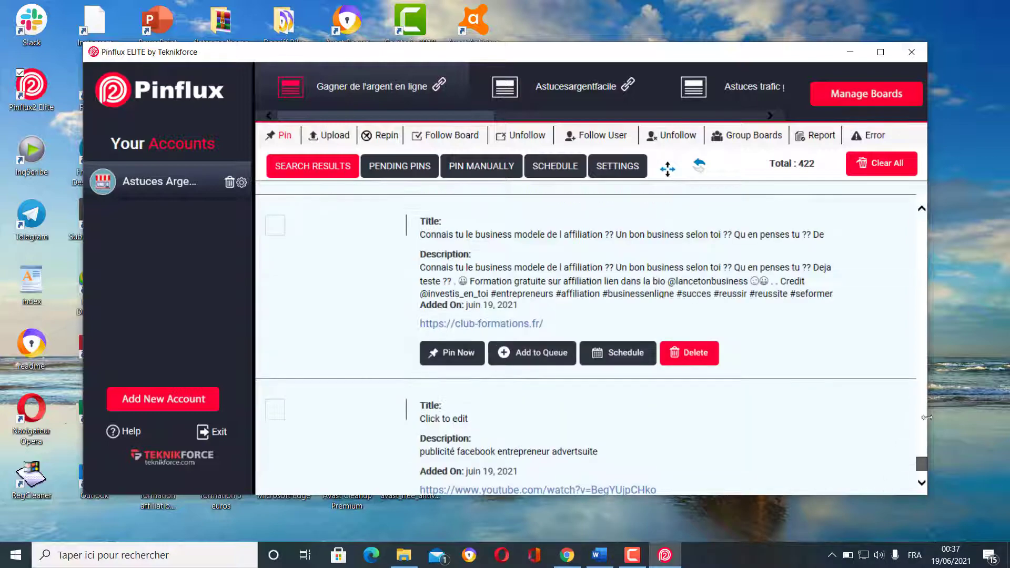
pyautogui.moveTo(920, 463); pyautogui.dragTo(917, 213)
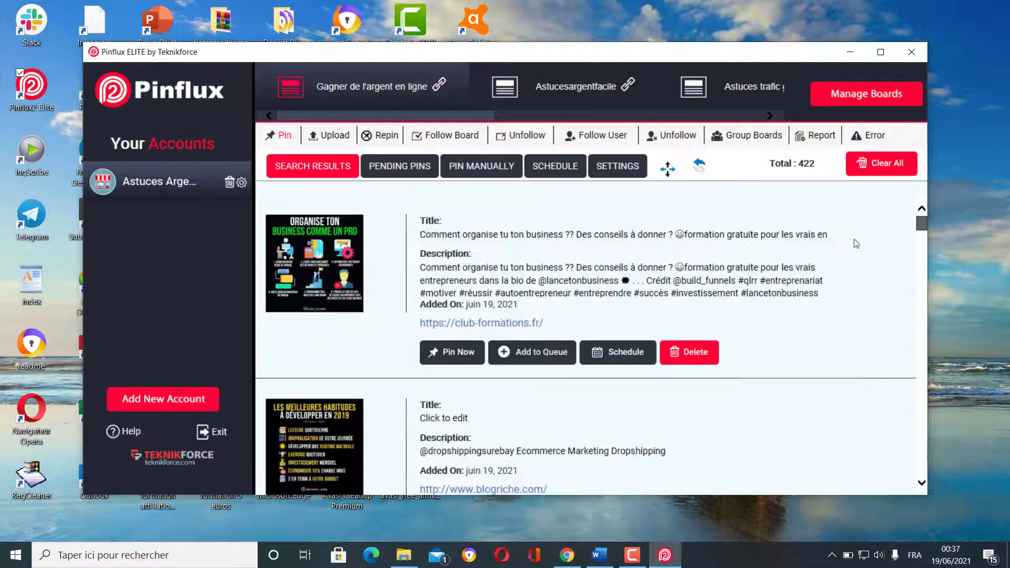
pyautogui.scroll(-3, 352, 342)
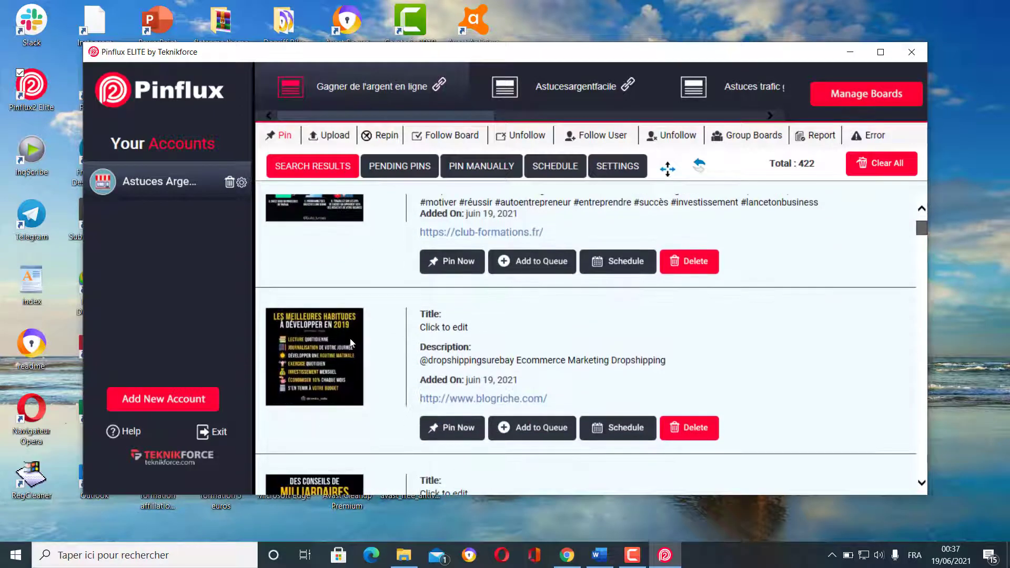
pyautogui.scroll(-4, 350, 343)
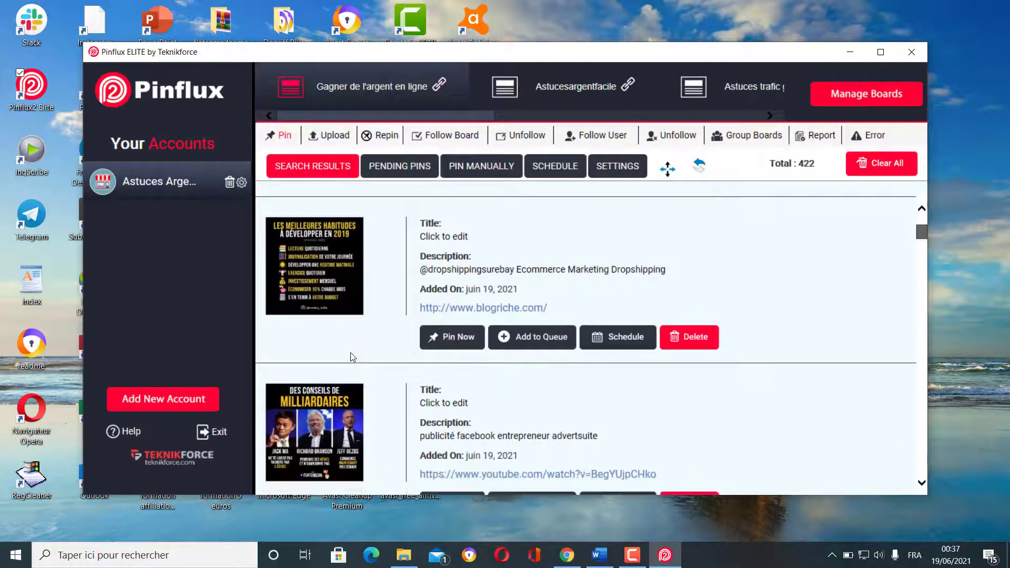
pyautogui.scroll(-12, 350, 357)
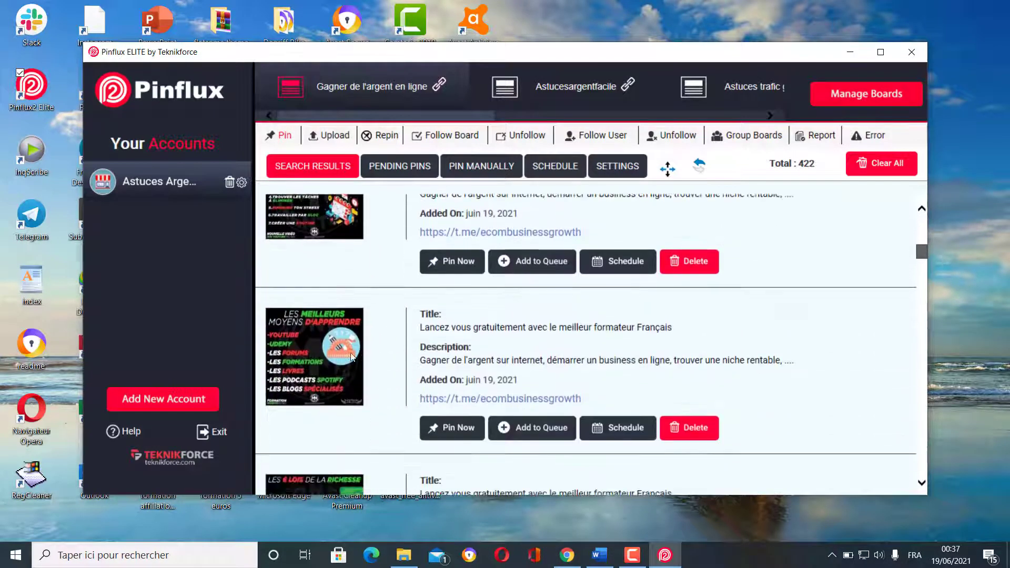
pyautogui.scroll(-10, 351, 353)
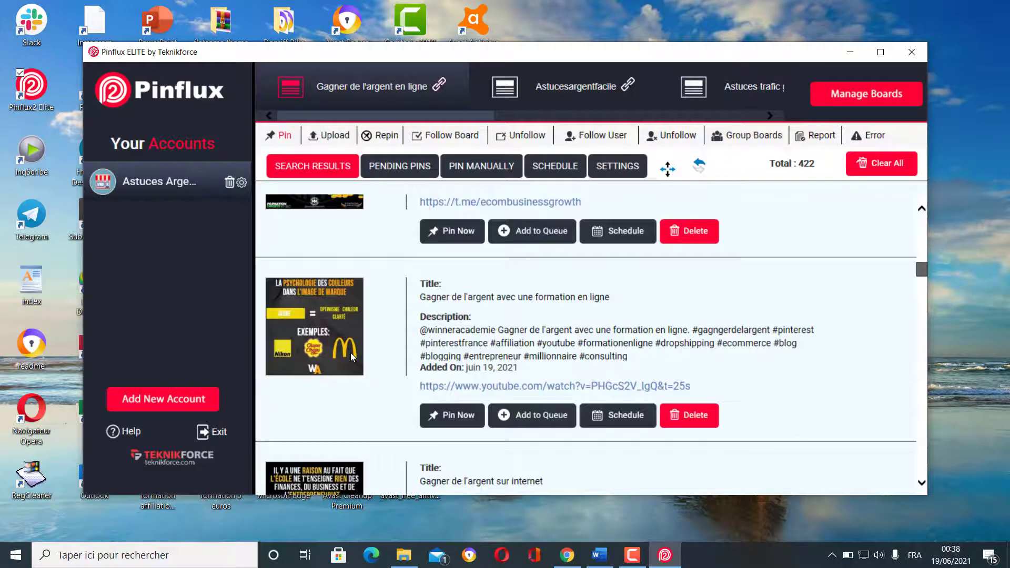
pyautogui.scroll(-4, 348, 339)
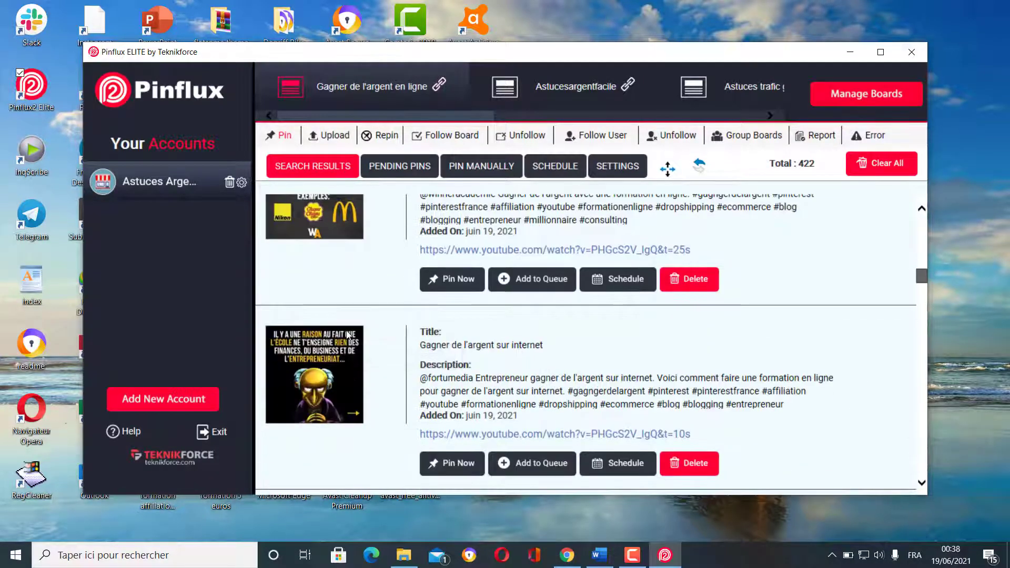
pyautogui.scroll(-7, 351, 399)
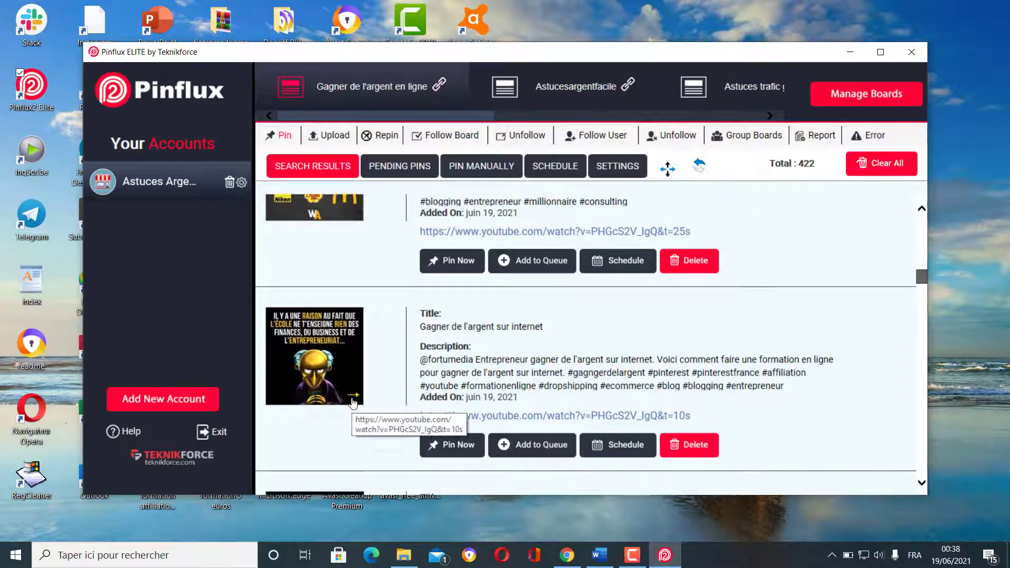
pyautogui.scroll(-7, 336, 385)
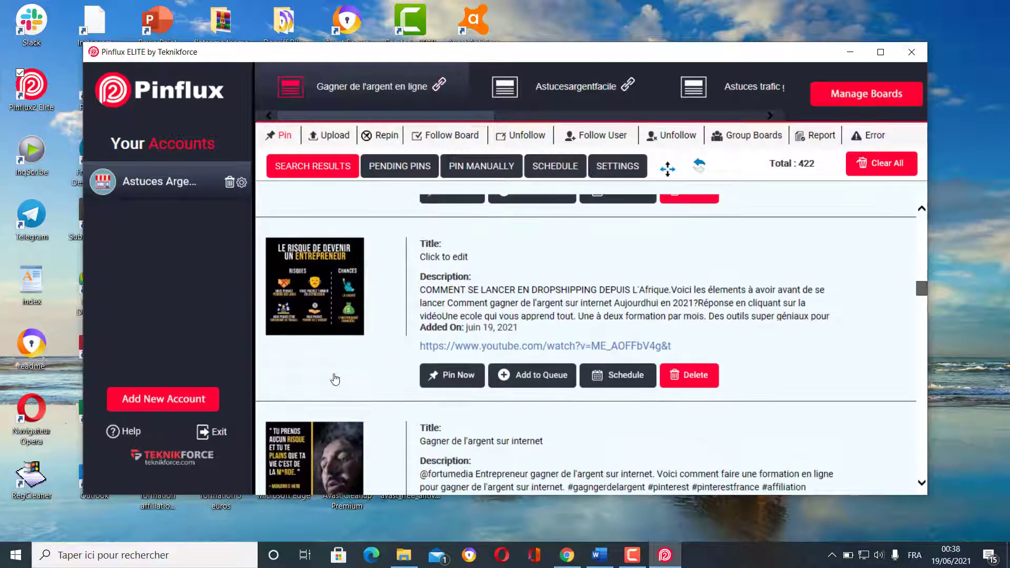
pyautogui.scroll(-3, 335, 378)
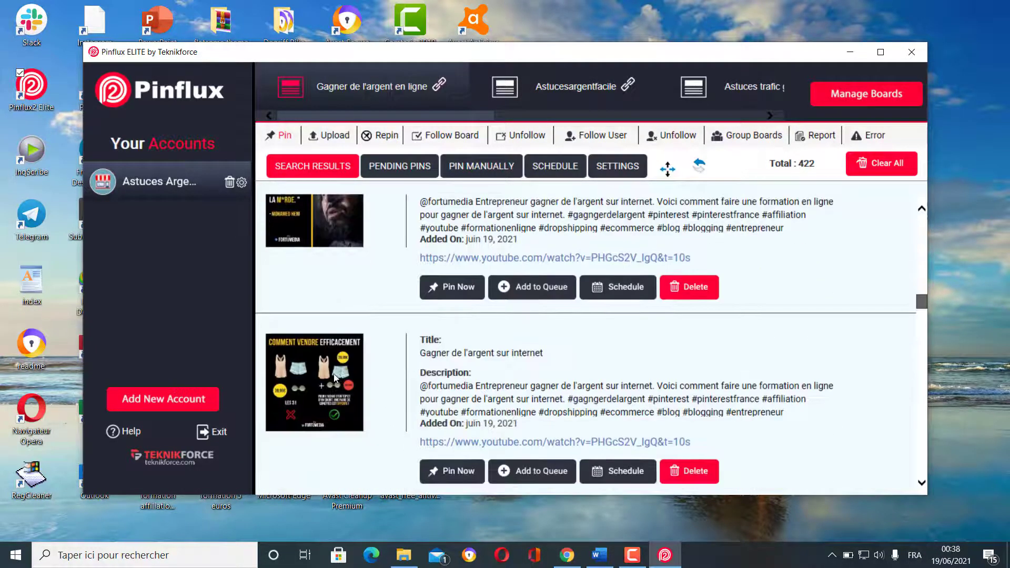
pyautogui.scroll(-12, 334, 376)
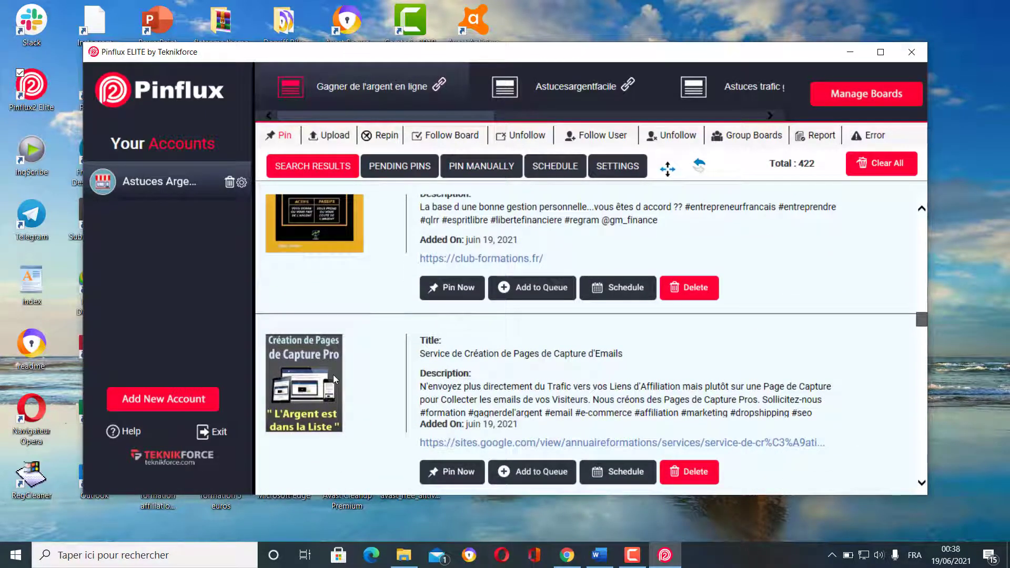
pyautogui.scroll(-9, 333, 375)
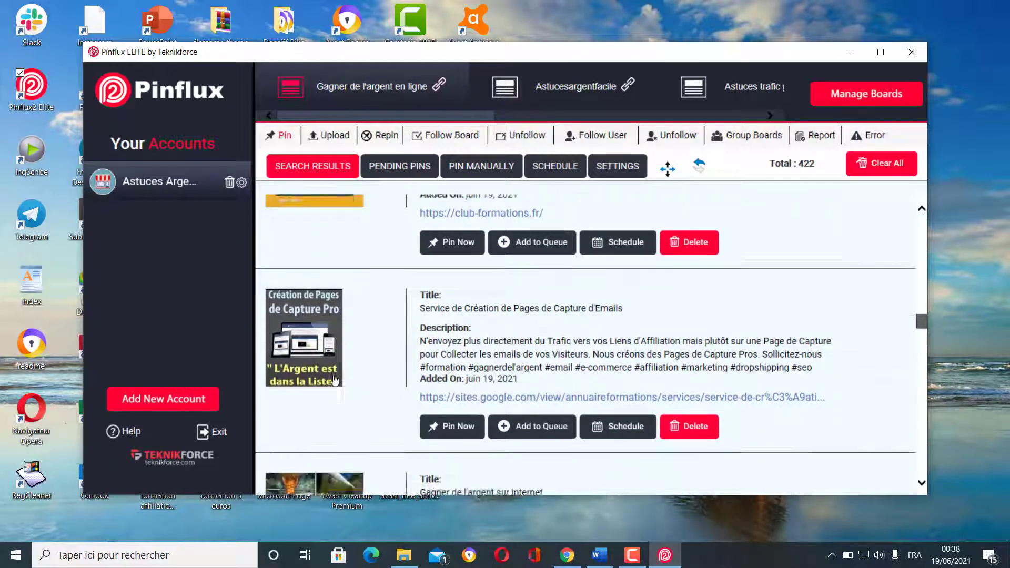
pyautogui.scroll(-10, 336, 379)
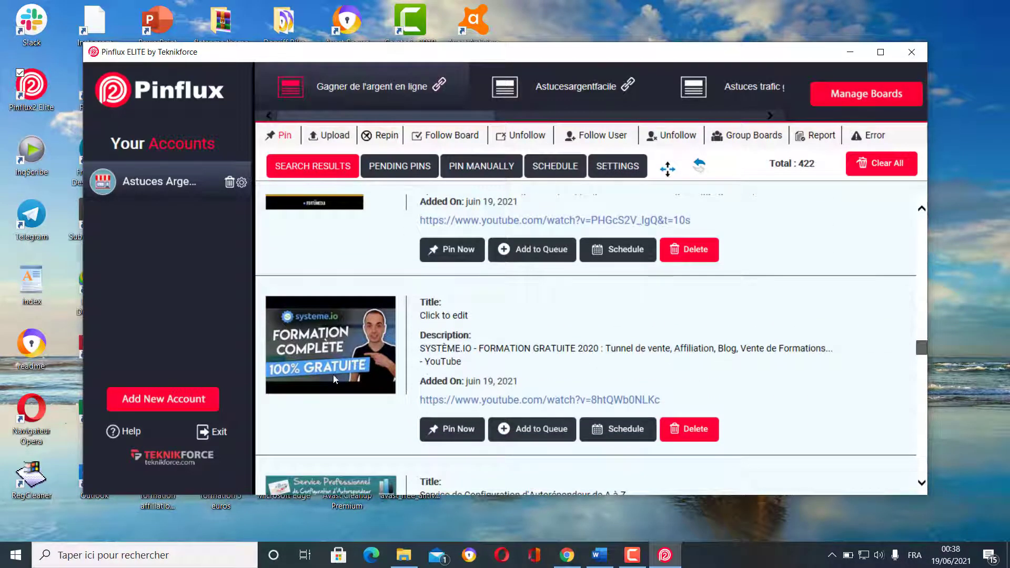
pyautogui.scroll(-10, 333, 377)
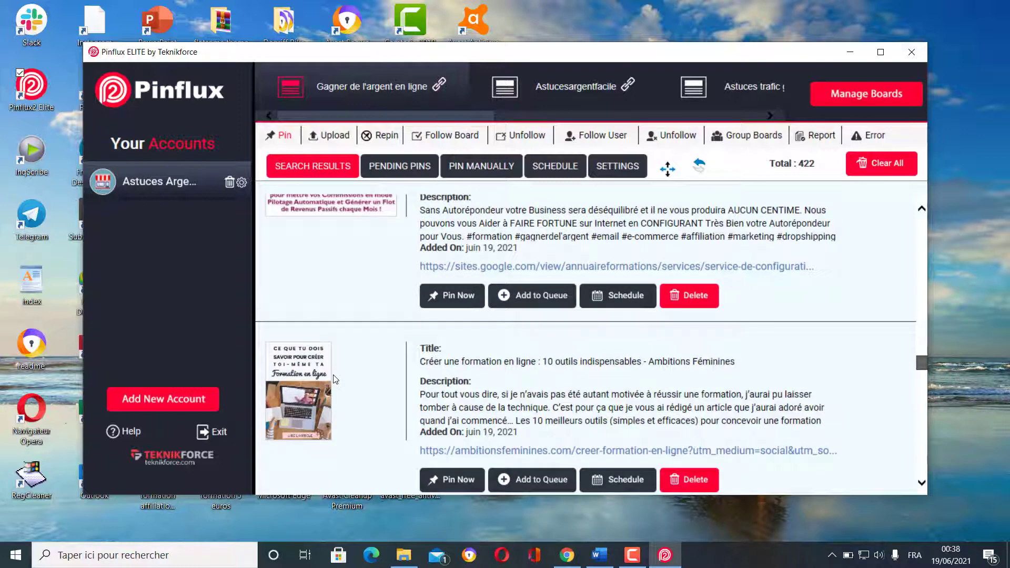
pyautogui.scroll(-2, 334, 379)
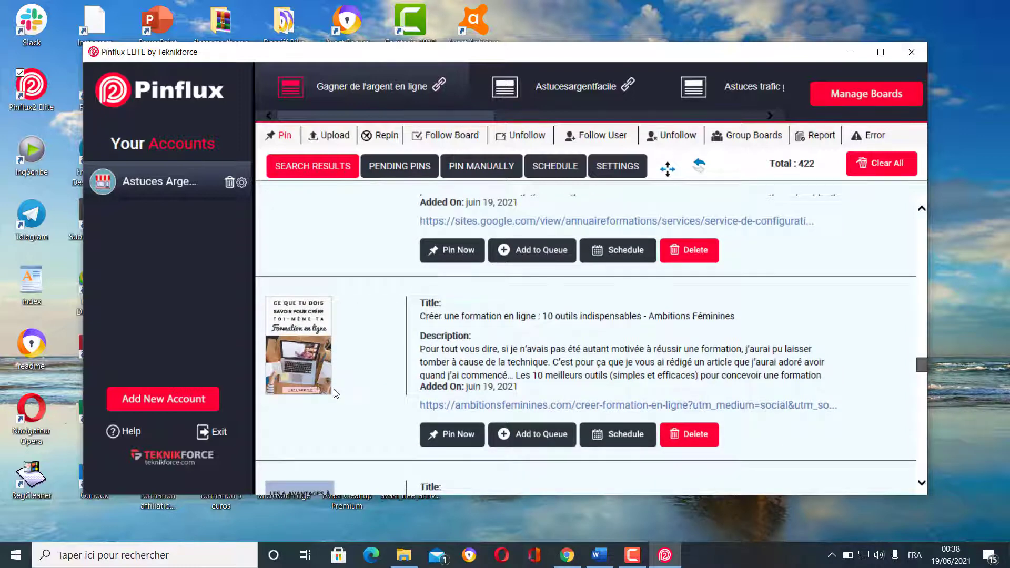
pyautogui.scroll(-6, 335, 393)
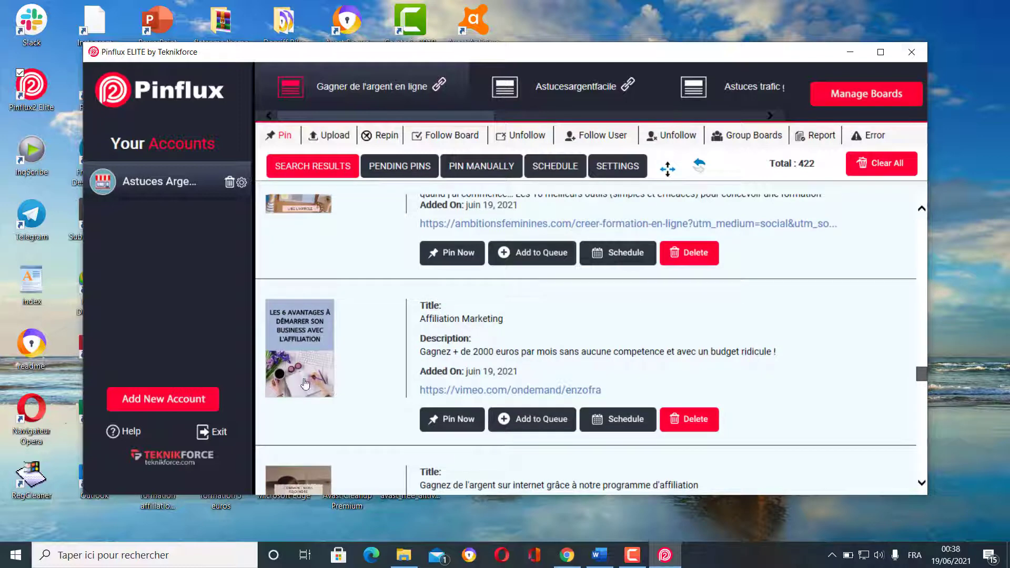
# - Clear the Affiliation Marketing pin's title and add it to the queue
pyautogui.click(494, 319)
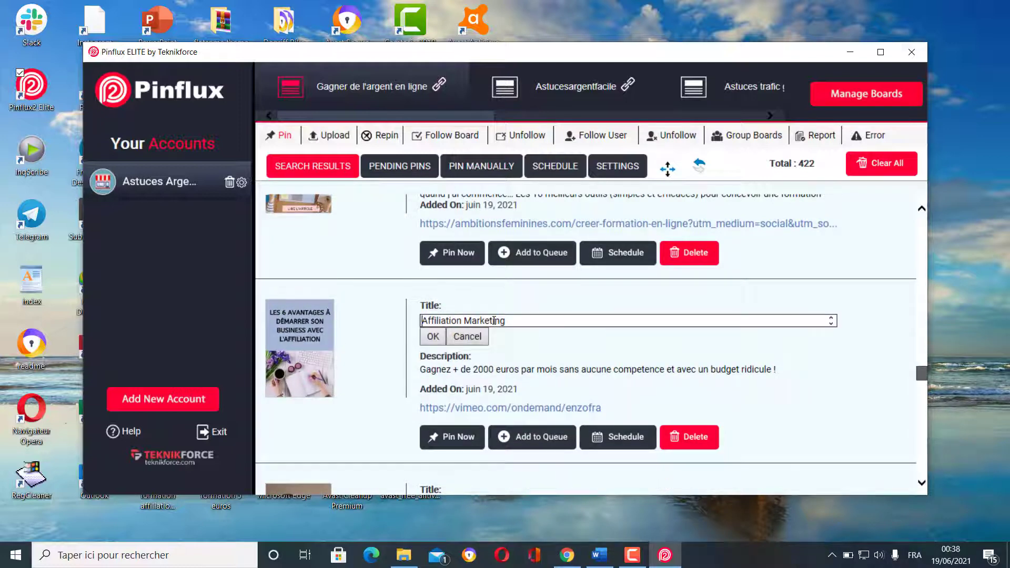
pyautogui.hotkey('ctrl', 'a')
pyautogui.press('BackSpace')
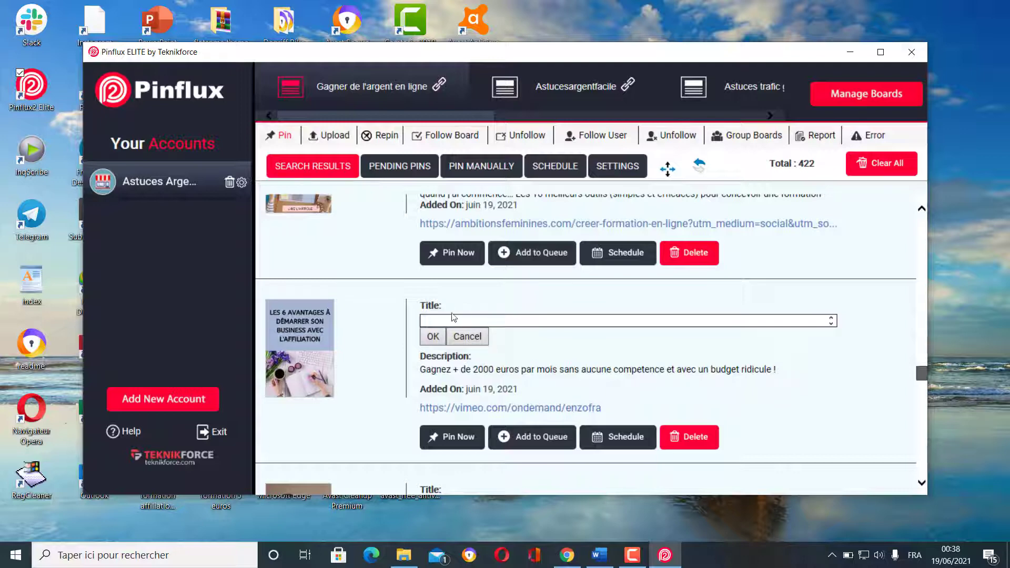
pyautogui.click(433, 336)
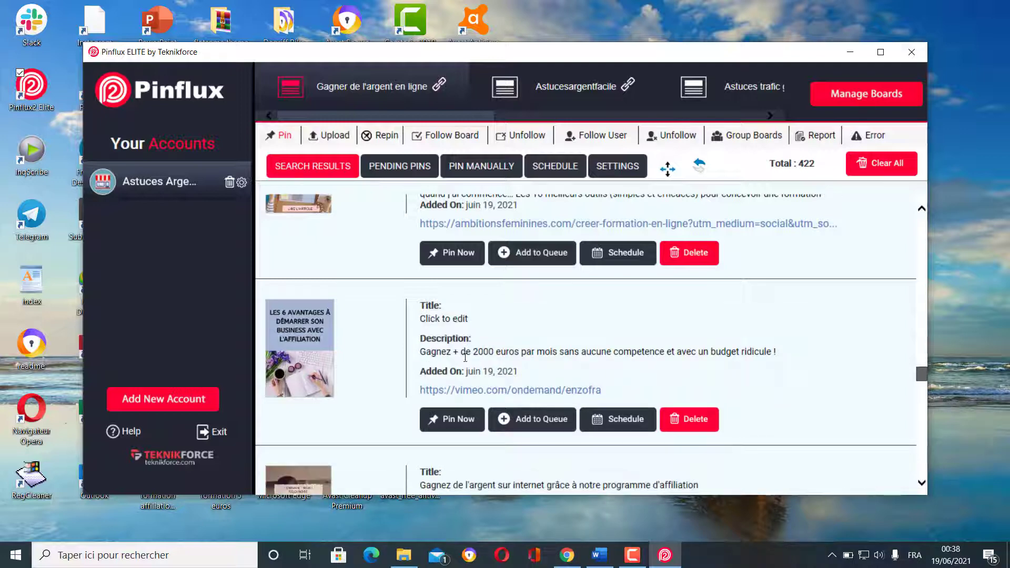
pyautogui.click(550, 423)
# - Clear the systeme.io free-training pin's title and add it to the queue
pyautogui.scroll(-3, 368, 408)
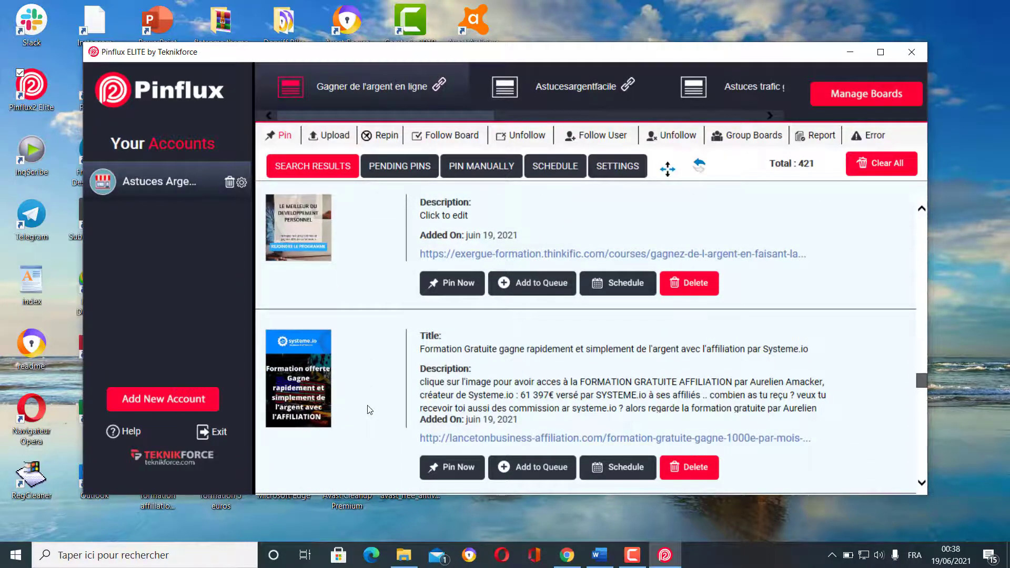
pyautogui.click(484, 347)
pyautogui.hotkey('ctrl', 'a')
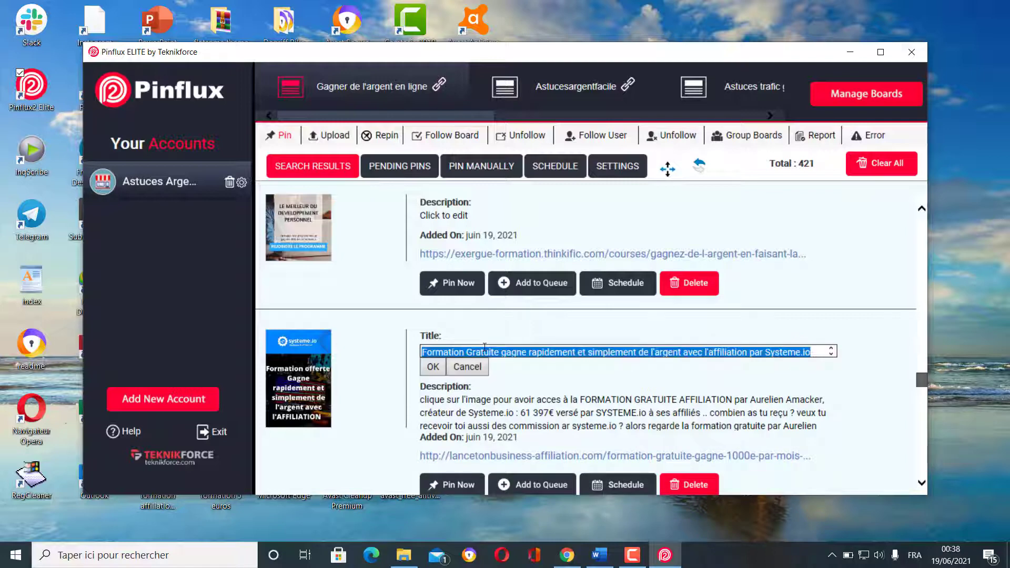
pyautogui.press('BackSpace')
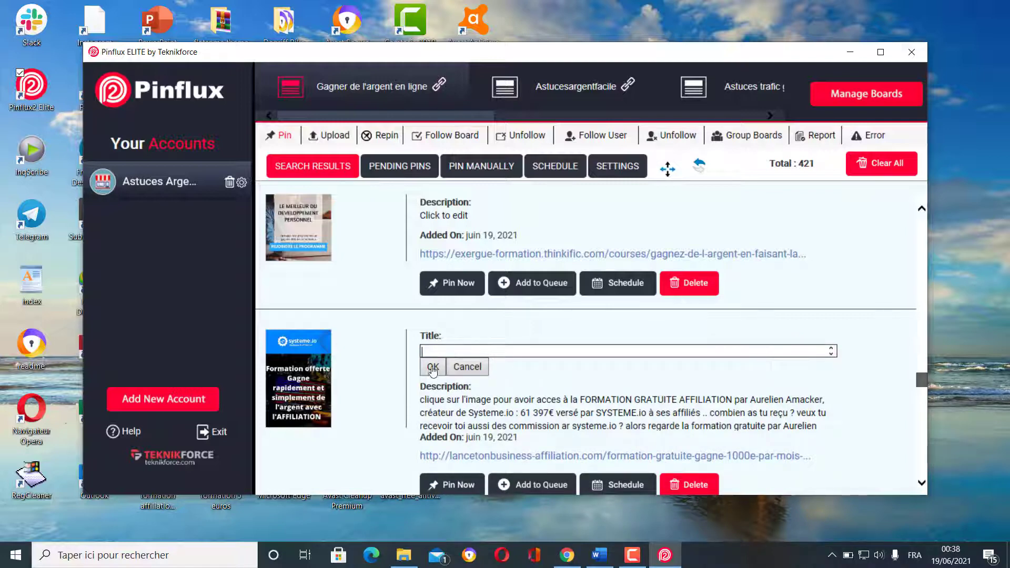
pyautogui.click(433, 367)
pyautogui.scroll(-1, 620, 400)
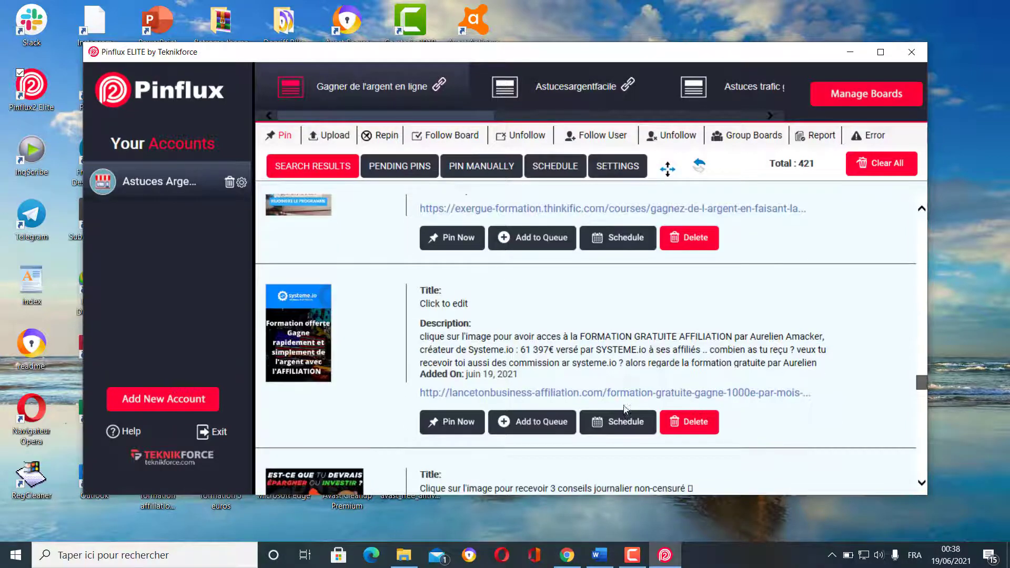
pyautogui.click(542, 421)
# - Clear the Devenir affilié pin's title and add it to the queue
pyautogui.scroll(-2, 343, 305)
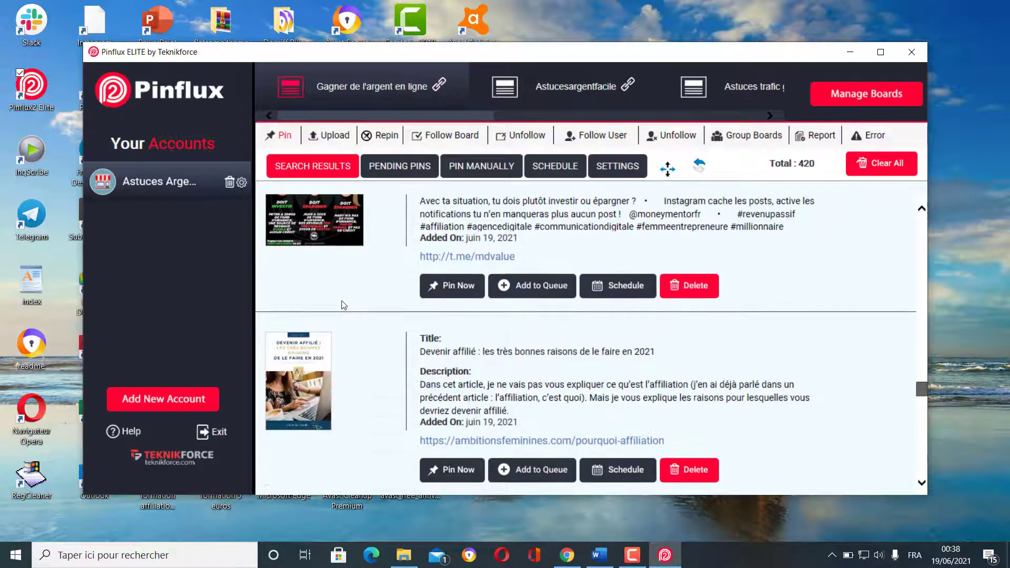
pyautogui.scroll(-1, 343, 305)
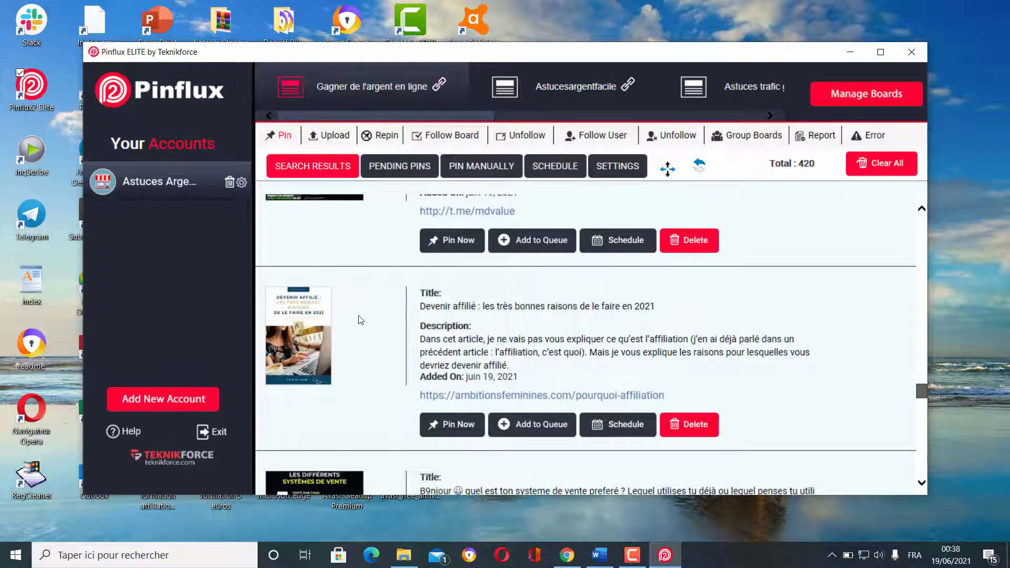
pyautogui.click(489, 306)
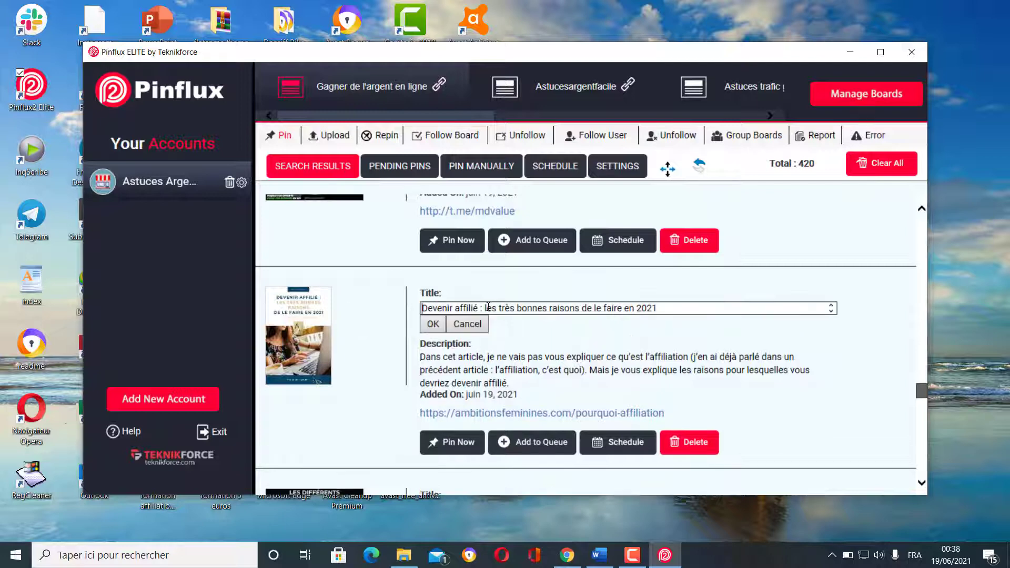
pyautogui.hotkey('ctrl', 'a')
pyautogui.press('BackSpace')
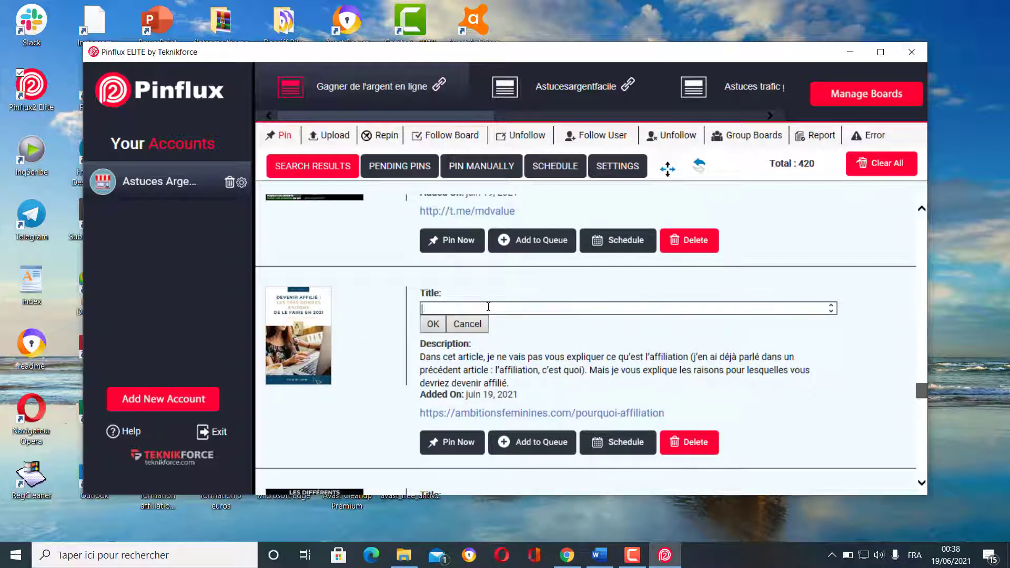
pyautogui.click(432, 323)
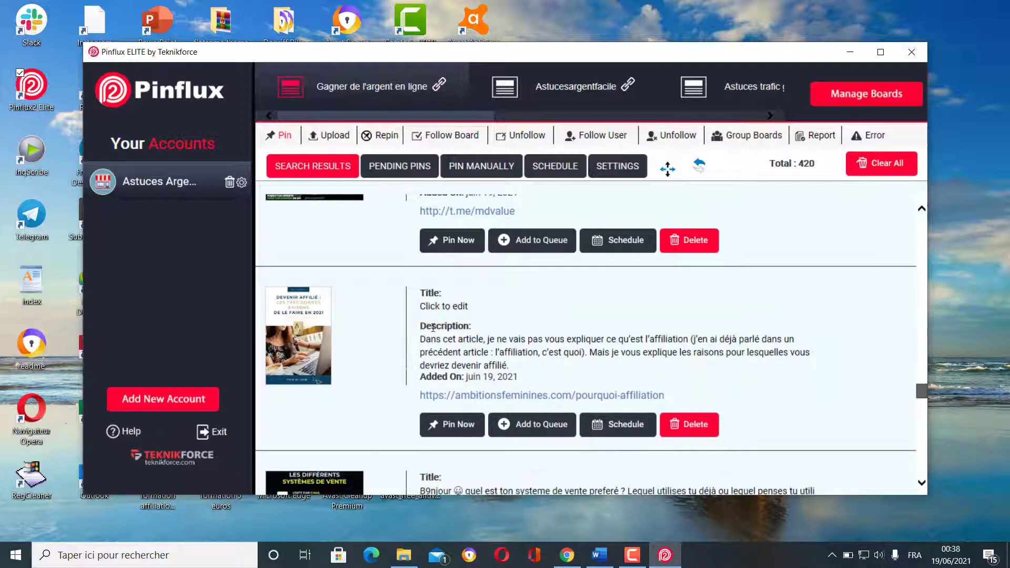
pyautogui.click(539, 433)
# - Blank the title of the 'Connais tu le business modele de l affiliation' pin
pyautogui.scroll(-2, 376, 400)
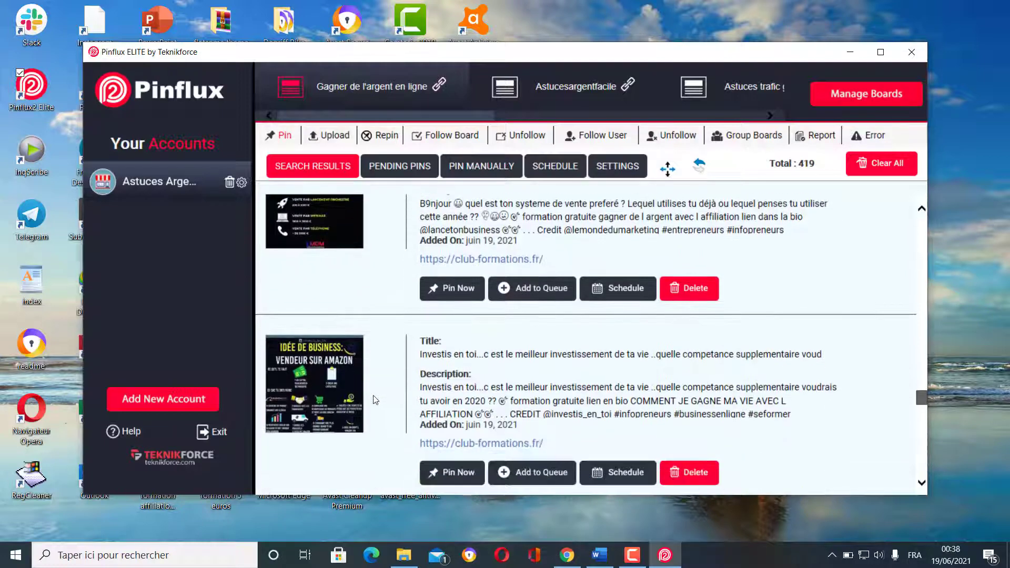
pyautogui.scroll(-4, 373, 400)
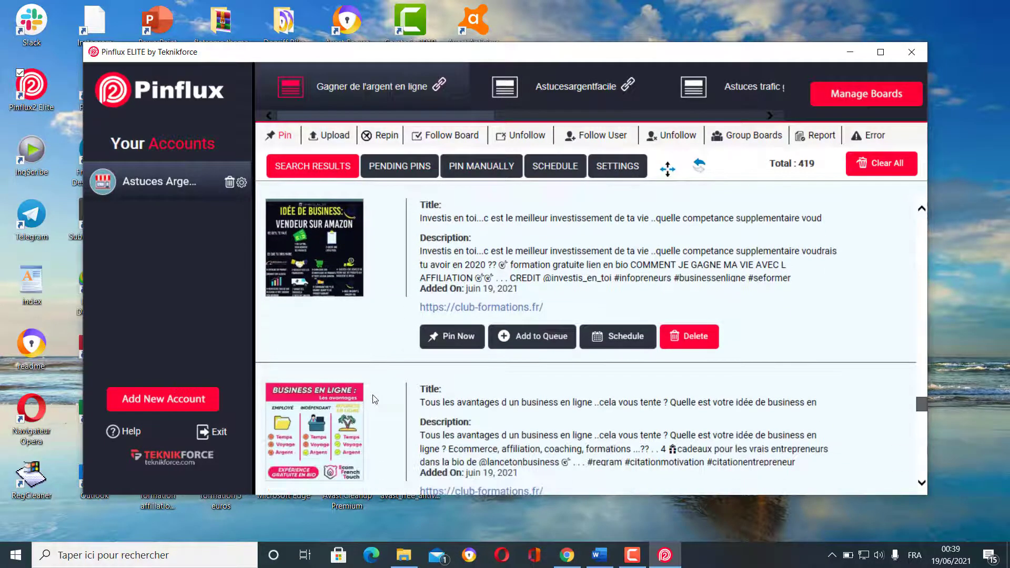
pyautogui.scroll(-7, 374, 398)
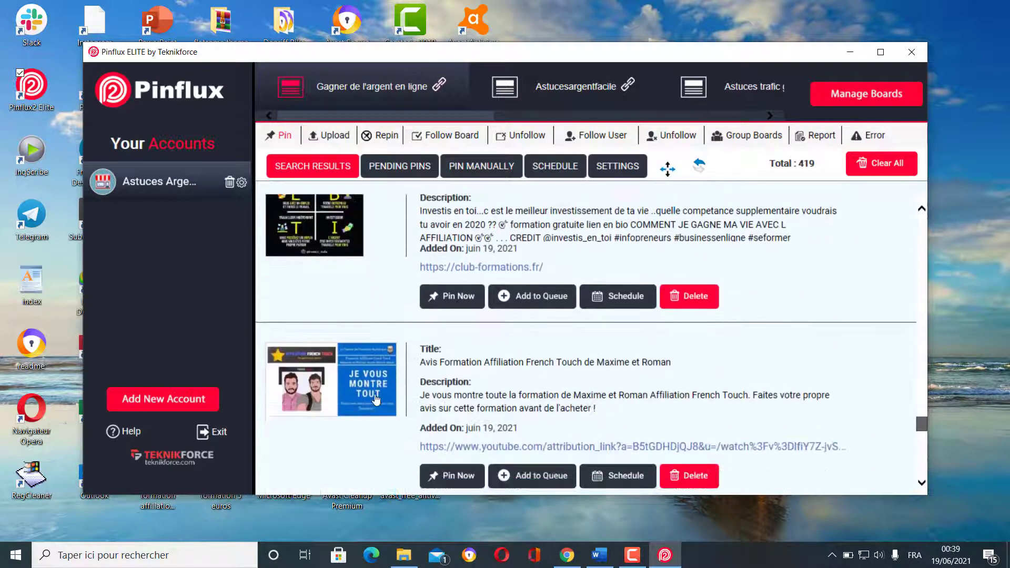
pyautogui.scroll(-3, 377, 398)
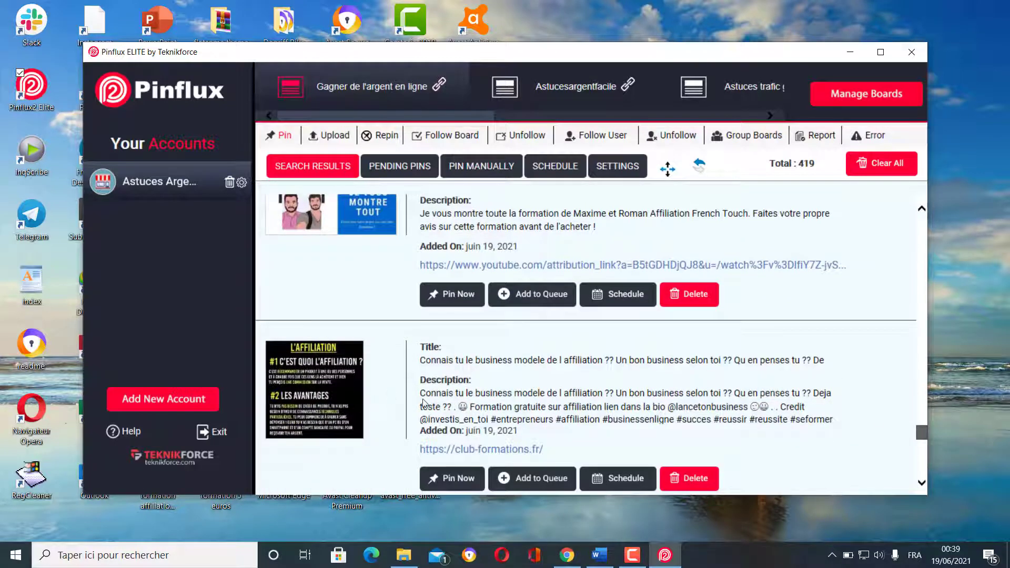
pyautogui.click(512, 362)
pyautogui.hotkey('ctrl', 'a')
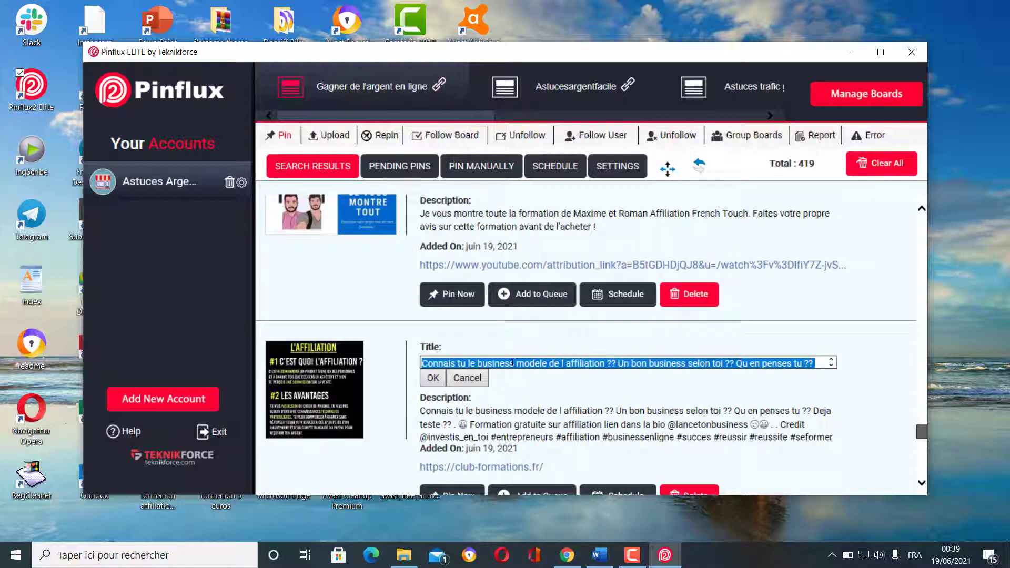
pyautogui.press('BackSpace')
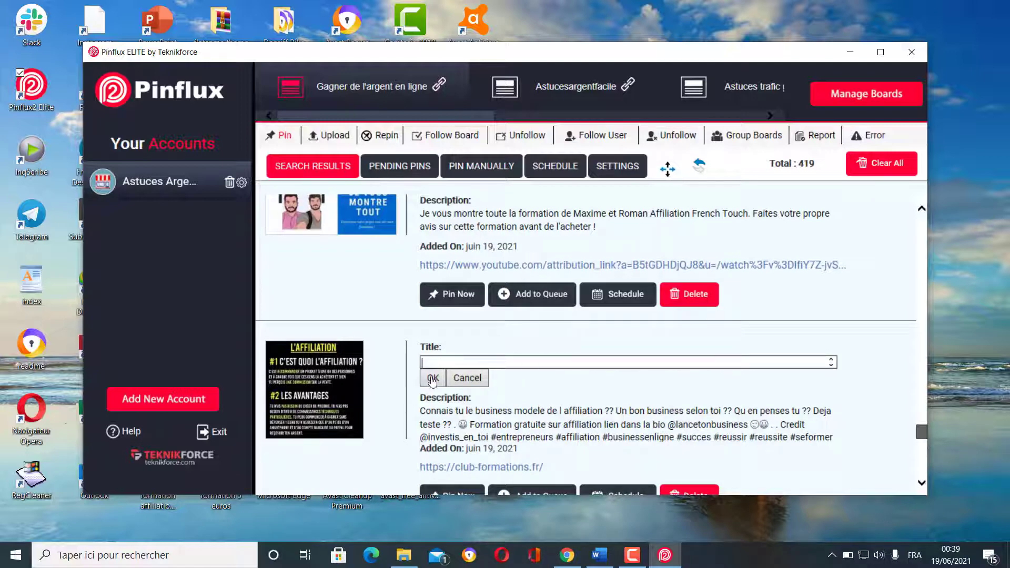
pyautogui.click(432, 378)
pyautogui.scroll(-1, 544, 476)
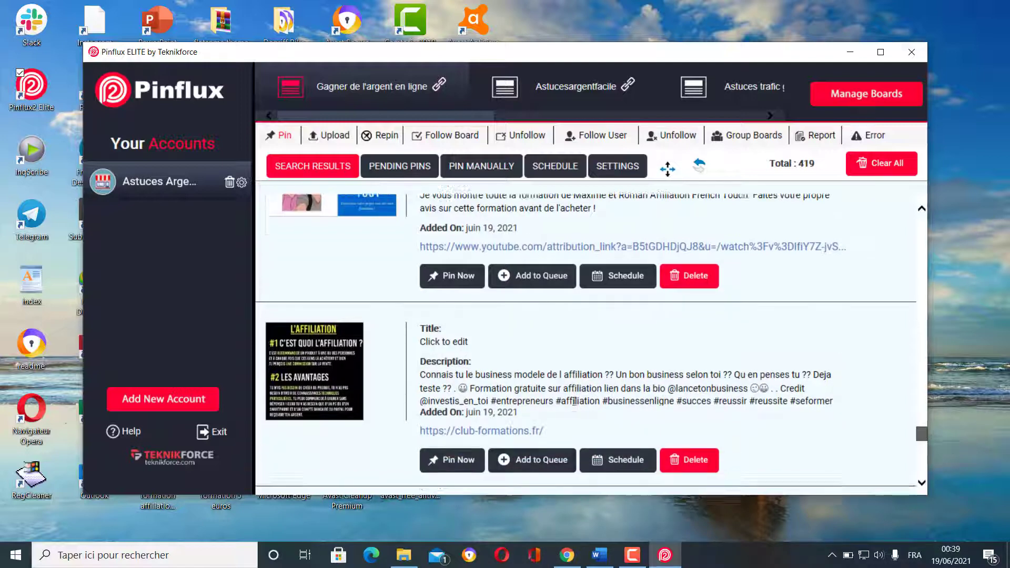
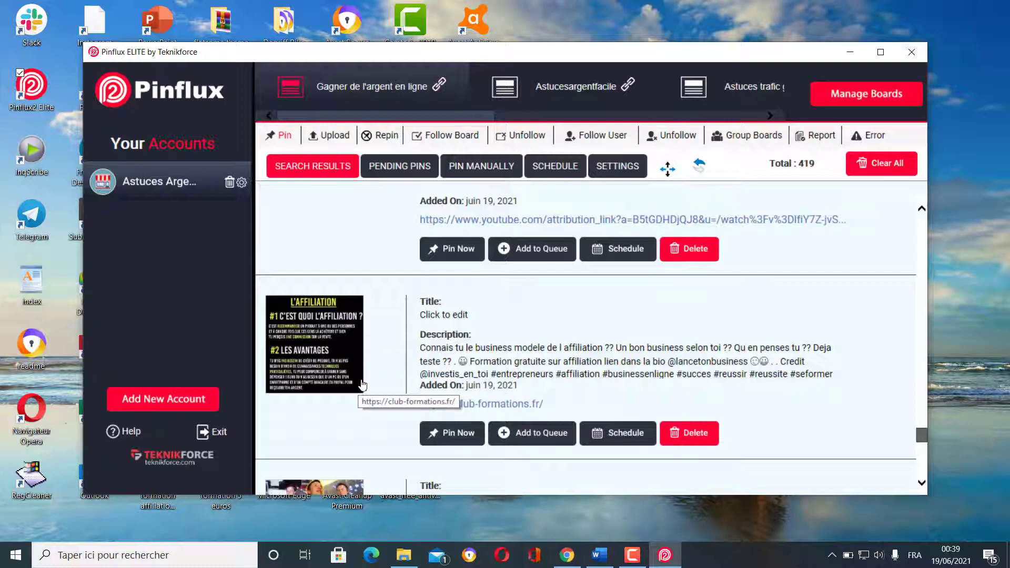
# - Queue the L'AFFILIATION and FORMATION AFFILIATION E-COMMERCE pins
pyautogui.click(527, 433)
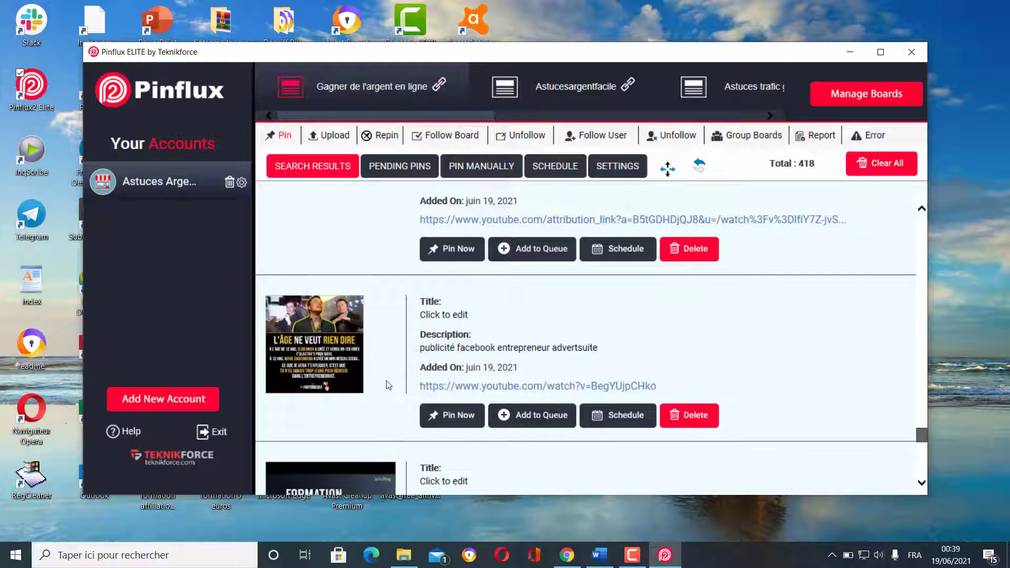
pyautogui.scroll(-2, 386, 385)
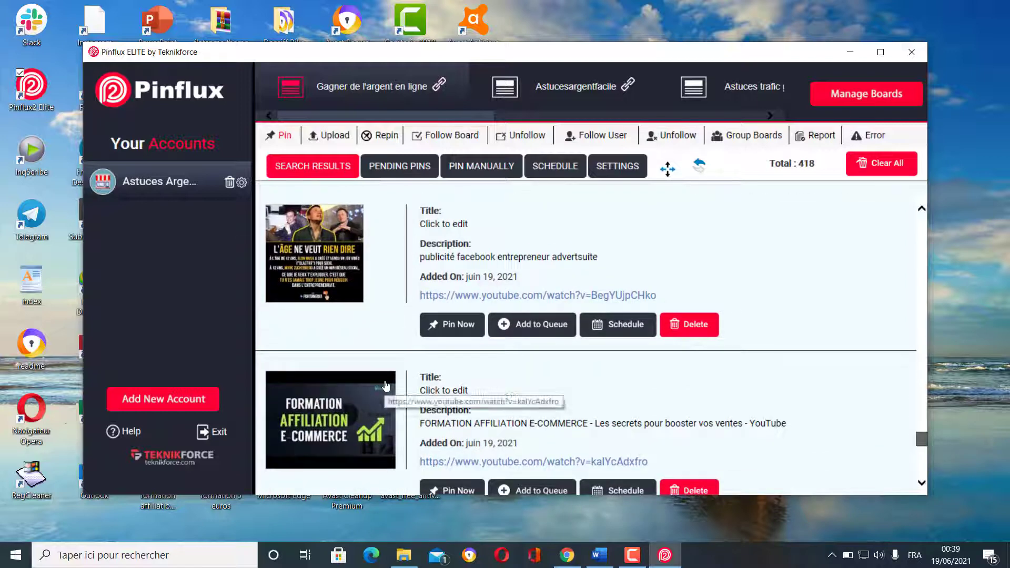
pyautogui.scroll(-1, 384, 387)
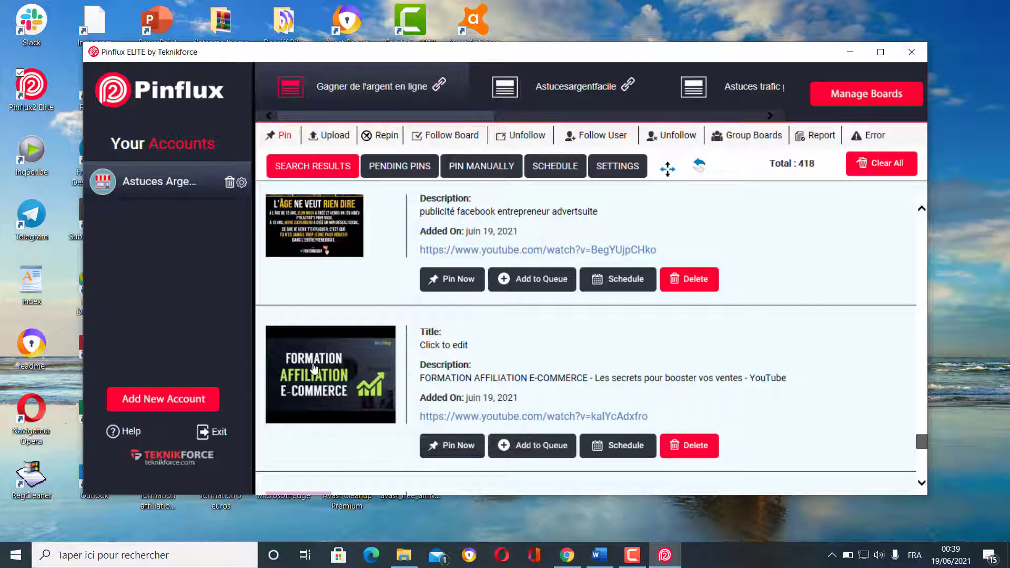
pyautogui.click(529, 443)
pyautogui.scroll(-2, 578, 433)
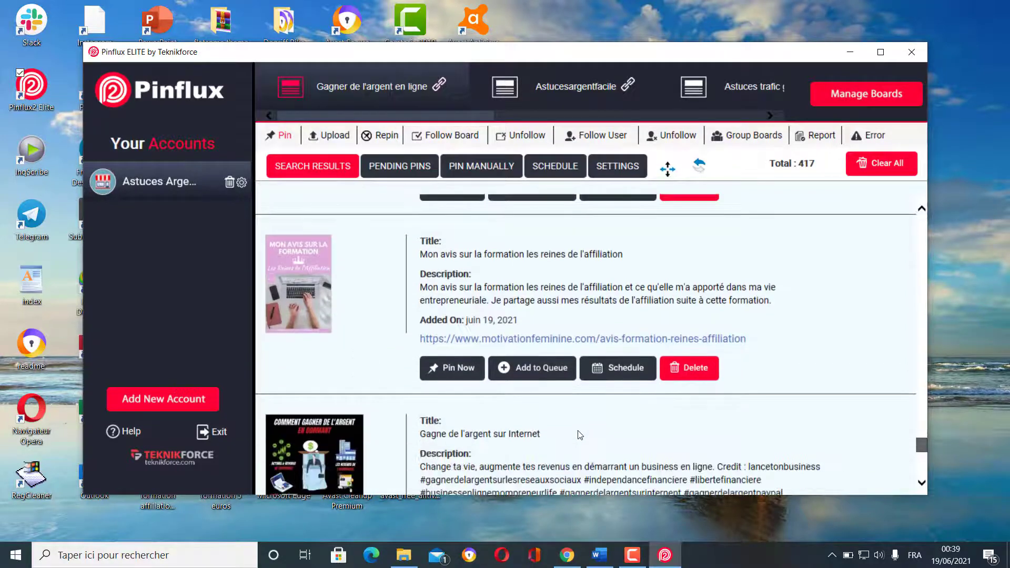
pyautogui.scroll(-12, 579, 435)
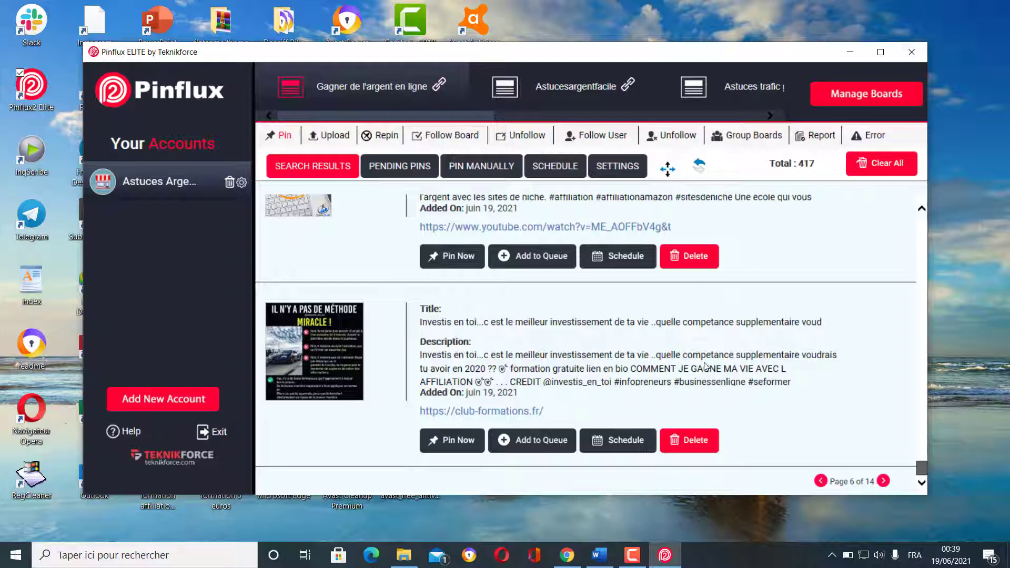
# - Refresh the search results twice to load a new batch of pins
pyautogui.click(700, 166)
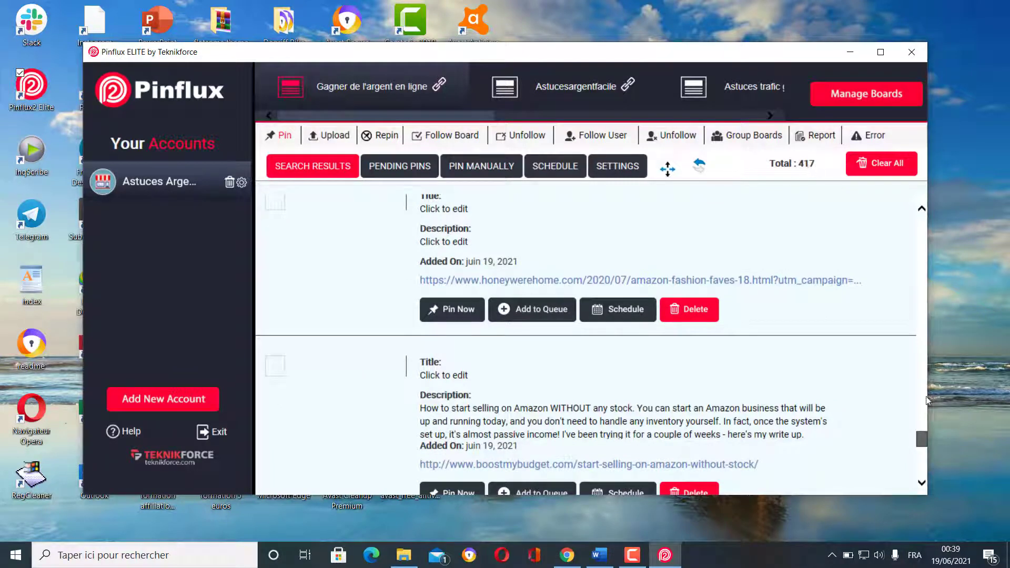
pyautogui.moveTo(922, 438); pyautogui.dragTo(937, 486)
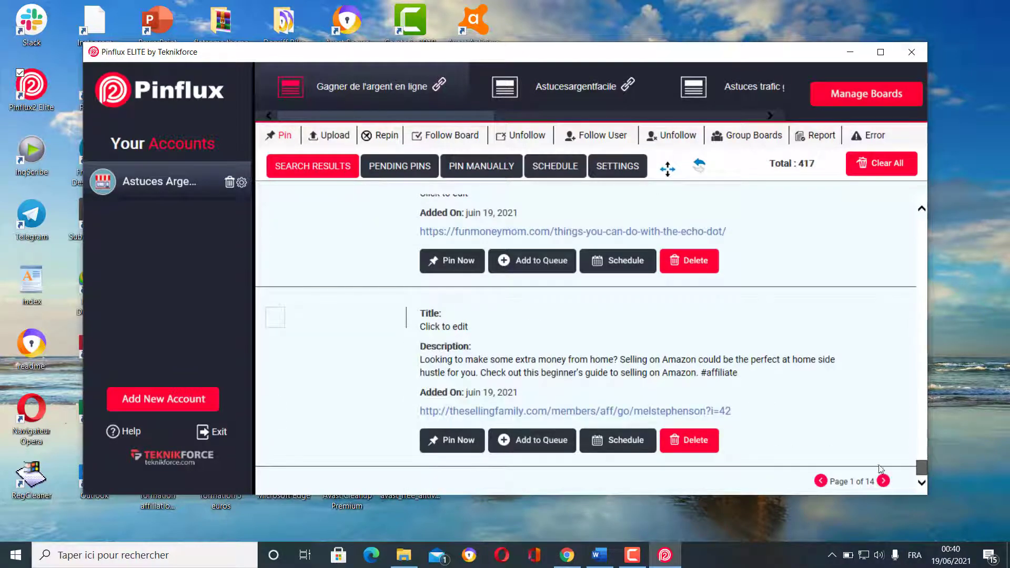
pyautogui.scroll(3, 681, 307)
pyautogui.click(700, 167)
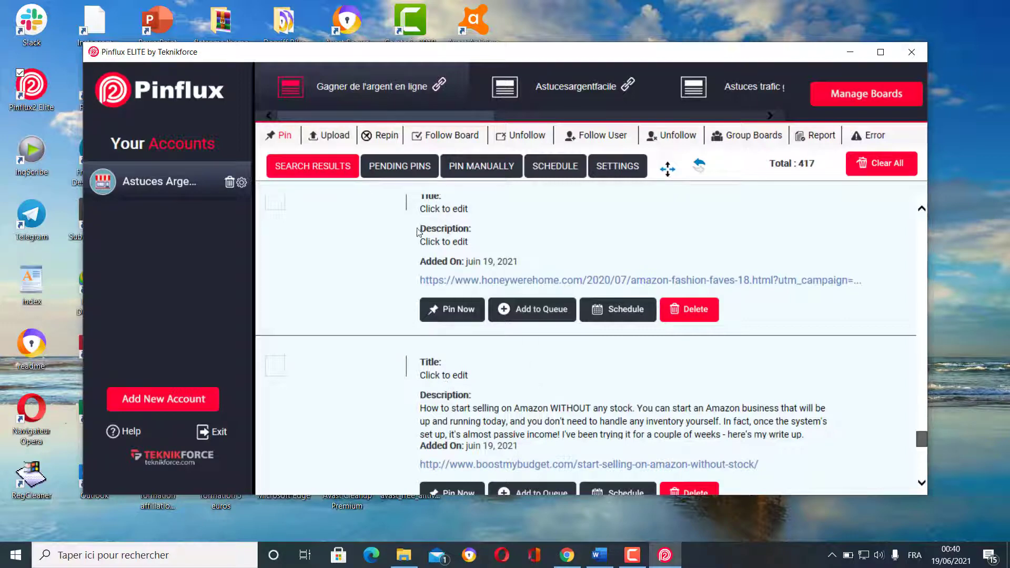
# - Open the Pending Pins list and scroll through the 11 queued pins
pyautogui.click(401, 168)
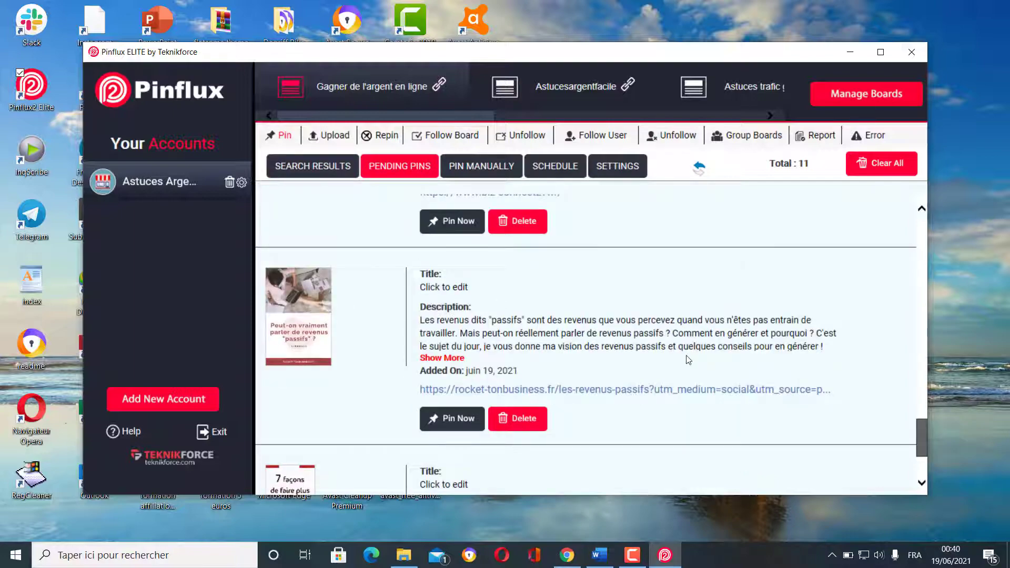
pyautogui.scroll(15, 688, 361)
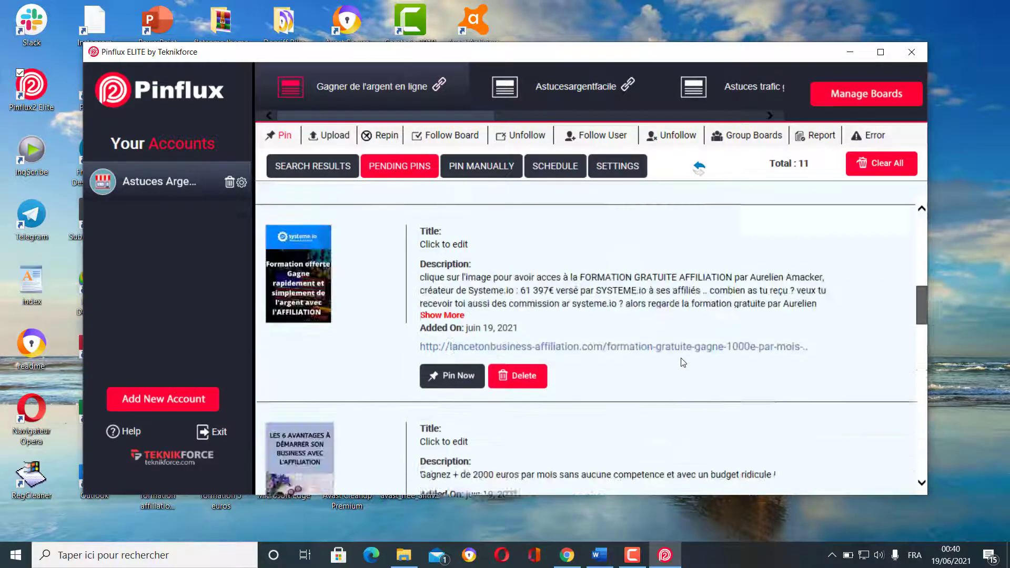
pyautogui.scroll(5, 683, 363)
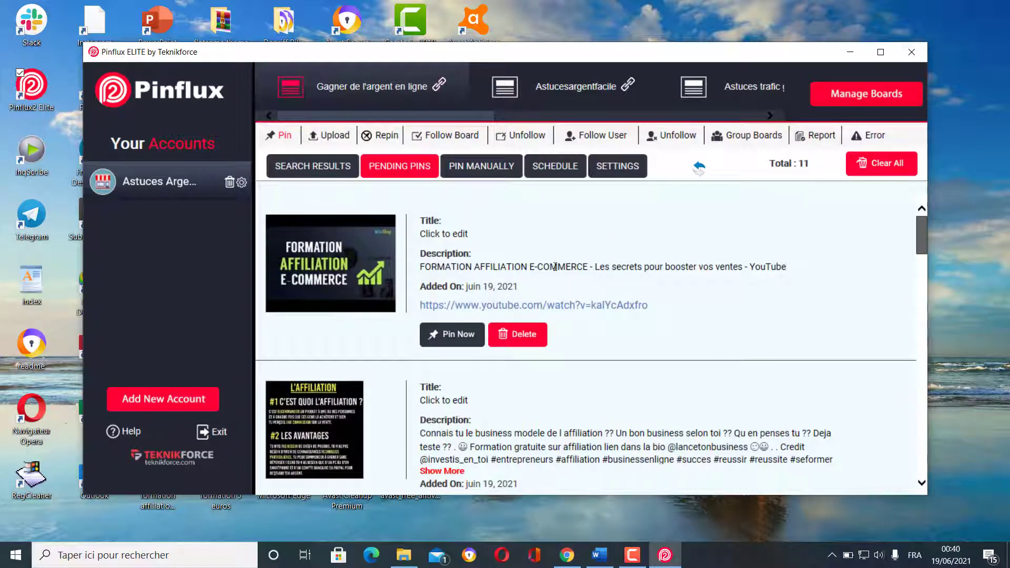
pyautogui.scroll(-10, 557, 271)
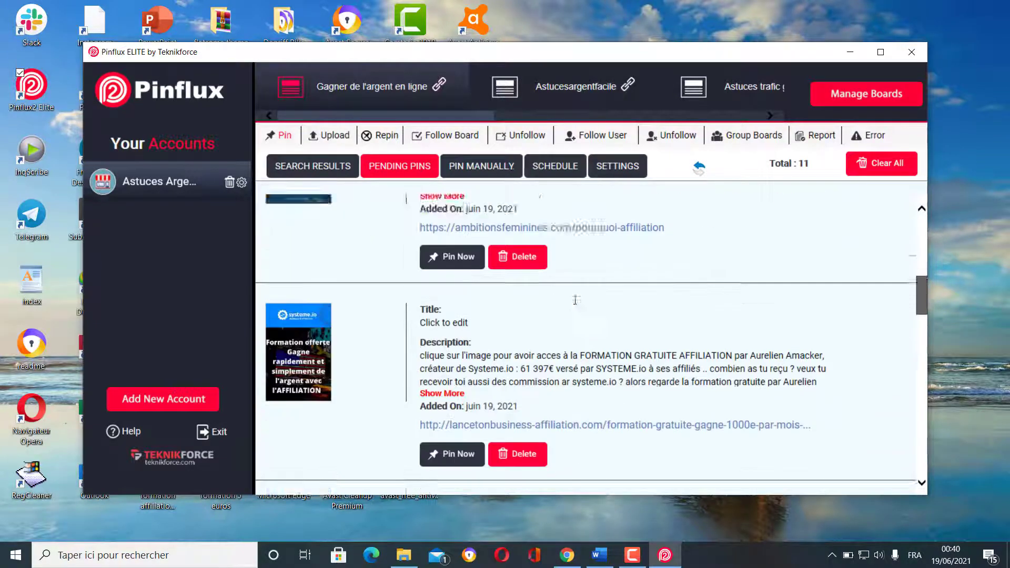
pyautogui.scroll(-15, 576, 305)
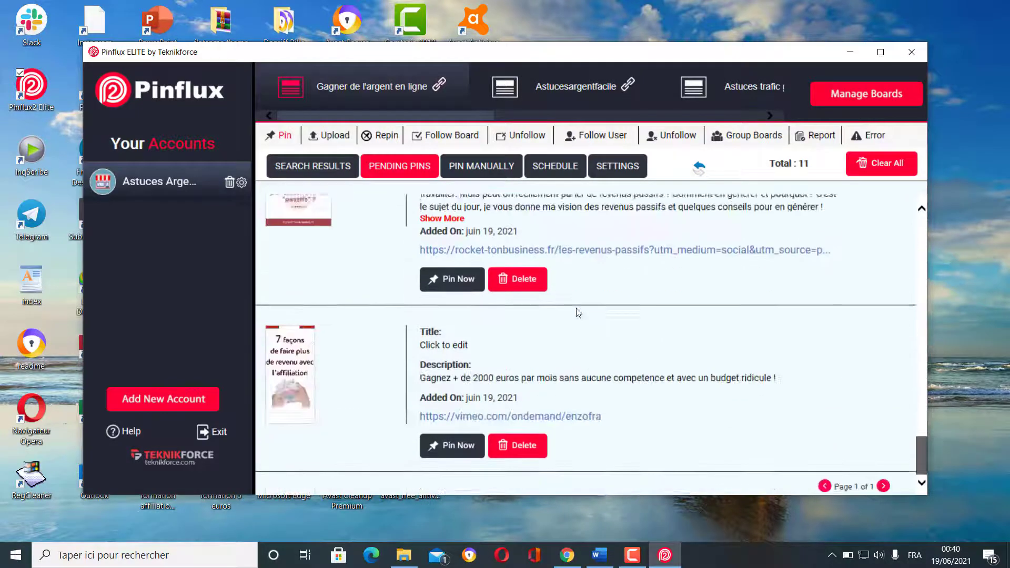
pyautogui.scroll(10, 598, 364)
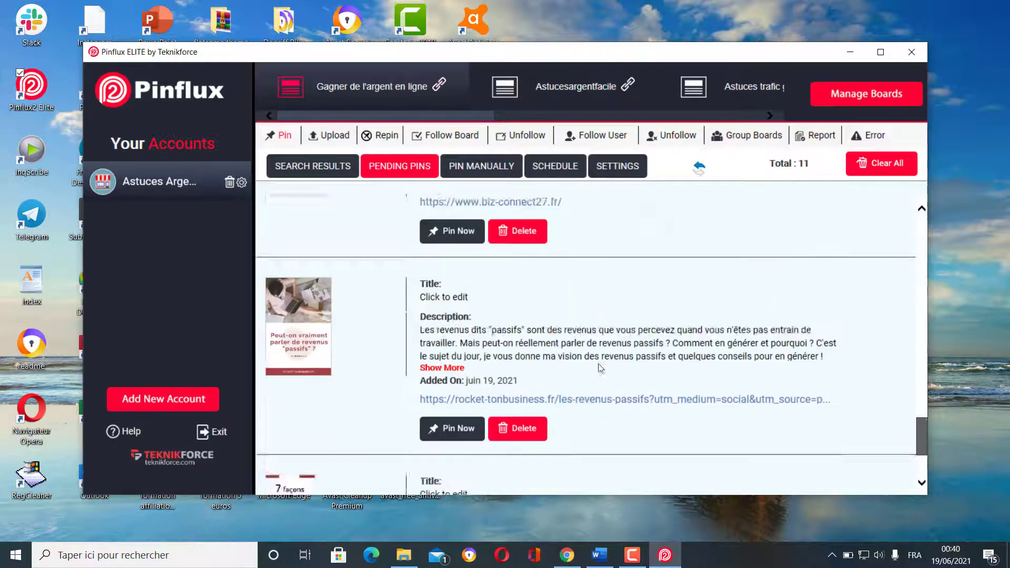
pyautogui.scroll(5, 602, 363)
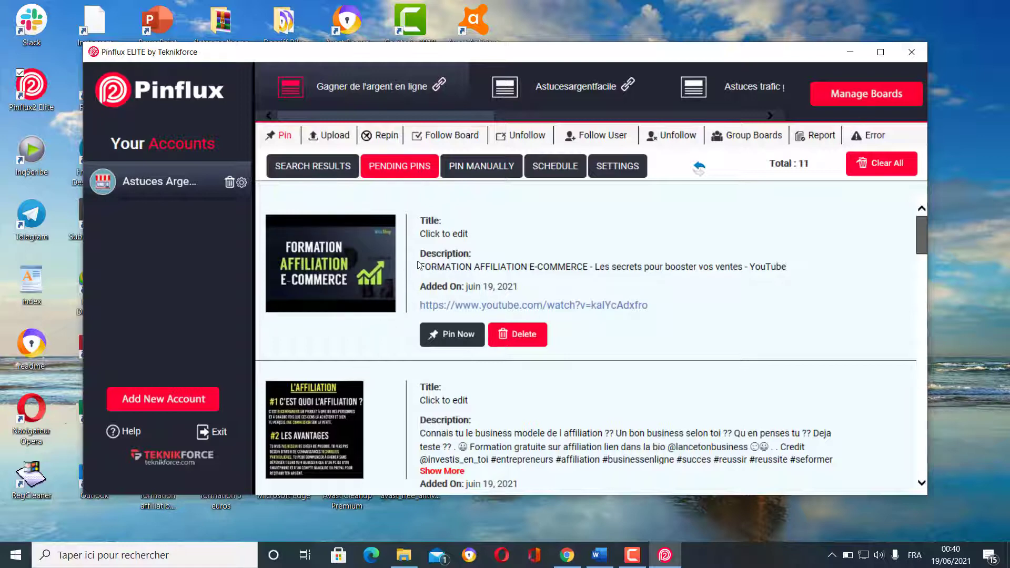
pyautogui.scroll(-3, 469, 324)
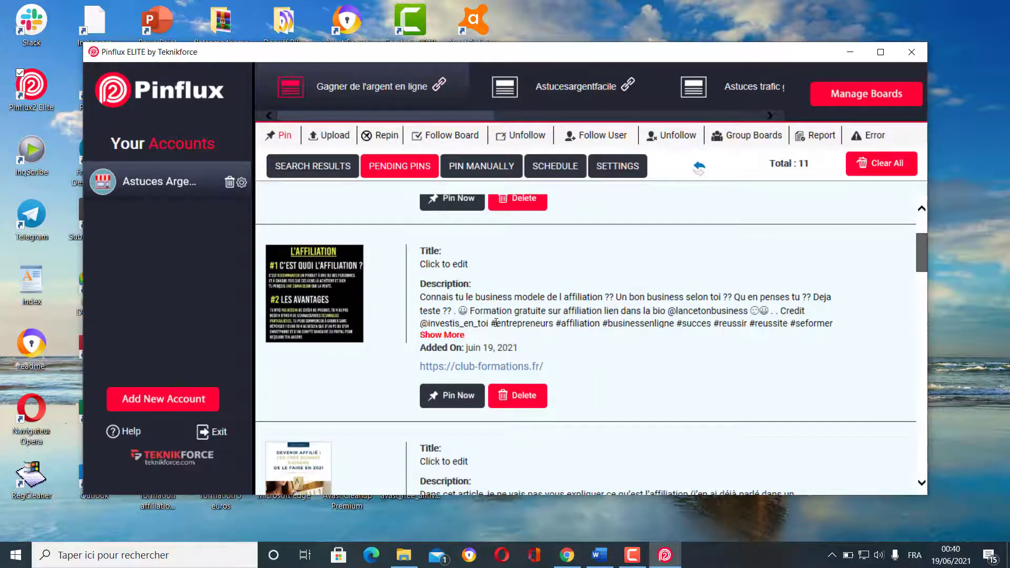
pyautogui.scroll(-3, 375, 355)
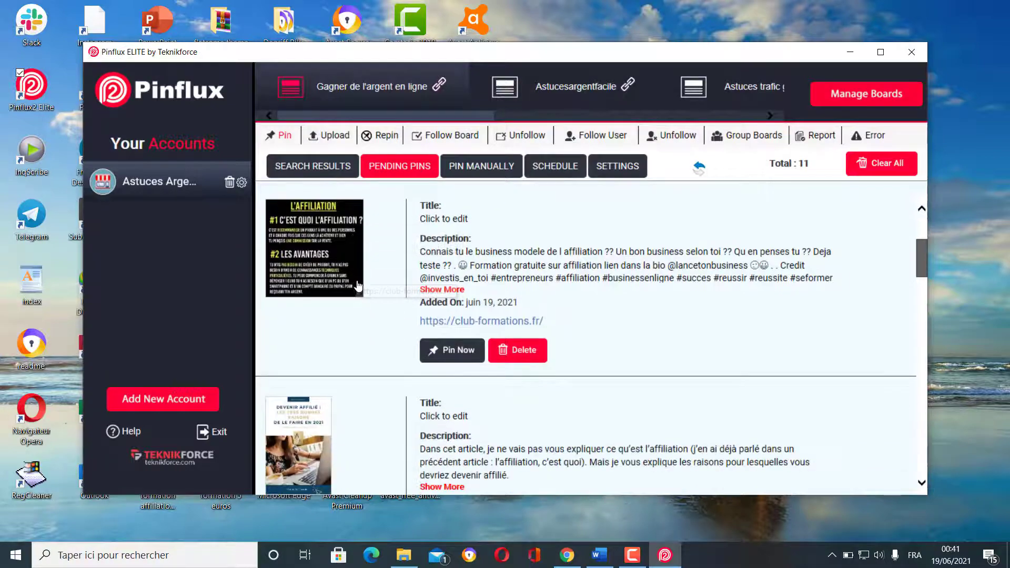
pyautogui.scroll(-1, 376, 354)
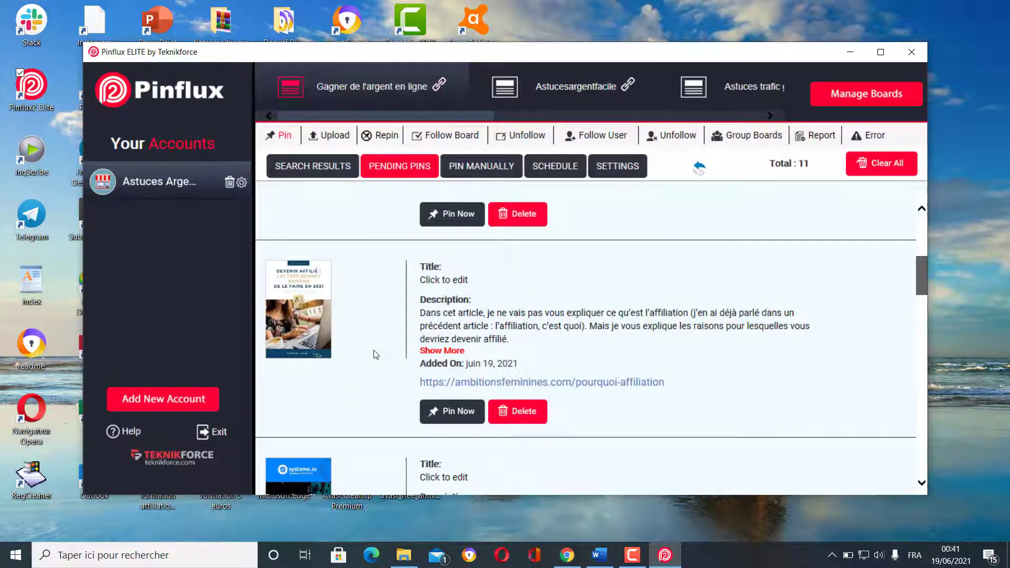
pyautogui.scroll(-5, 376, 337)
pyautogui.scroll(8, 390, 368)
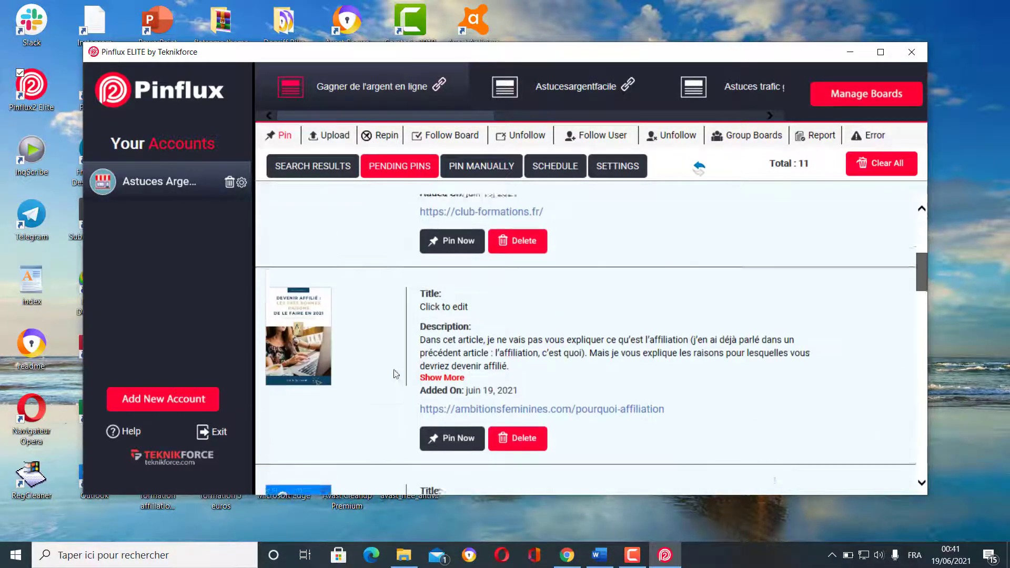
pyautogui.scroll(4, 397, 375)
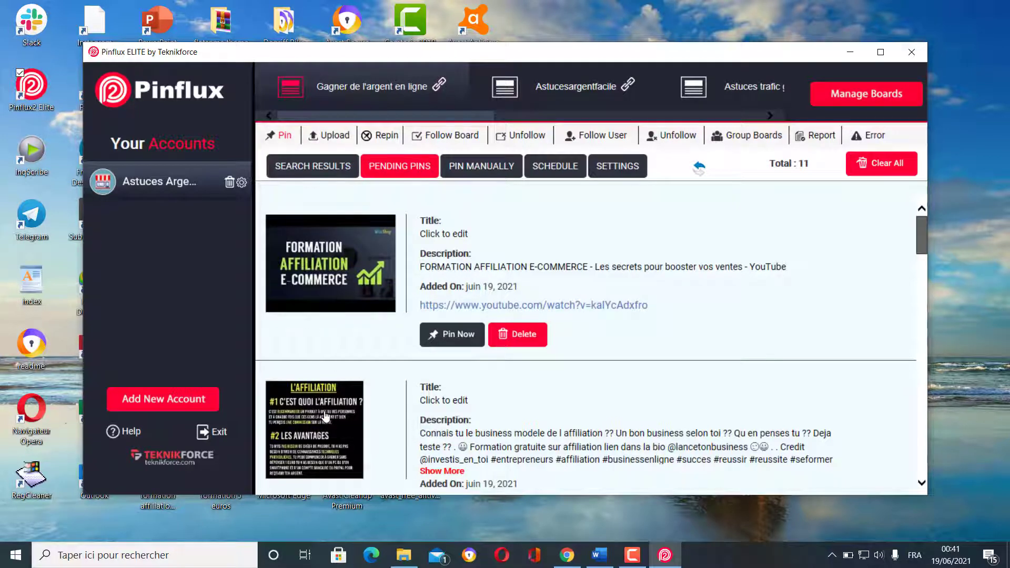
pyautogui.scroll(-5, 321, 412)
pyautogui.scroll(-10, 330, 413)
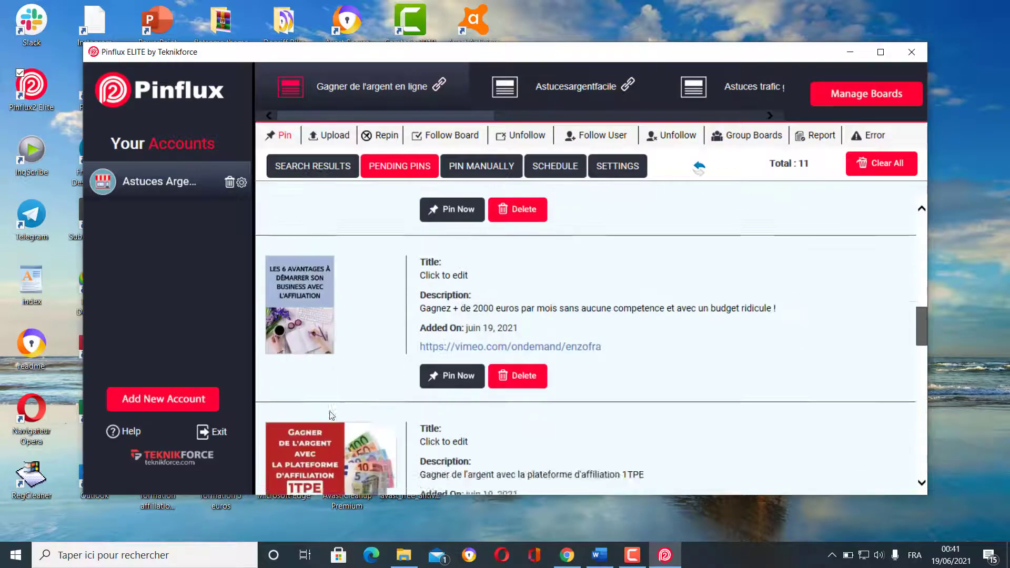
pyautogui.scroll(-3, 331, 433)
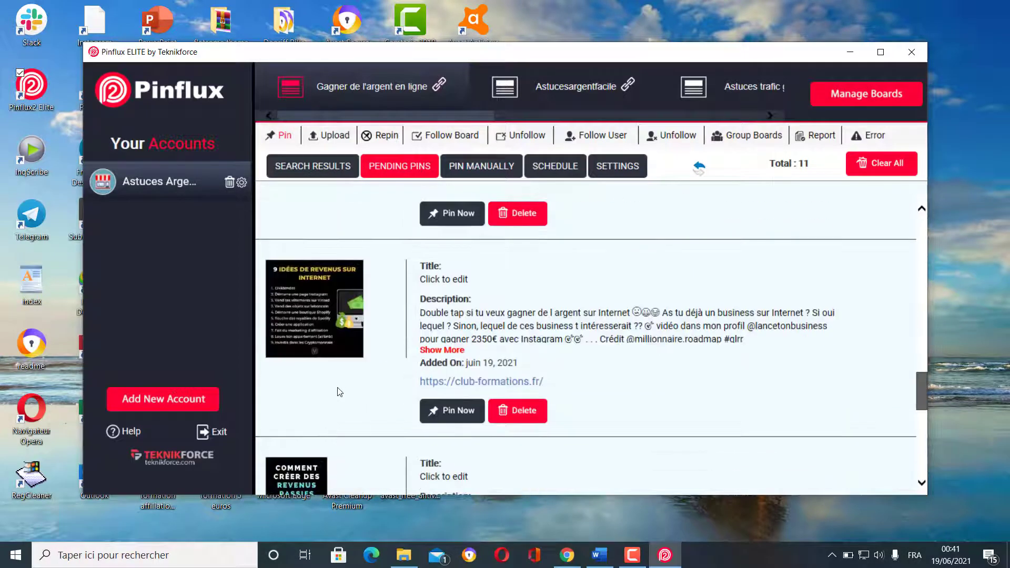
pyautogui.scroll(-5, 339, 389)
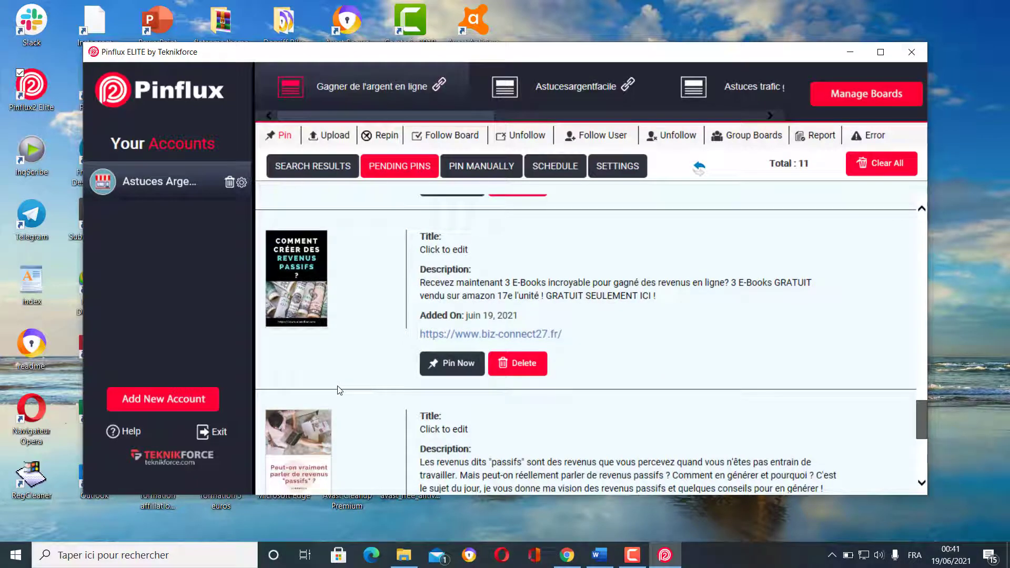
pyautogui.scroll(8, 339, 389)
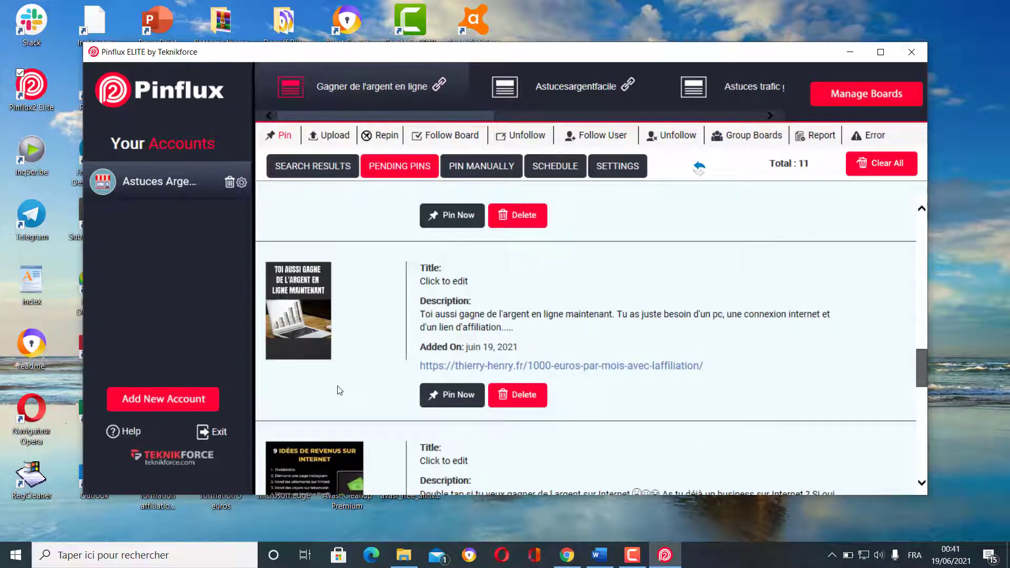
pyautogui.scroll(4, 339, 389)
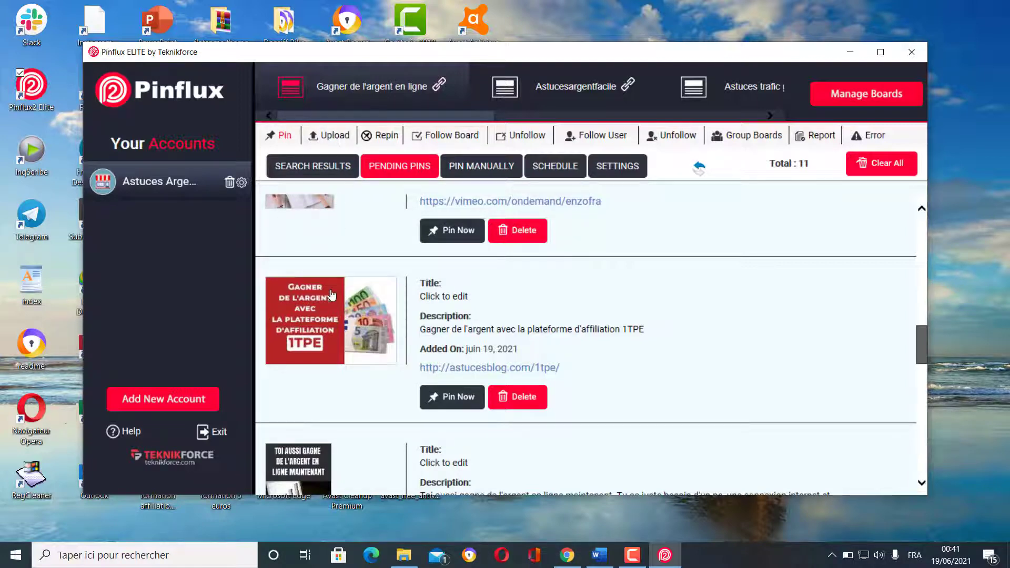
pyautogui.scroll(4, 332, 297)
pyautogui.scroll(-2, 333, 308)
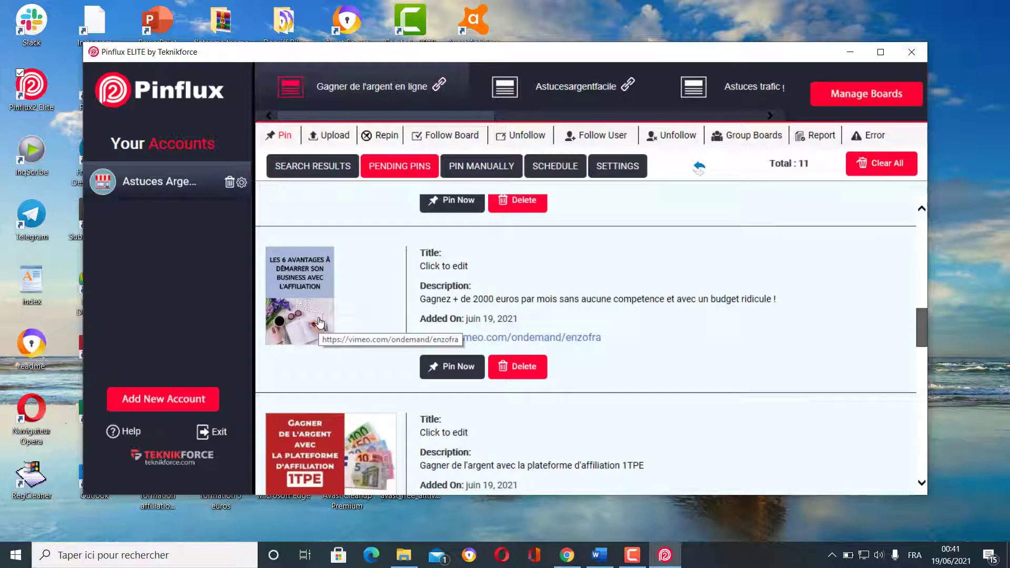
# - Switch to the Upload section, open its settings form and enable automatic pinning to the board
pyautogui.click(328, 136)
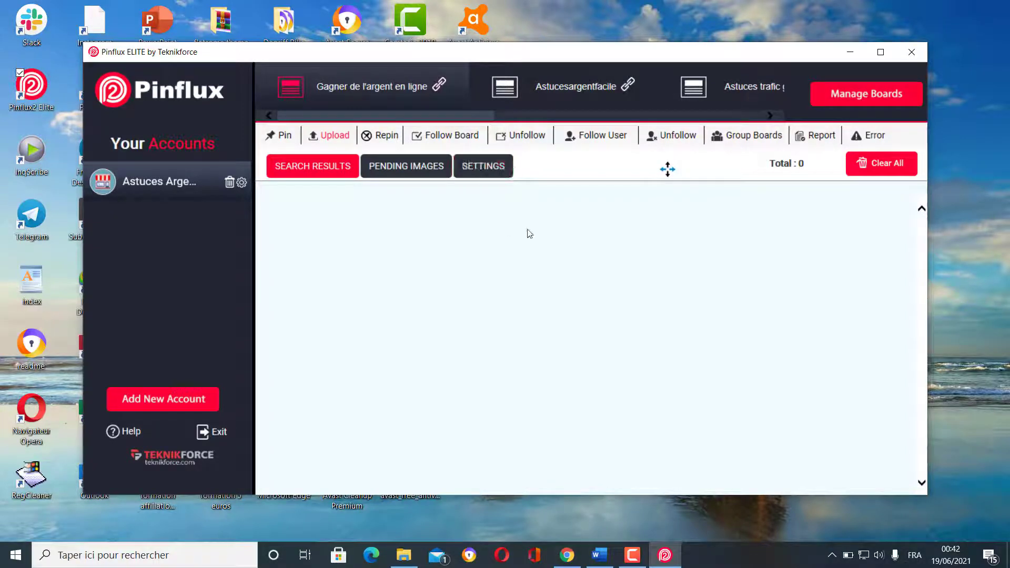
pyautogui.click(508, 174)
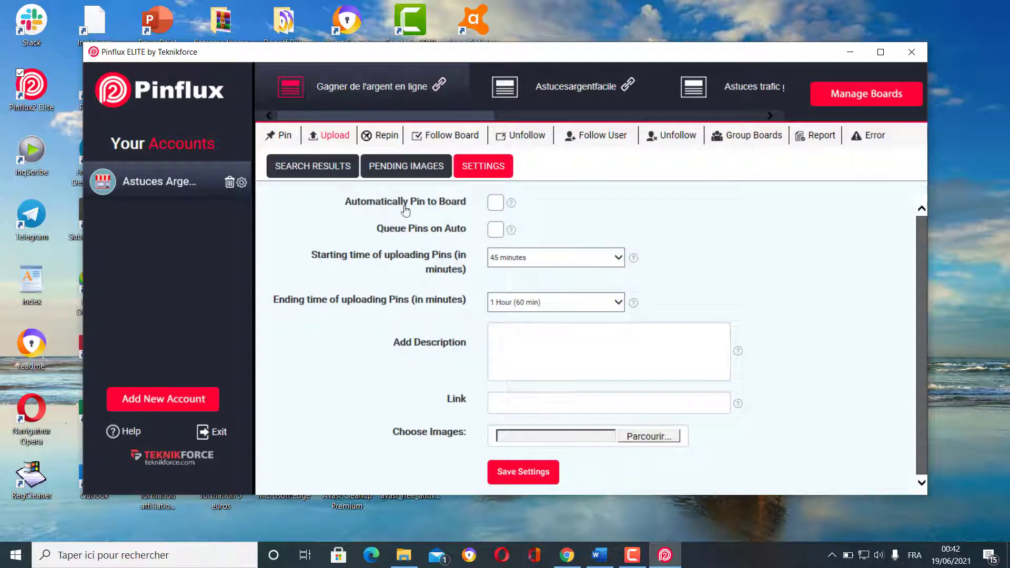
pyautogui.click(495, 203)
# - Set the upload starting time to Other with a value of 3
pyautogui.click(618, 258)
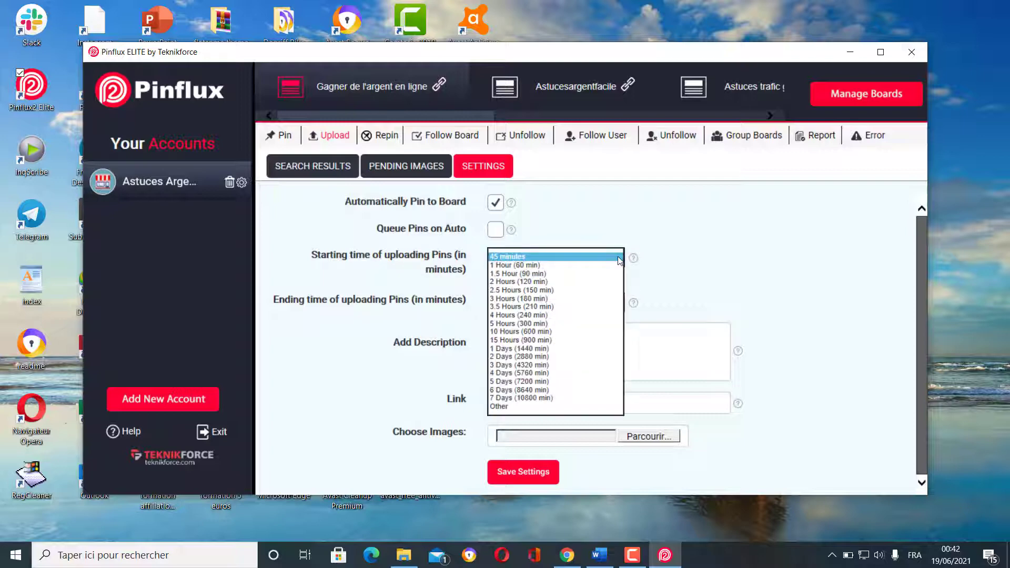
pyautogui.click(514, 407)
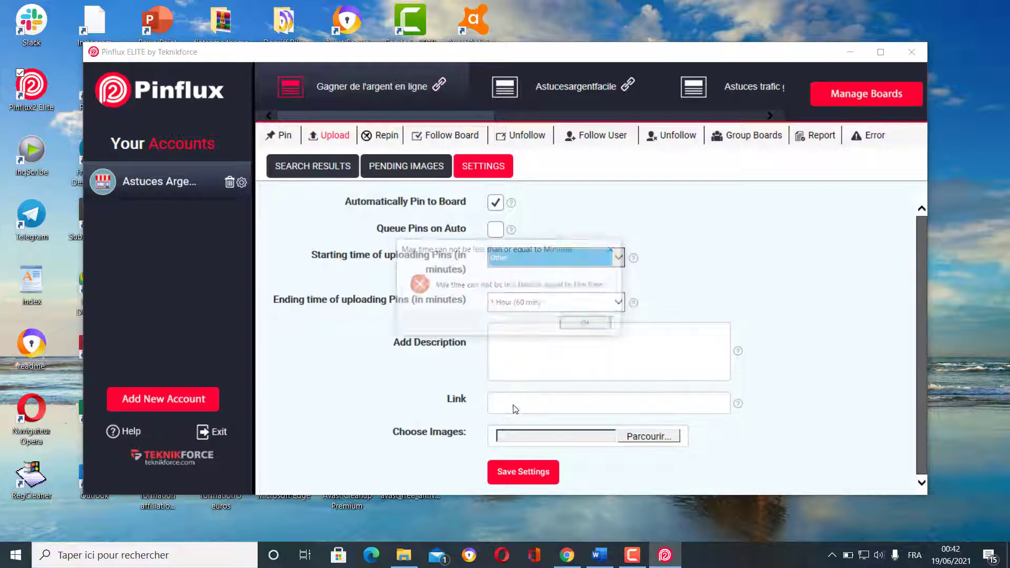
pyautogui.click(592, 325)
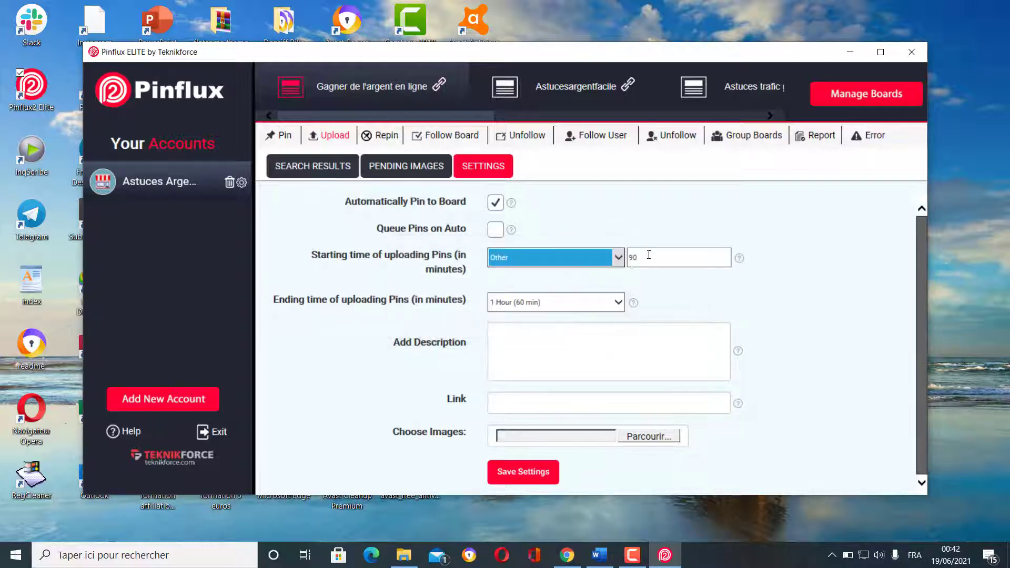
pyautogui.moveTo(648, 255); pyautogui.dragTo(629, 257)
pyautogui.write('3')
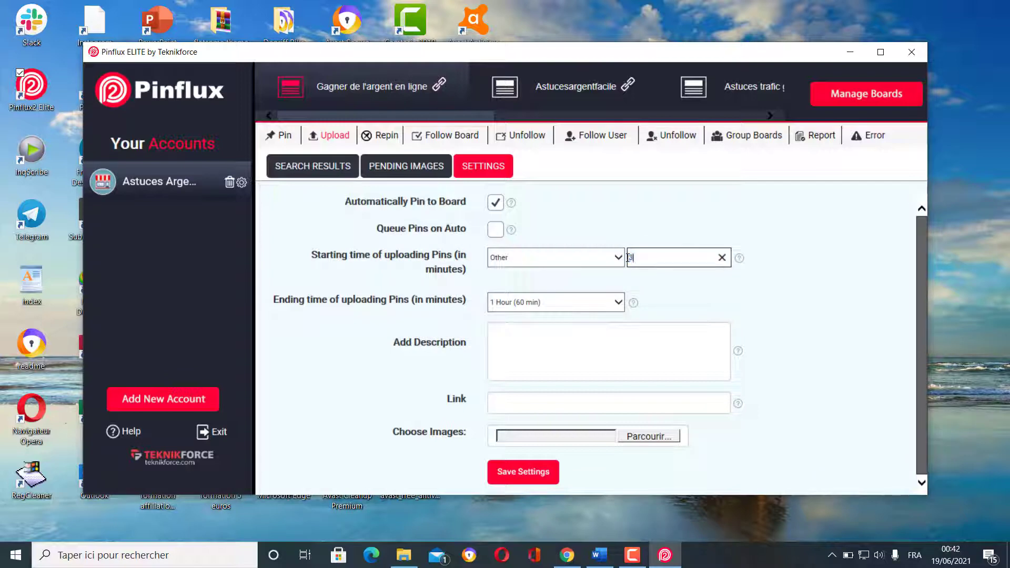
# - Set the upload ending time to Other with a value of 7
pyautogui.click(593, 304)
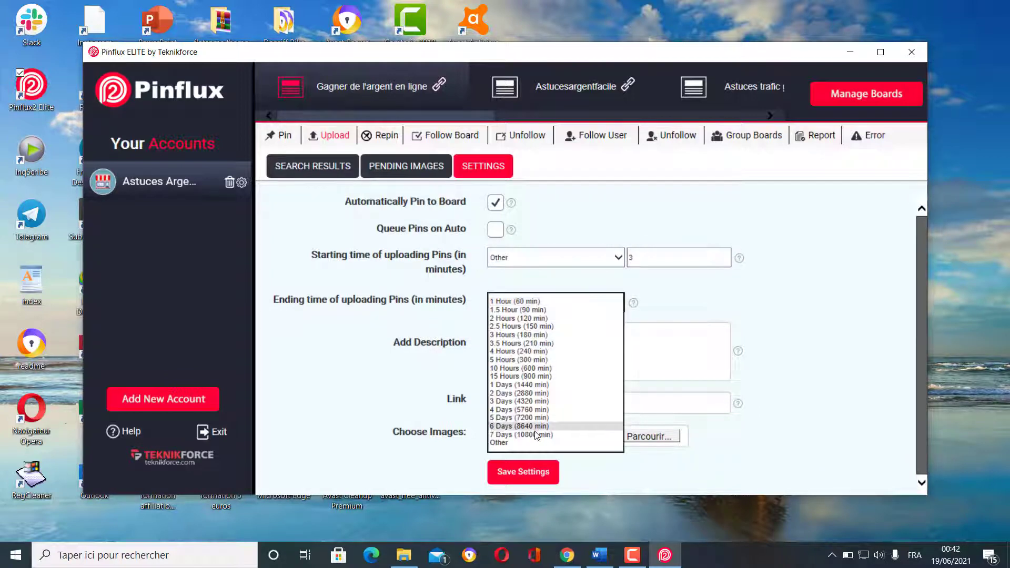
pyautogui.click(527, 442)
pyautogui.click(588, 324)
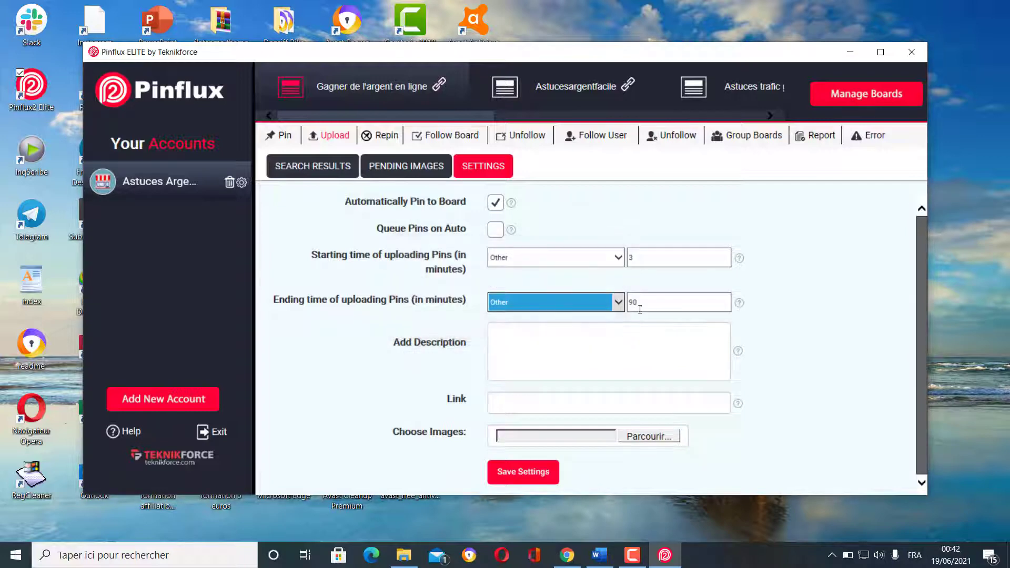
pyautogui.click(647, 300)
pyautogui.moveTo(647, 301); pyautogui.dragTo(630, 307)
pyautogui.write('7')
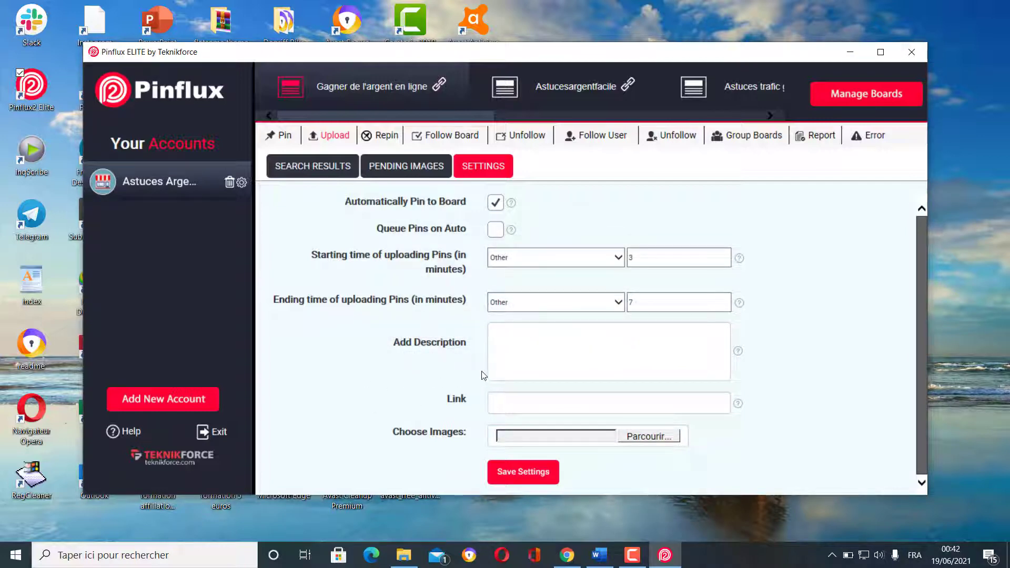
# - Type the description 'affiliation amazon, comment gagner de l'argent passif en affiliation.'
pyautogui.click(519, 345)
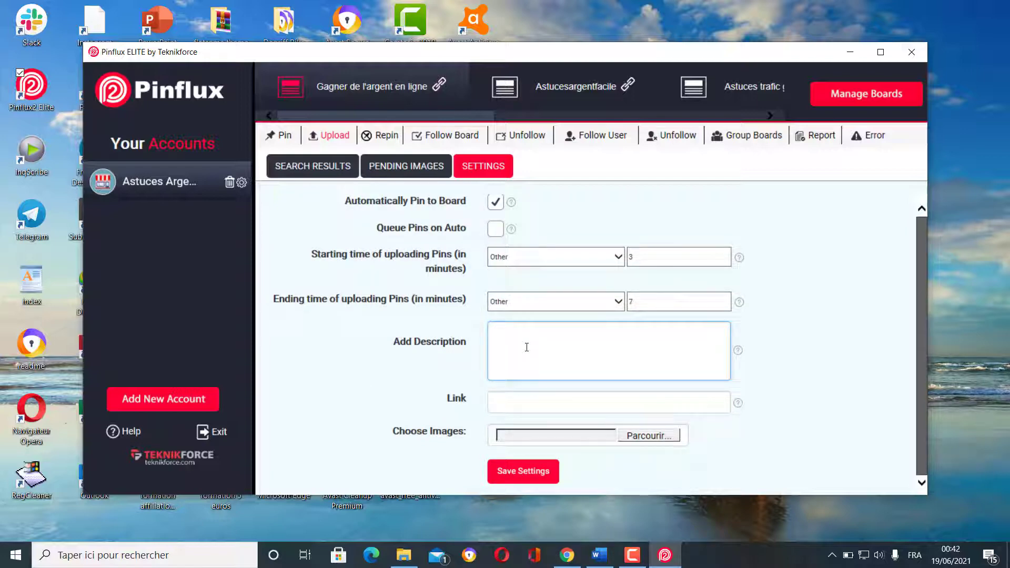
pyautogui.write('a')
pyautogui.press('BackSpace')
pyautogui.write('a')
pyautogui.write('a')
pyautogui.write('ffiliation')
pyautogui.write(' amazon, ')
pyautogui.write('commen')
pyautogui.write('t ga')
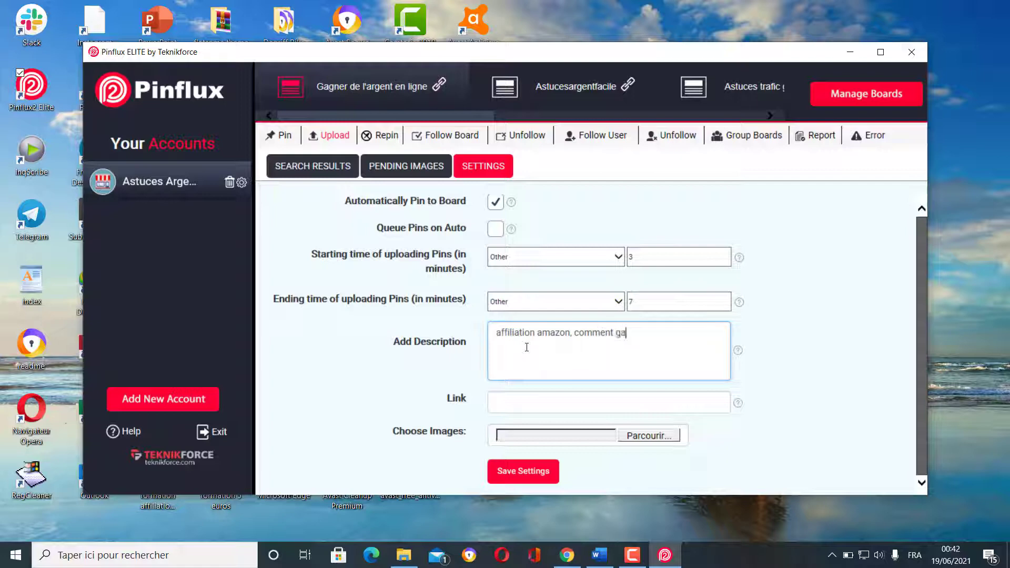
pyautogui.write("gner de l'argent passif en a")
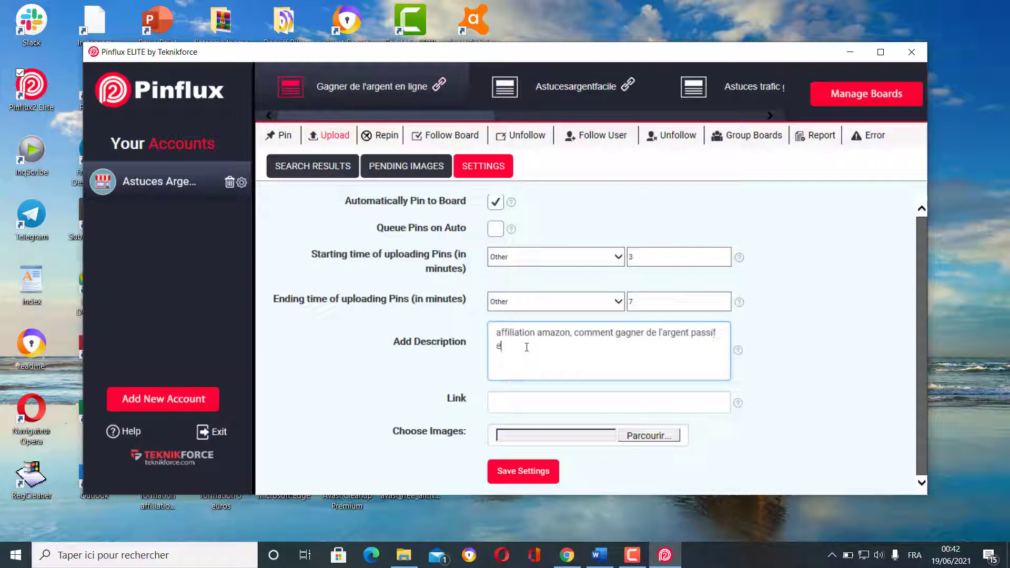
pyautogui.write('ffiliation.')
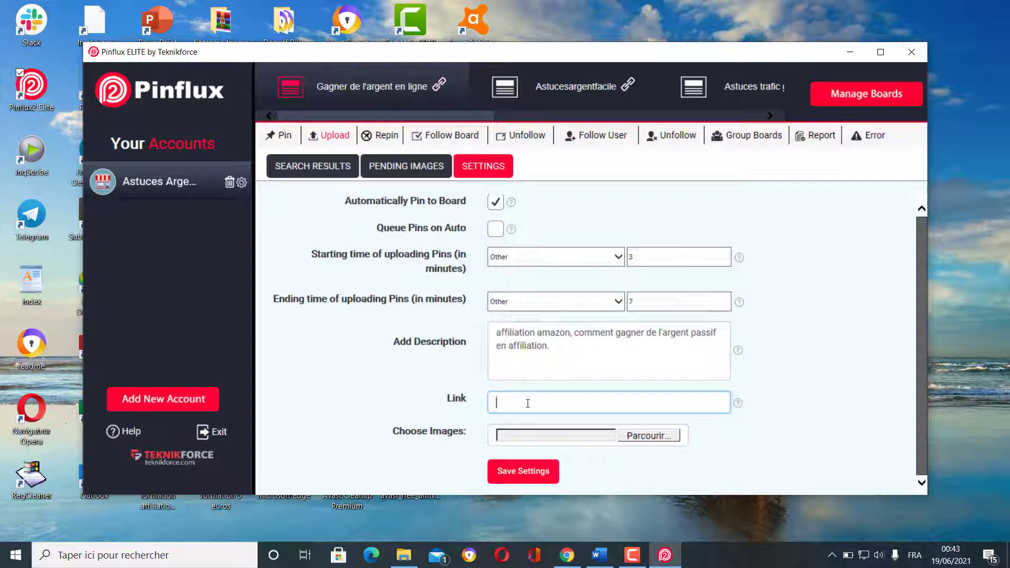
pyautogui.write('https://')
pyautogui.write('argentfacile')
pyautogui.press('Left')
pyautogui.press('Left')
pyautogui.press('Left')
pyautogui.write('astuces')
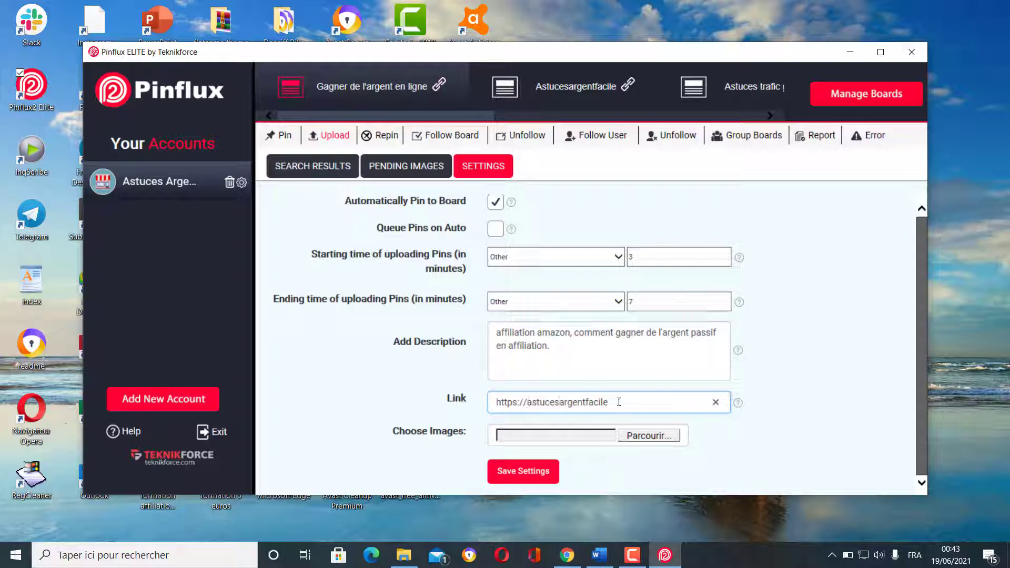
pyautogui.write('.com')
pyautogui.click(841, 377)
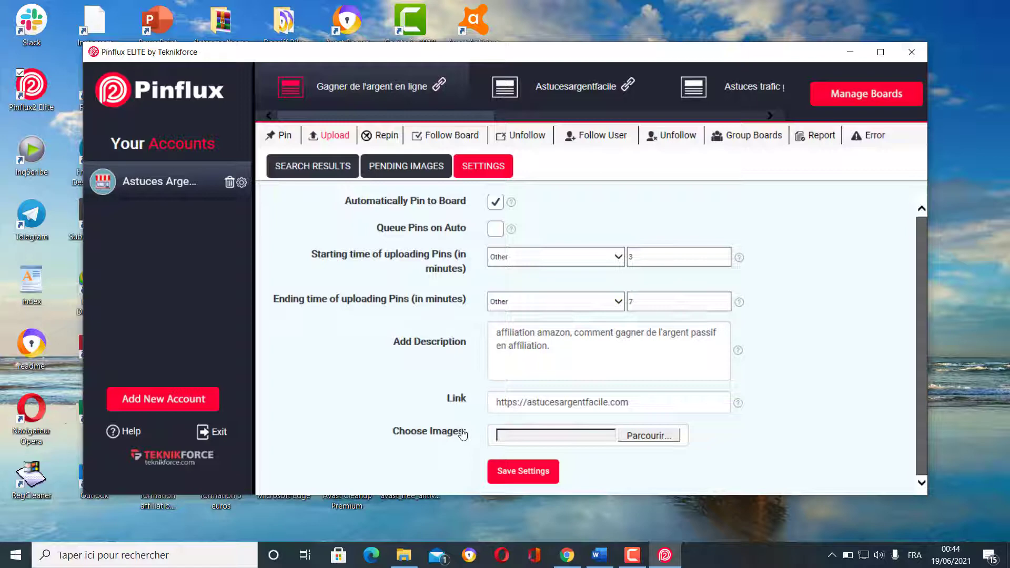
# - Browse to the Pinflux image folder on the Bureau in the file chooser
pyautogui.click(655, 436)
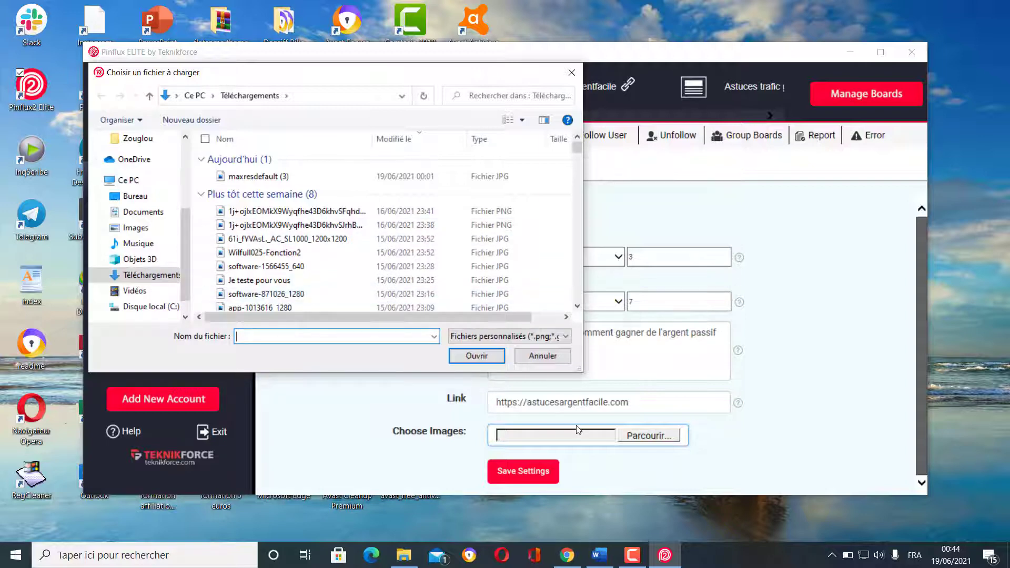
pyautogui.scroll(1, 131, 210)
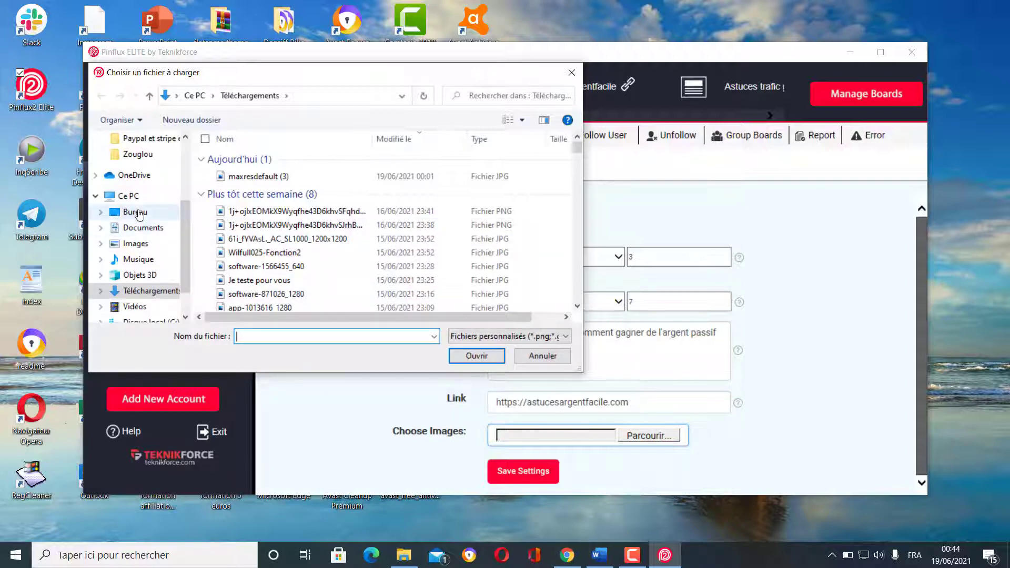
pyautogui.scroll(3, 140, 213)
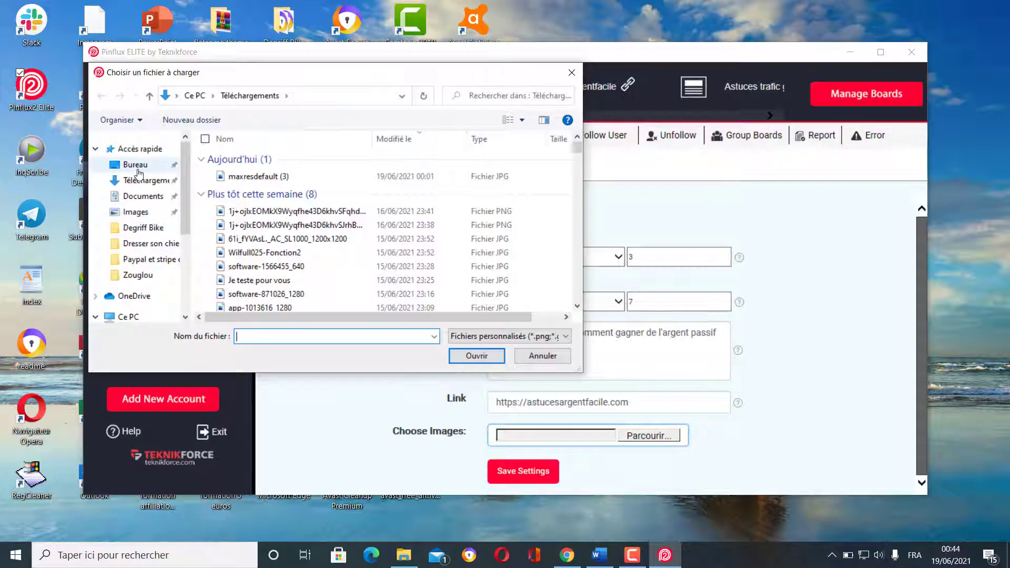
pyautogui.click(138, 169)
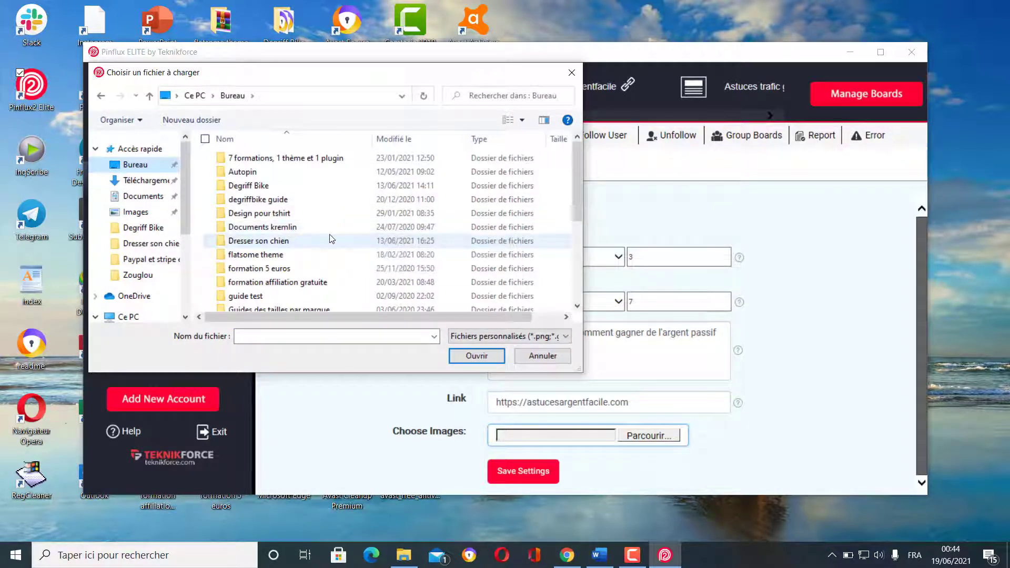
pyautogui.scroll(-2, 331, 239)
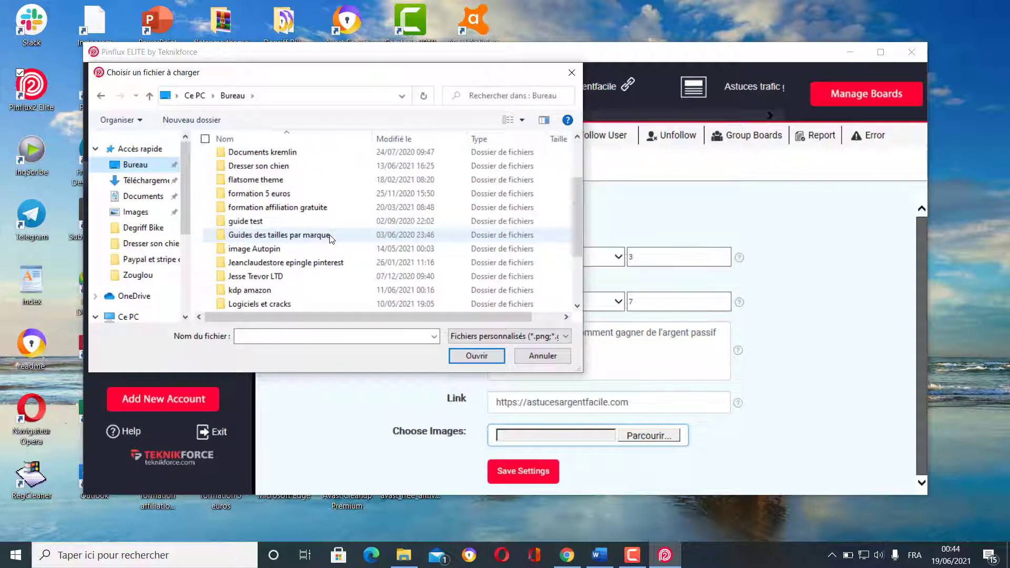
pyautogui.scroll(-2, 331, 239)
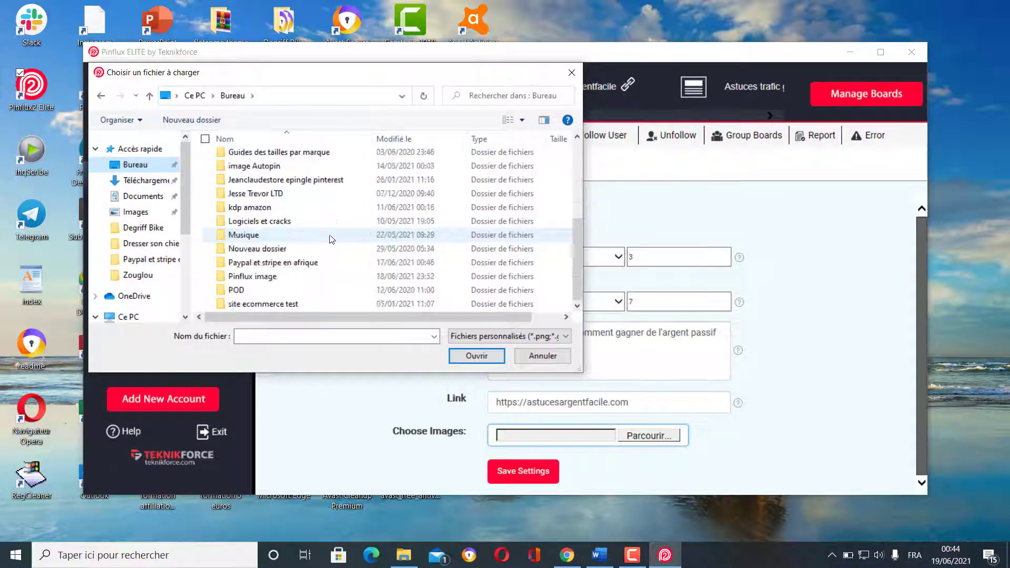
pyautogui.doubleClick(286, 279)
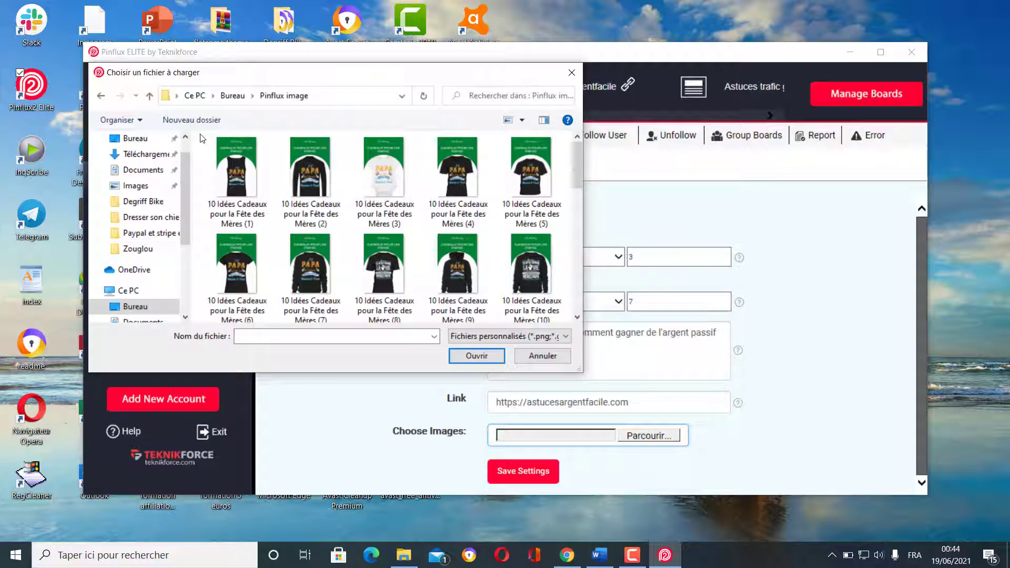
# - Select all the gift-tee images, attach them, and save the upload settings
pyautogui.moveTo(202, 138); pyautogui.dragTo(567, 337)
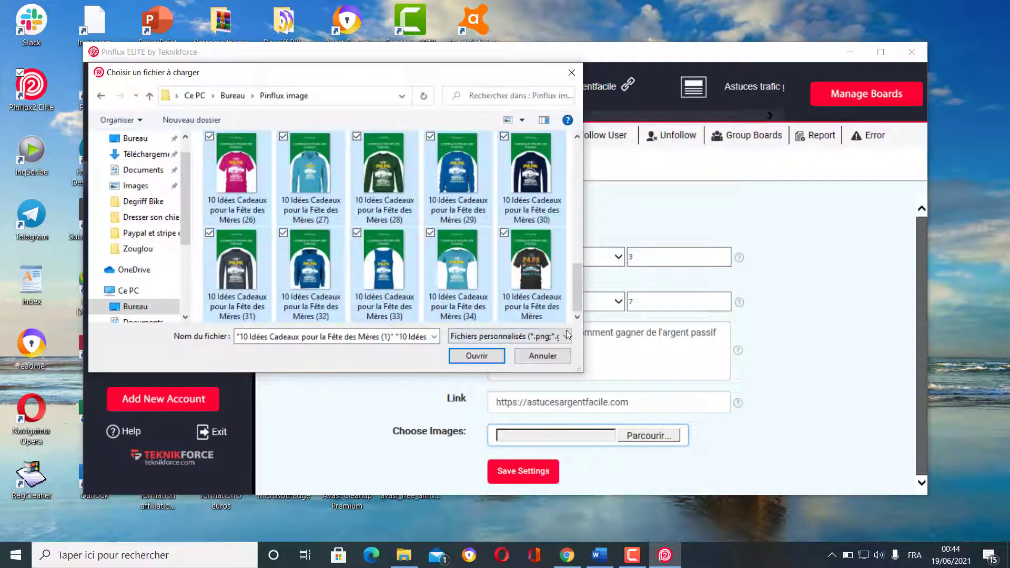
pyautogui.scroll(5, 450, 236)
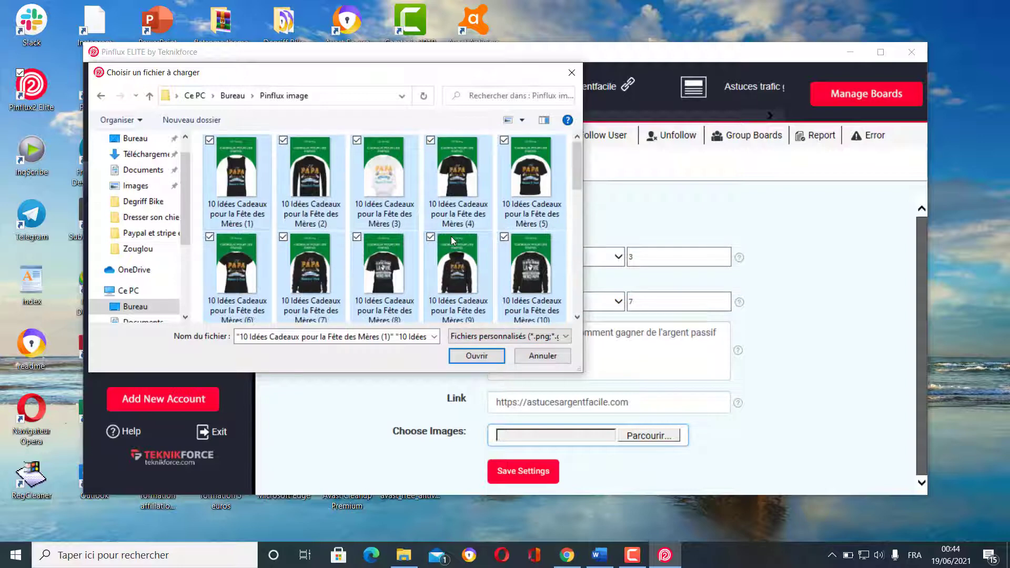
pyautogui.scroll(-5, 451, 236)
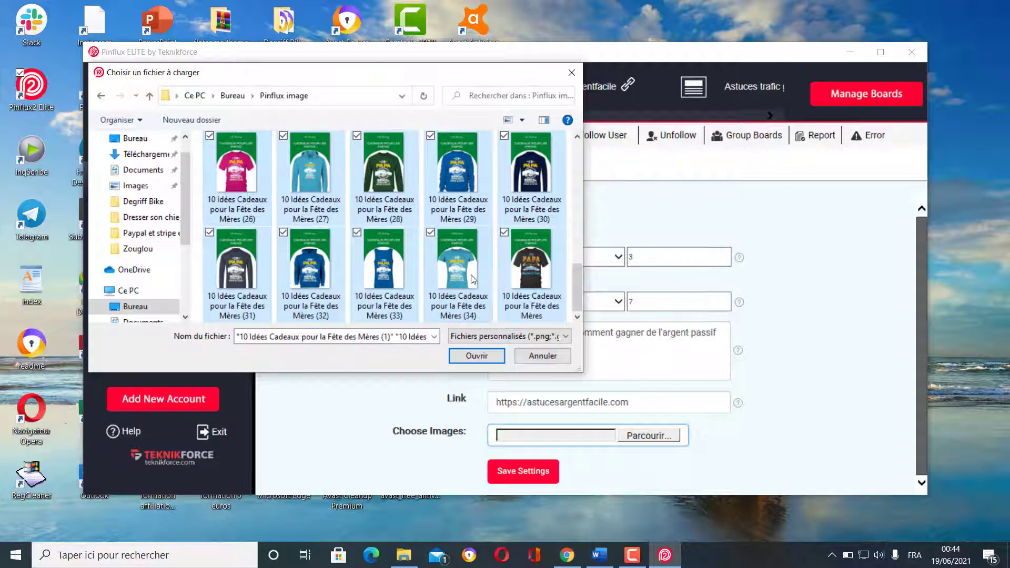
pyautogui.click(476, 356)
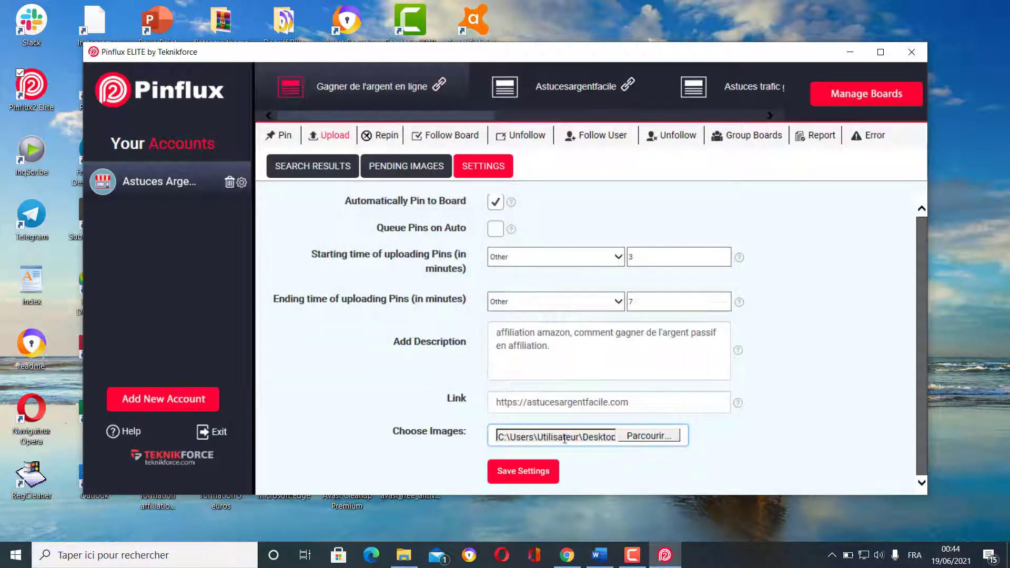
pyautogui.click(518, 475)
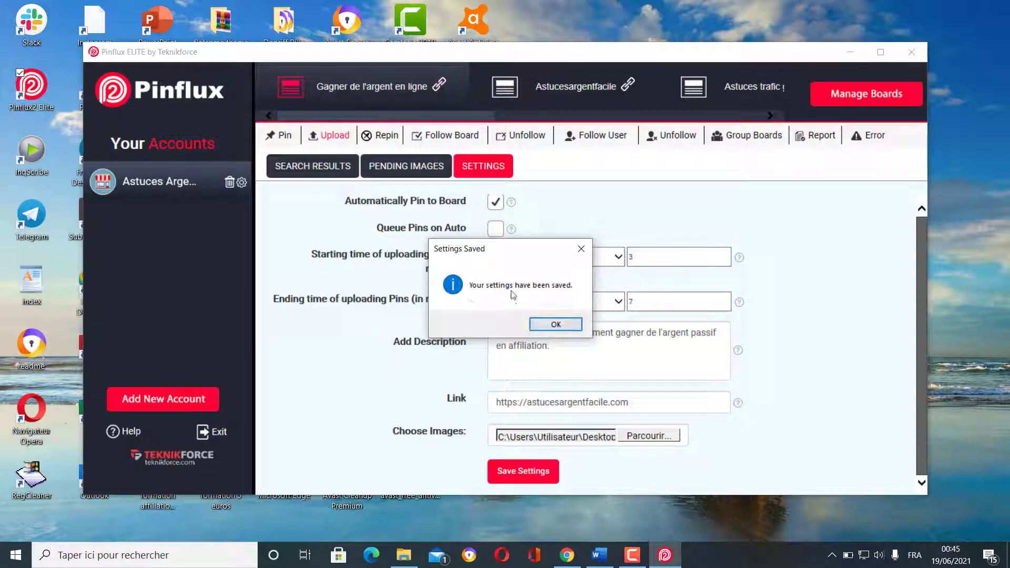
pyautogui.click(558, 326)
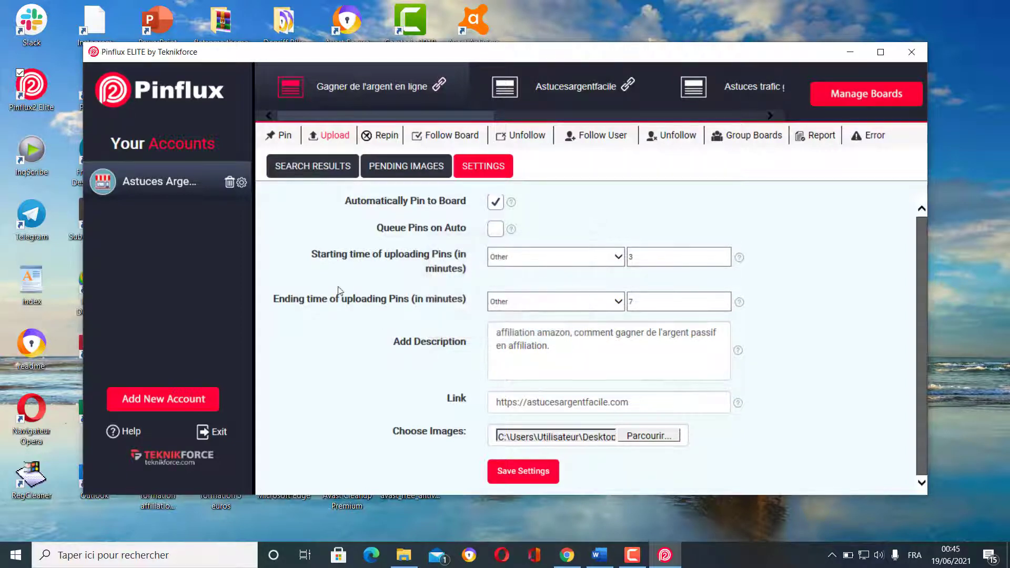
pyautogui.click(311, 168)
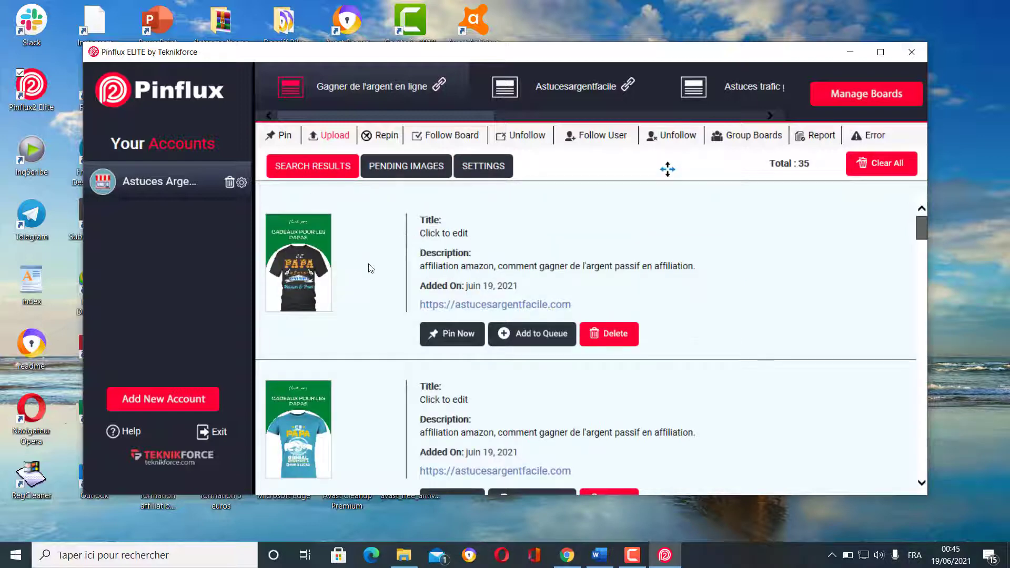
pyautogui.scroll(-5, 380, 308)
pyautogui.scroll(-10, 382, 310)
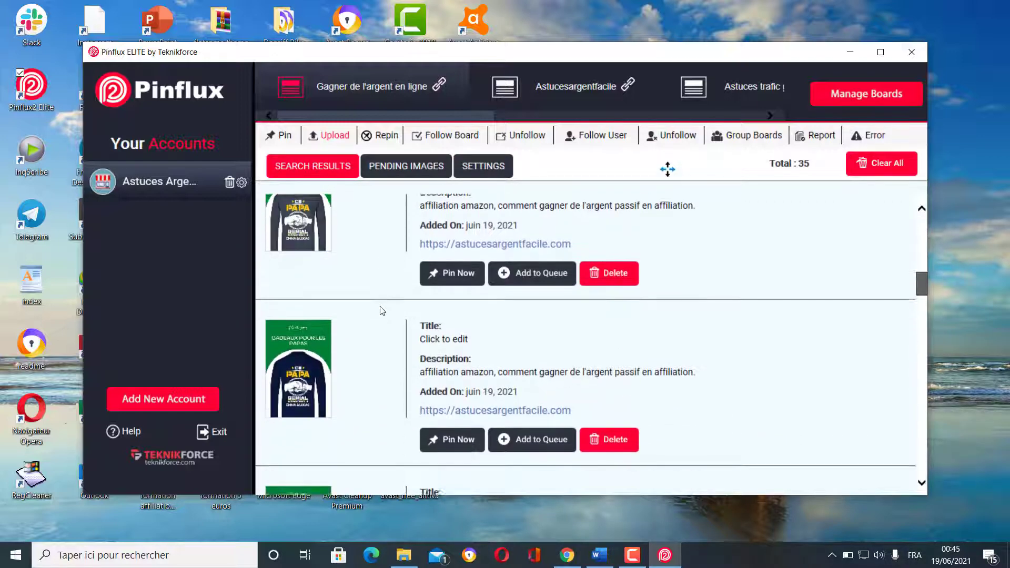
pyautogui.scroll(-10, 382, 311)
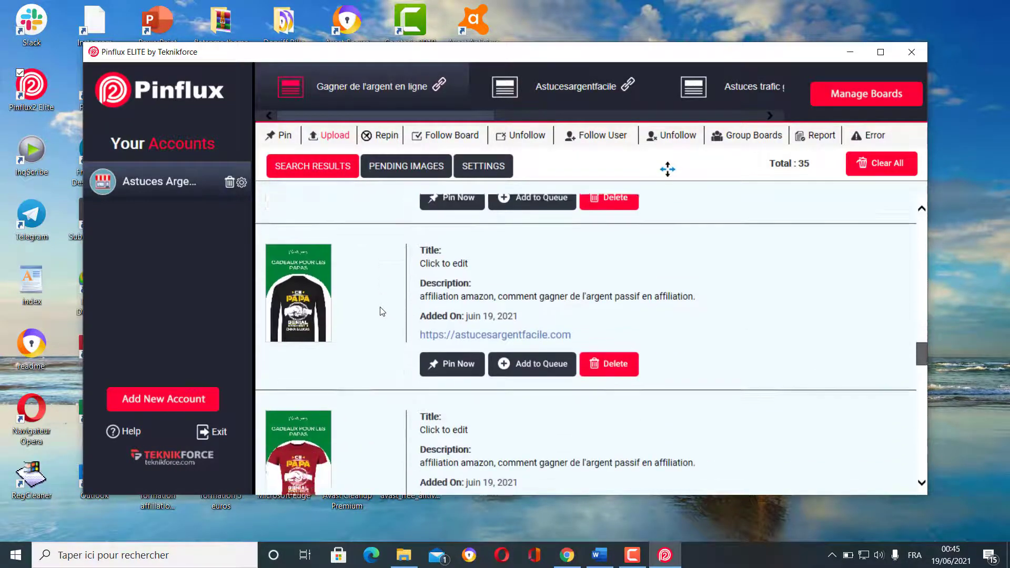
pyautogui.scroll(-3, 382, 311)
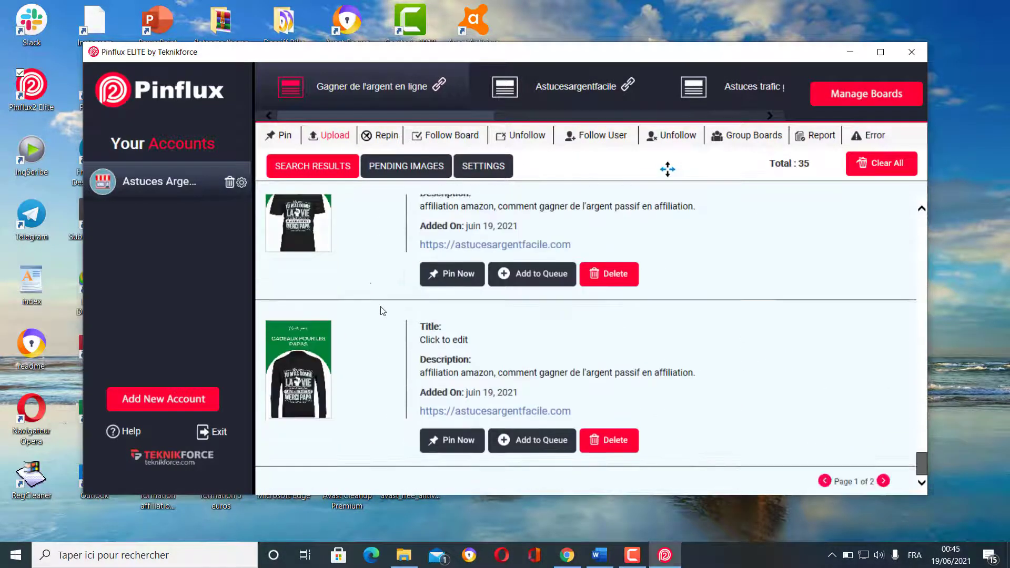
pyautogui.scroll(-5, 382, 310)
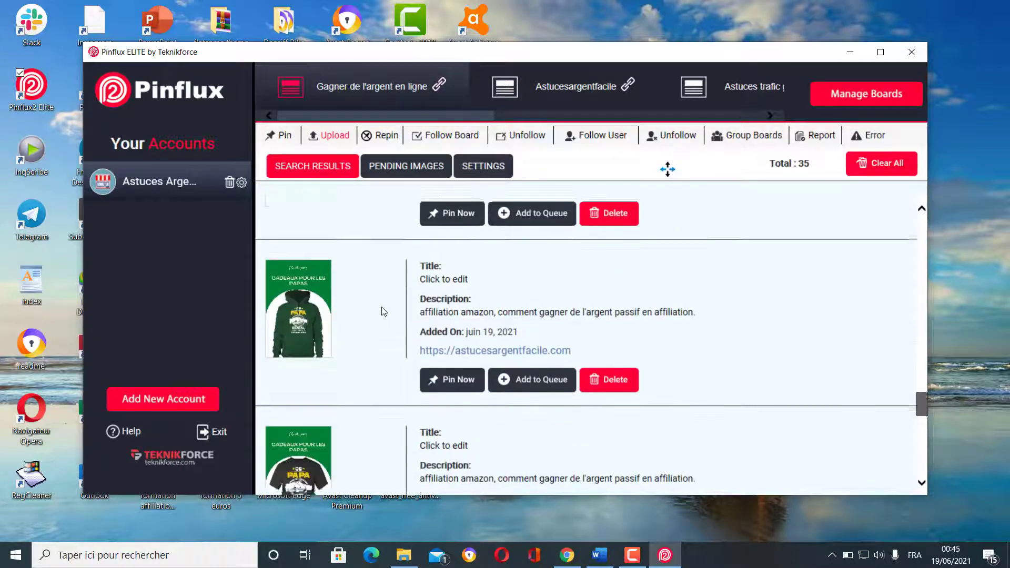
pyautogui.scroll(-5, 382, 311)
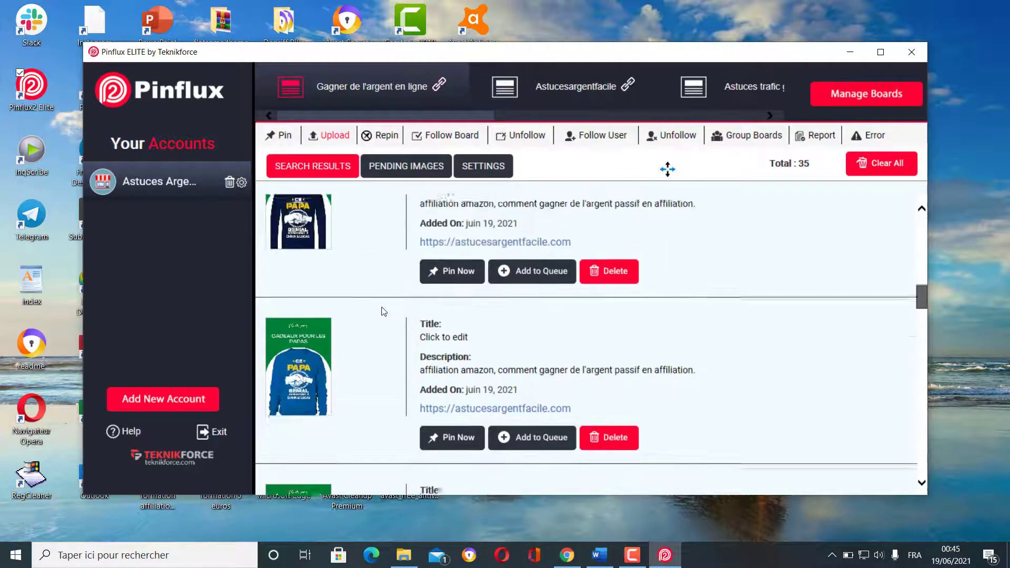
pyautogui.scroll(3, 383, 295)
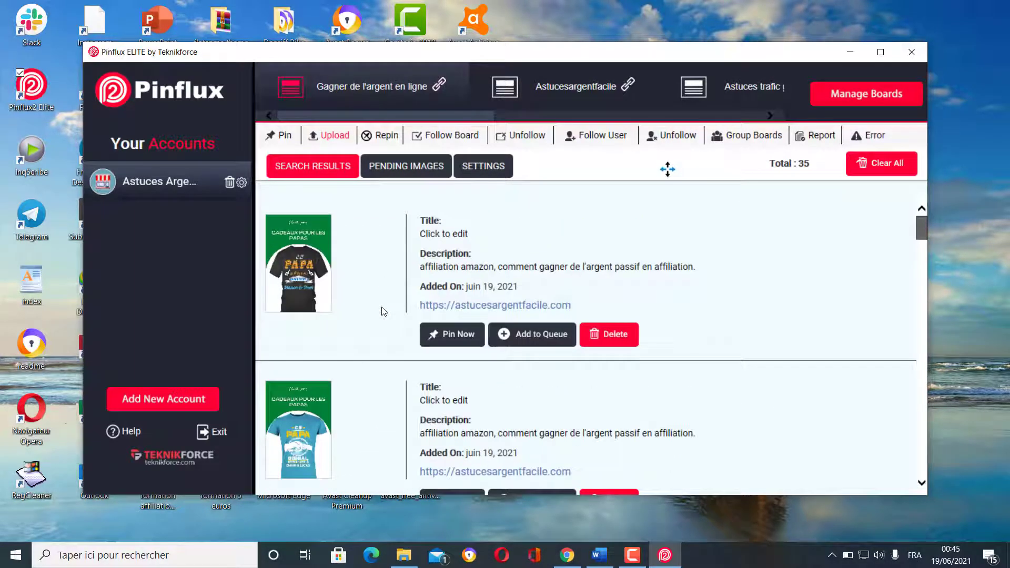
pyautogui.scroll(-5, 370, 332)
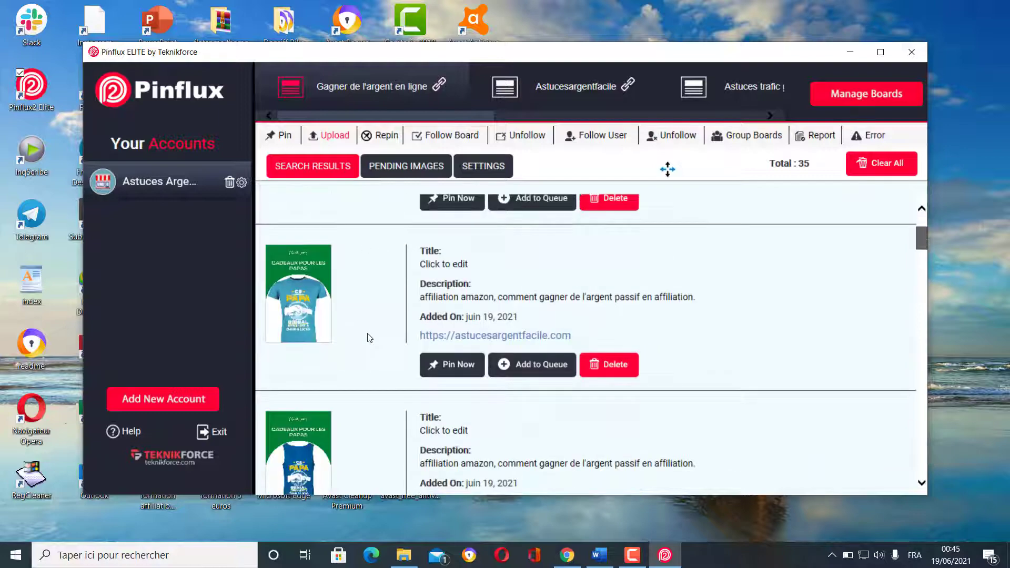
pyautogui.scroll(3, 370, 338)
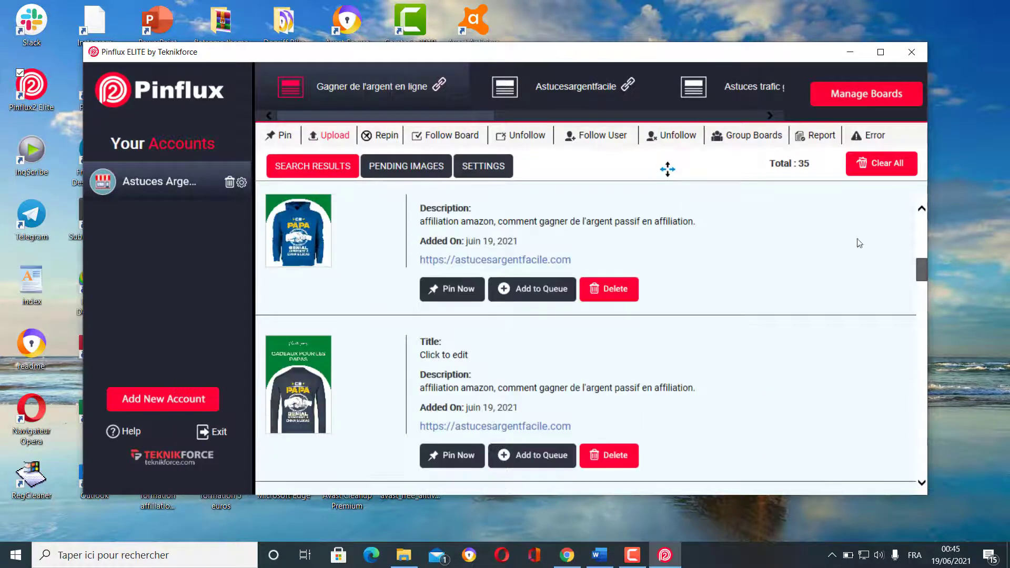
pyautogui.scroll(5, 371, 247)
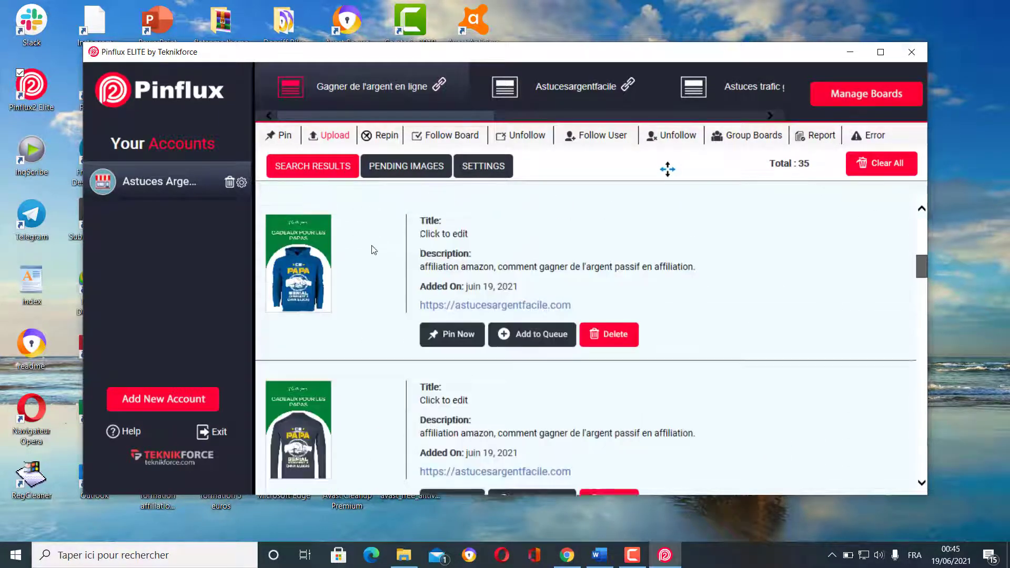
pyautogui.scroll(-10, 377, 268)
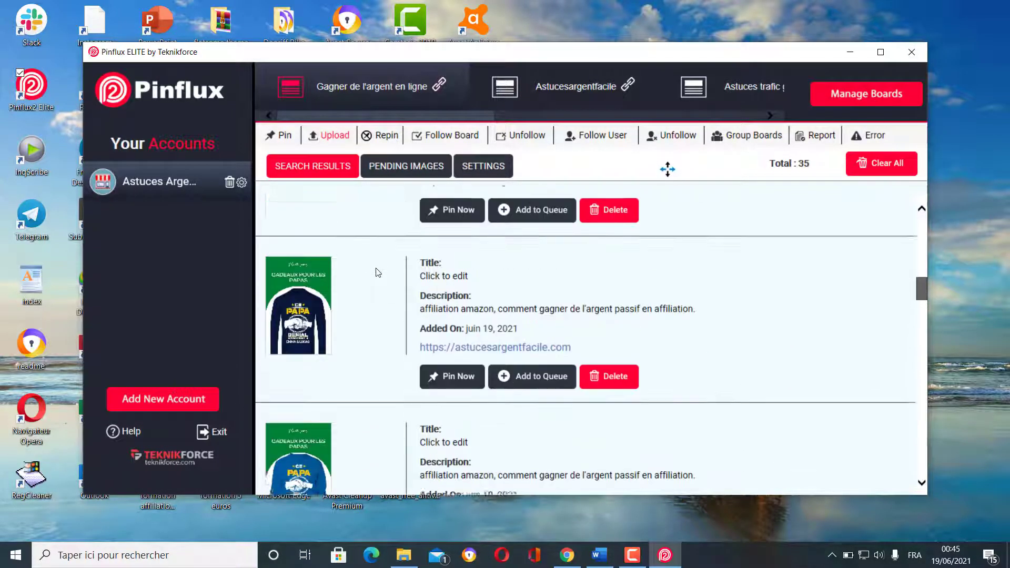
pyautogui.scroll(6, 377, 272)
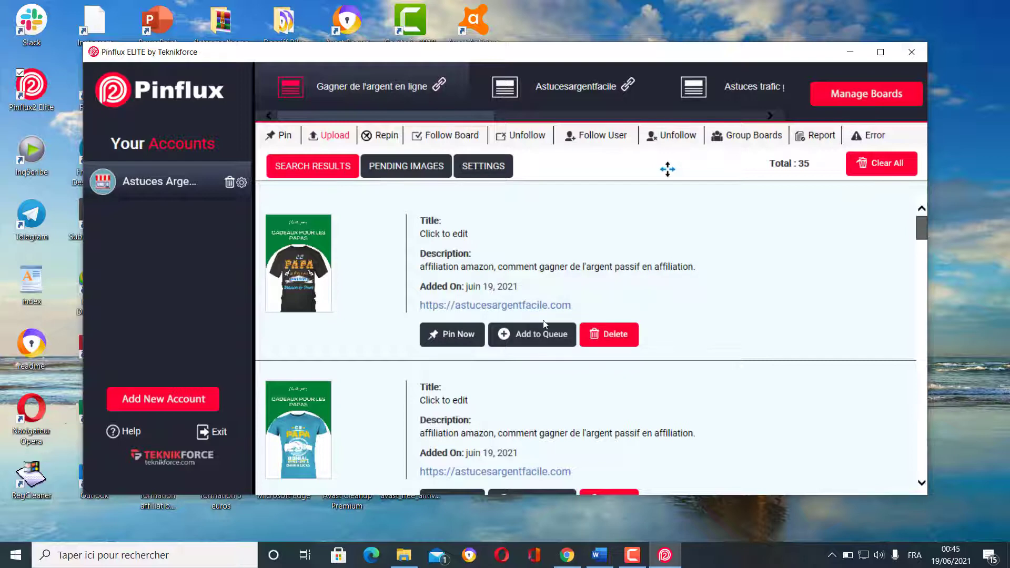
# - Add every gift-tee image in the search results to the queue until Total reaches 0
pyautogui.click(550, 341)
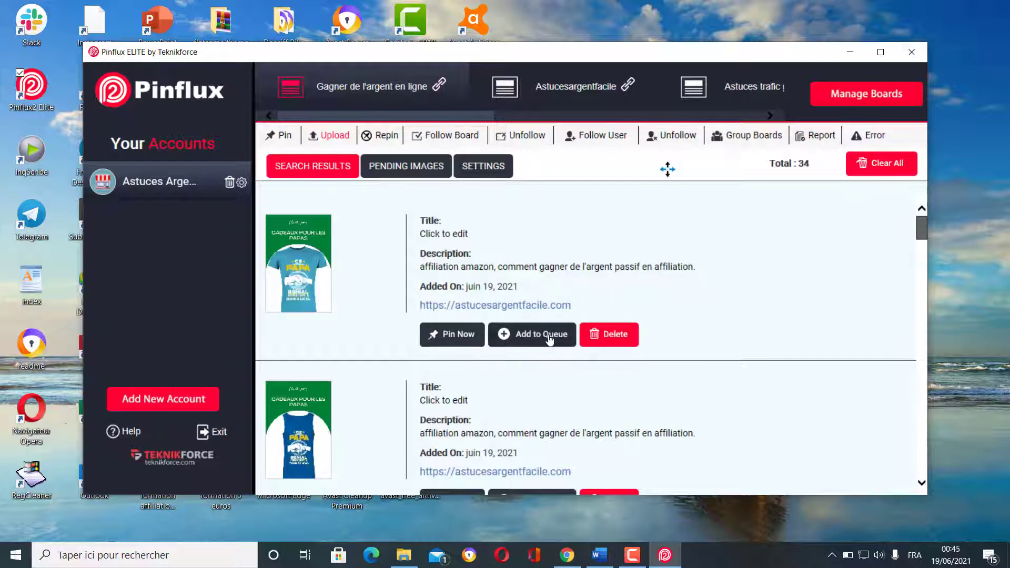
pyautogui.click(549, 341)
pyautogui.click(549, 341)
pyautogui.click(549, 341)
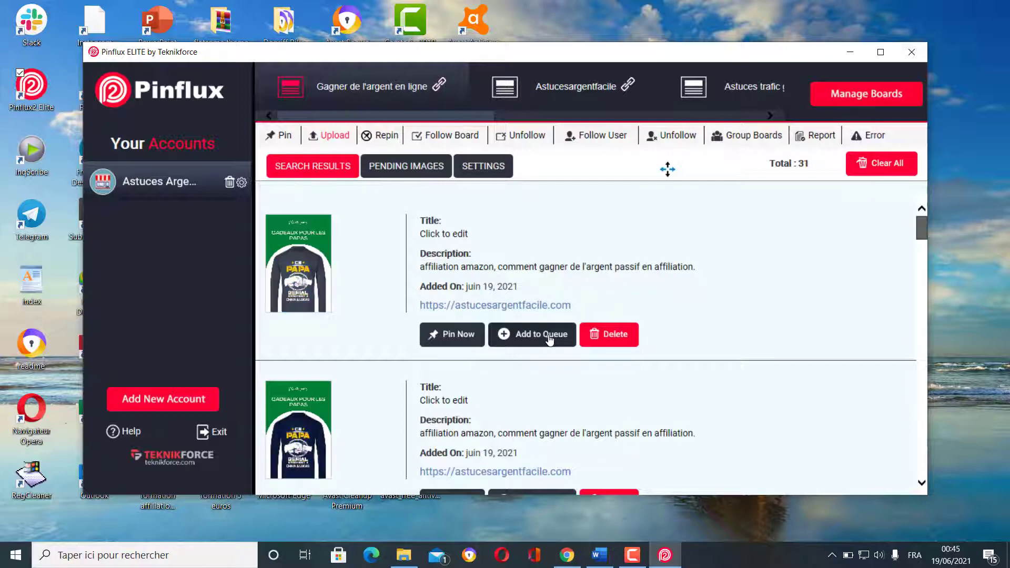
pyautogui.click(550, 341)
pyautogui.click(550, 341)
pyautogui.click(550, 340)
pyautogui.click(550, 340)
pyautogui.click(550, 341)
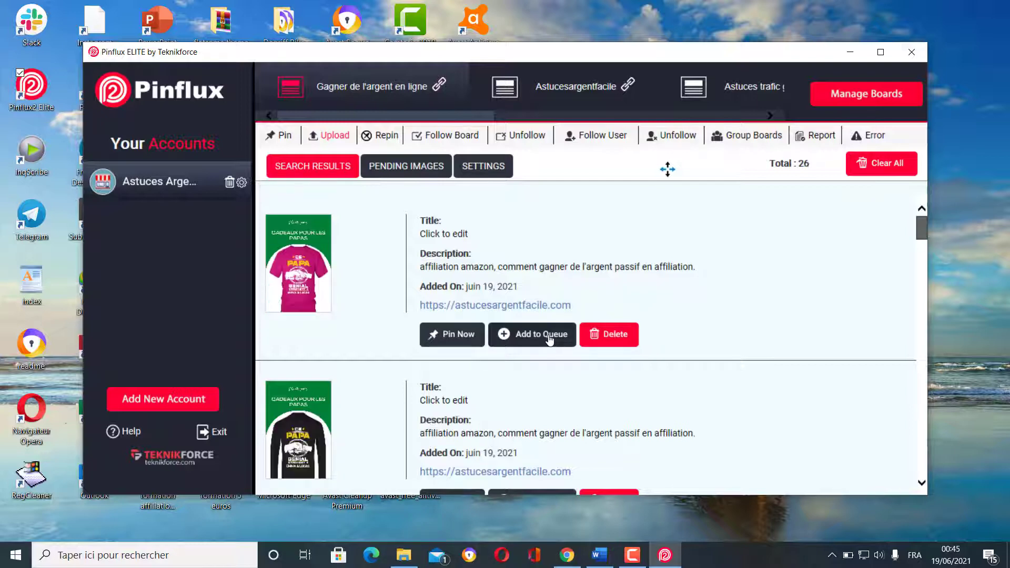
pyautogui.click(550, 340)
pyautogui.click(549, 340)
pyautogui.click(549, 340)
pyautogui.click(549, 341)
pyautogui.click(550, 341)
pyautogui.click(550, 341)
pyautogui.click(550, 341)
pyautogui.click(550, 340)
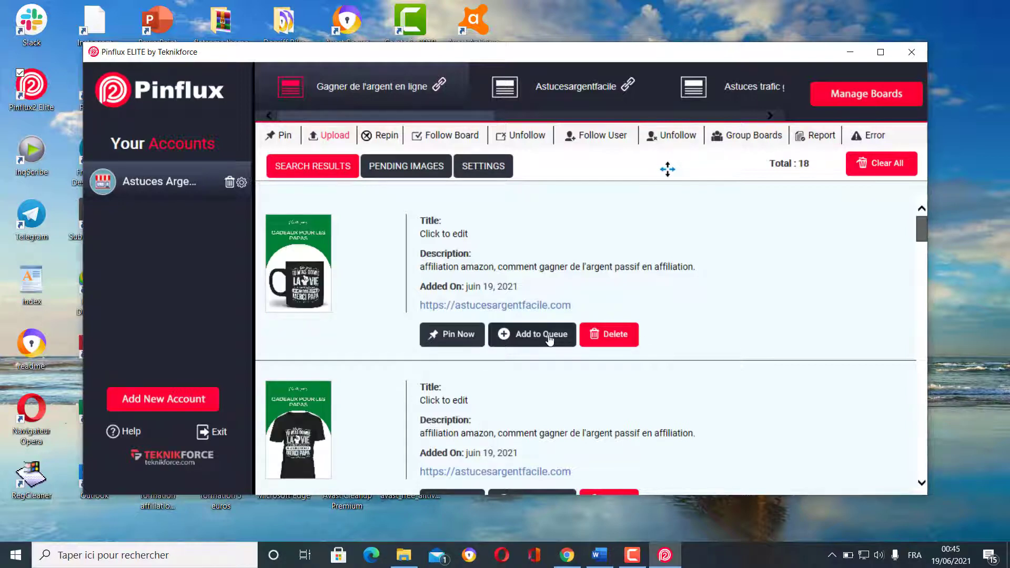
pyautogui.click(550, 341)
pyautogui.click(550, 341)
pyautogui.click(550, 341)
pyautogui.click(550, 340)
pyautogui.click(550, 341)
pyautogui.click(549, 340)
pyautogui.click(549, 340)
pyautogui.click(550, 340)
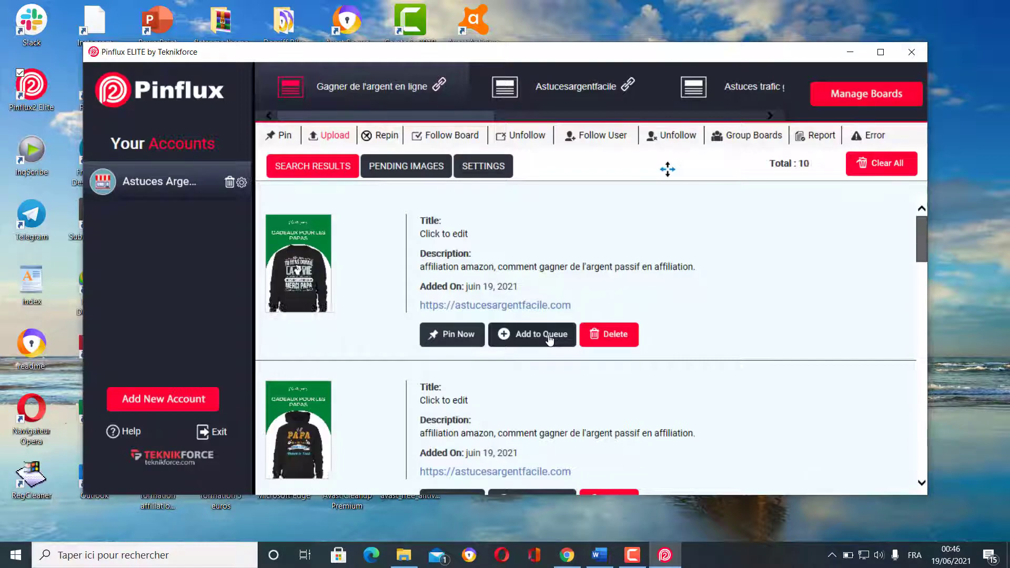
pyautogui.click(550, 341)
pyautogui.click(549, 341)
pyautogui.click(550, 341)
pyautogui.click(549, 340)
pyautogui.click(549, 341)
pyautogui.click(549, 341)
pyautogui.click(549, 341)
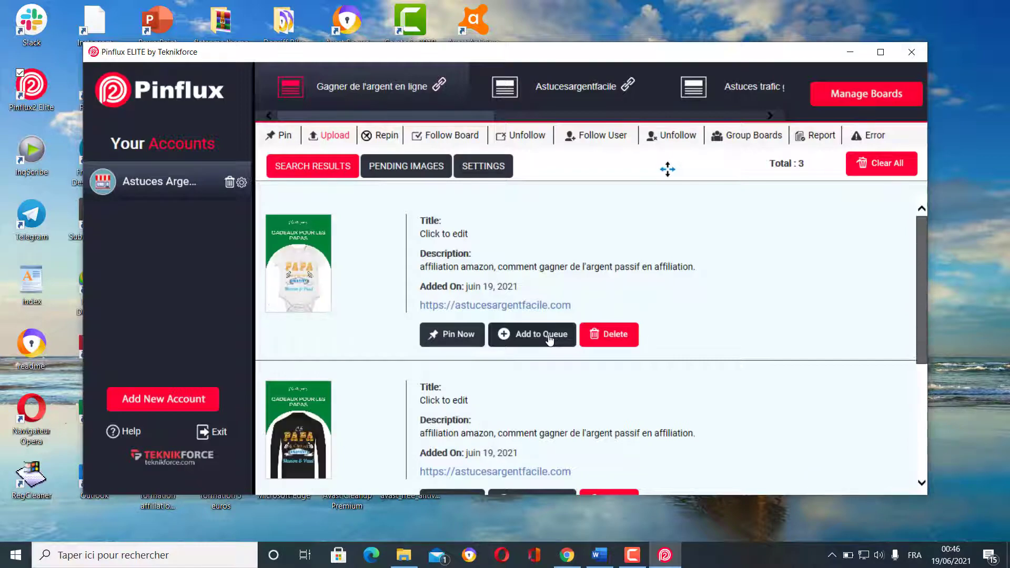
pyautogui.click(550, 341)
pyautogui.click(549, 341)
pyautogui.click(550, 341)
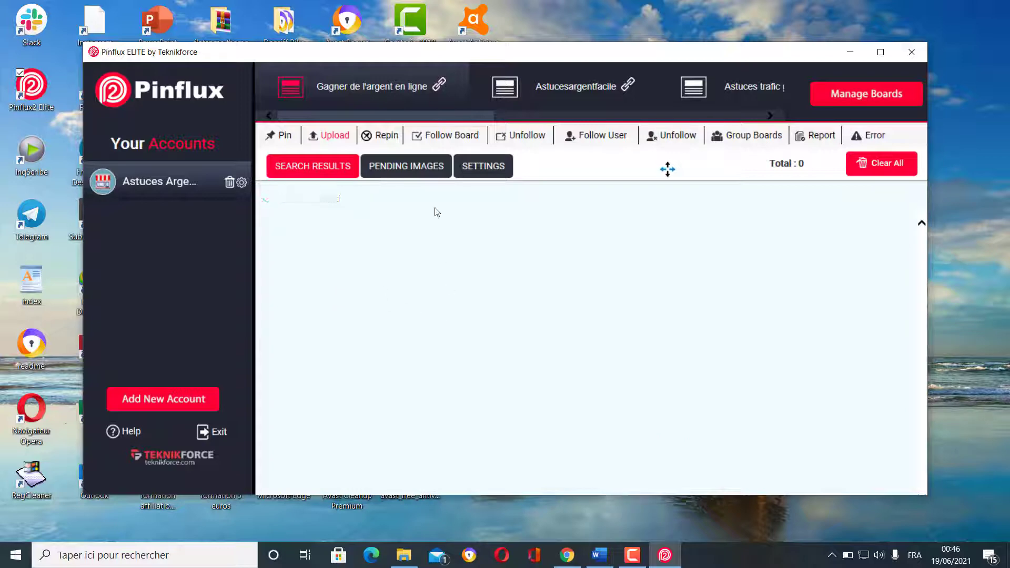
# - Show the Pending Images list and scroll through the 35 queued gift-tee images
pyautogui.click(415, 171)
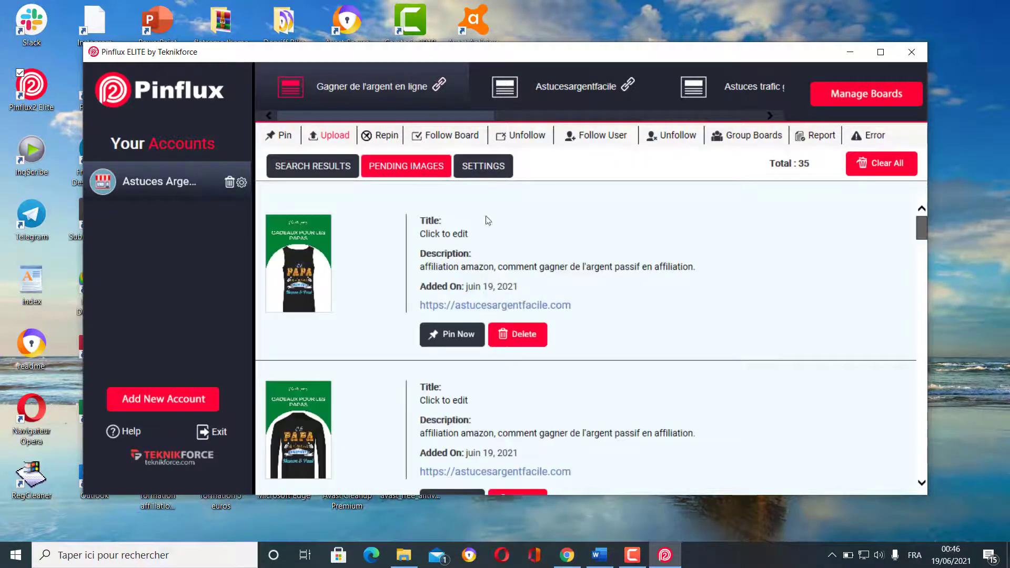
pyautogui.scroll(-10, 637, 314)
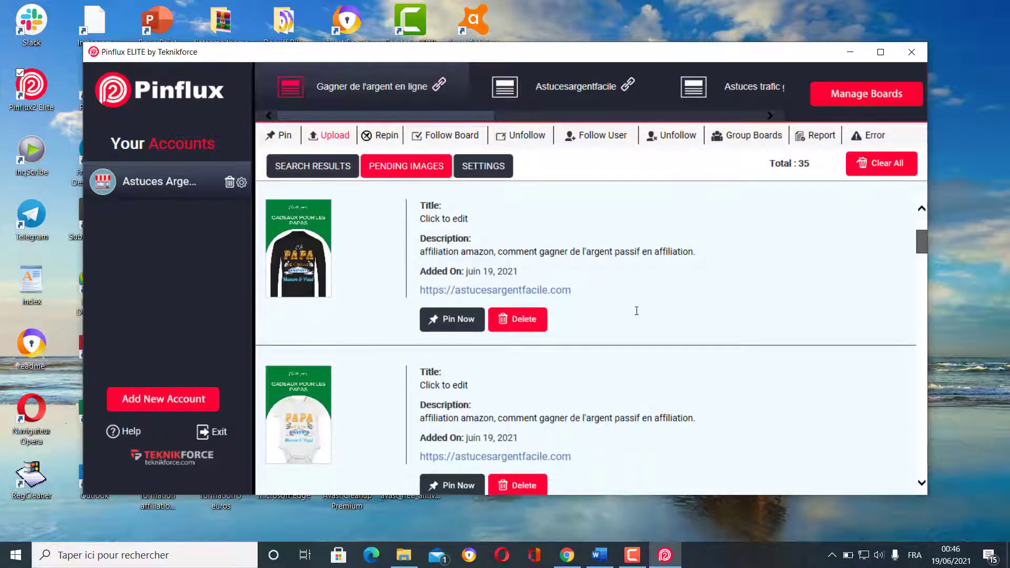
pyautogui.scroll(-10, 637, 315)
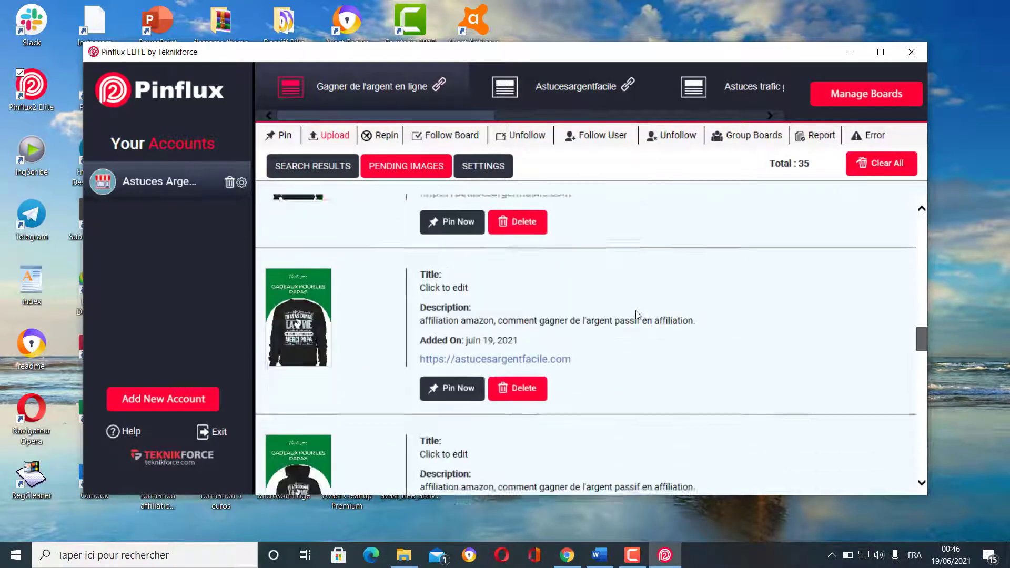
pyautogui.scroll(8, 637, 315)
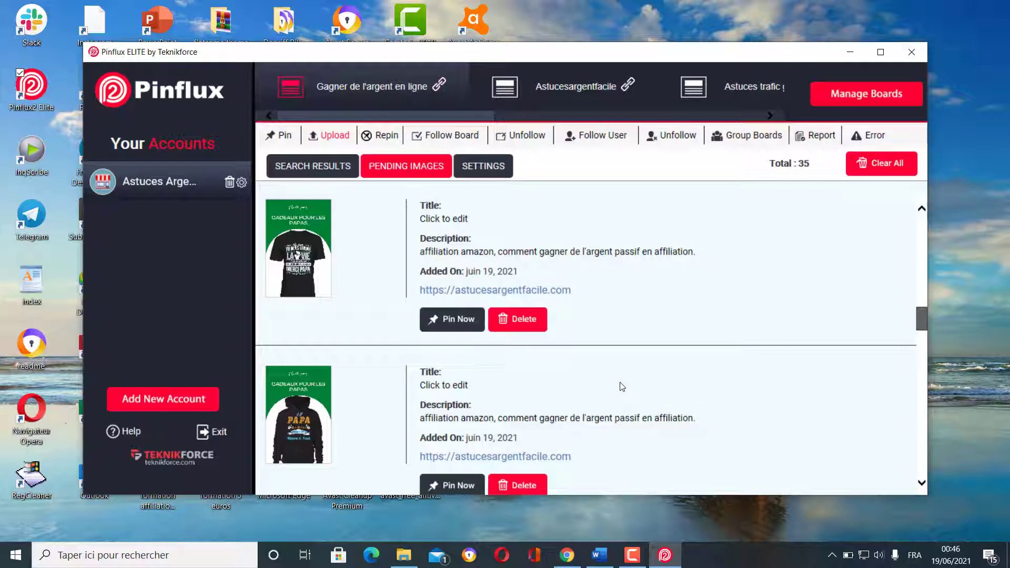
pyautogui.scroll(10, 622, 387)
pyautogui.scroll(2, 622, 387)
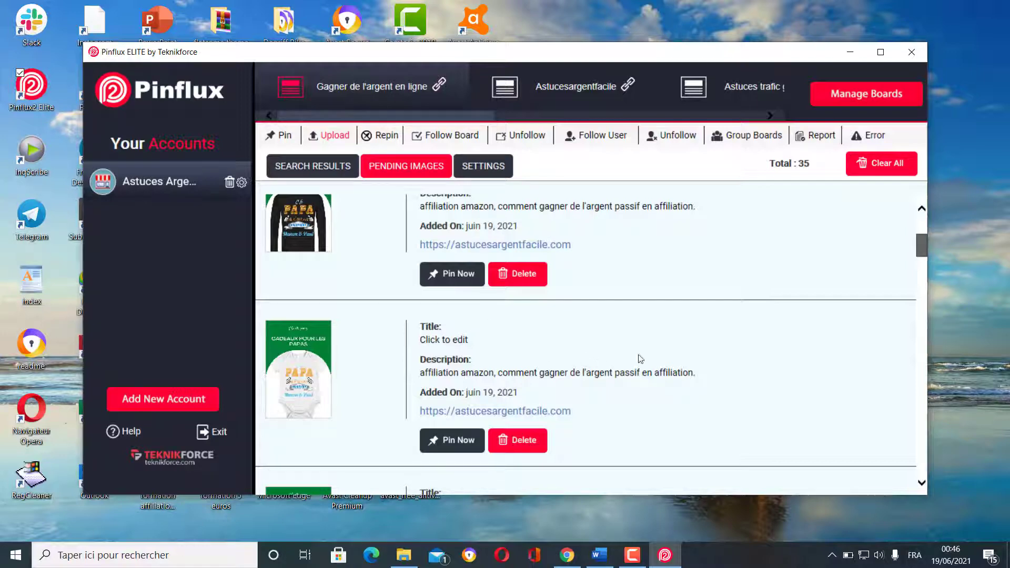
pyautogui.scroll(4, 638, 349)
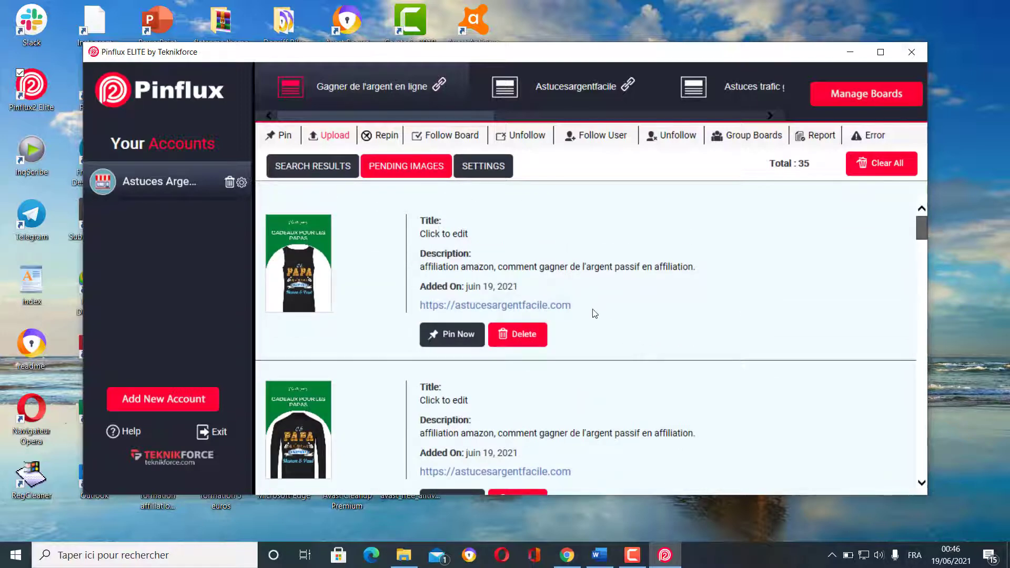
# - View the Pin section's search results, then go back to the Upload section
pyautogui.click(279, 135)
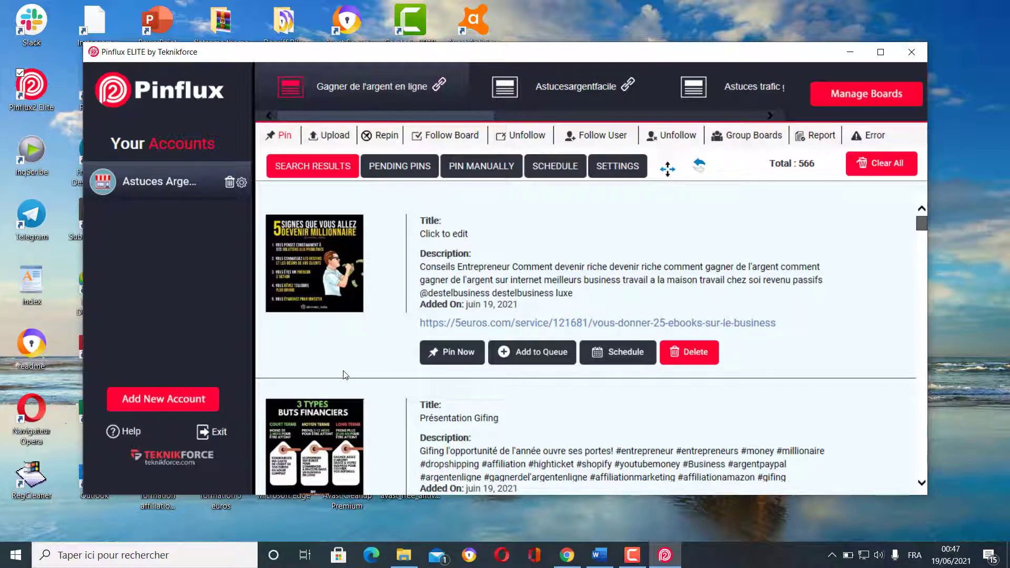
pyautogui.click(335, 137)
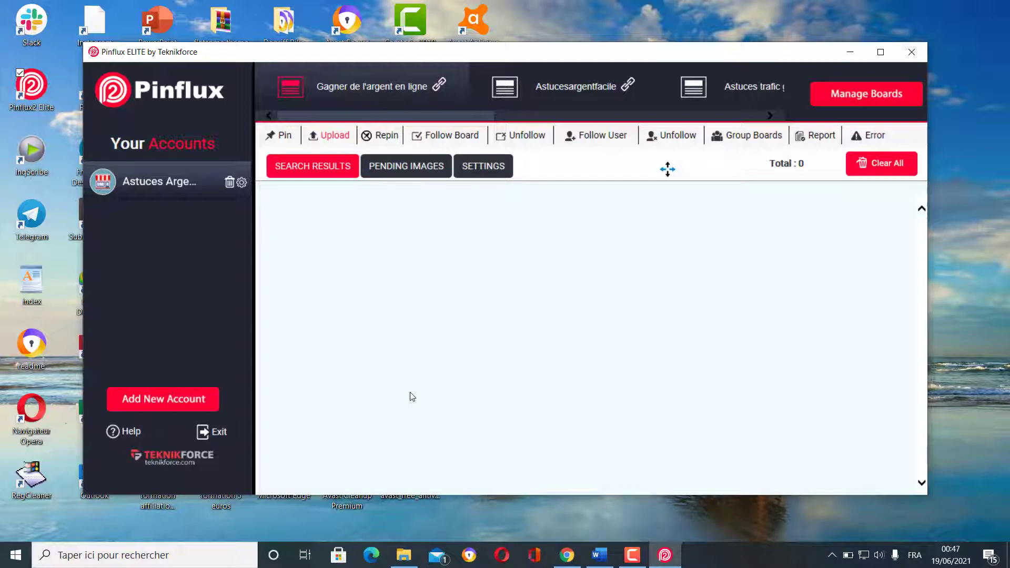
pyautogui.click(385, 136)
pyautogui.click(454, 136)
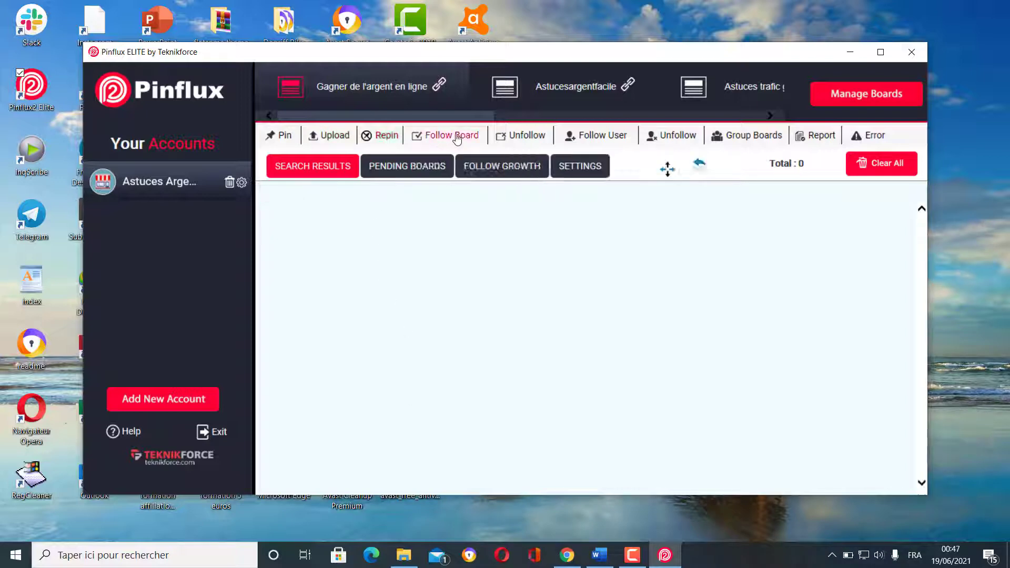
pyautogui.click(573, 168)
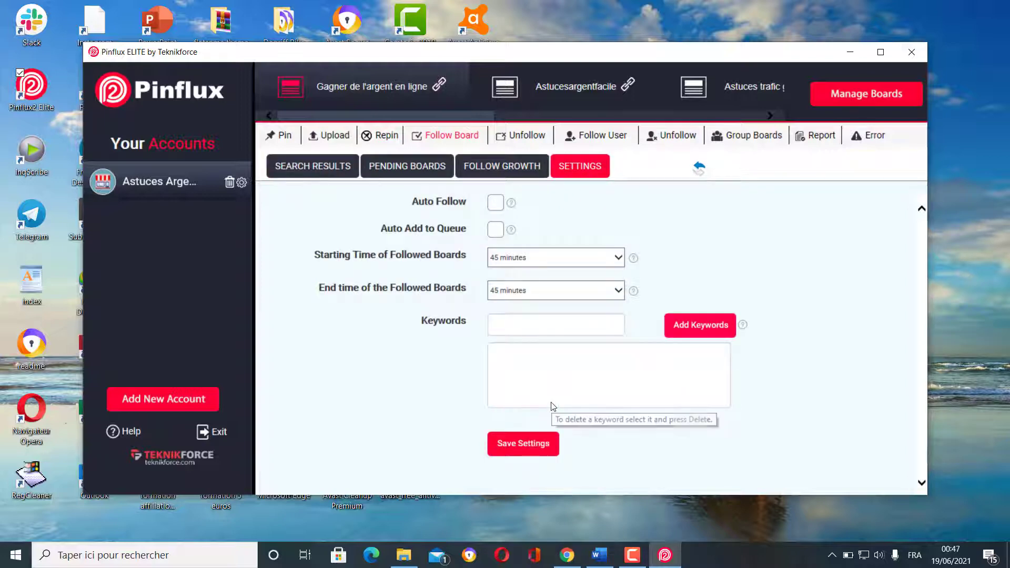
pyautogui.click(314, 173)
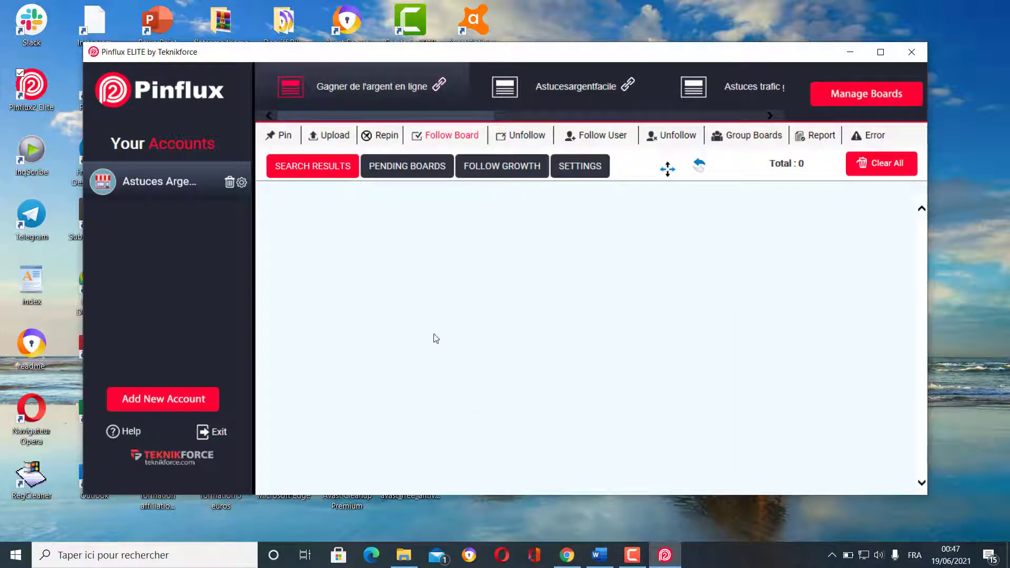
pyautogui.click(400, 168)
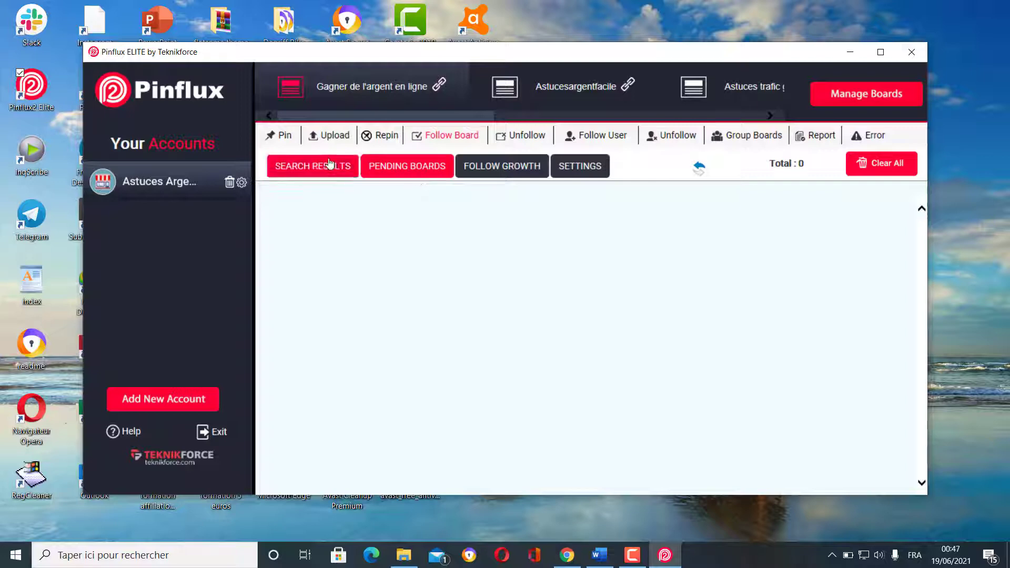
pyautogui.click(330, 135)
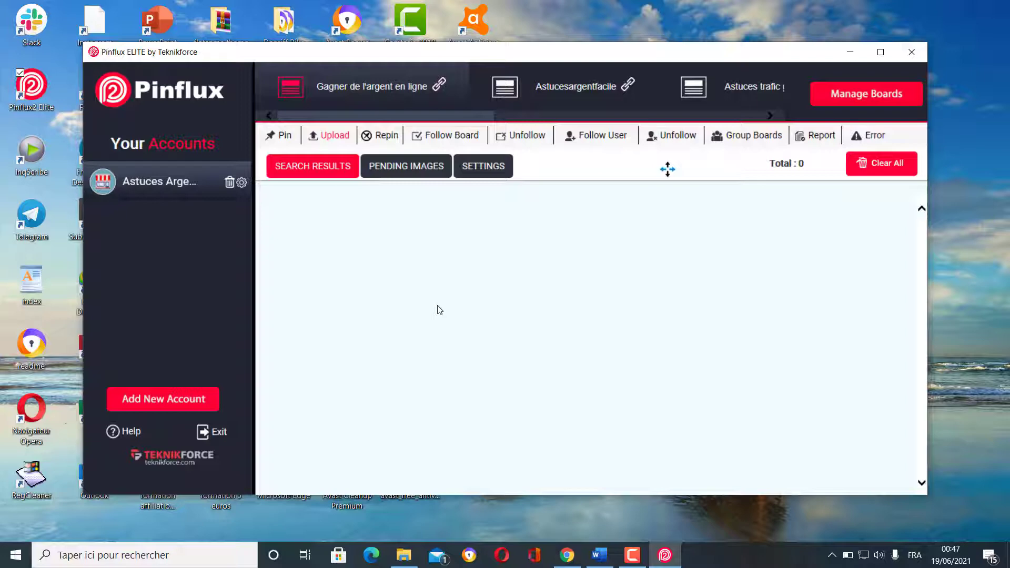
# - Check the Pin section's Pending Pins, then display the Upload section's Pending Images with 35 gift-tees
pyautogui.click(287, 137)
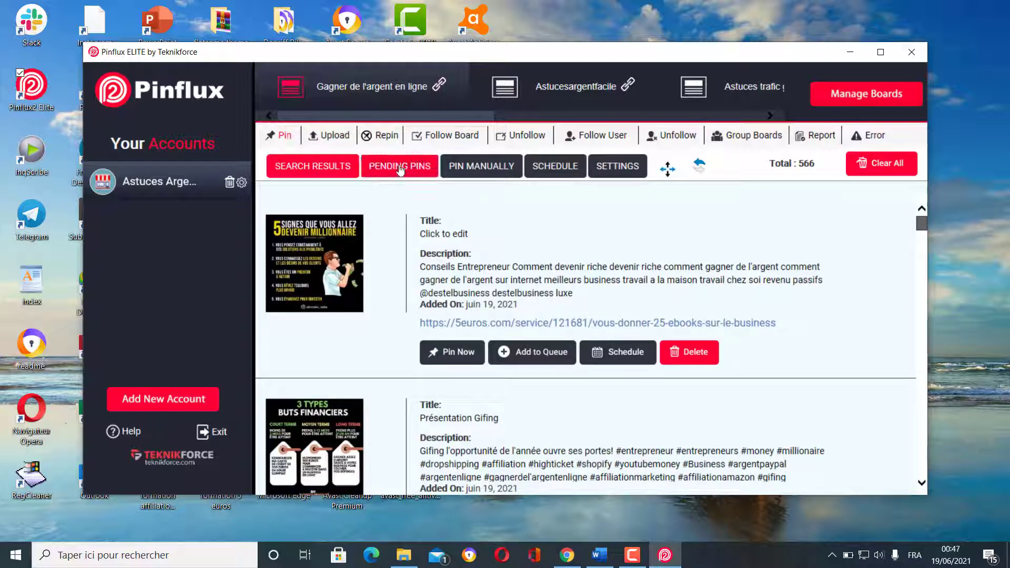
pyautogui.click(399, 167)
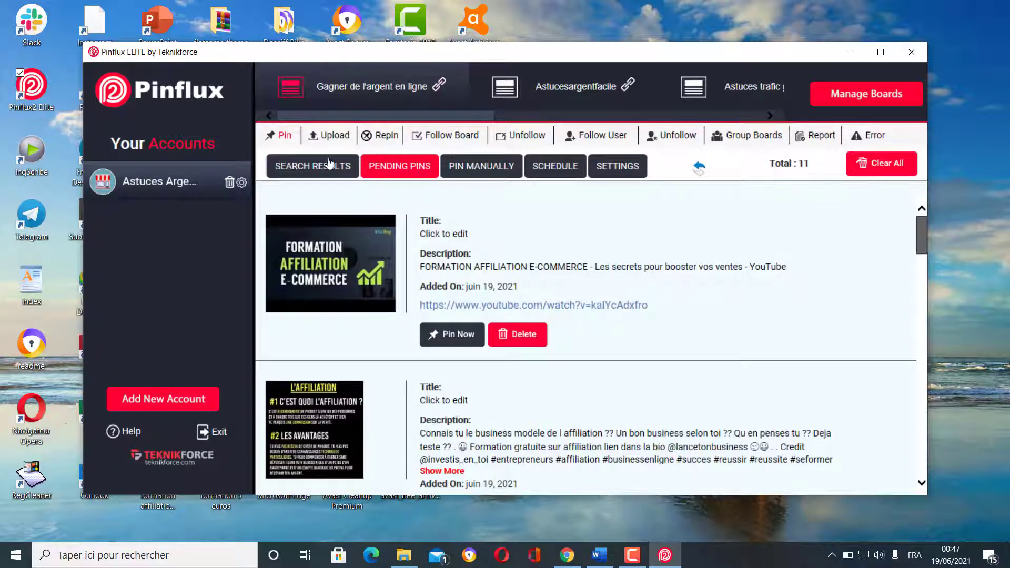
pyautogui.click(336, 132)
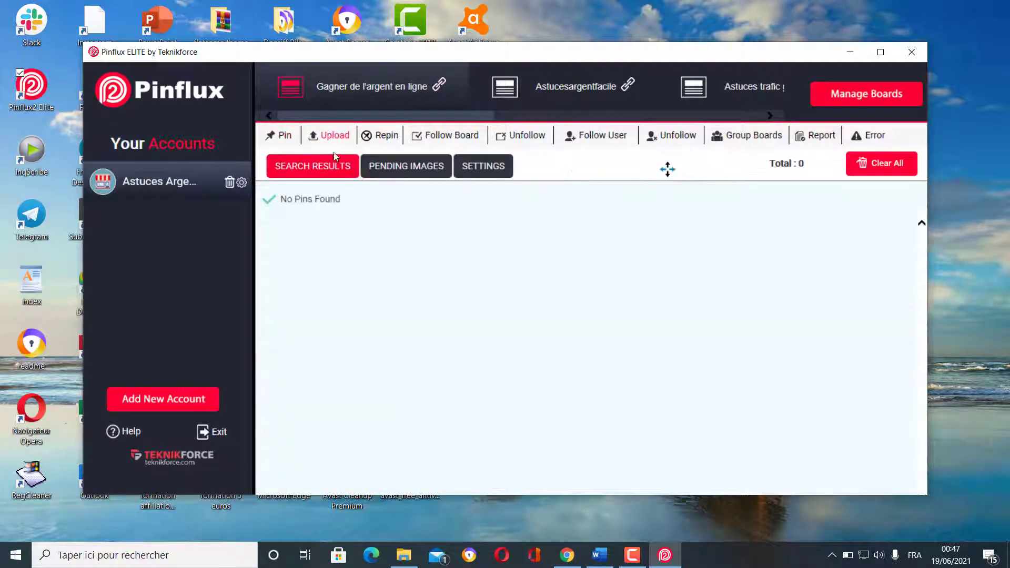
pyautogui.click(403, 167)
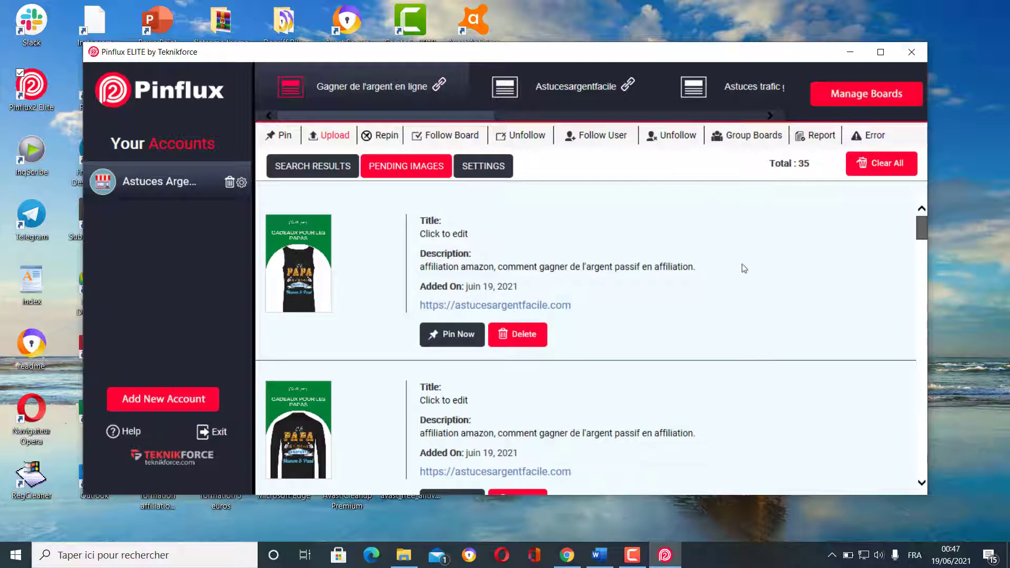